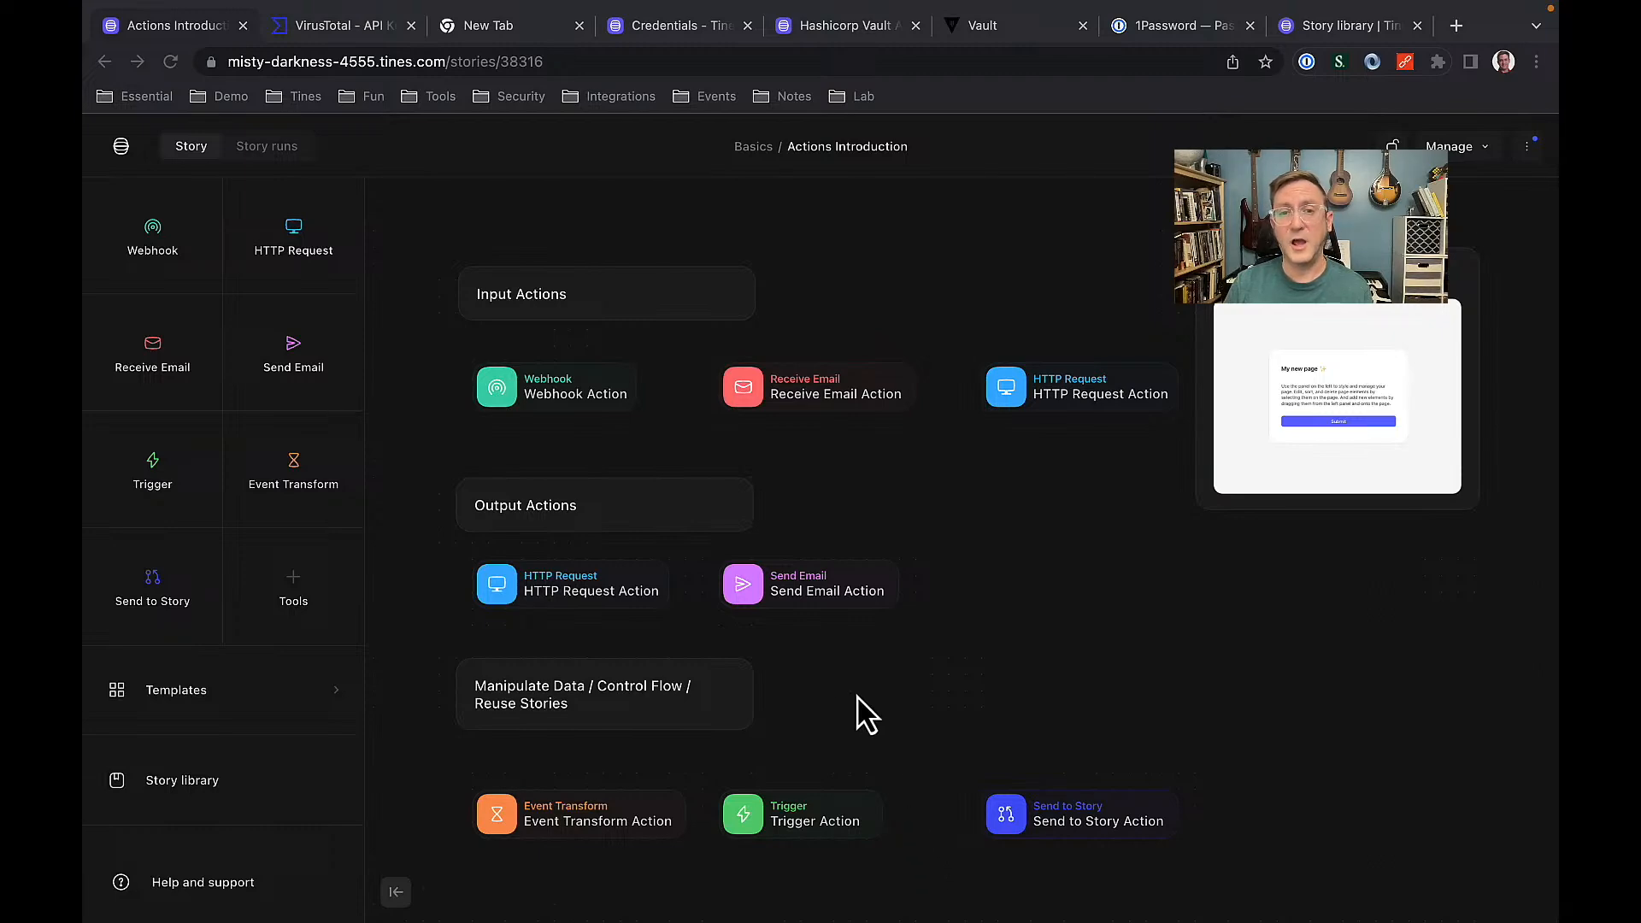
# Pan the story canvas and drop a Webhook action into the free space on the left.
pyautogui.click(819, 705)
pyautogui.moveTo(809, 698); pyautogui.dragTo(1287, 676)
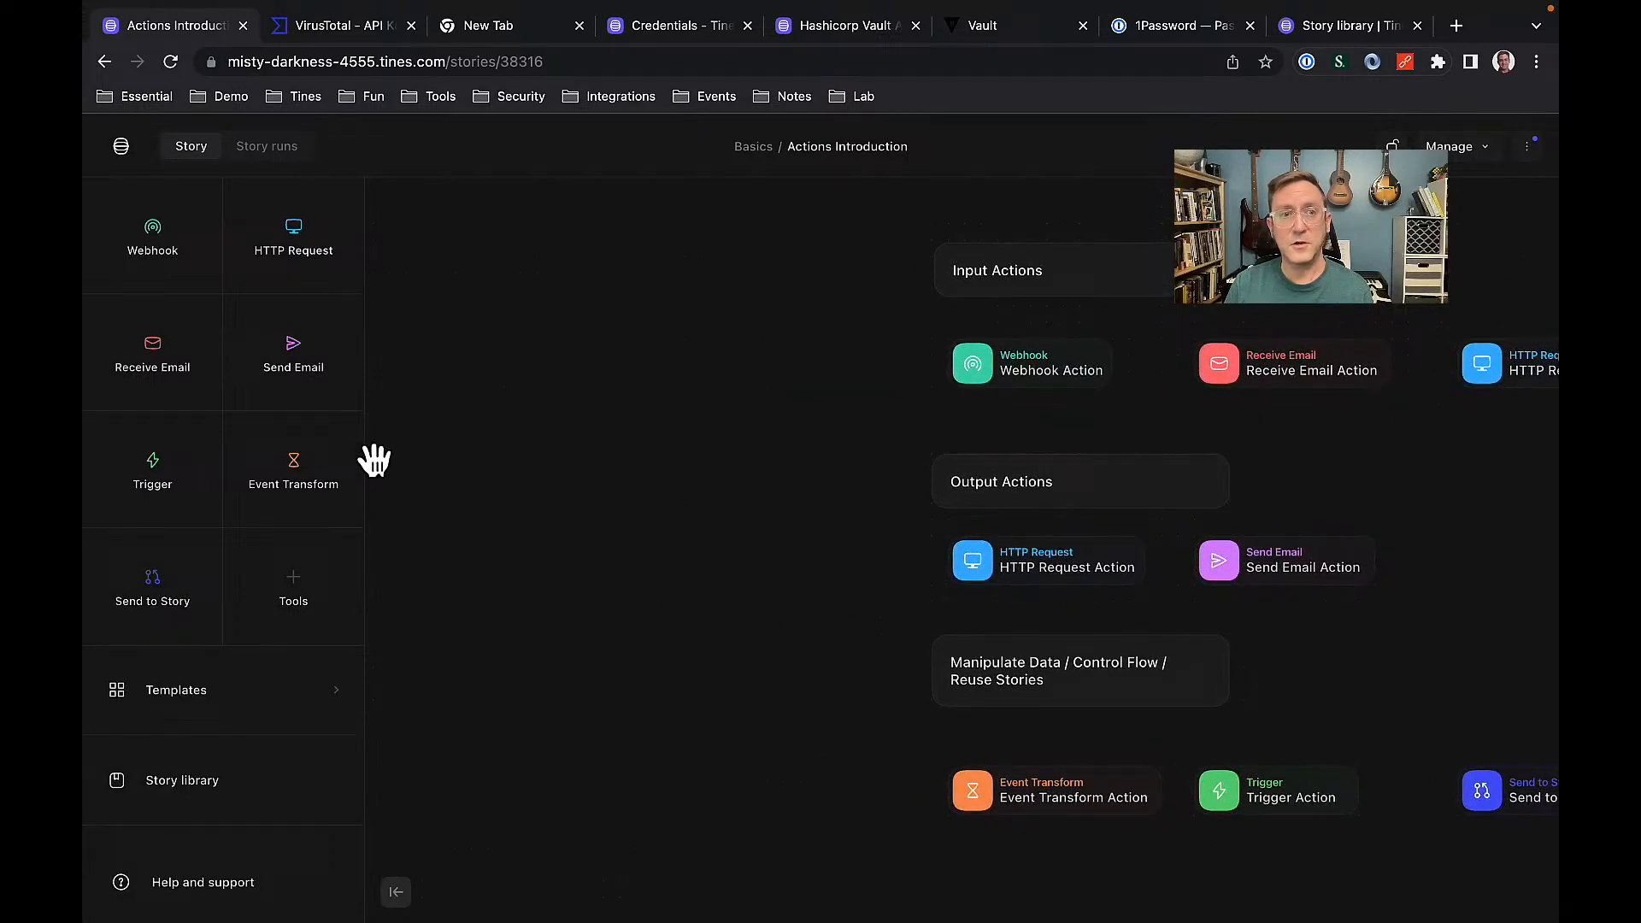
pyautogui.moveTo(171, 282); pyautogui.dragTo(554, 303)
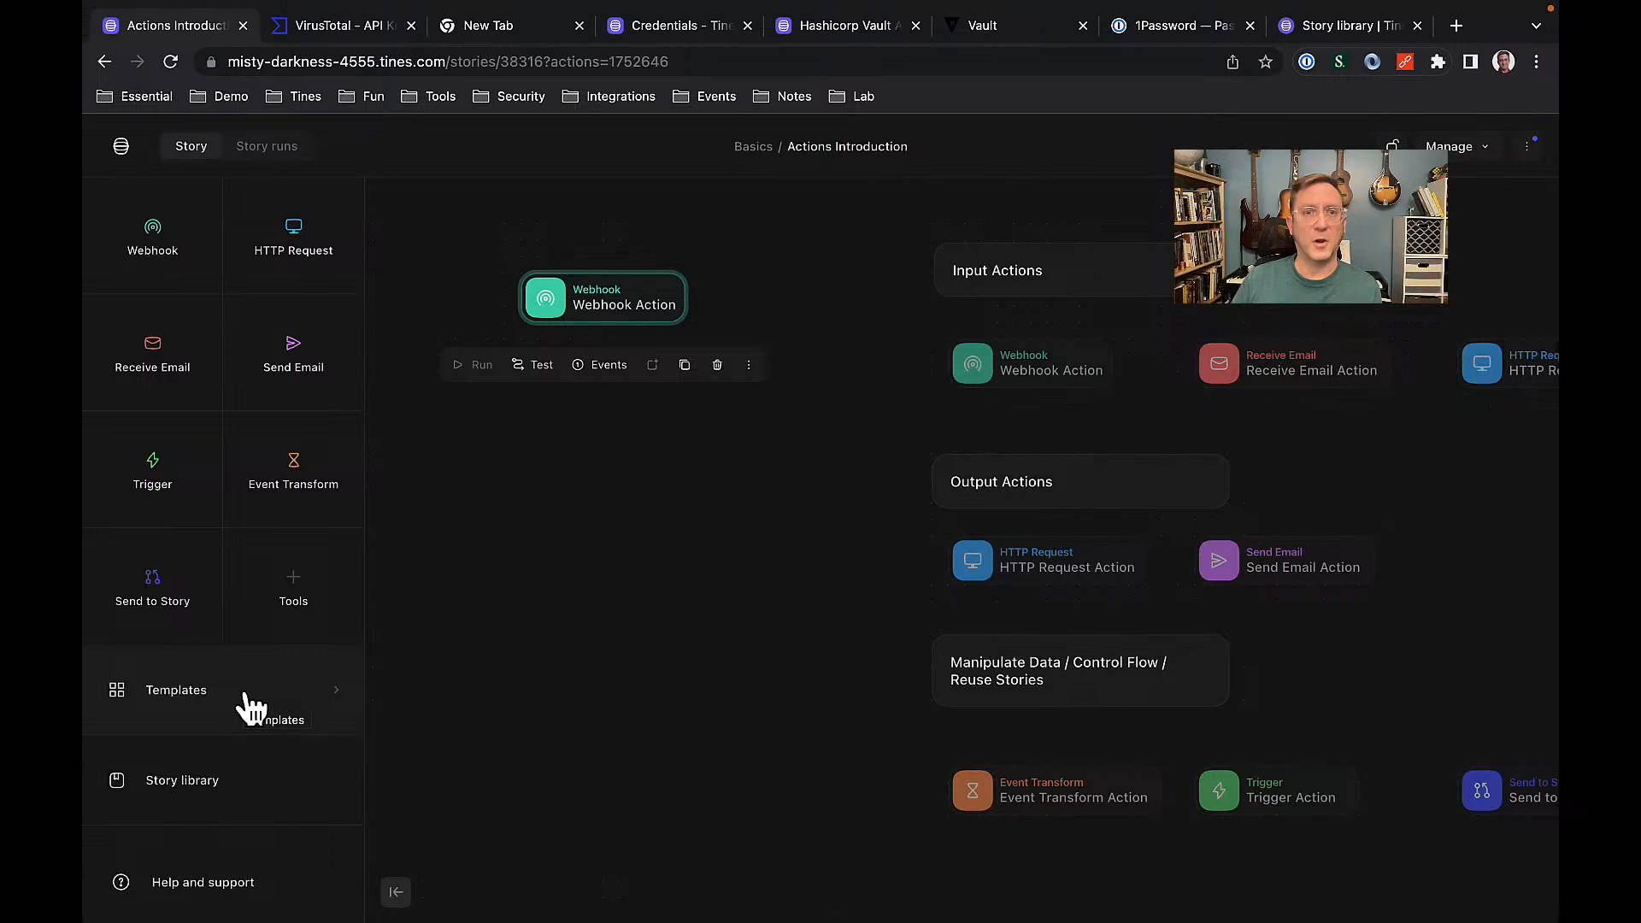
pyautogui.click(462, 642)
pyautogui.moveTo(293, 603)
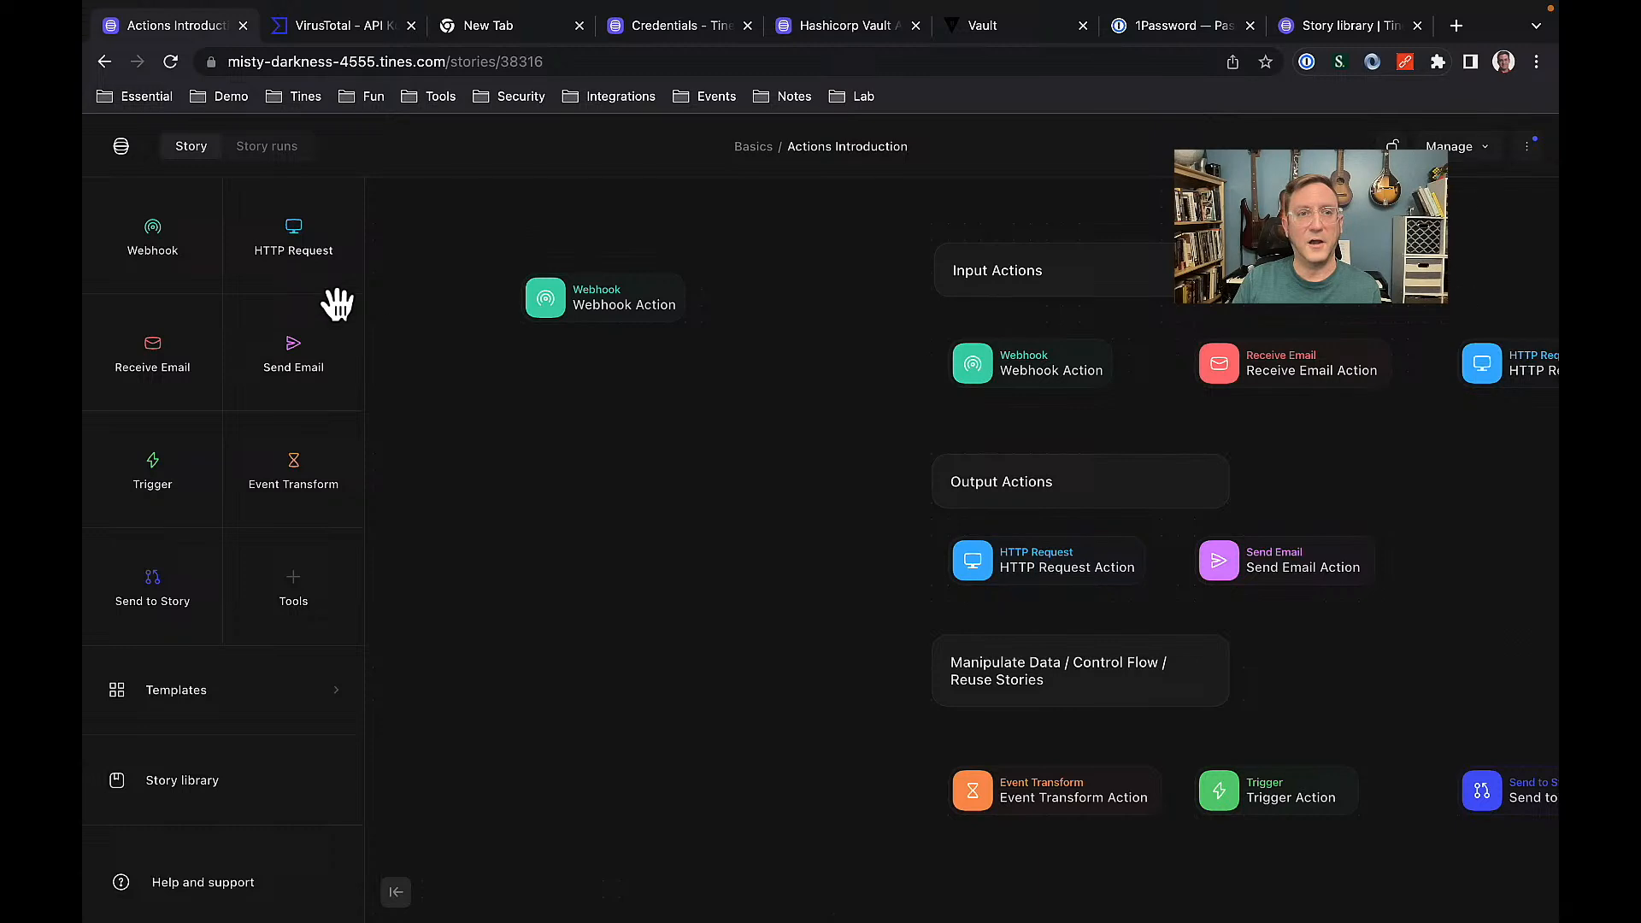
pyautogui.moveTo(301, 271); pyautogui.dragTo(623, 473)
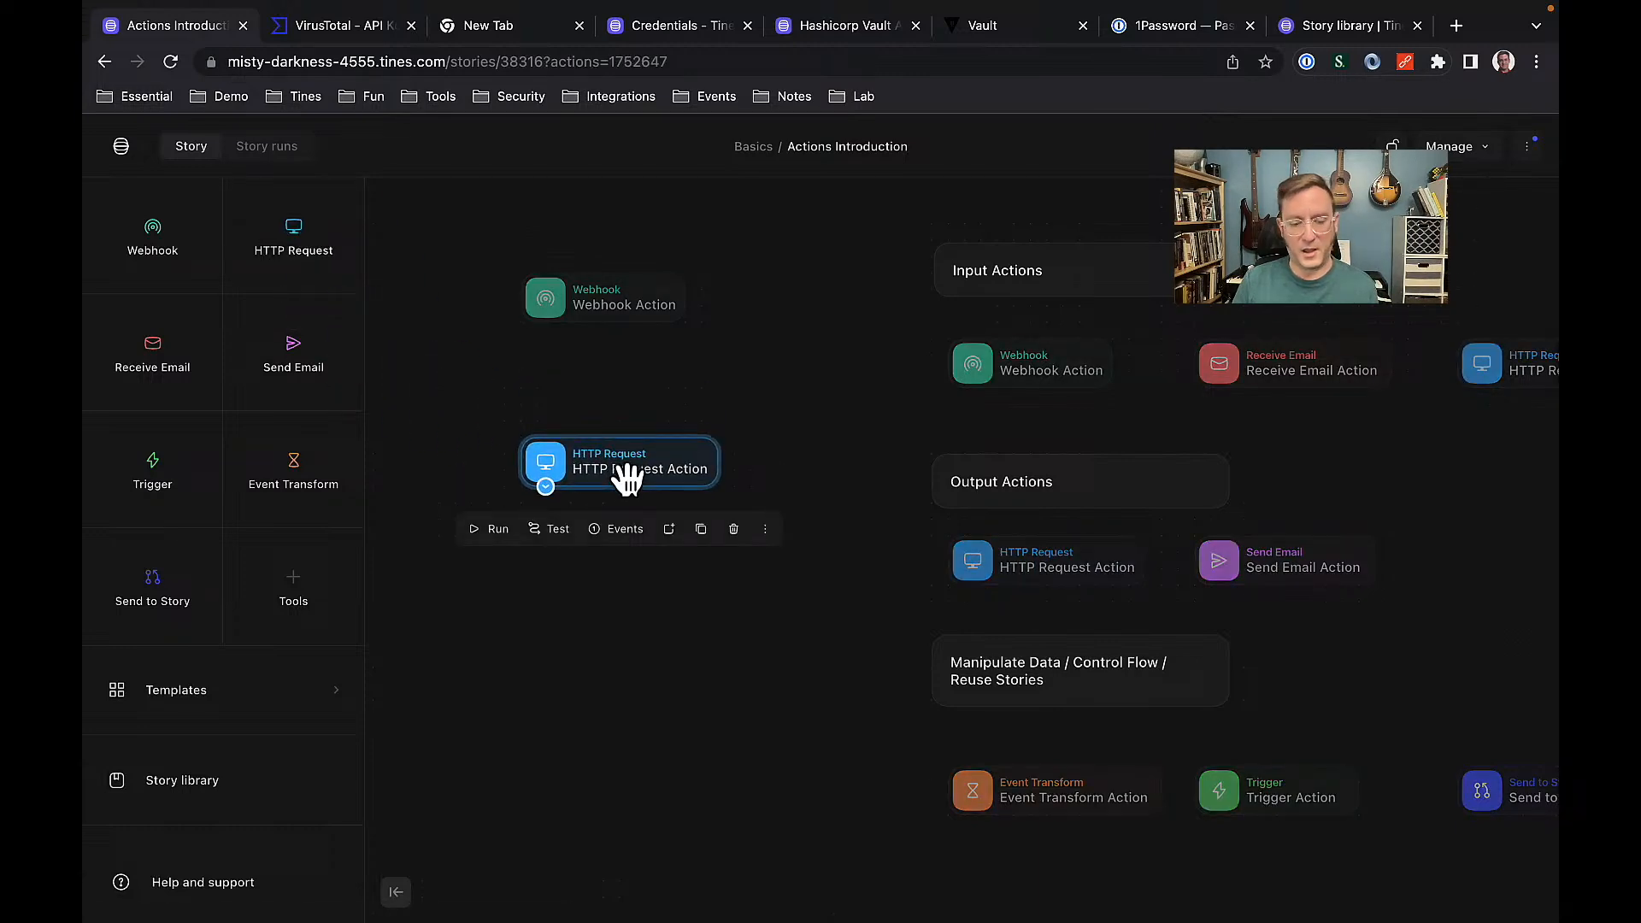
pyautogui.click(627, 477)
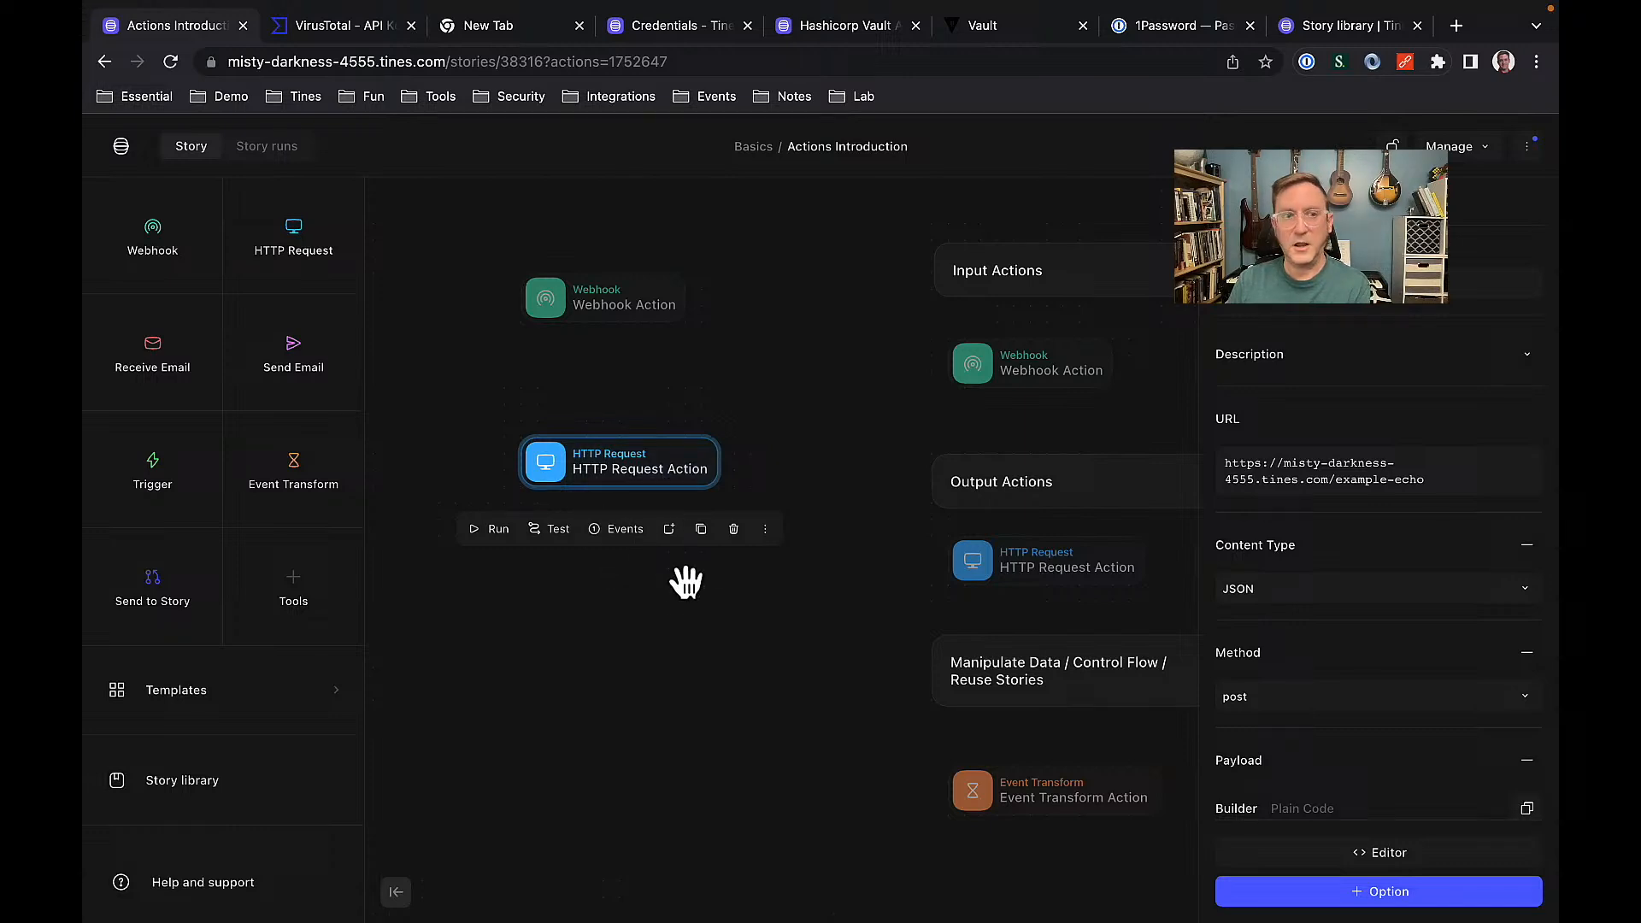
pyautogui.press('BackSpace')
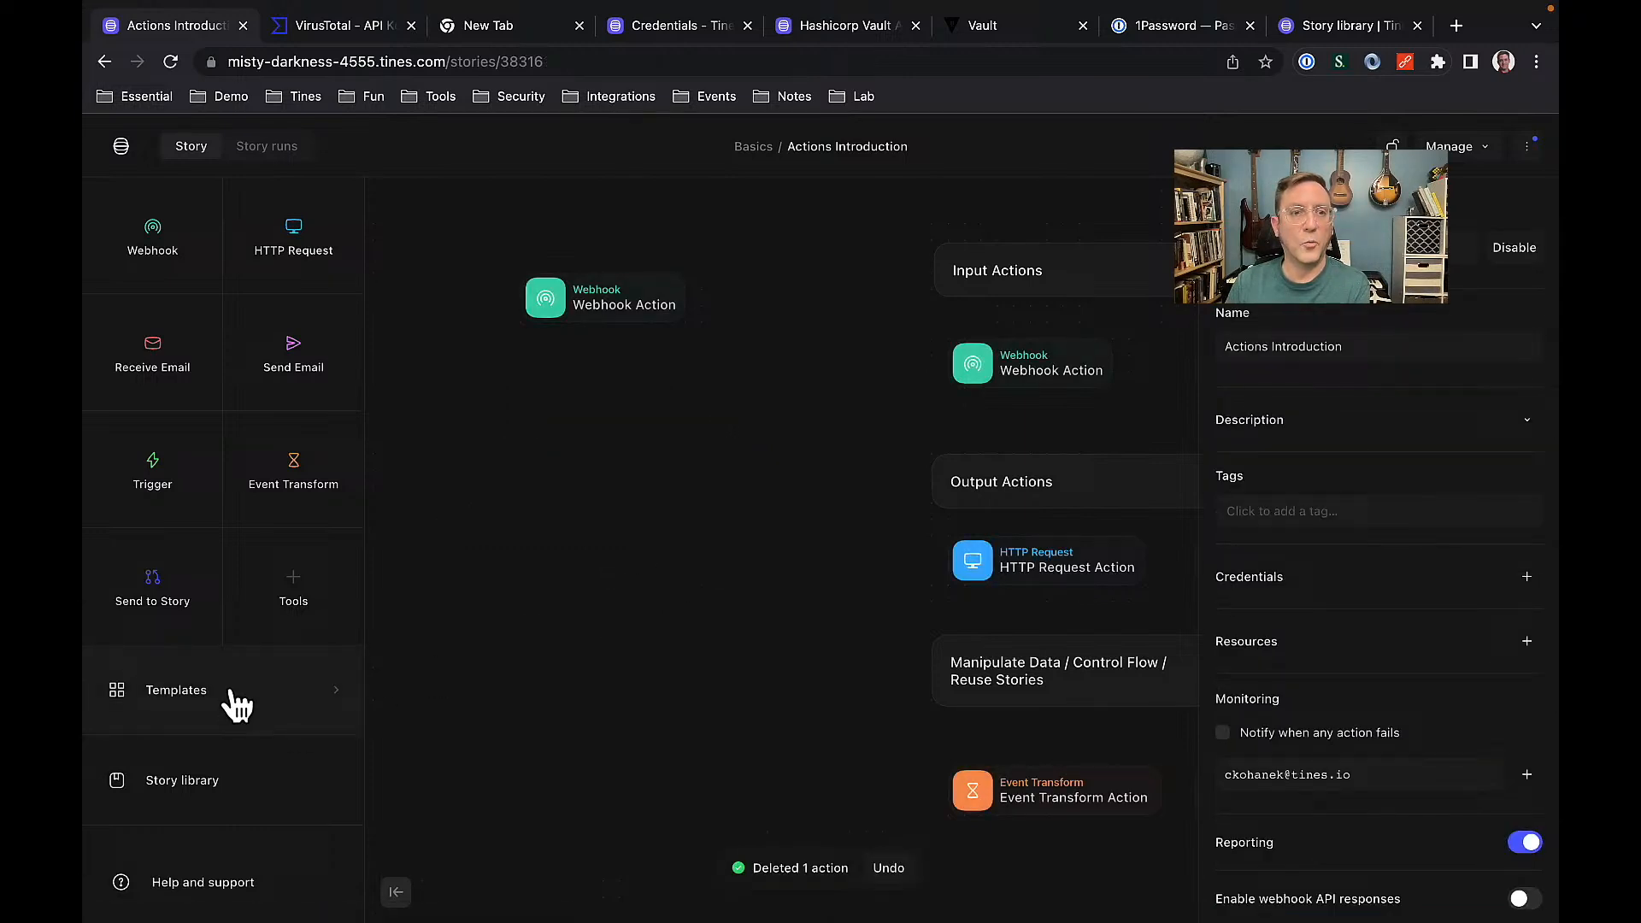
# Place the Private > Internal 'Extract IP Addresses Using Regex' template and link the Webhook to it.
pyautogui.click(230, 695)
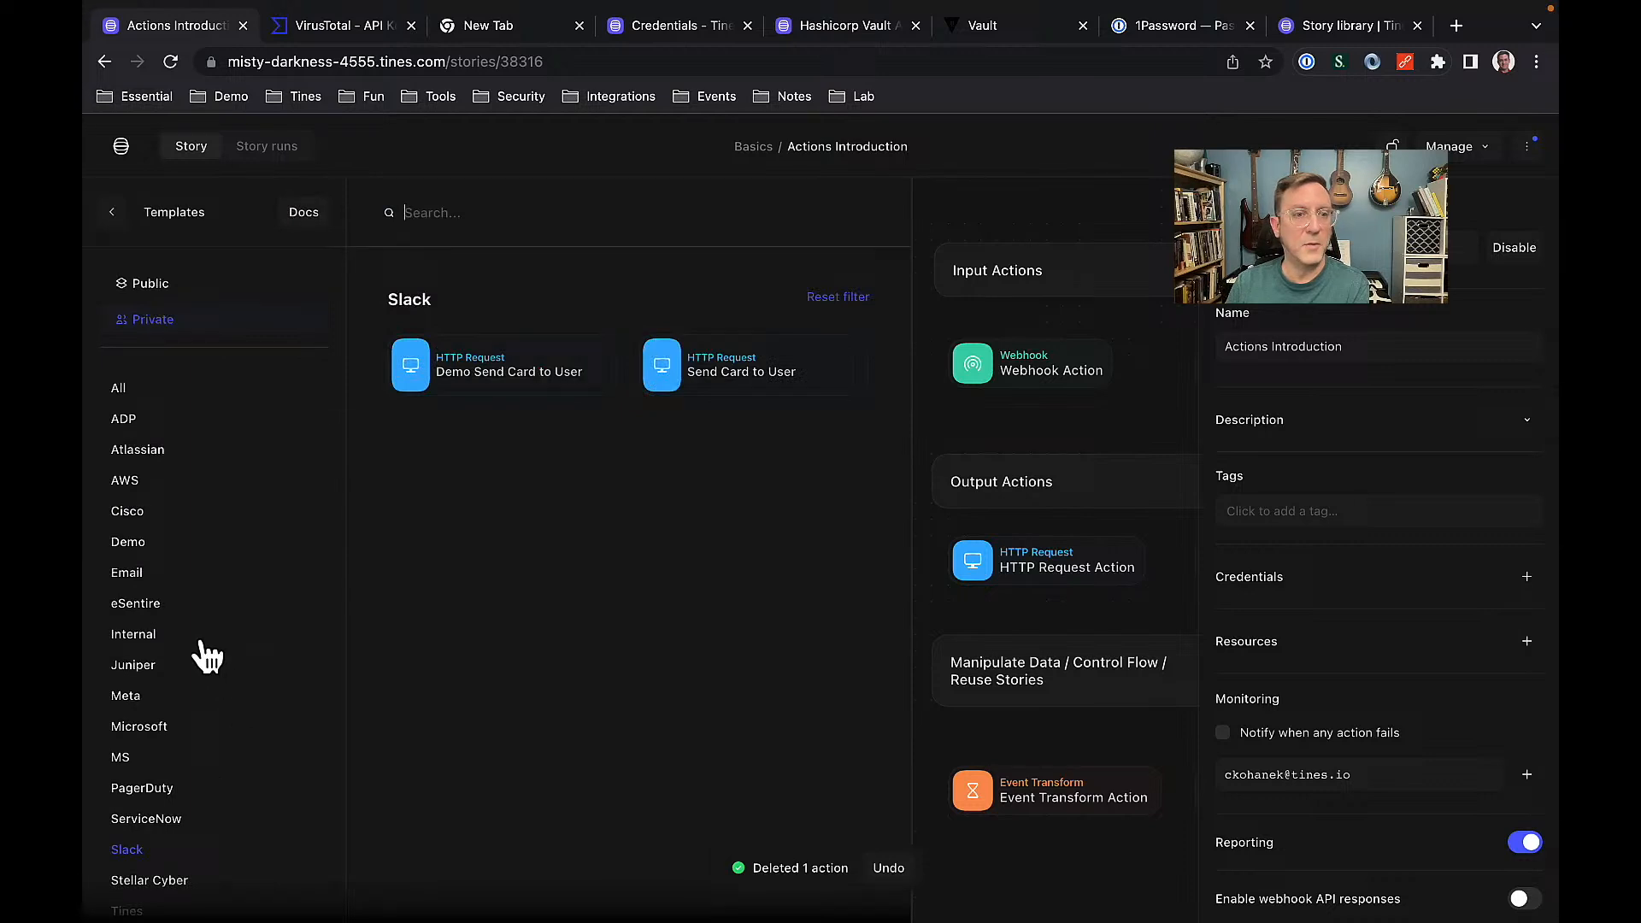
pyautogui.click(140, 637)
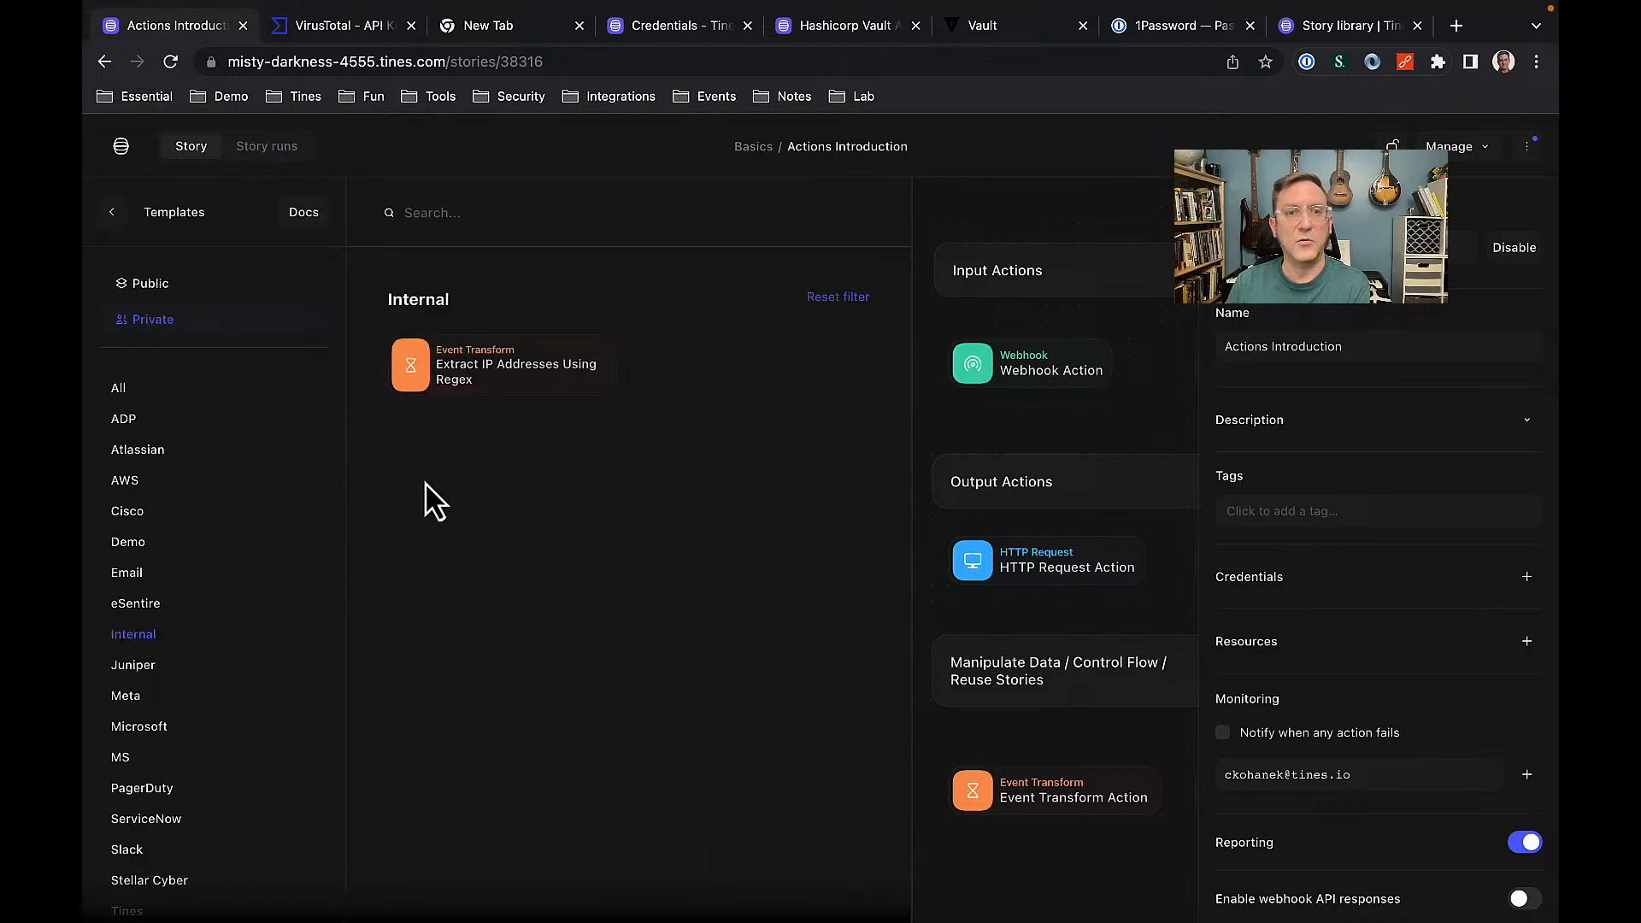
pyautogui.moveTo(451, 367); pyautogui.dragTo(550, 395)
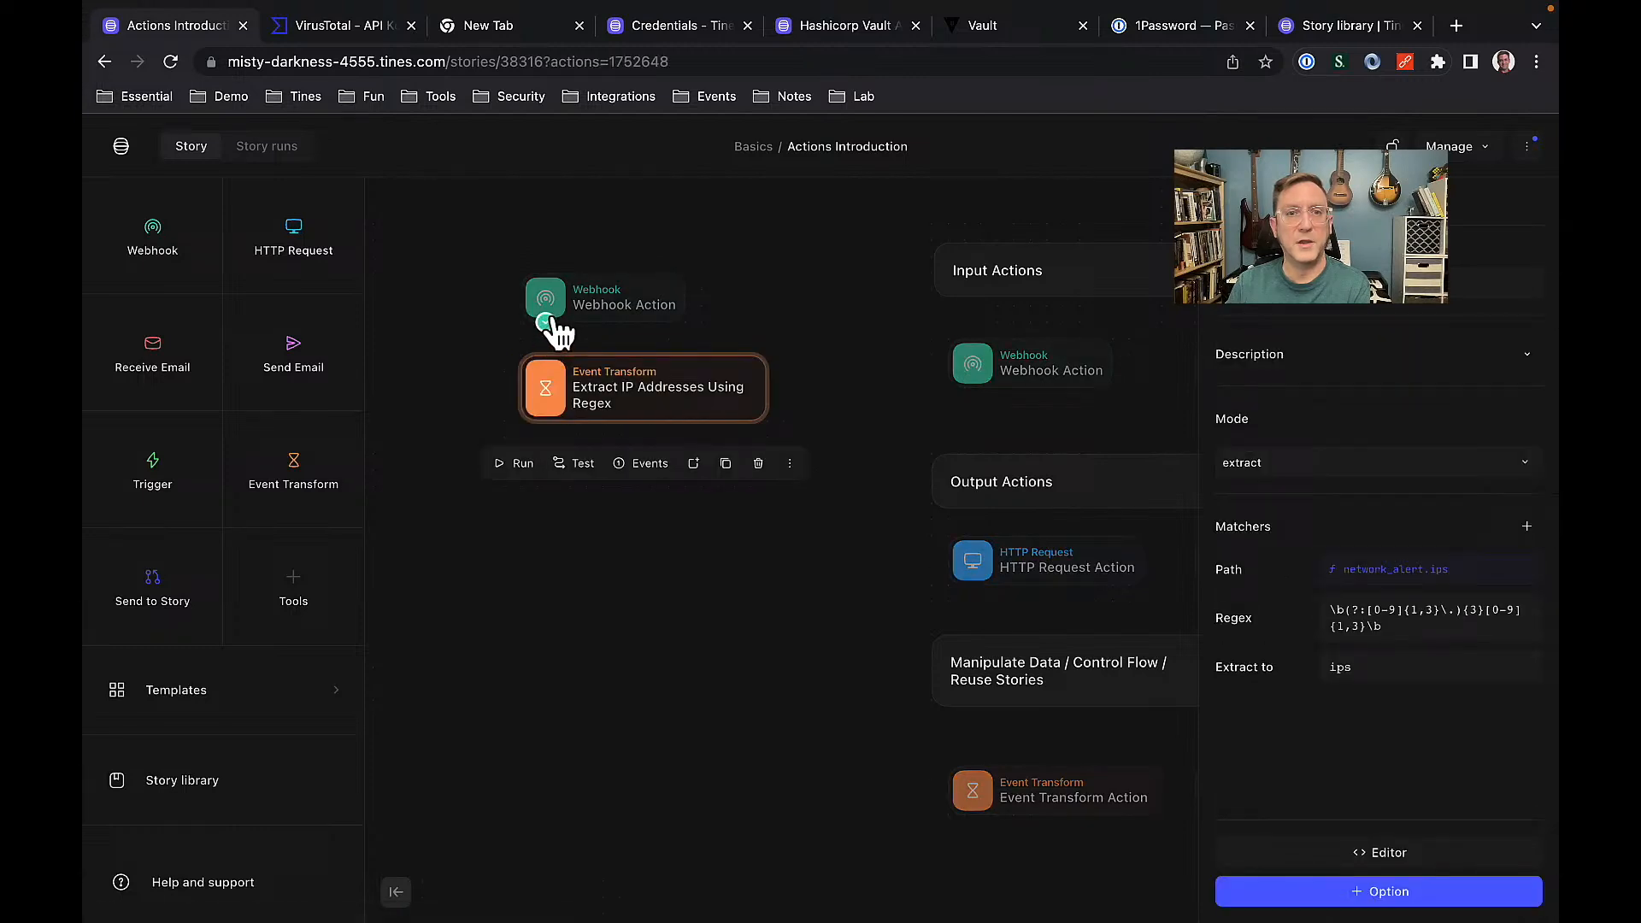
pyautogui.moveTo(544, 328); pyautogui.dragTo(553, 377)
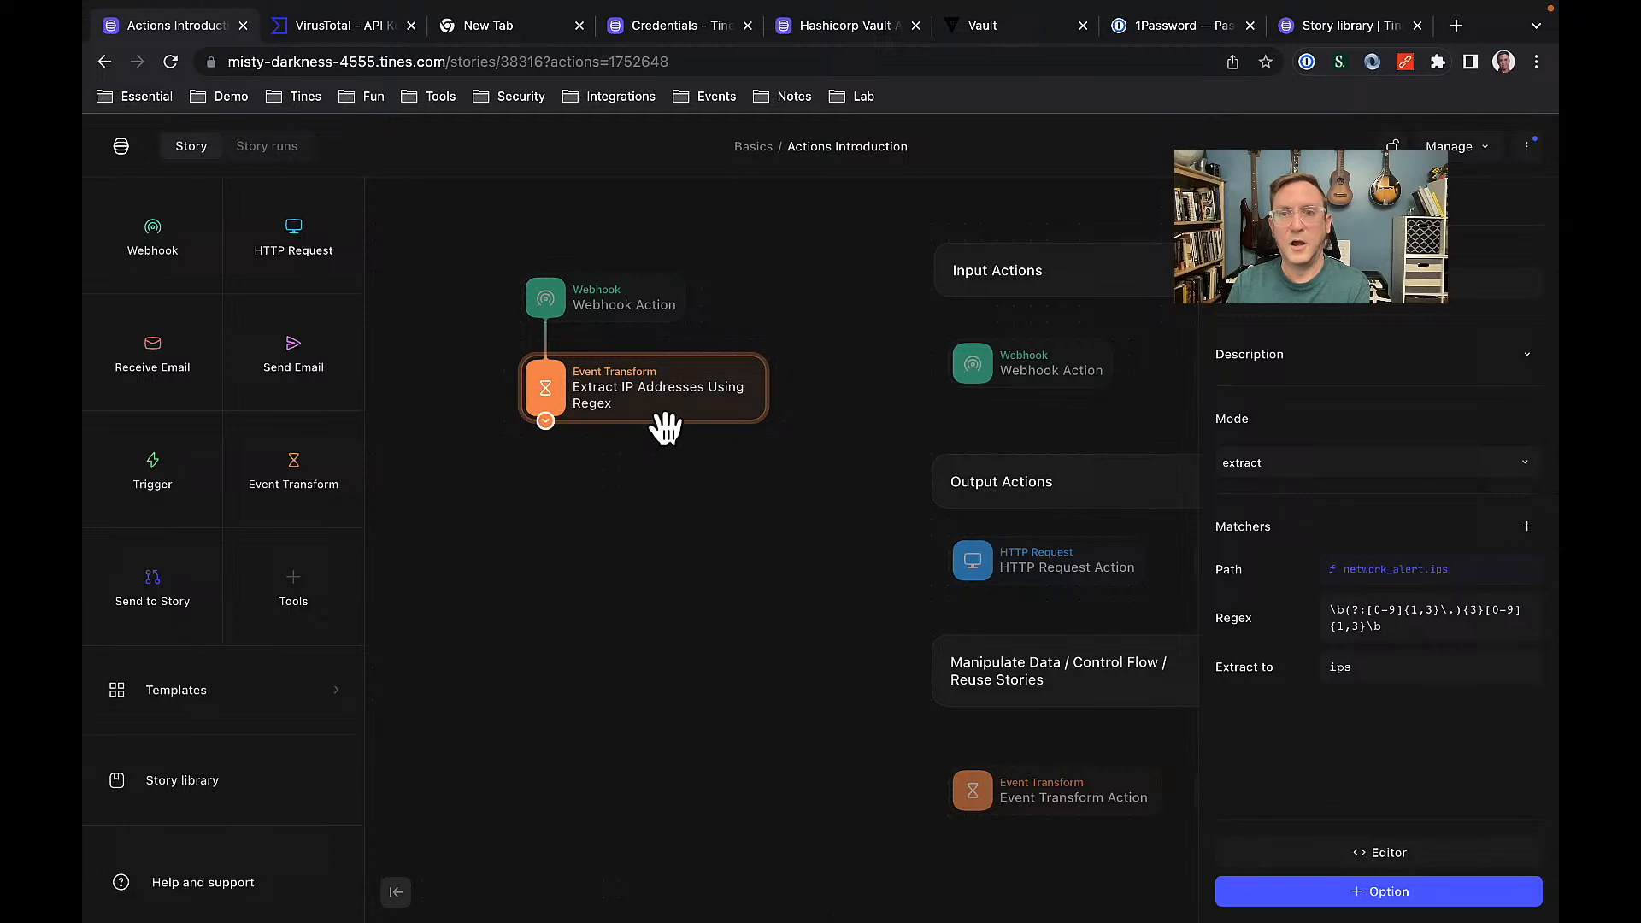
# Select the extractor's regex pattern, deselect the action, and bring back the template library.
pyautogui.click(1412, 631)
pyautogui.hotkey('ctrl', 'a')
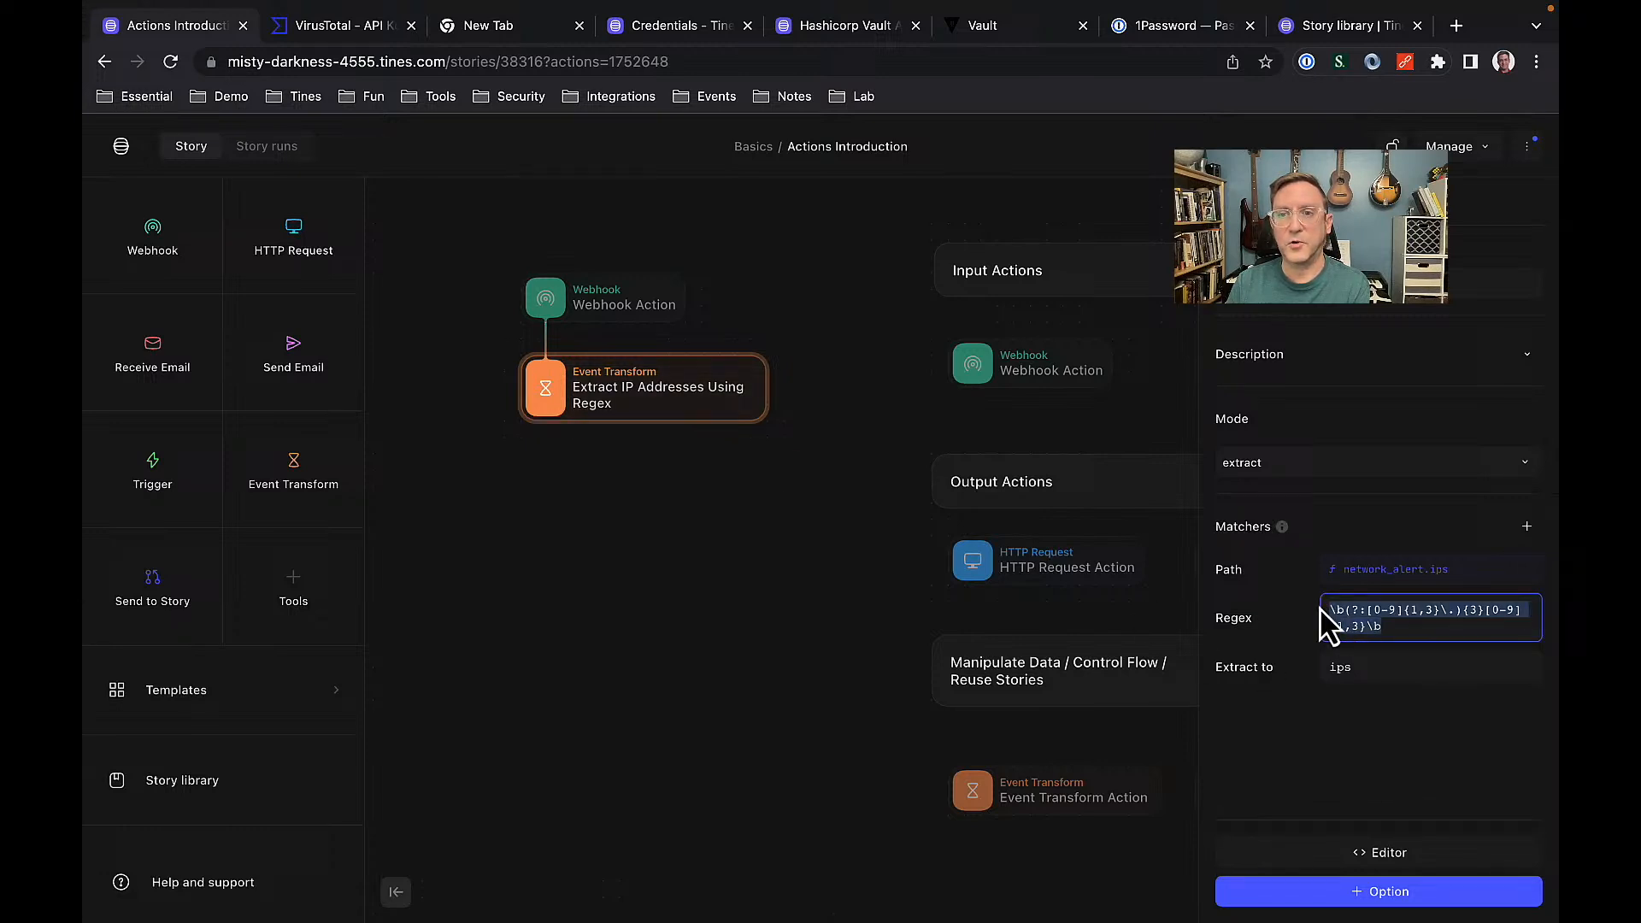
pyautogui.click(698, 629)
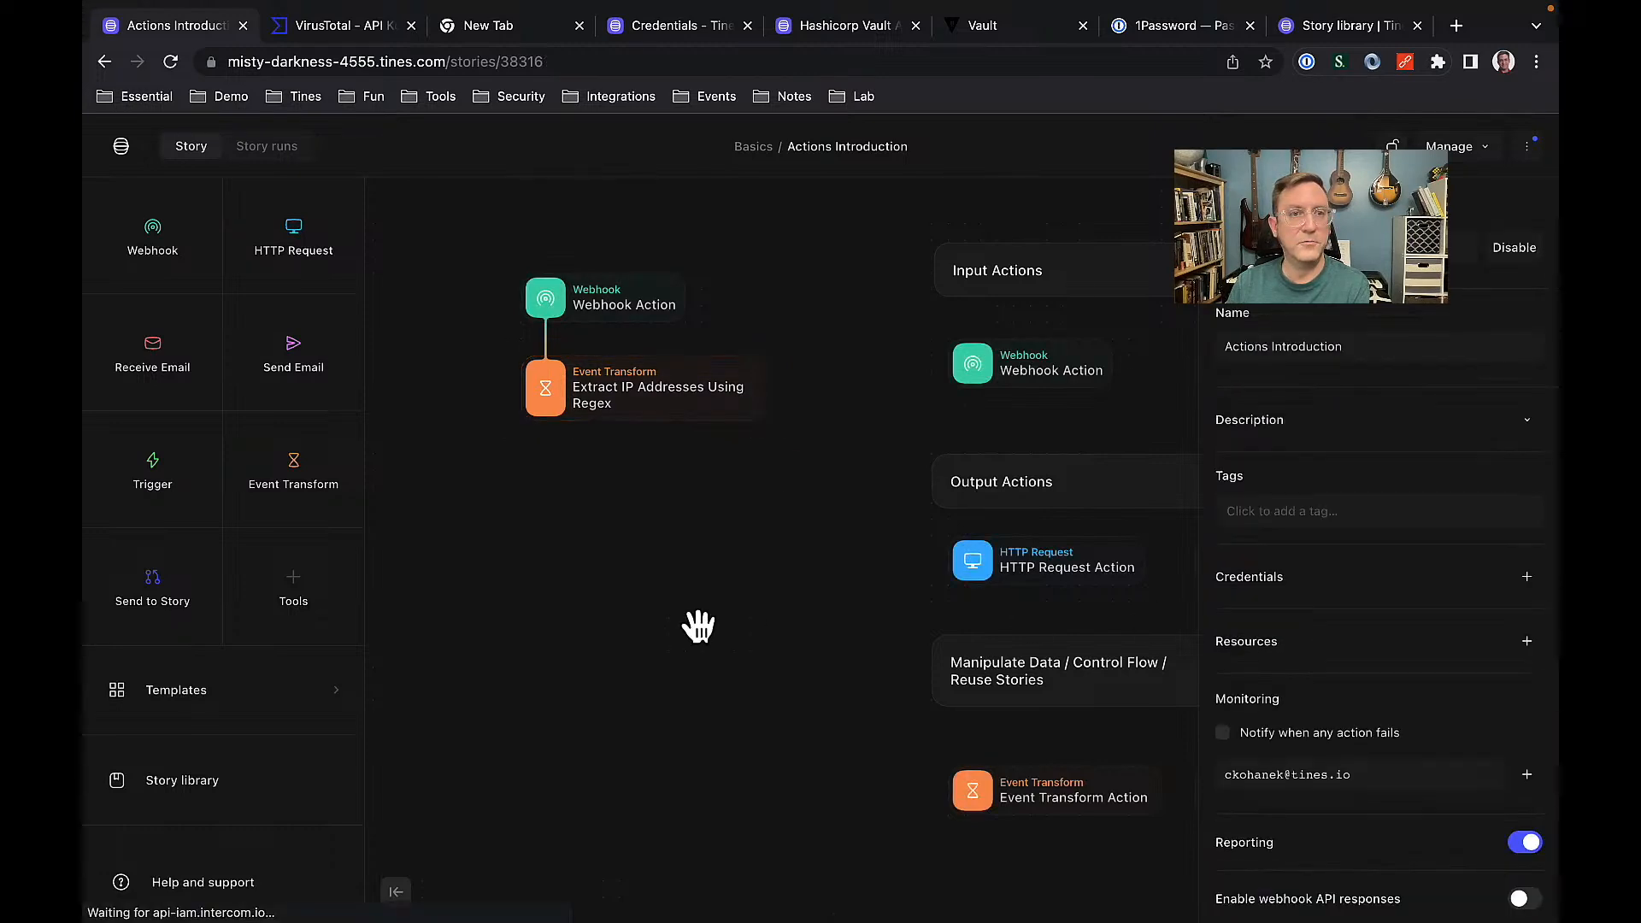
pyautogui.click(253, 712)
pyautogui.scroll(-3, 239, 652)
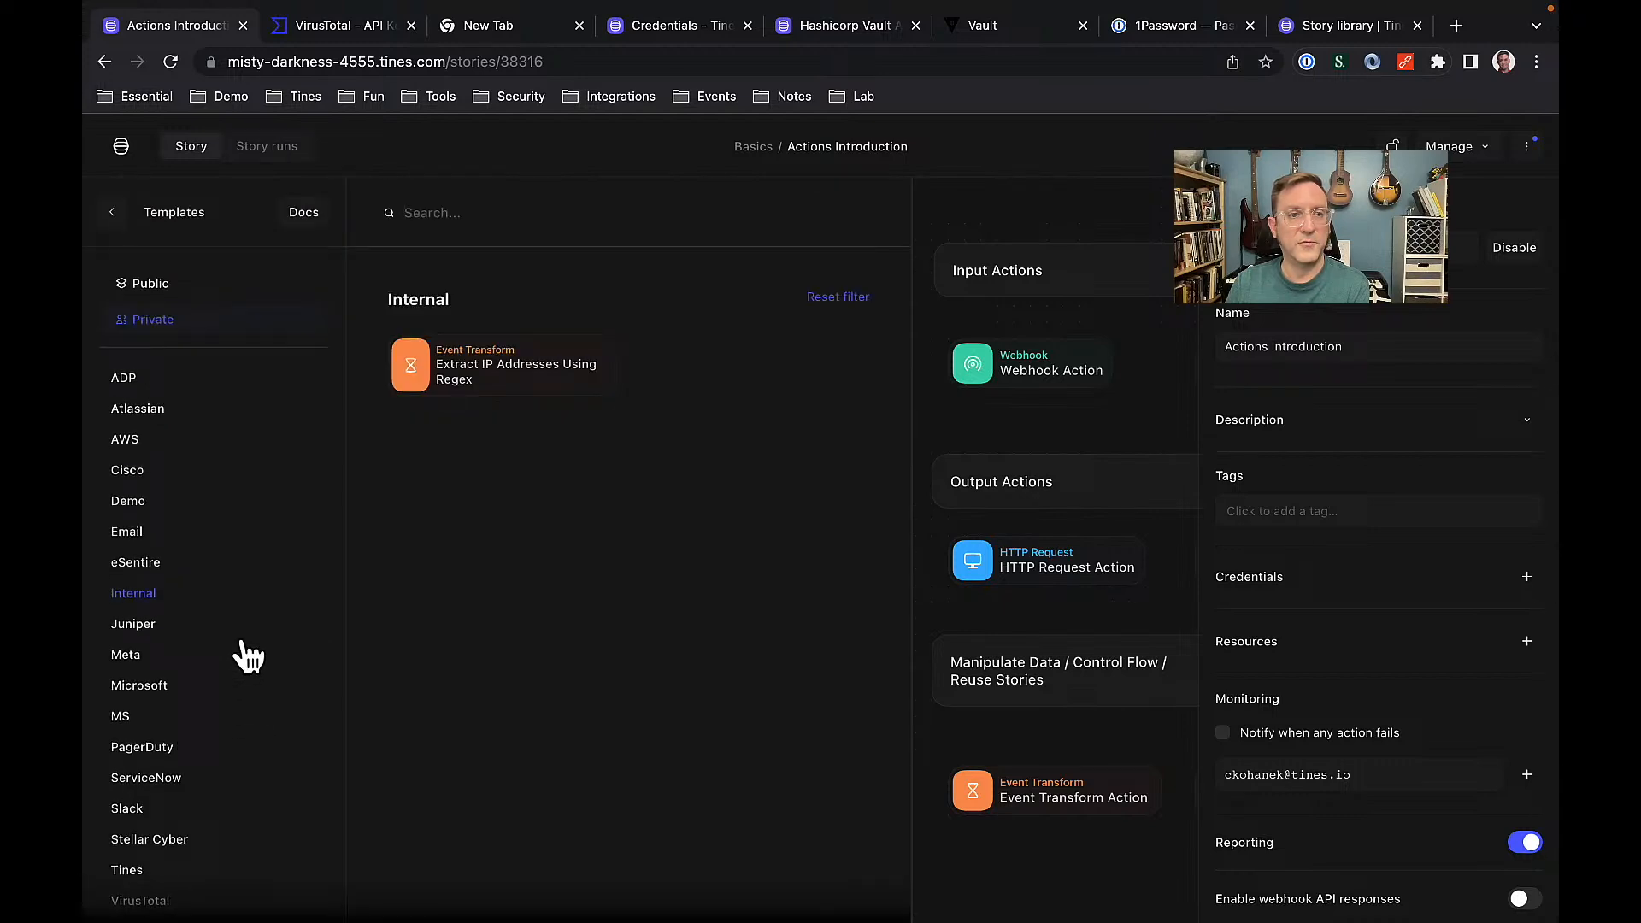
# Add 'Search for IP Address in VirusTotal' below the extractor, then a Trigger renamed beneath it.
pyautogui.click(176, 855)
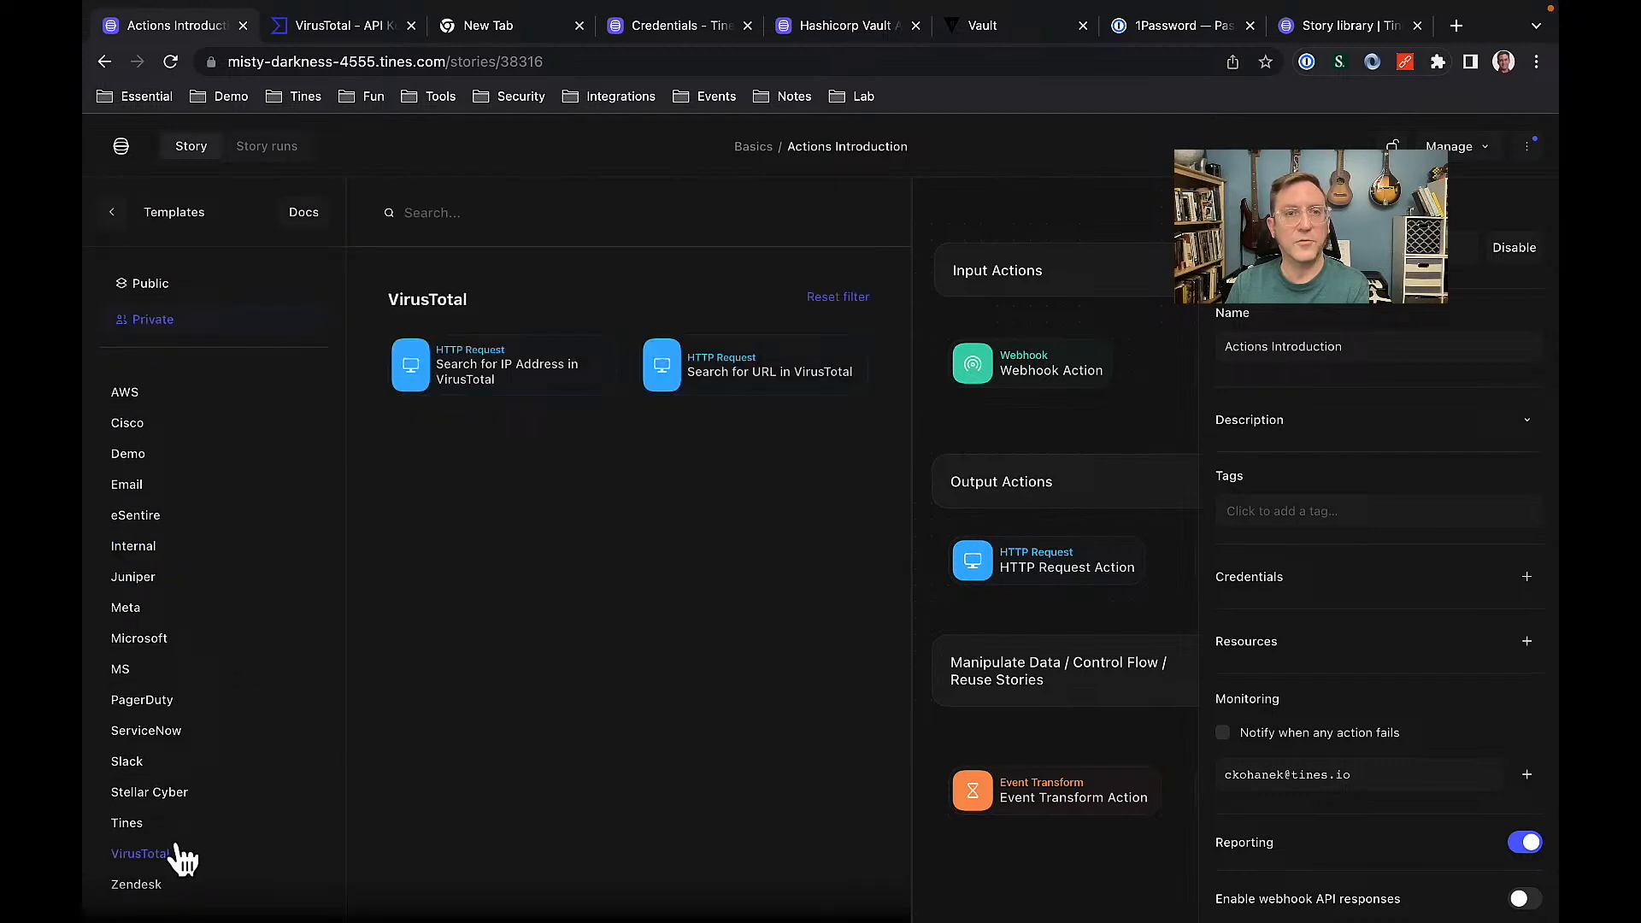
pyautogui.moveTo(499, 374); pyautogui.dragTo(628, 513)
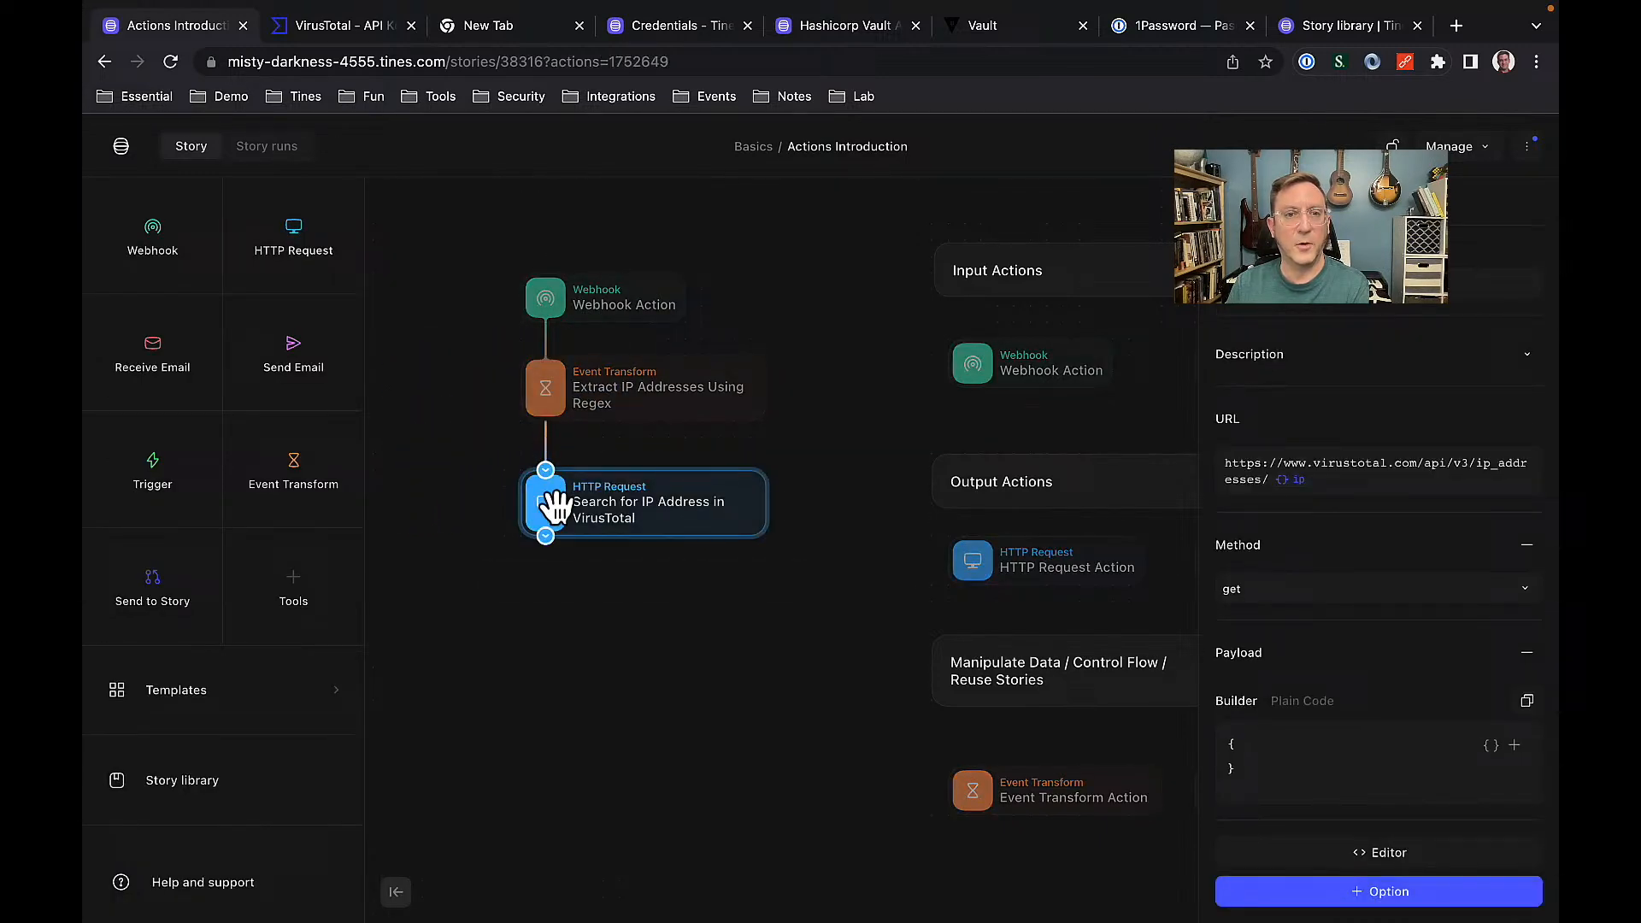
pyautogui.moveTo(162, 489); pyautogui.dragTo(549, 623)
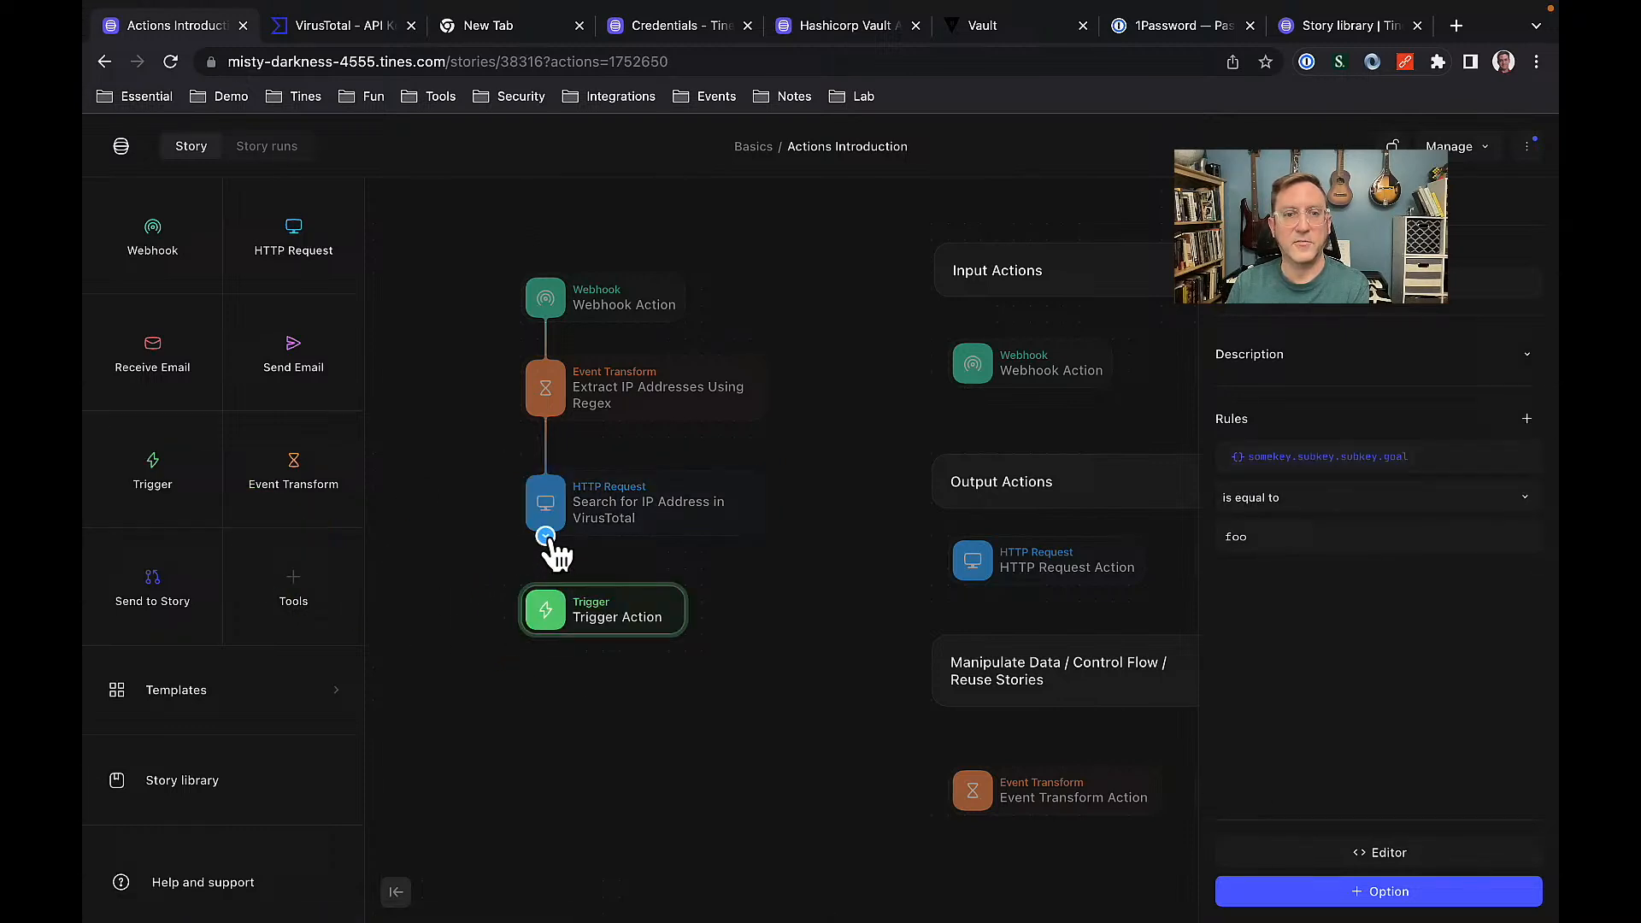
pyautogui.click(1261, 287)
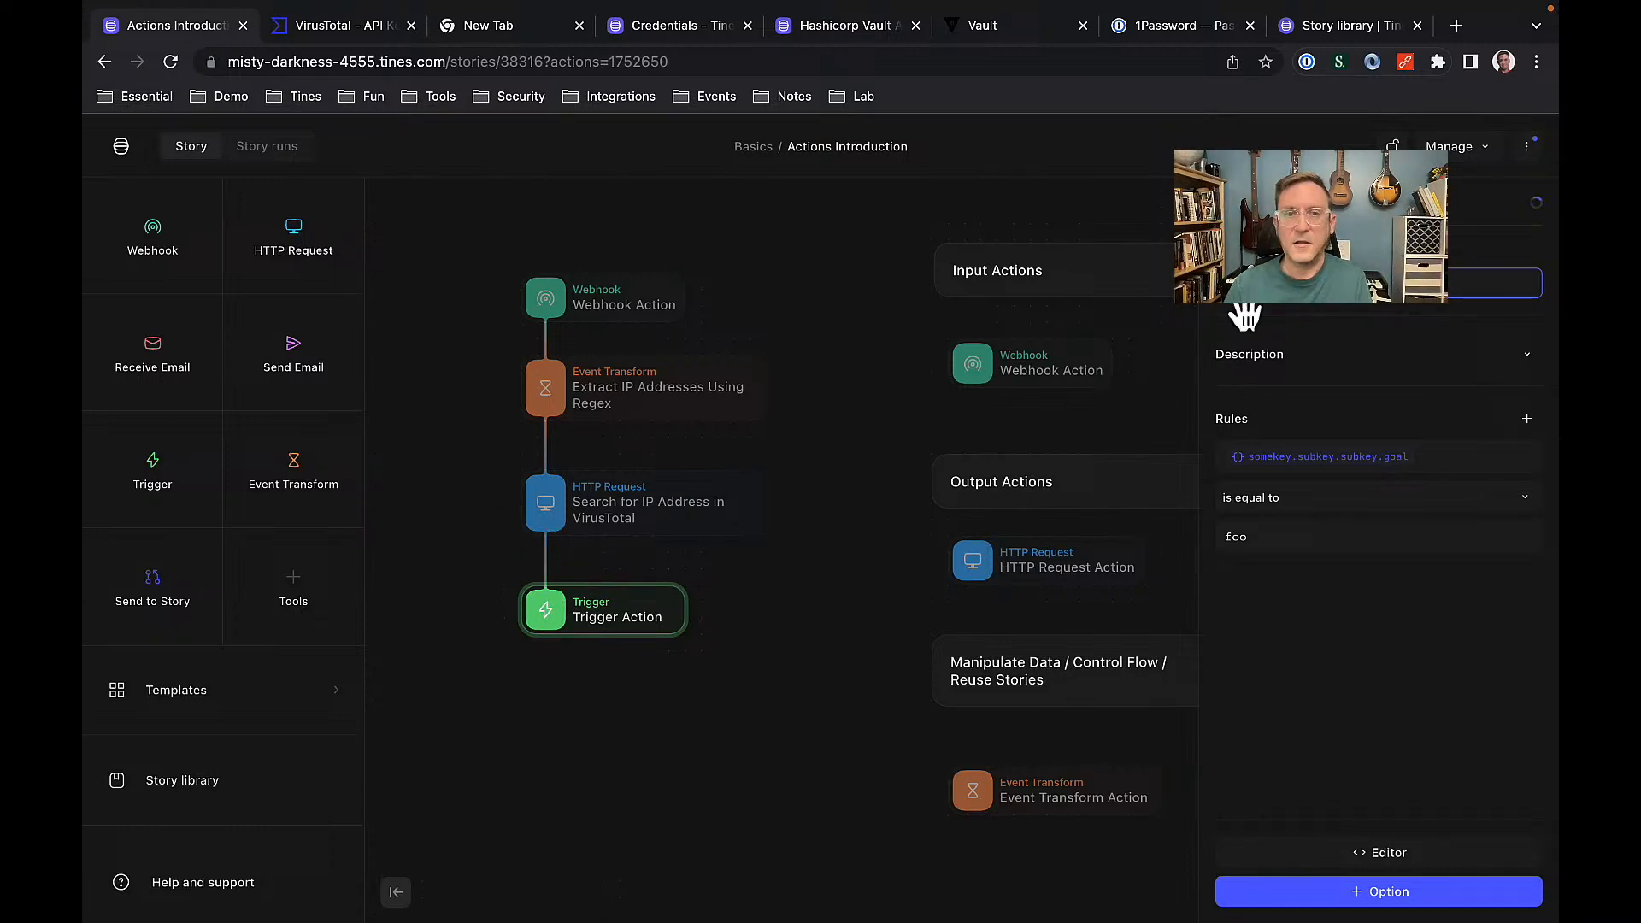
pyautogui.click(777, 754)
# Place the Slack 'Send Card to User' template and connect the Malicious trigger's output to it.
pyautogui.click(264, 718)
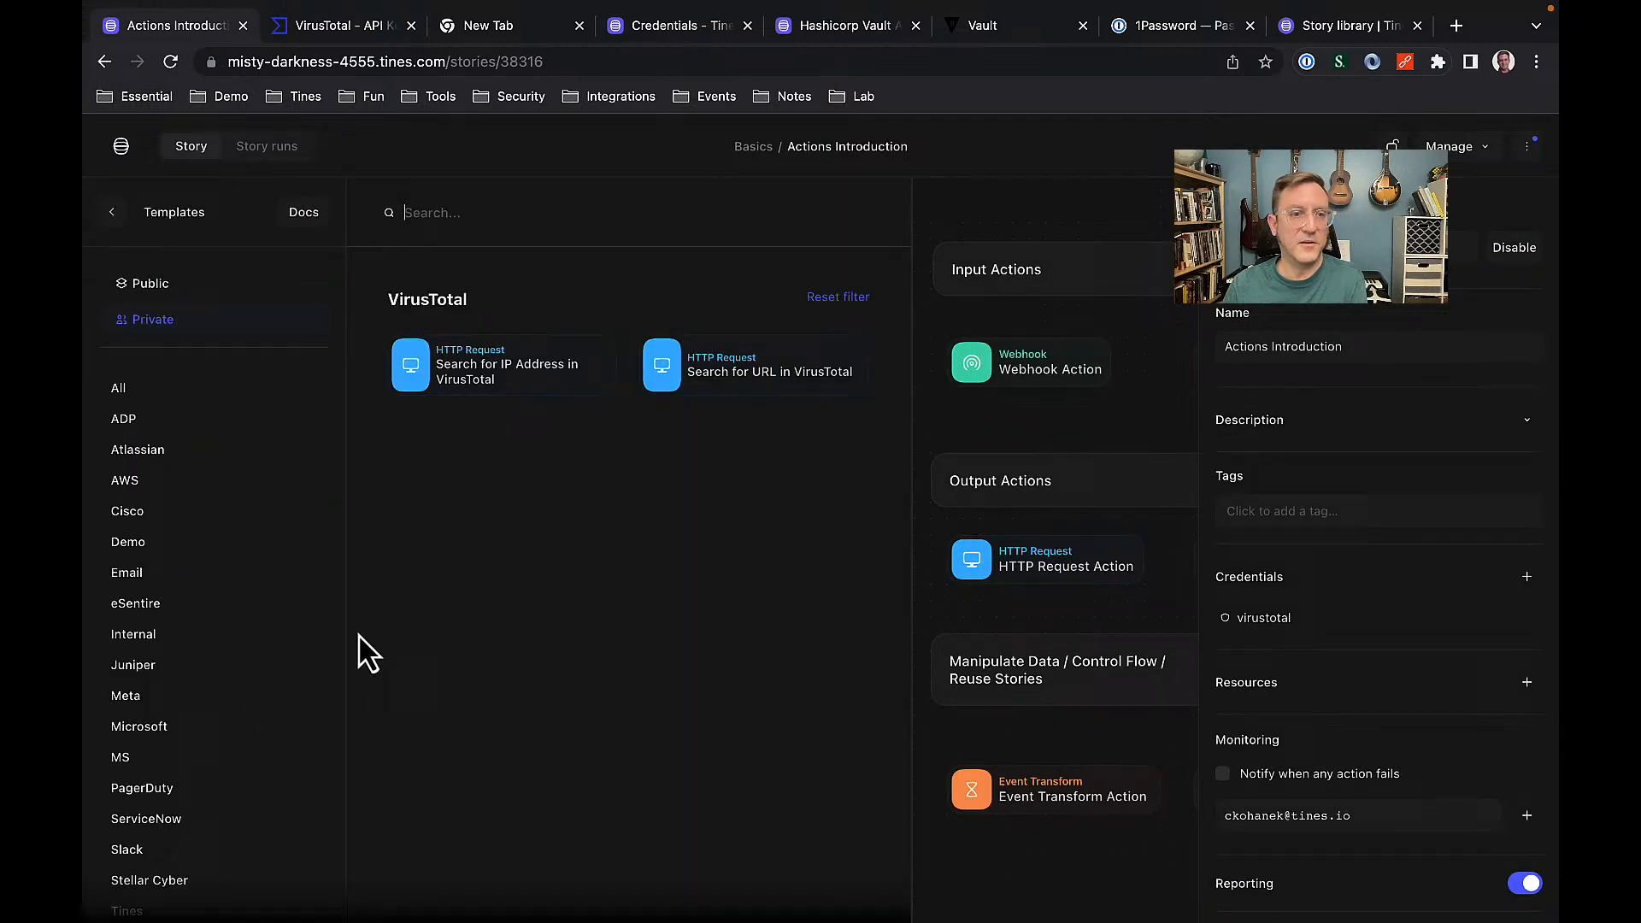
pyautogui.scroll(-3, 238, 684)
pyautogui.click(126, 741)
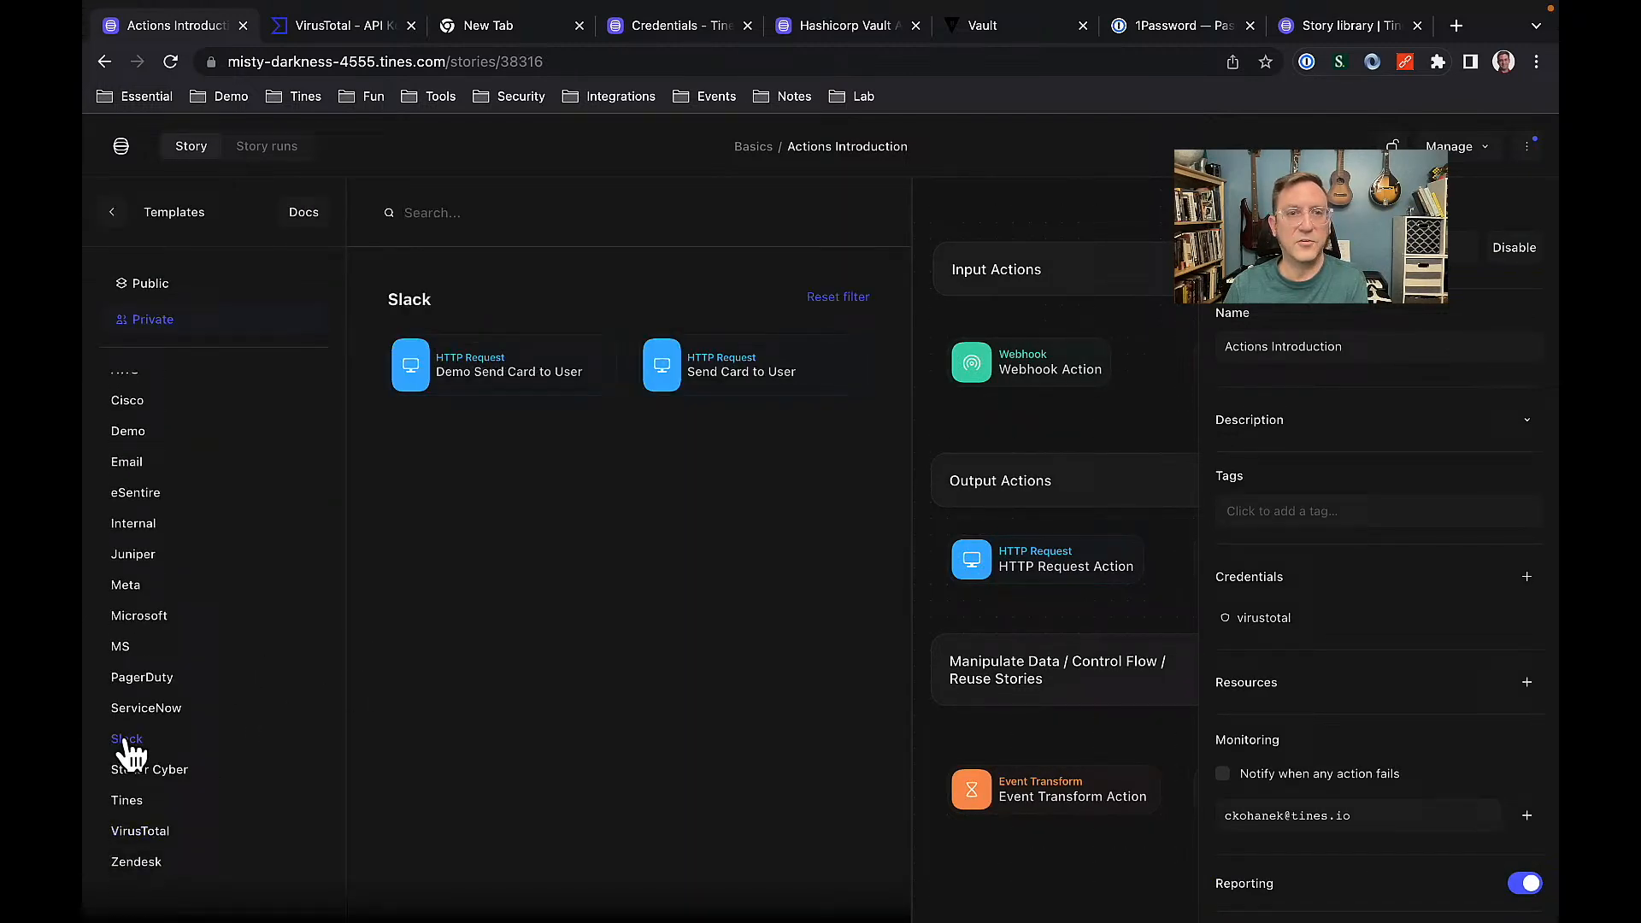
pyautogui.moveTo(729, 370); pyautogui.dragTo(624, 720)
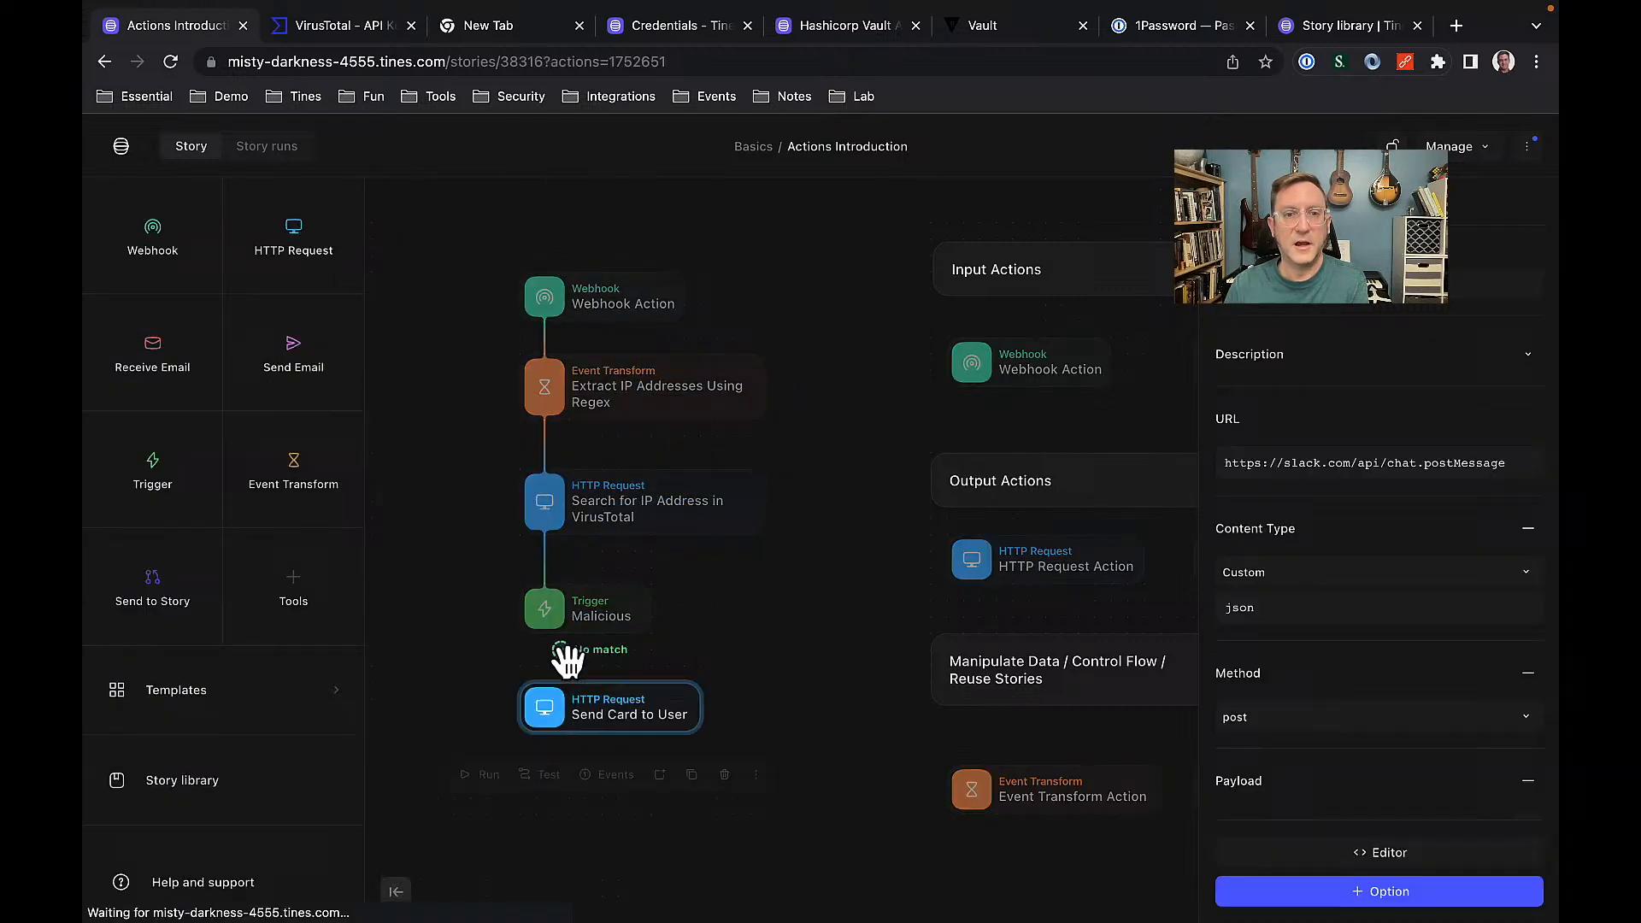
pyautogui.moveTo(547, 637); pyautogui.dragTo(555, 718)
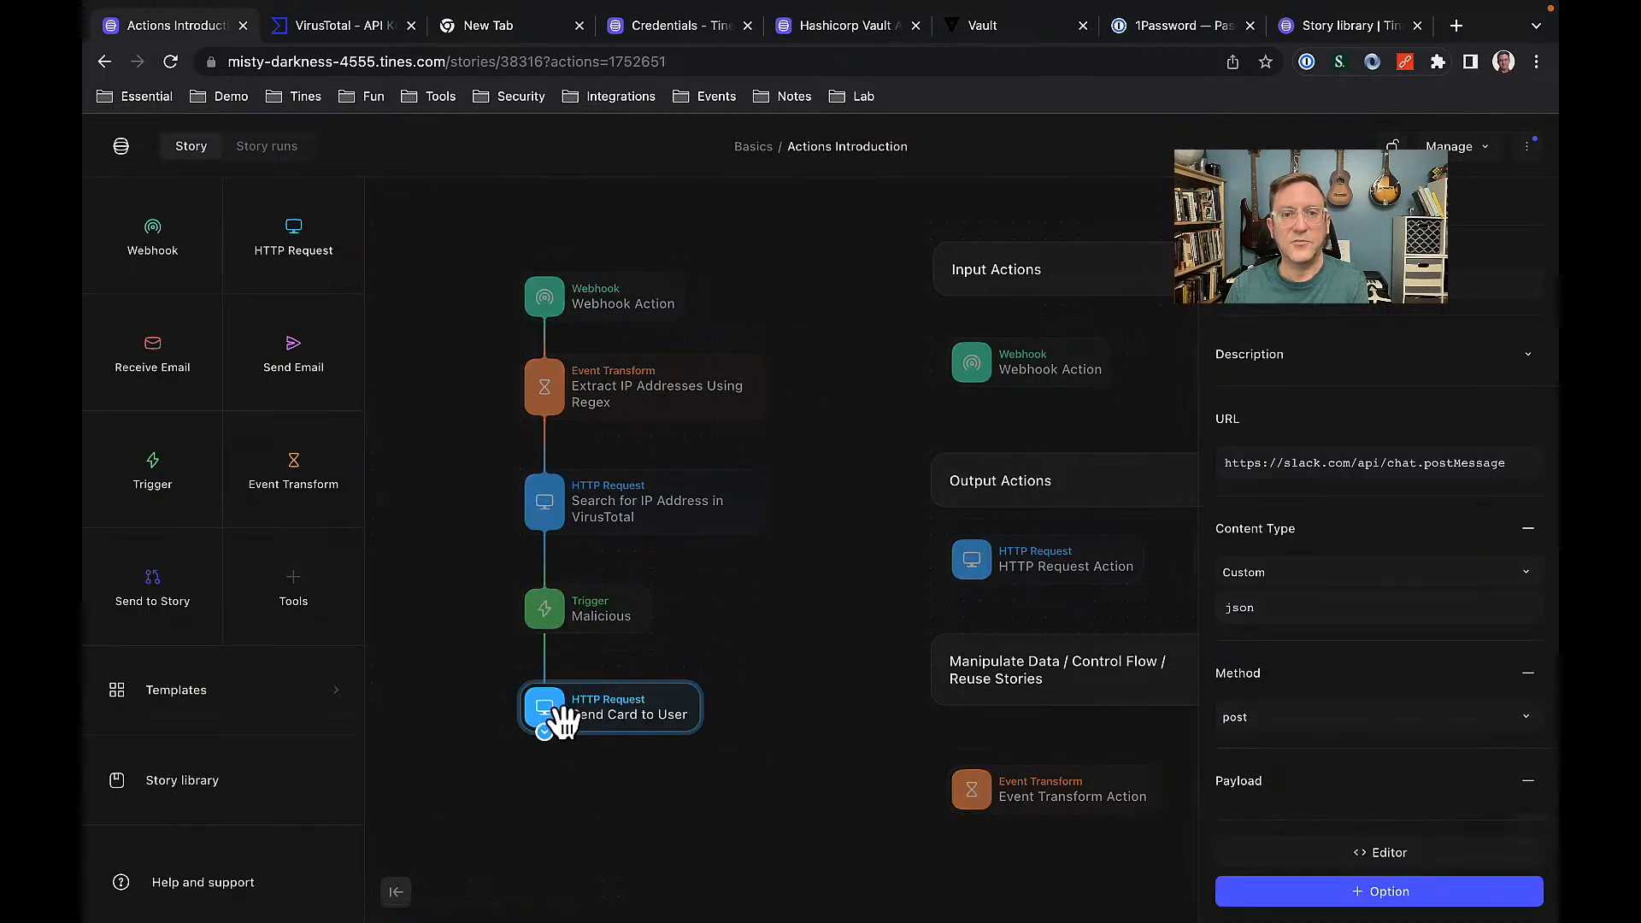
pyautogui.click(818, 669)
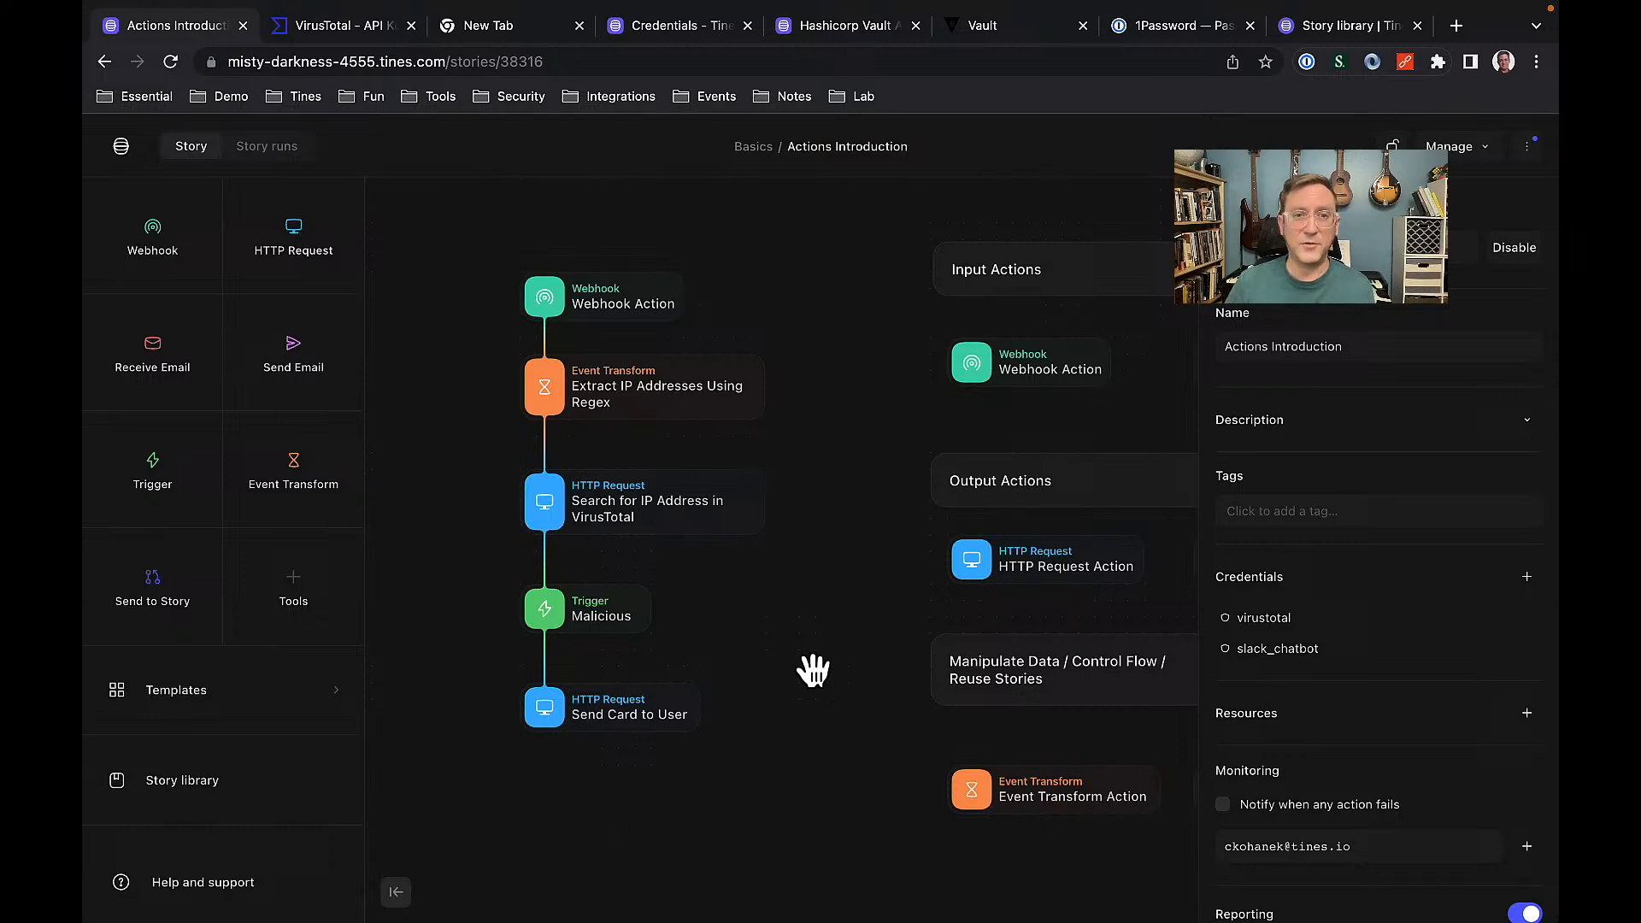
# Show the VirusTotal IP search action's settings in a wider panel, scrolled to its Headers.
pyautogui.click(657, 520)
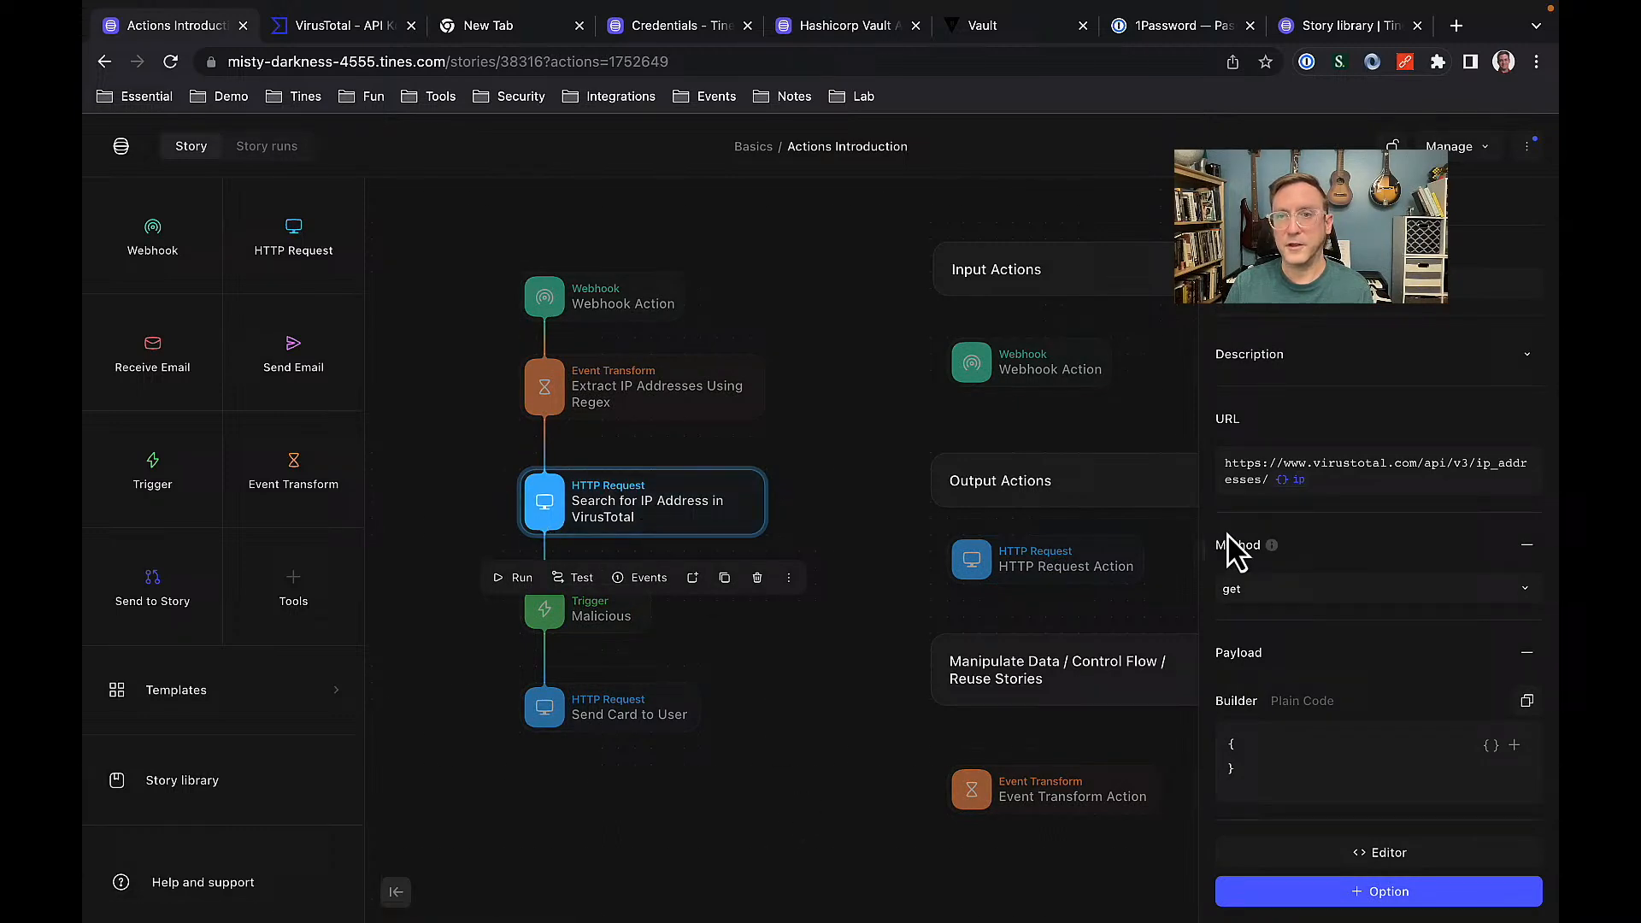
pyautogui.moveTo(1198, 531); pyautogui.dragTo(996, 543)
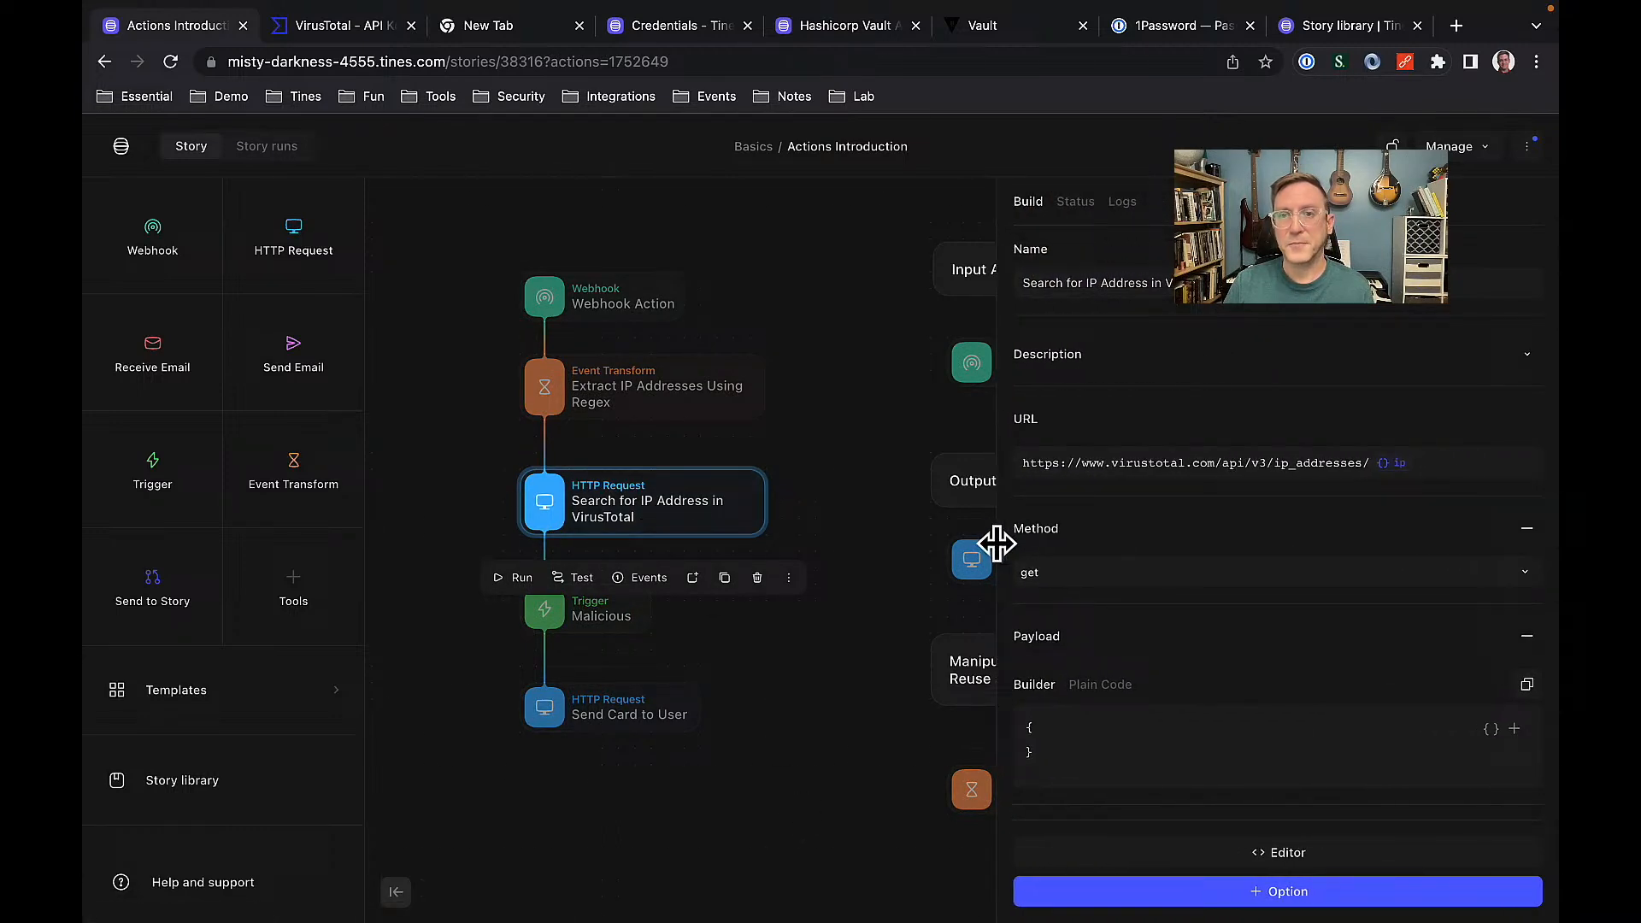
pyautogui.scroll(-3, 1189, 560)
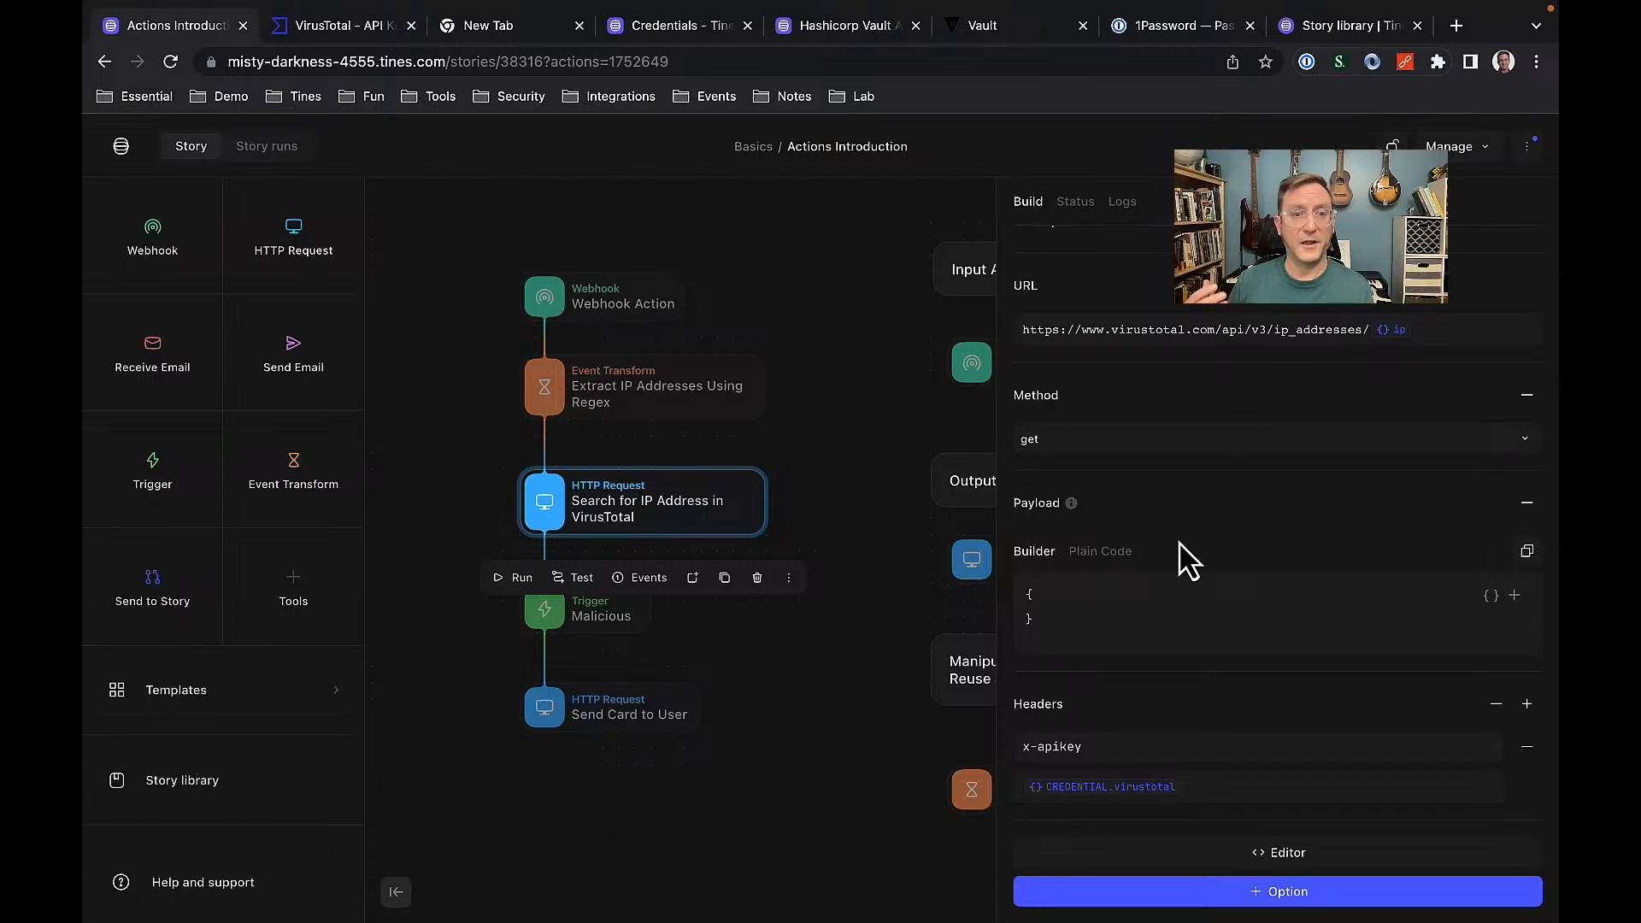
pyautogui.click(836, 398)
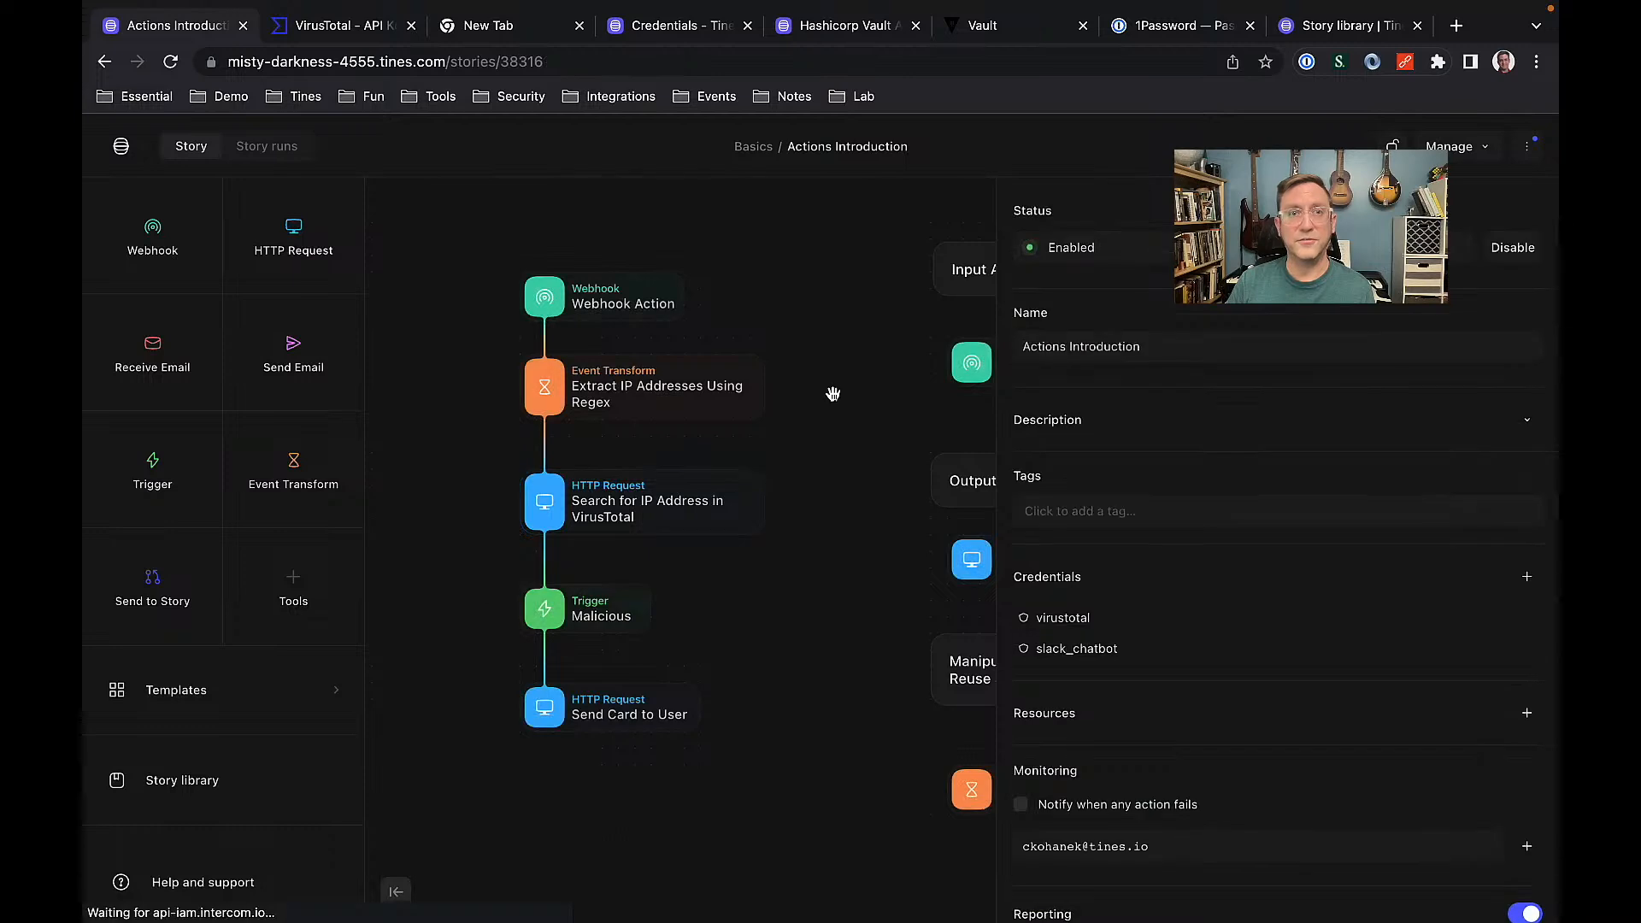
pyautogui.click(683, 517)
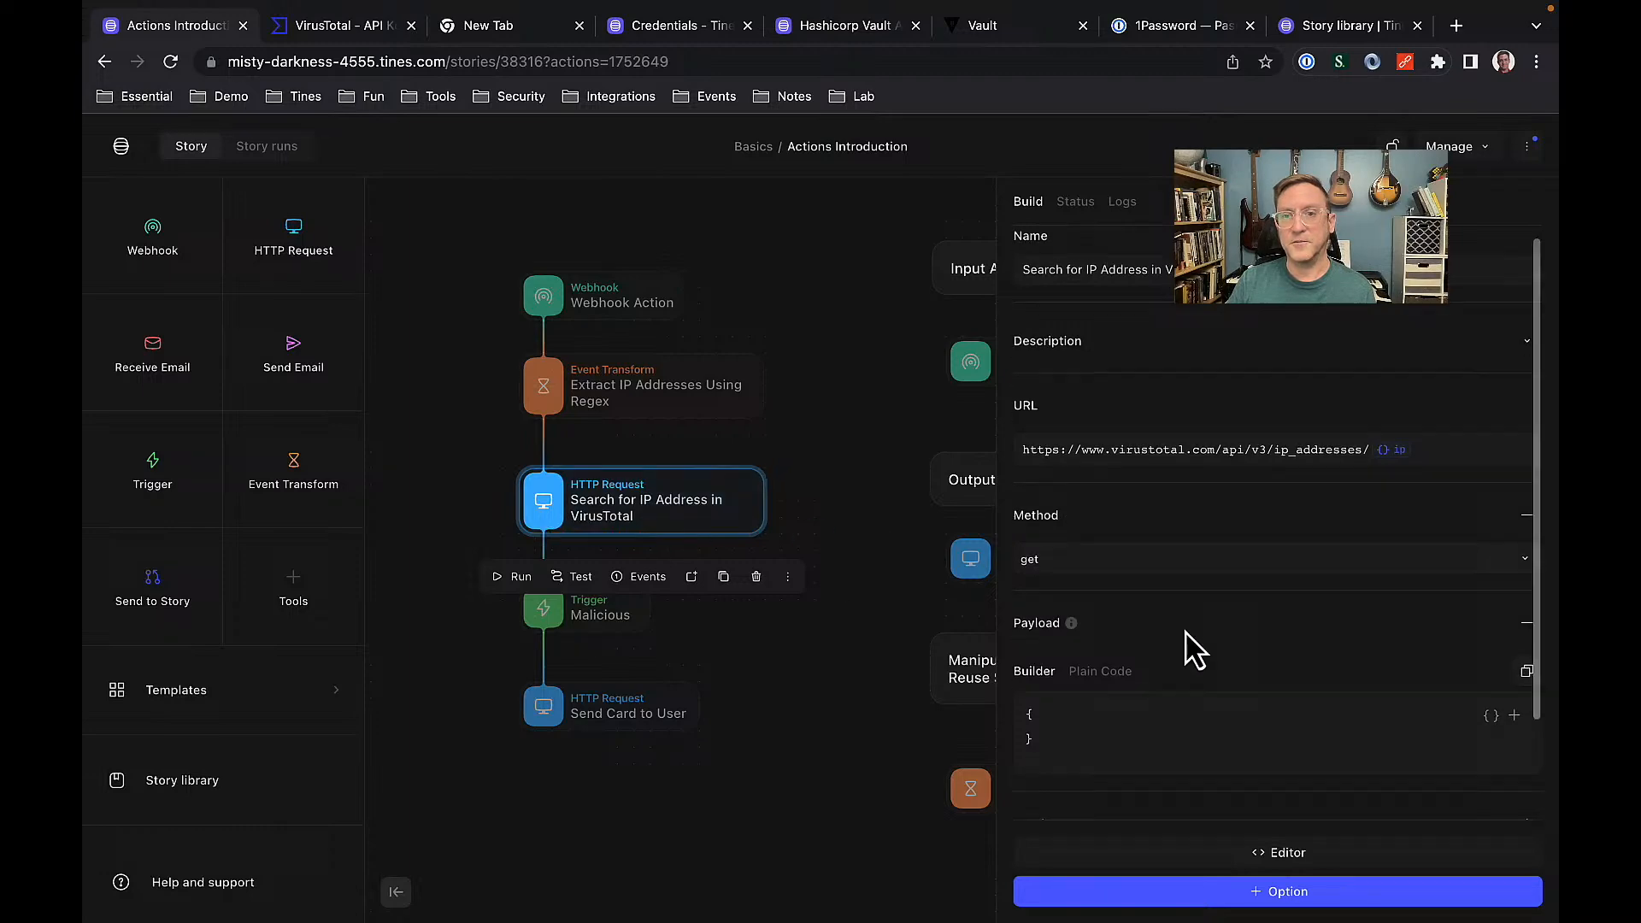
pyautogui.scroll(-3, 1191, 649)
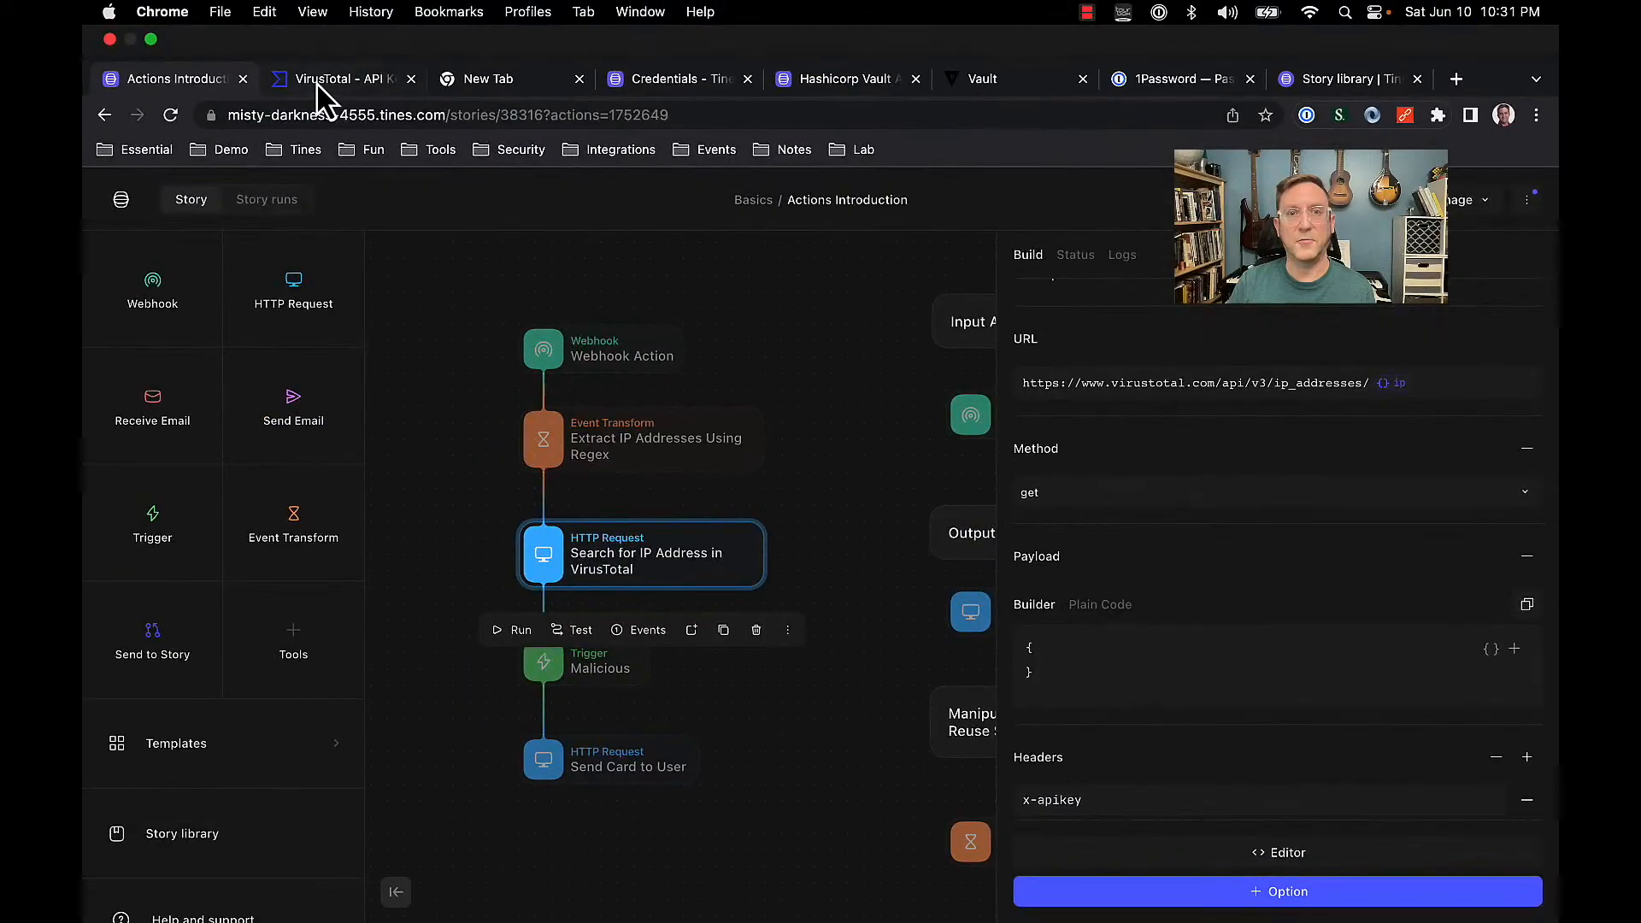
# Copy the API key from VirusTotal's API key page and return to the Tines story.
pyautogui.click(317, 82)
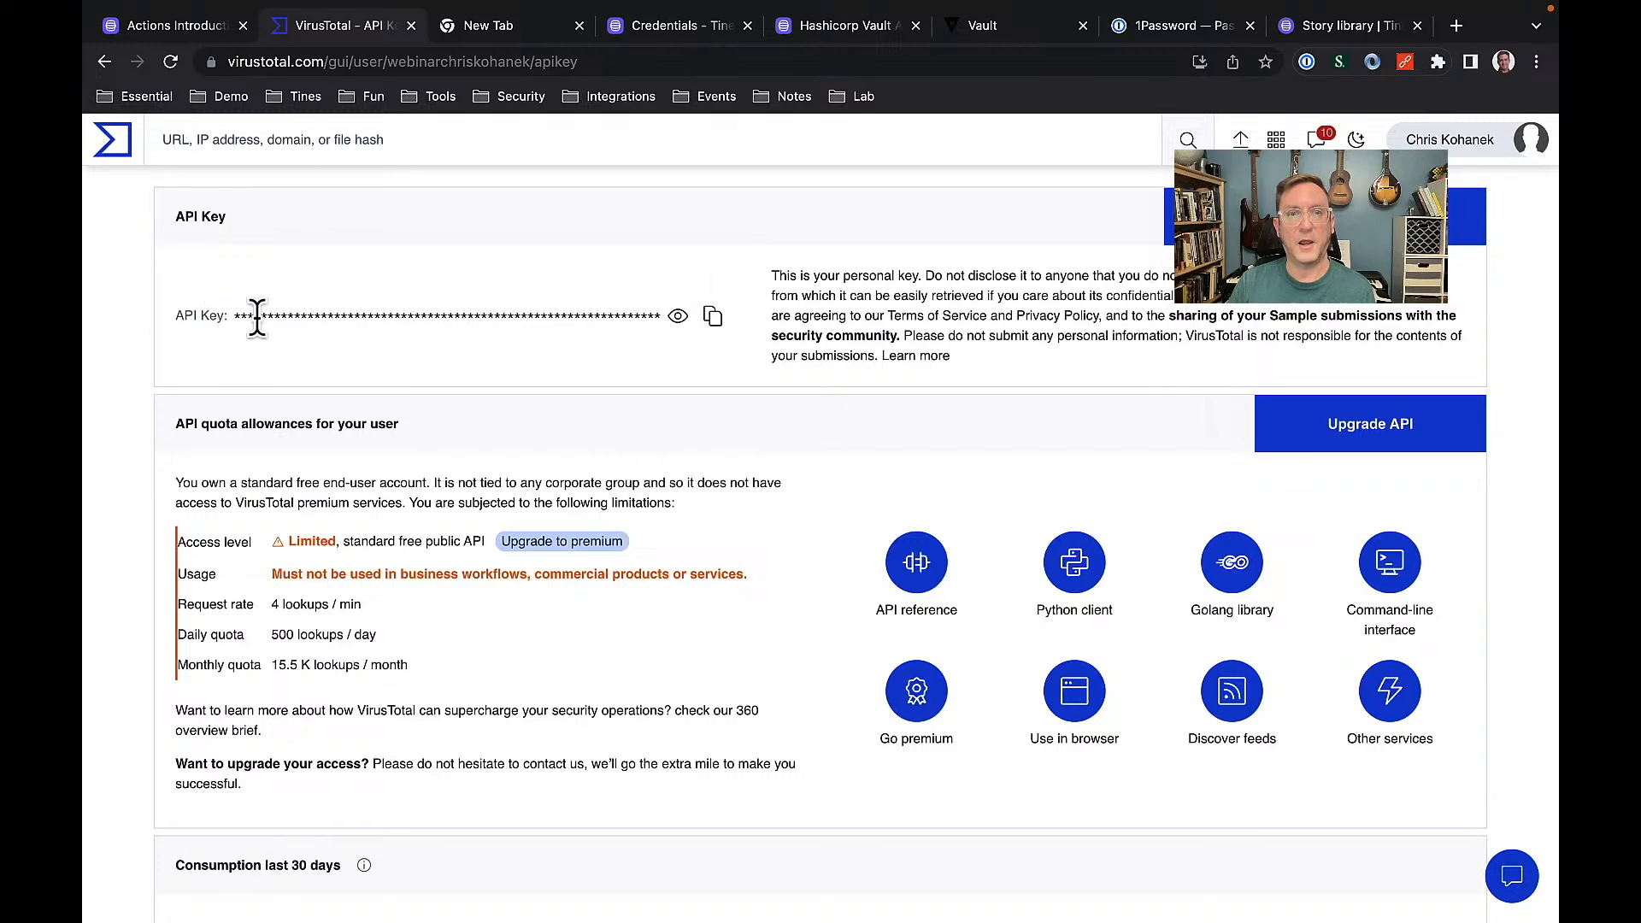
pyautogui.click(713, 316)
pyautogui.click(188, 32)
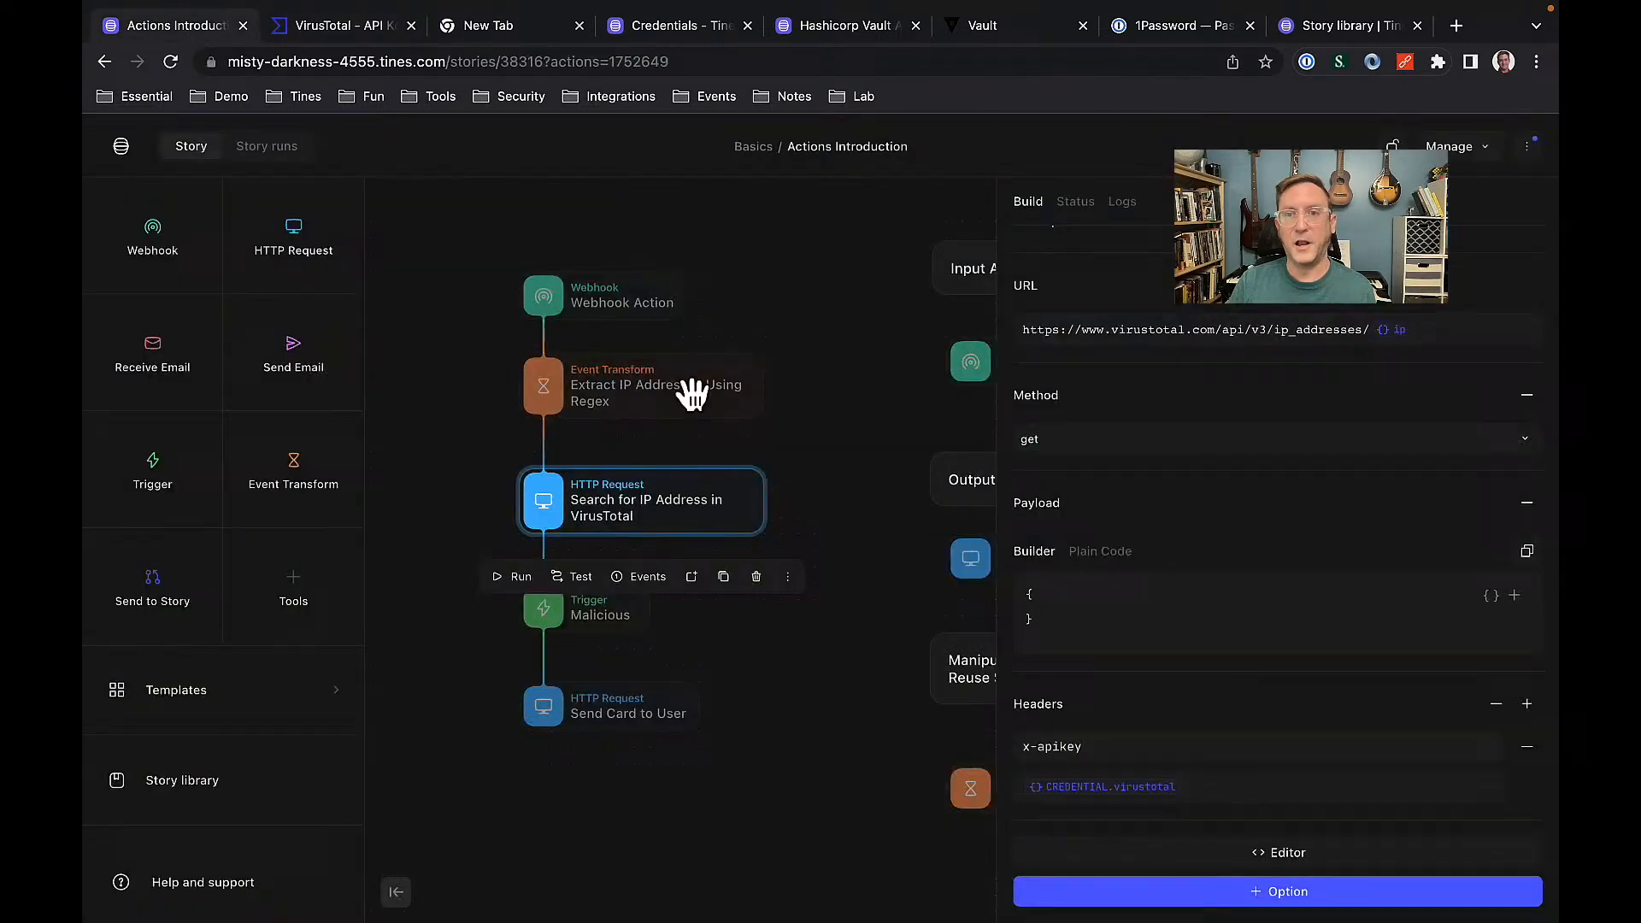
# Replace the x-apikey header's CREDENTIAL.virustotal reference with the pasted VirusTotal API key.
pyautogui.click(1206, 788)
pyautogui.press('BackSpace')
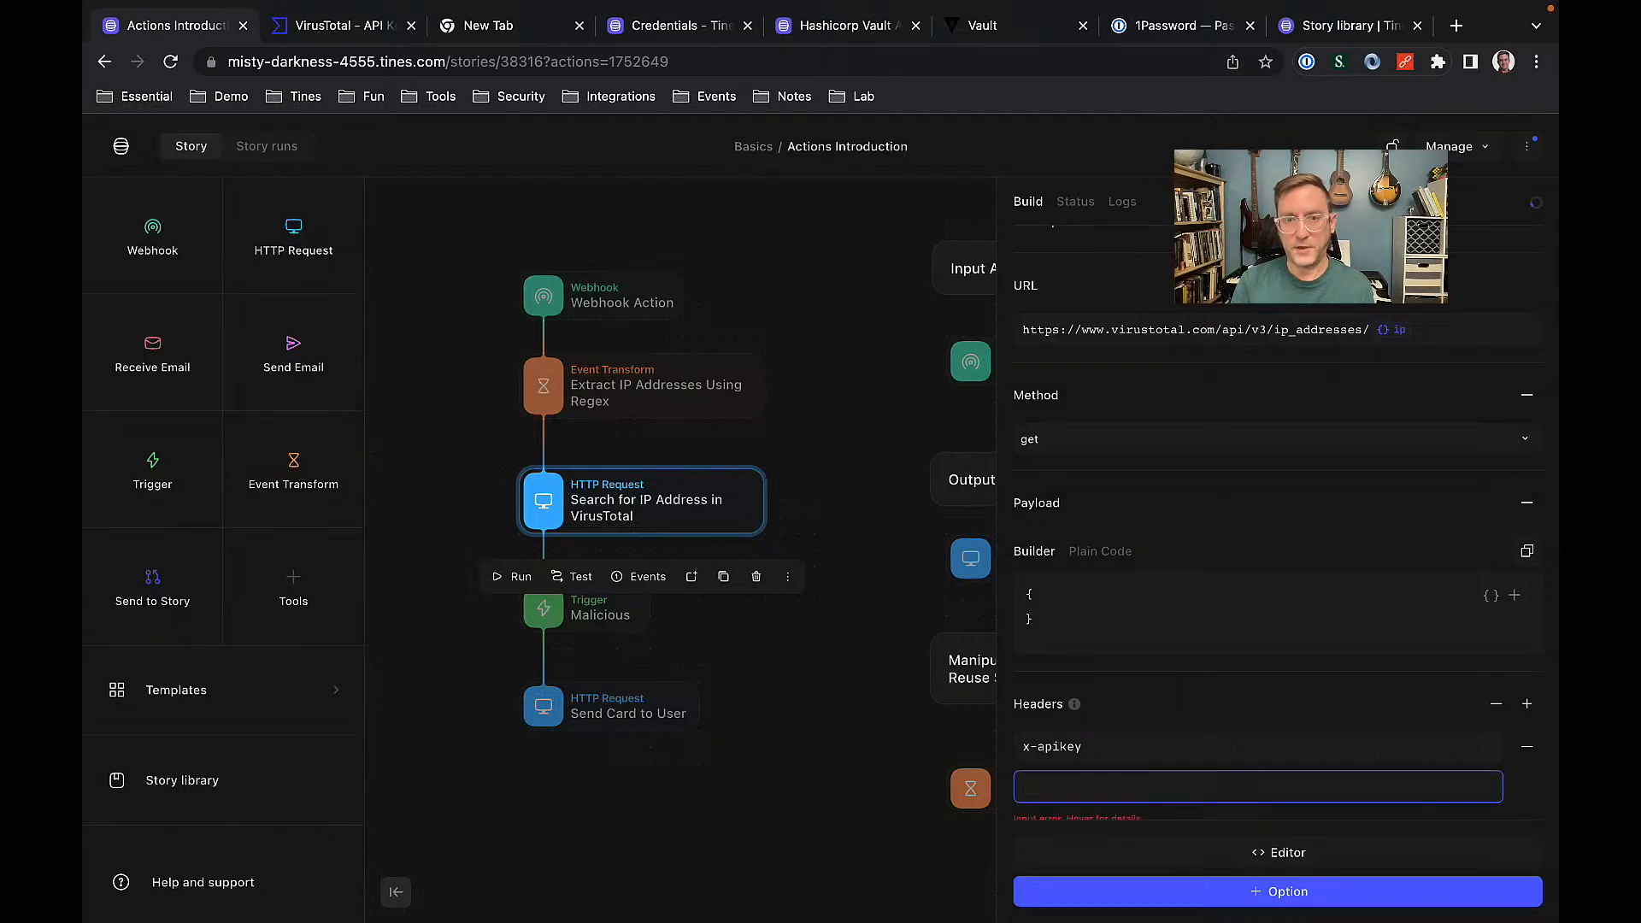
pyautogui.press('super+v')
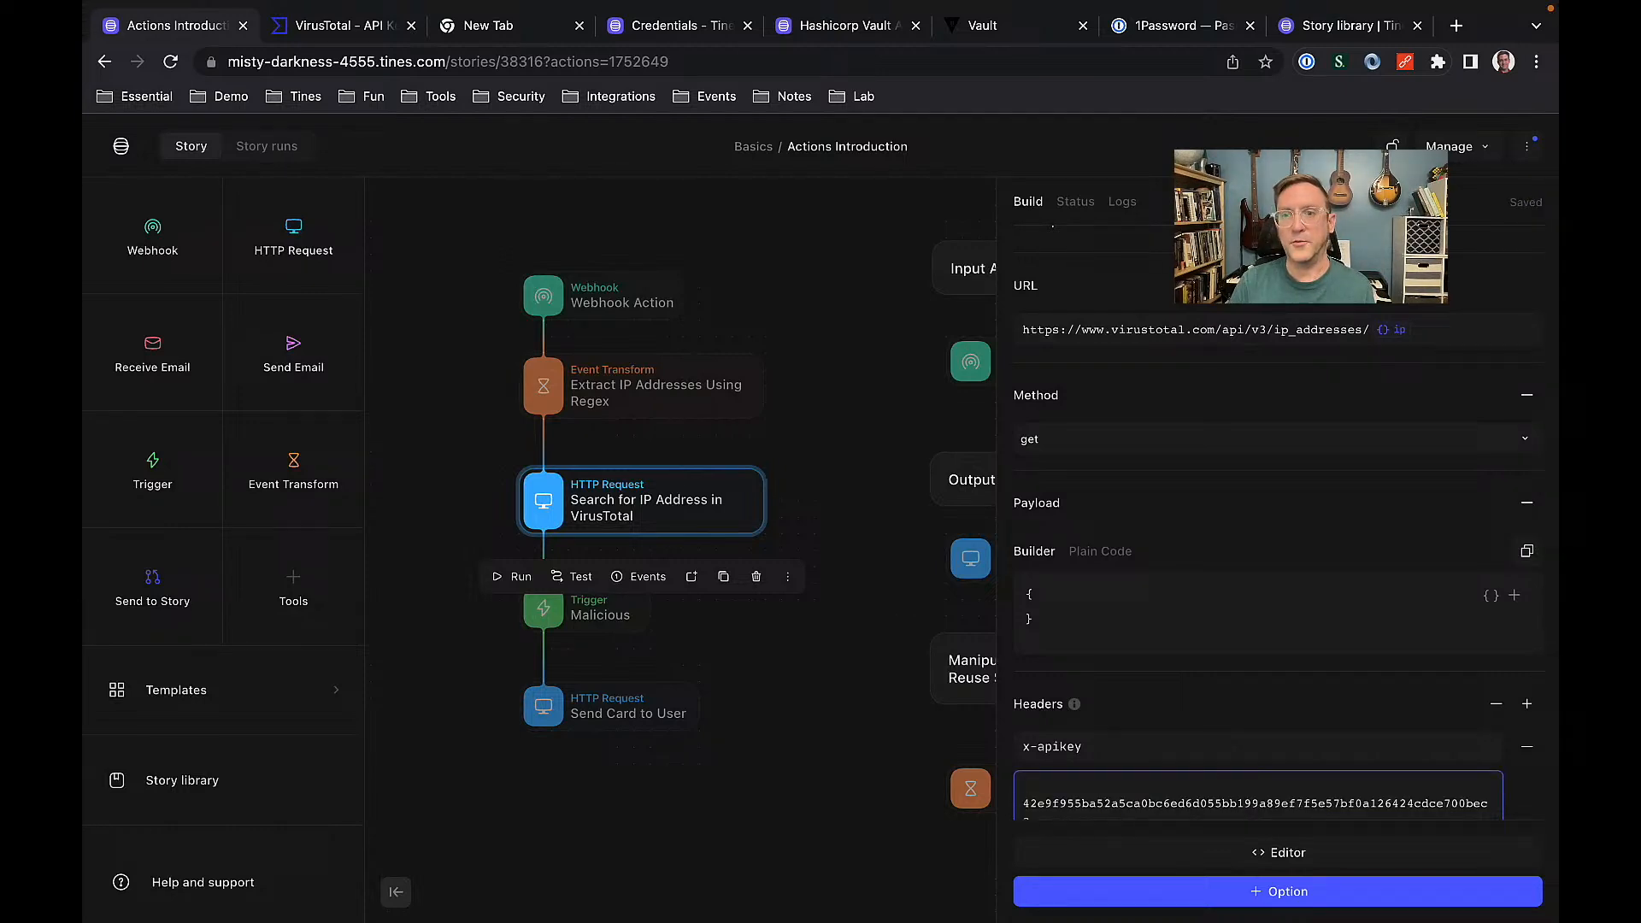
pyautogui.scroll(-1, 1300, 676)
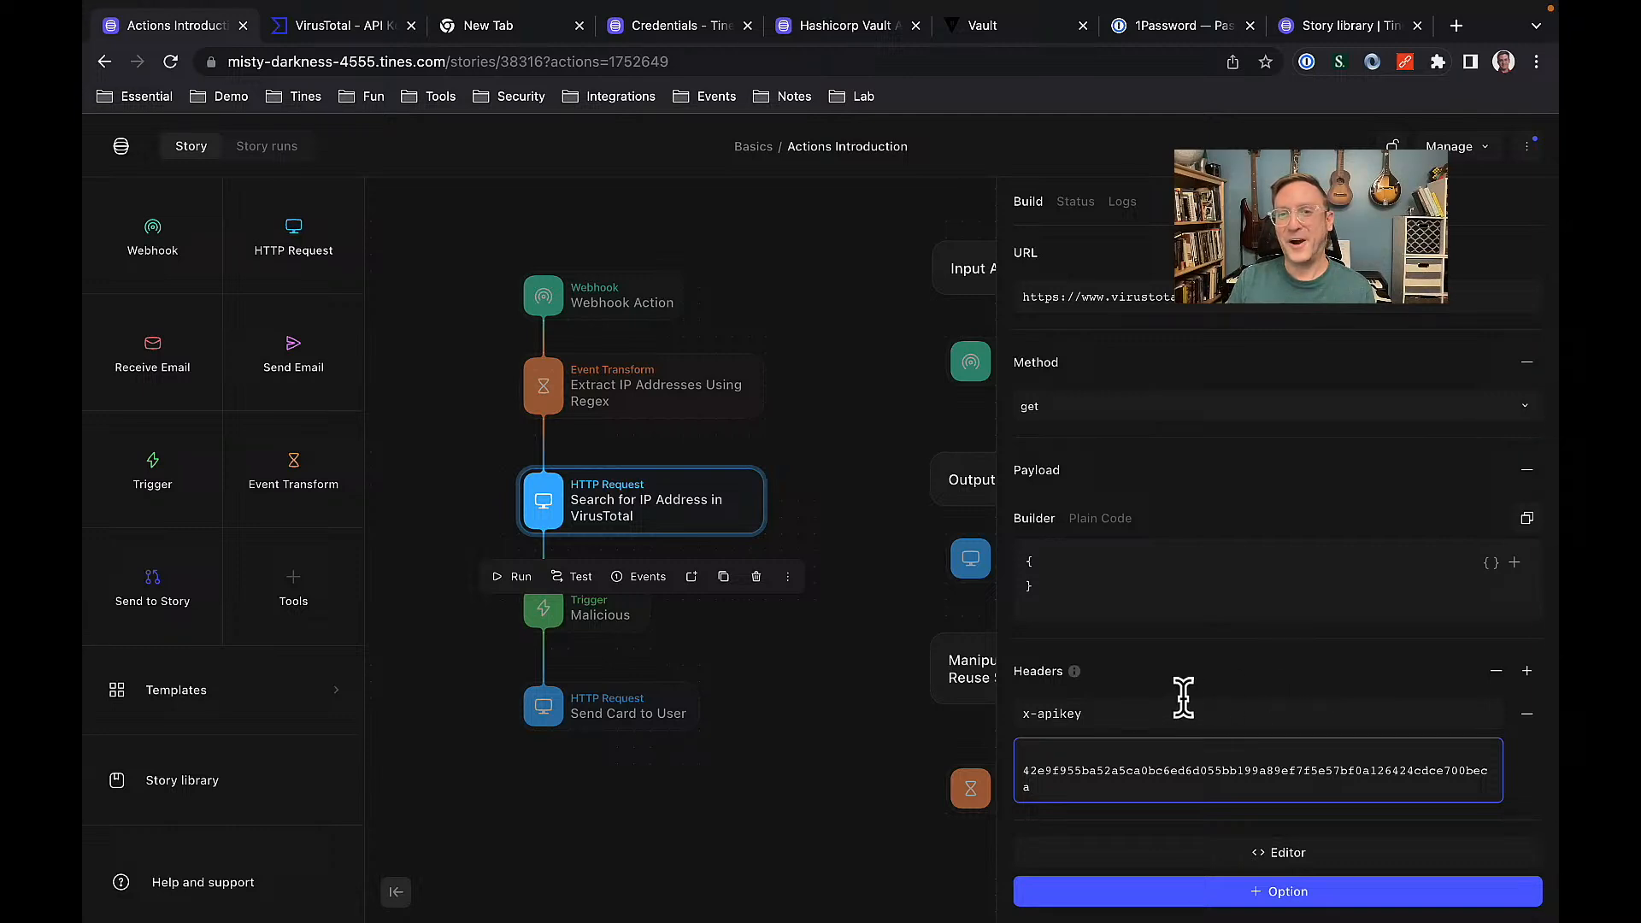
pyautogui.moveTo(1077, 786); pyautogui.dragTo(1010, 772)
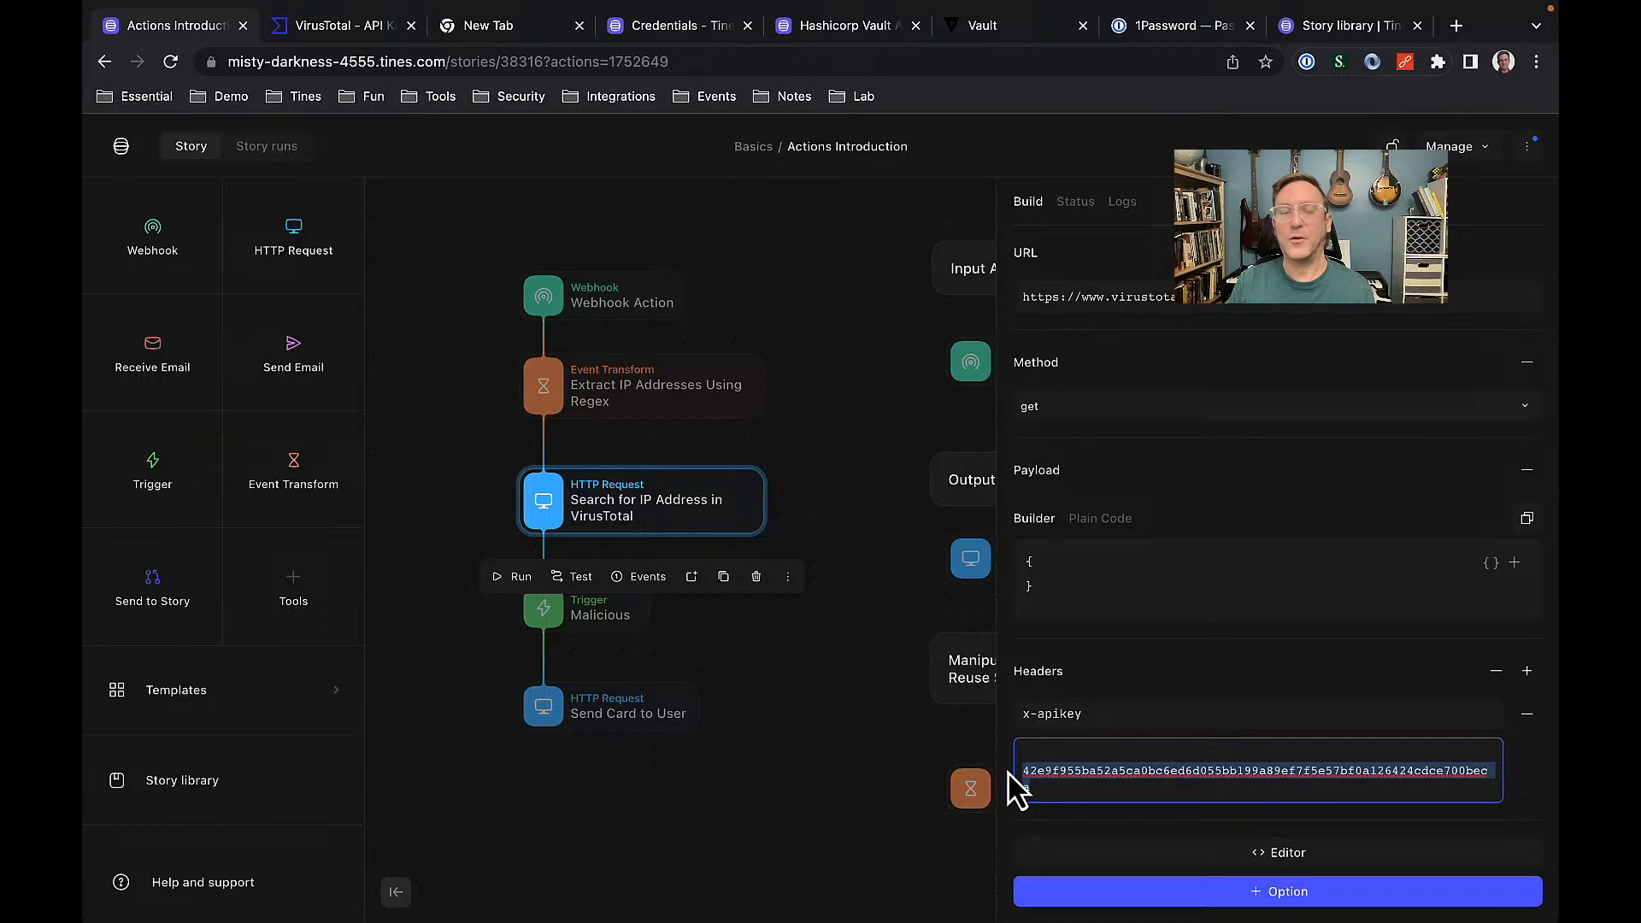
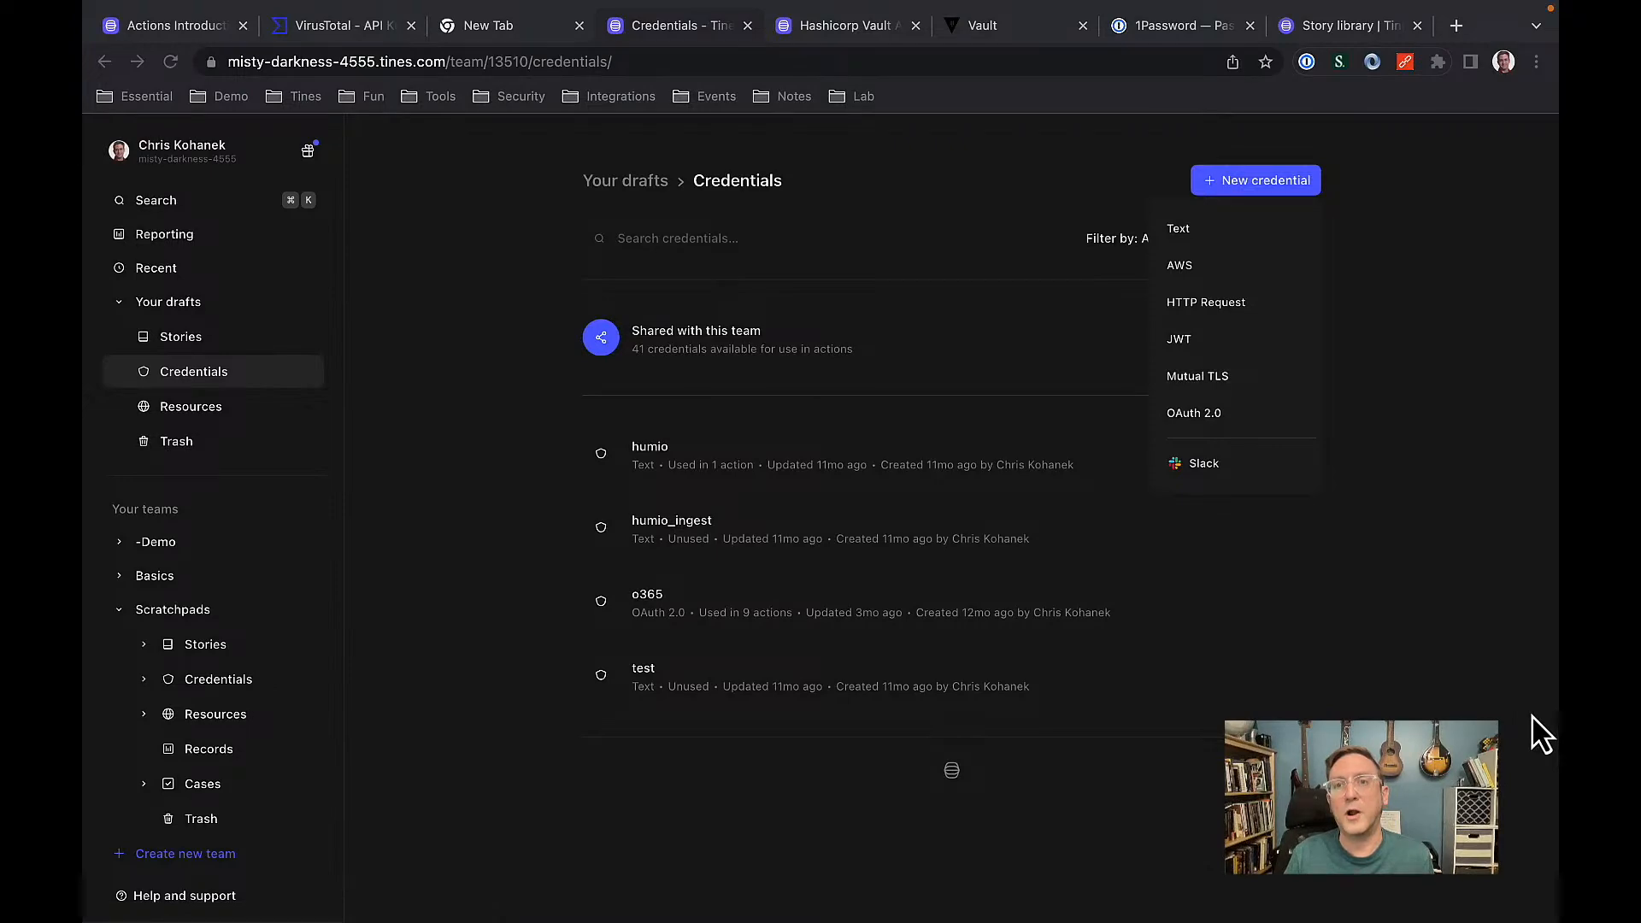
pyautogui.click(1460, 573)
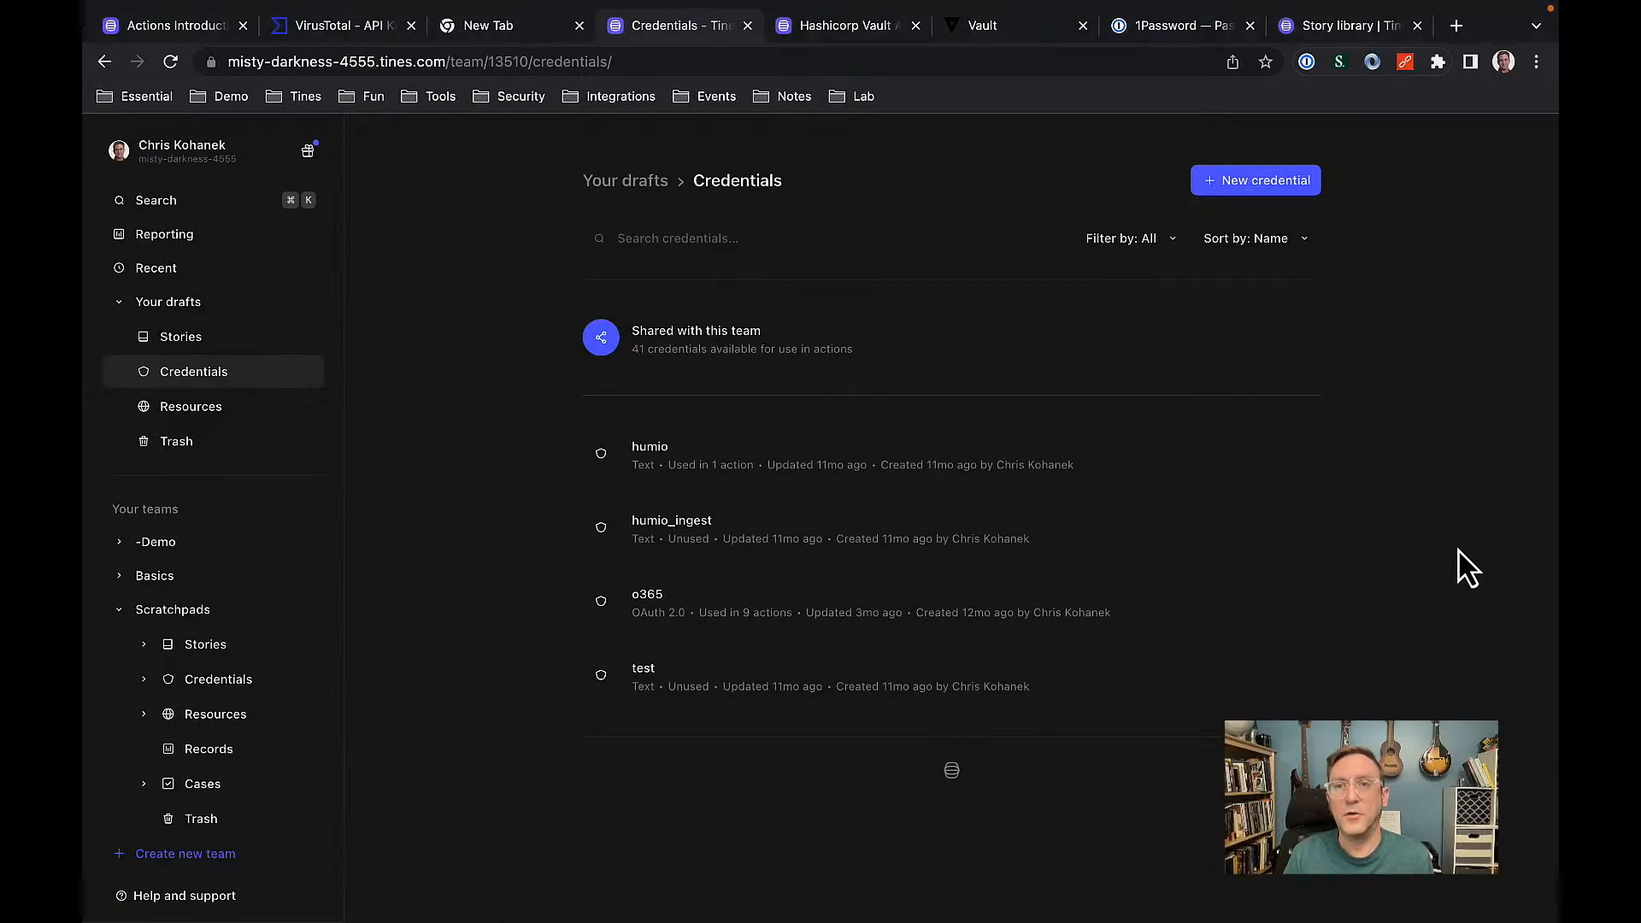
pyautogui.click(1115, 184)
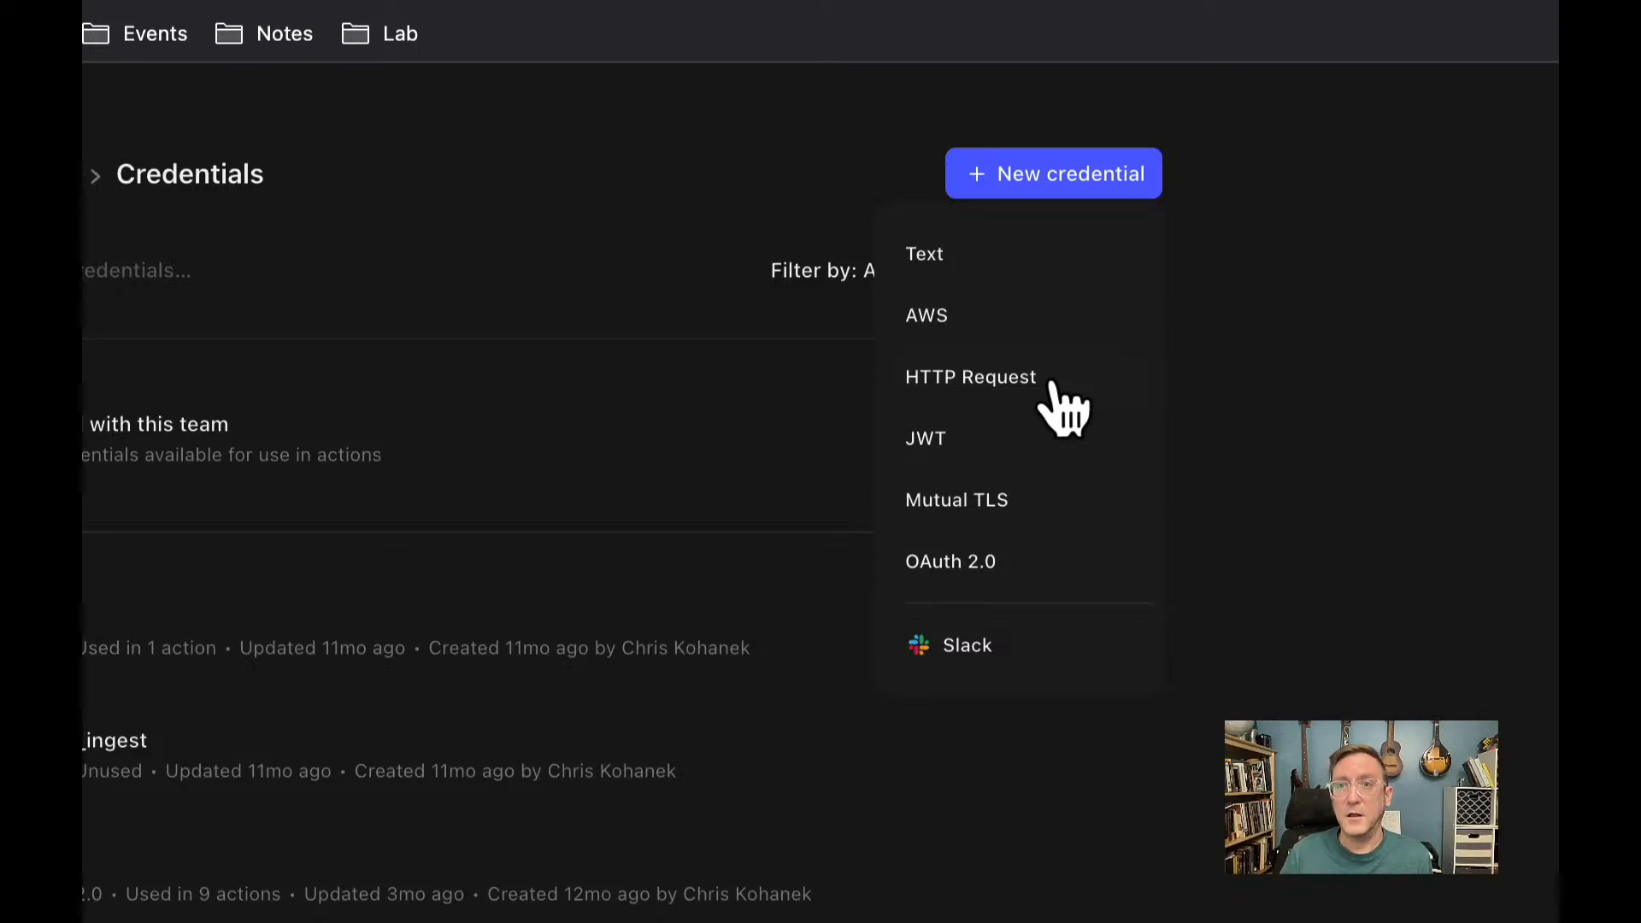
# Create a Text credential named webinar_VT holding the pasted VirusTotal API key, and save it.
pyautogui.click(940, 261)
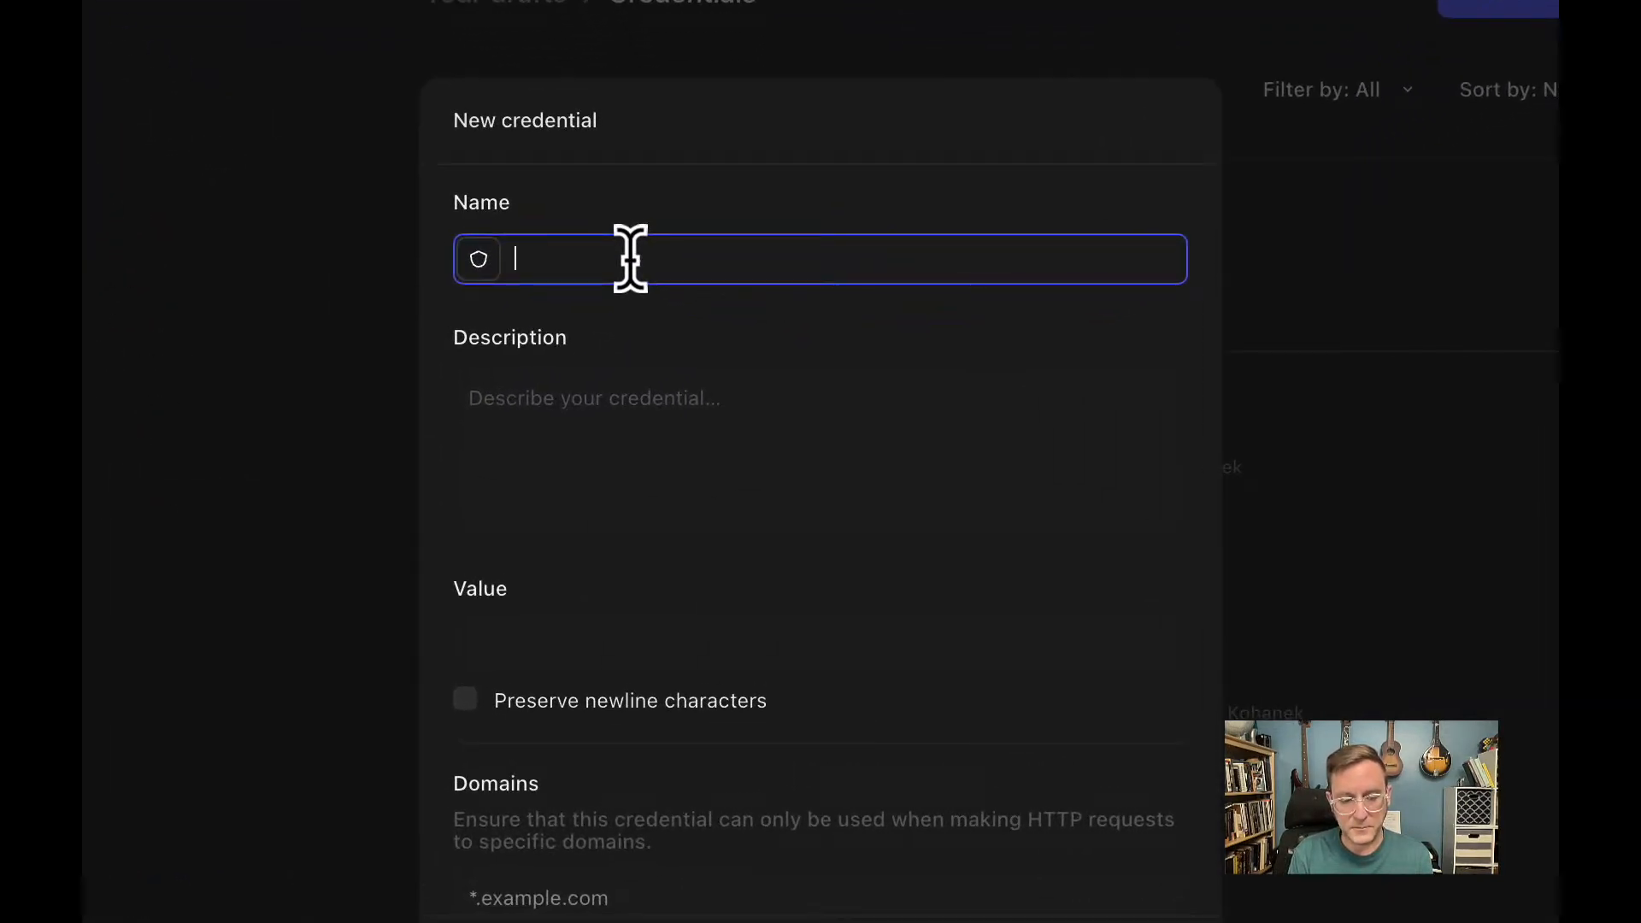
pyautogui.write('web')
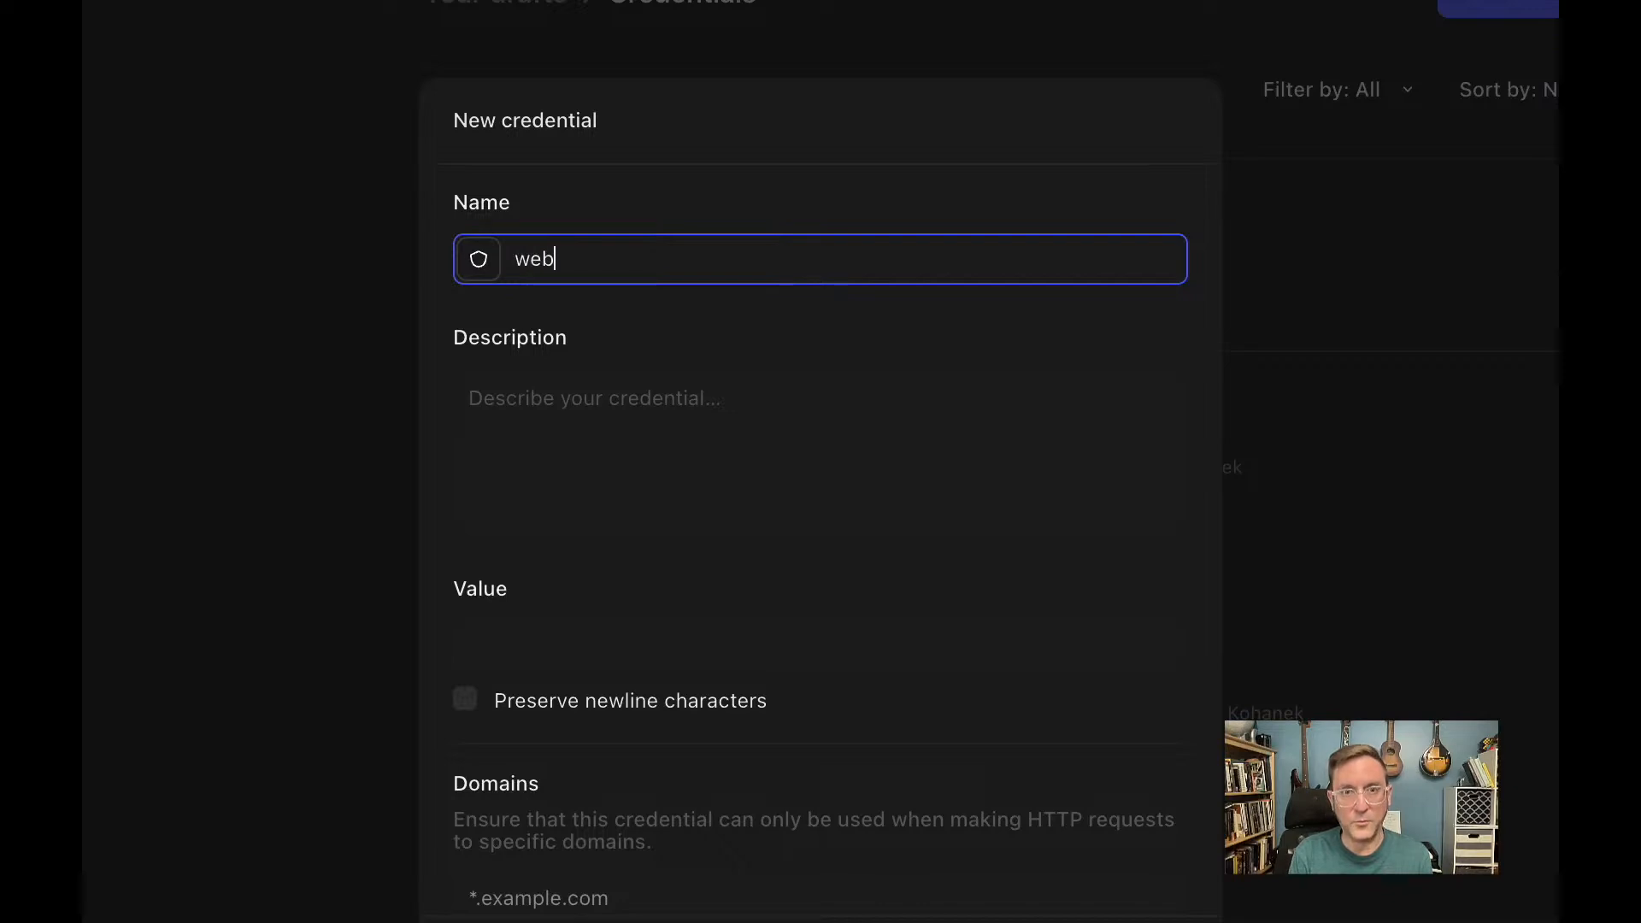
pyautogui.write('inar')
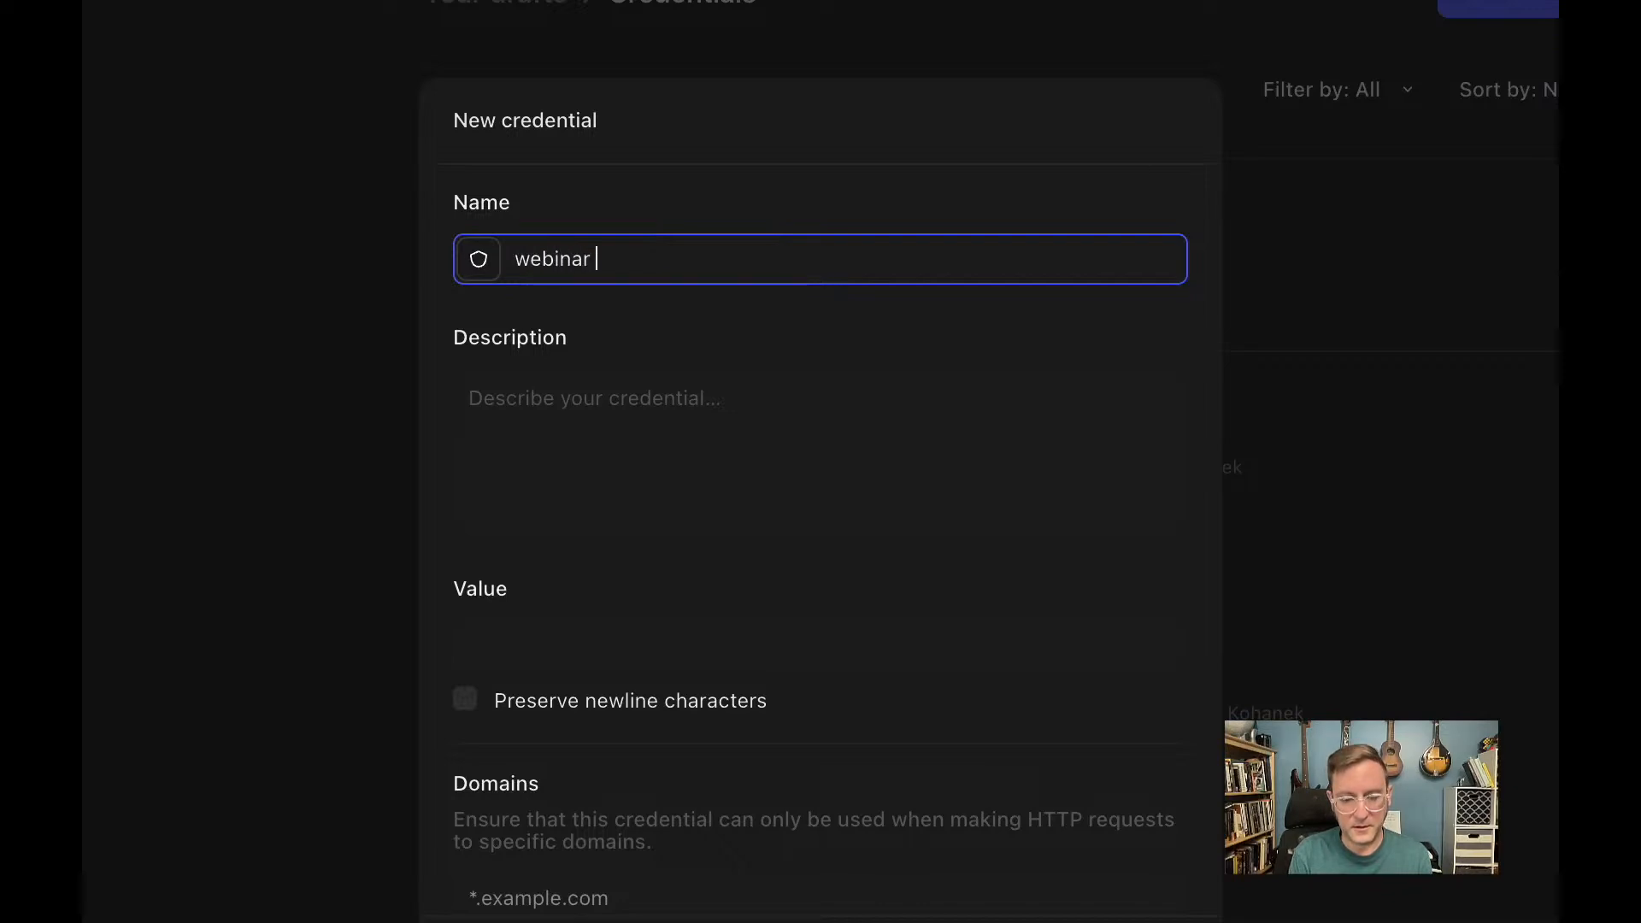
pyautogui.write('_')
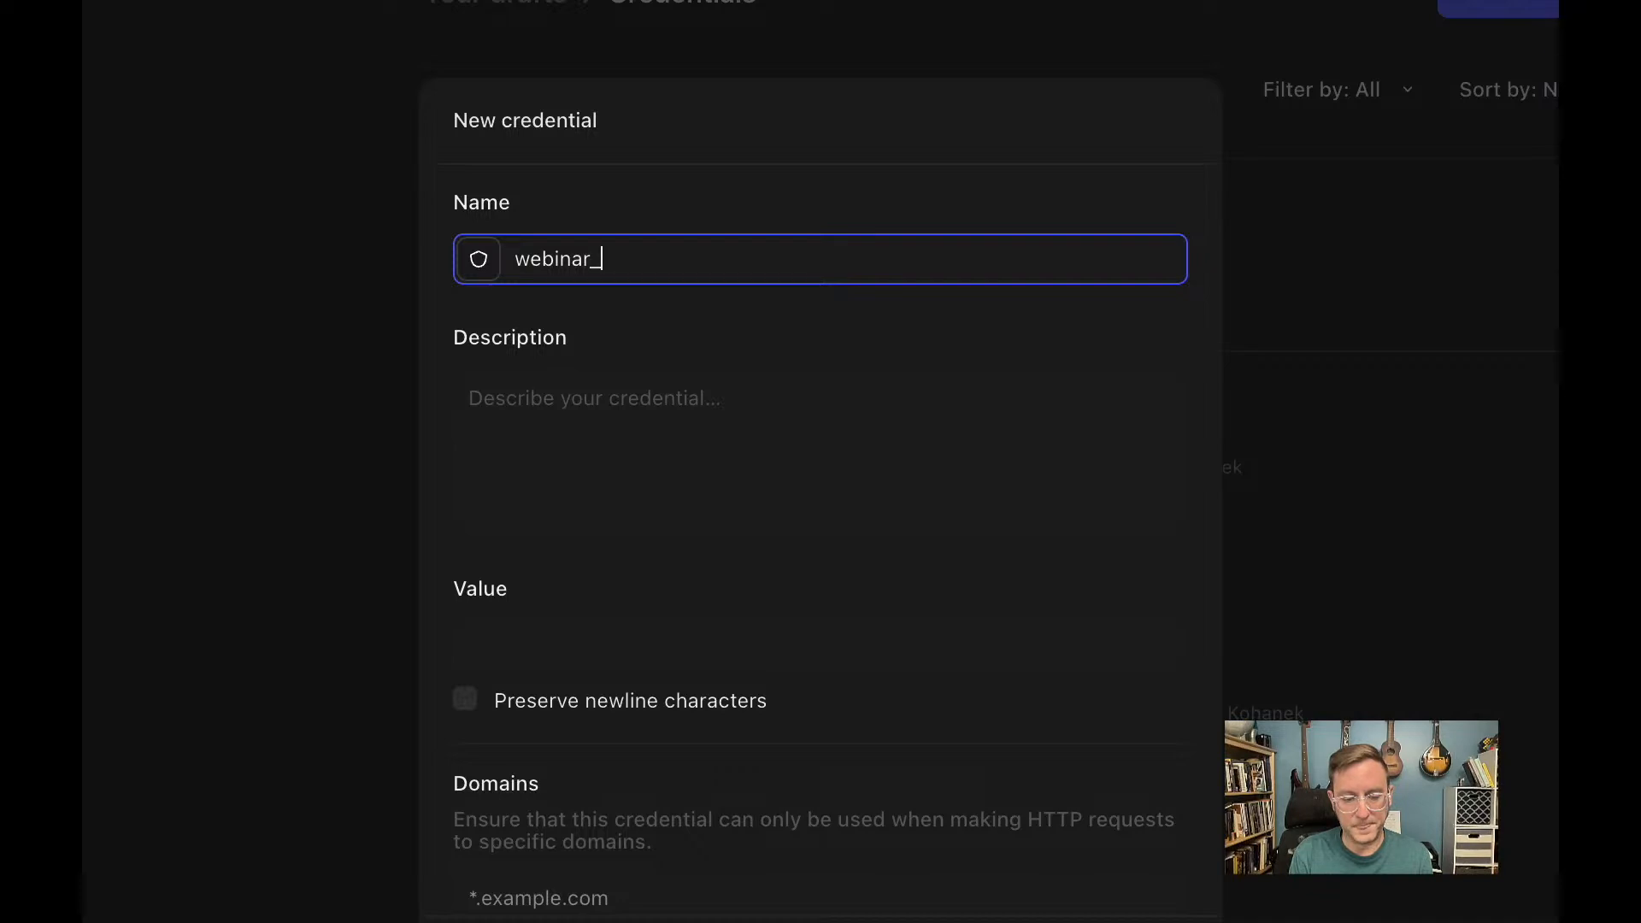
pyautogui.write('VT')
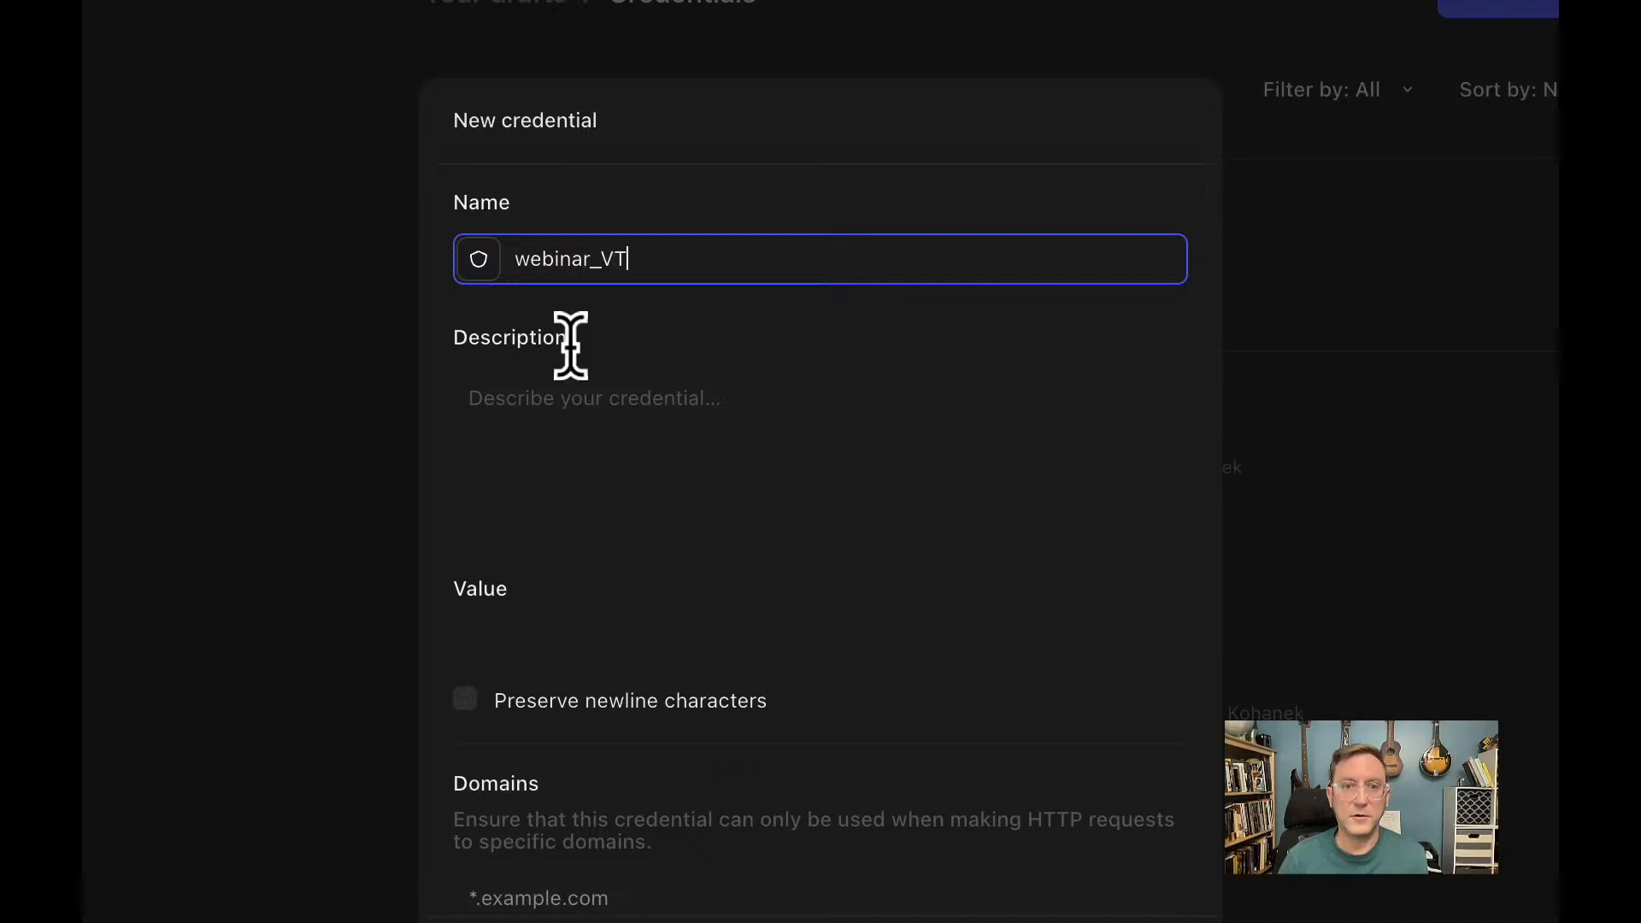
pyautogui.click(545, 647)
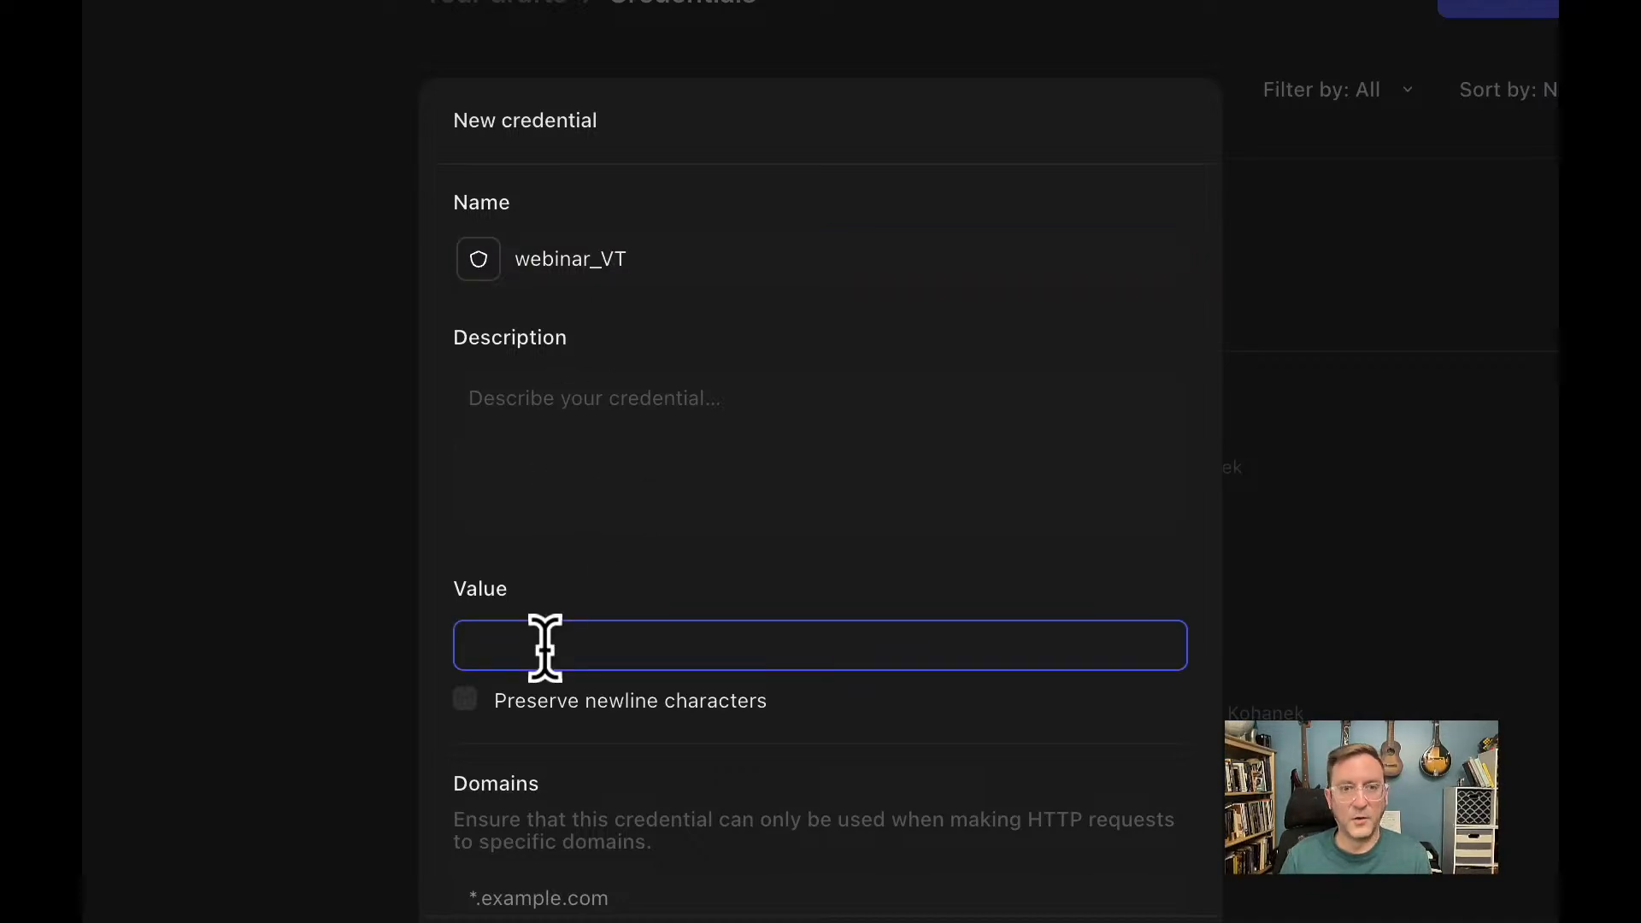
pyautogui.press('super+v')
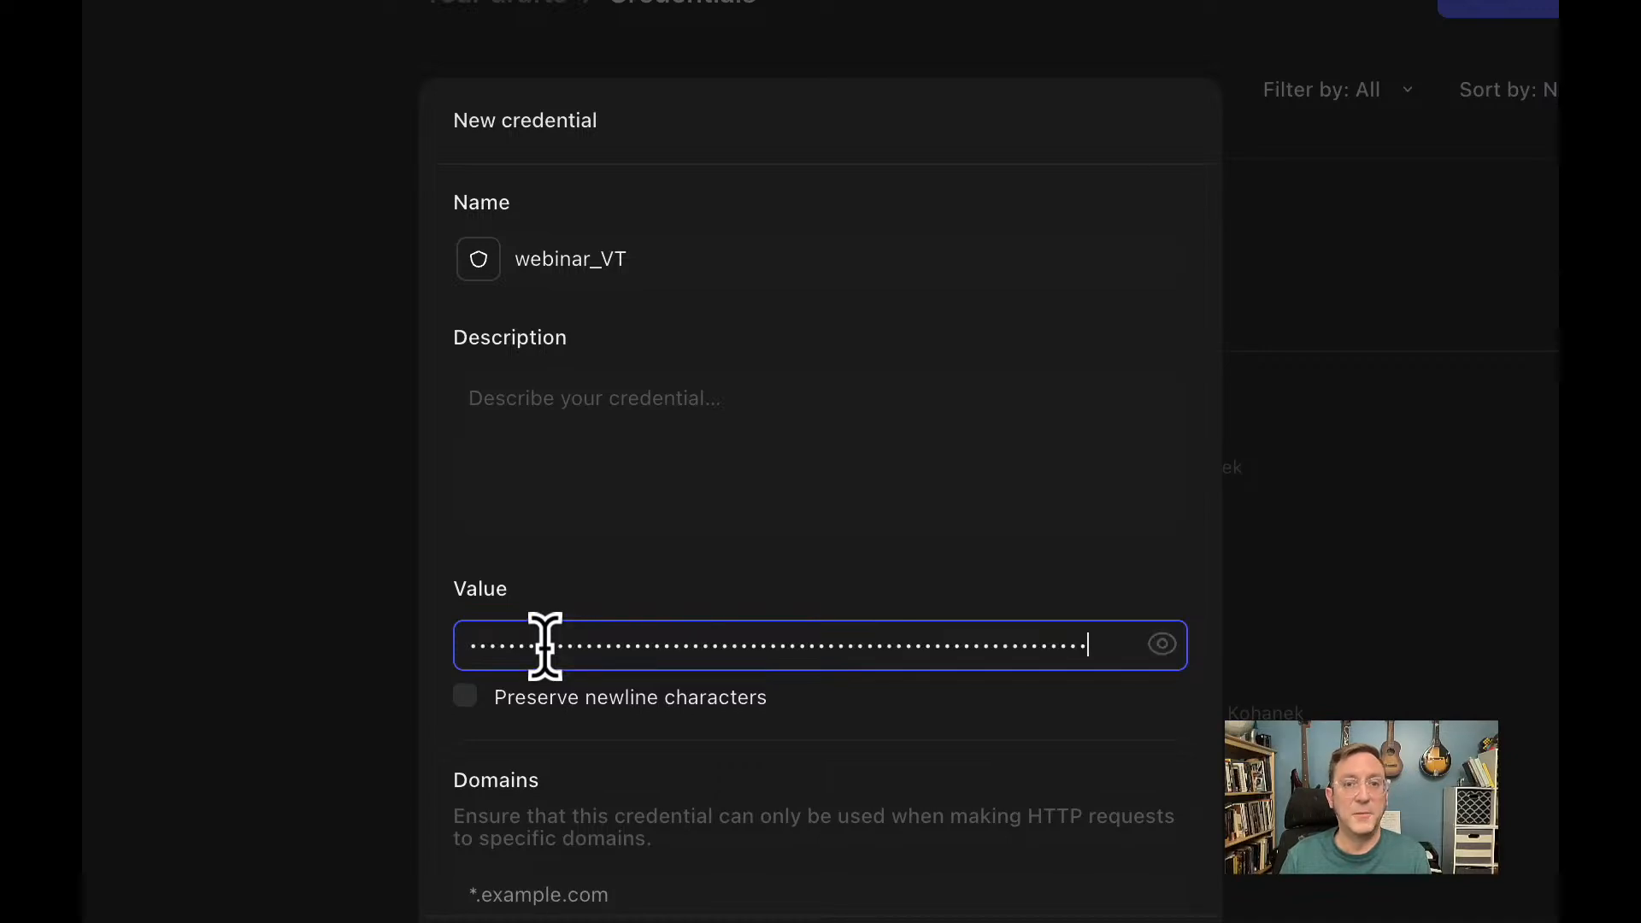
pyautogui.scroll(-5, 843, 652)
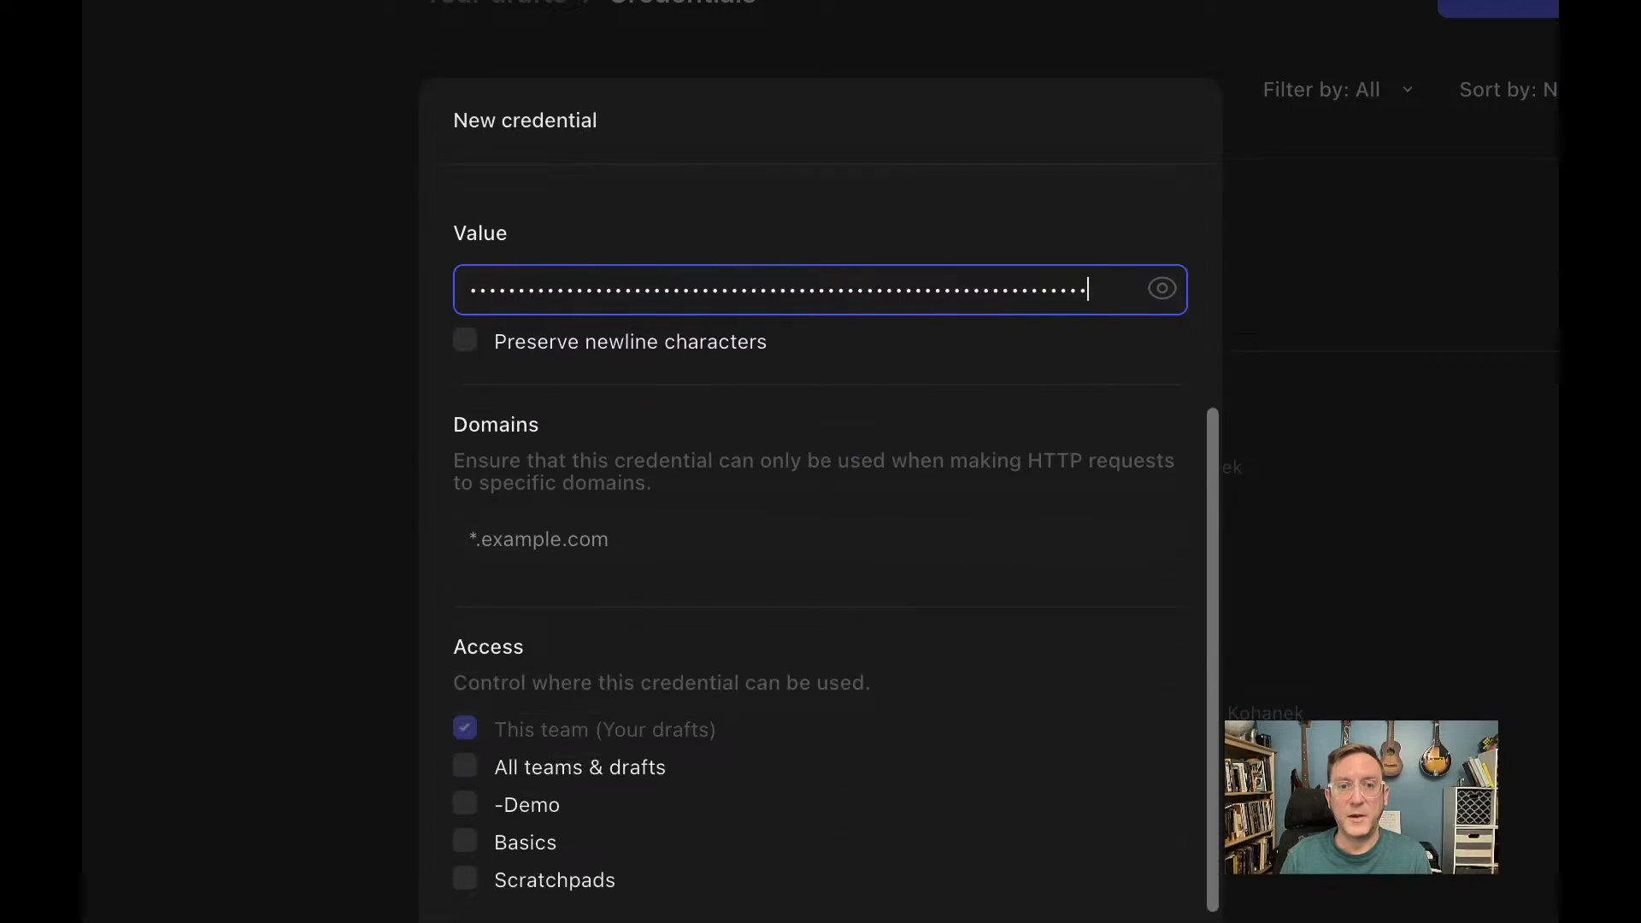
pyautogui.click(750, 922)
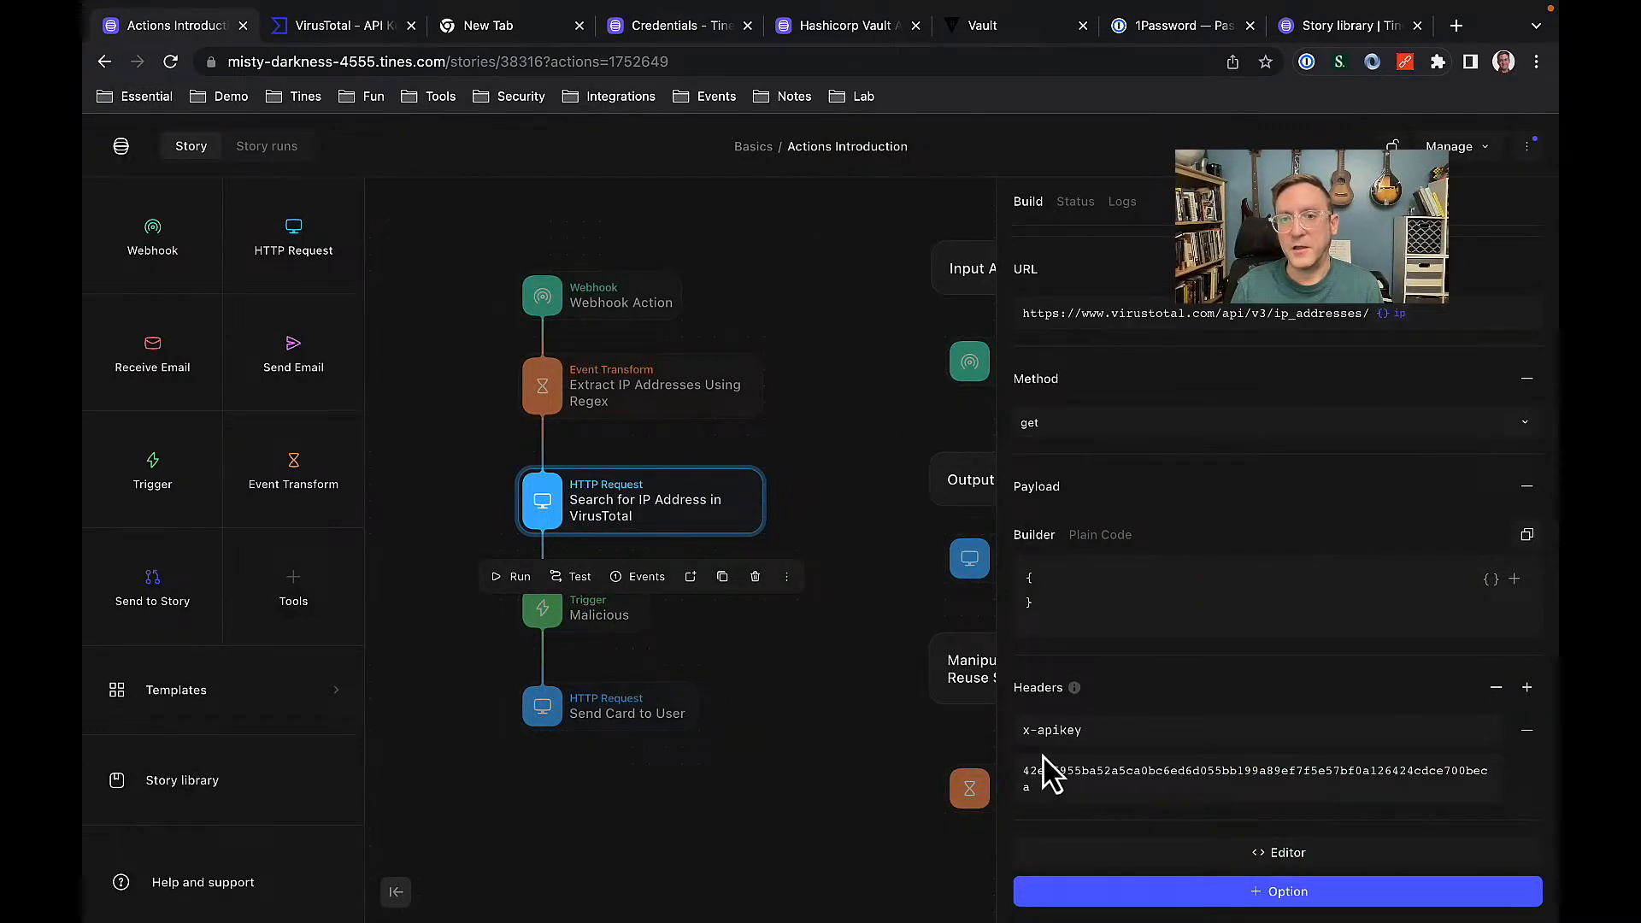
# Replace the raw API key in the x-apikey header with the {{CREDENTIAL.webinar_vt}} reference.
pyautogui.click(1046, 782)
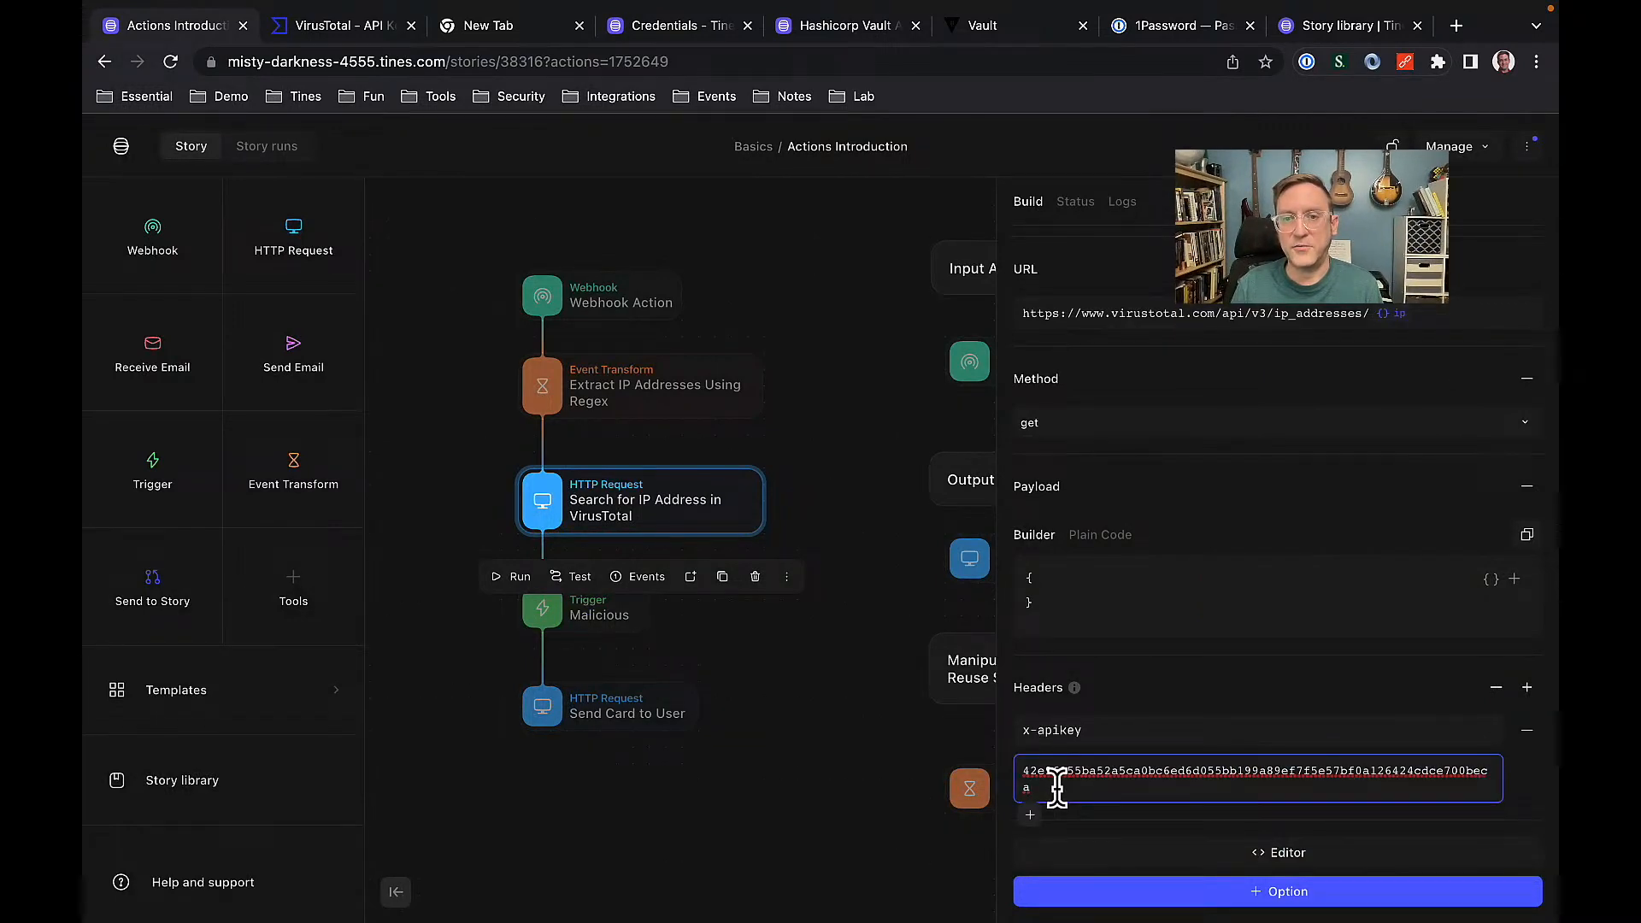
pyautogui.press('super+a')
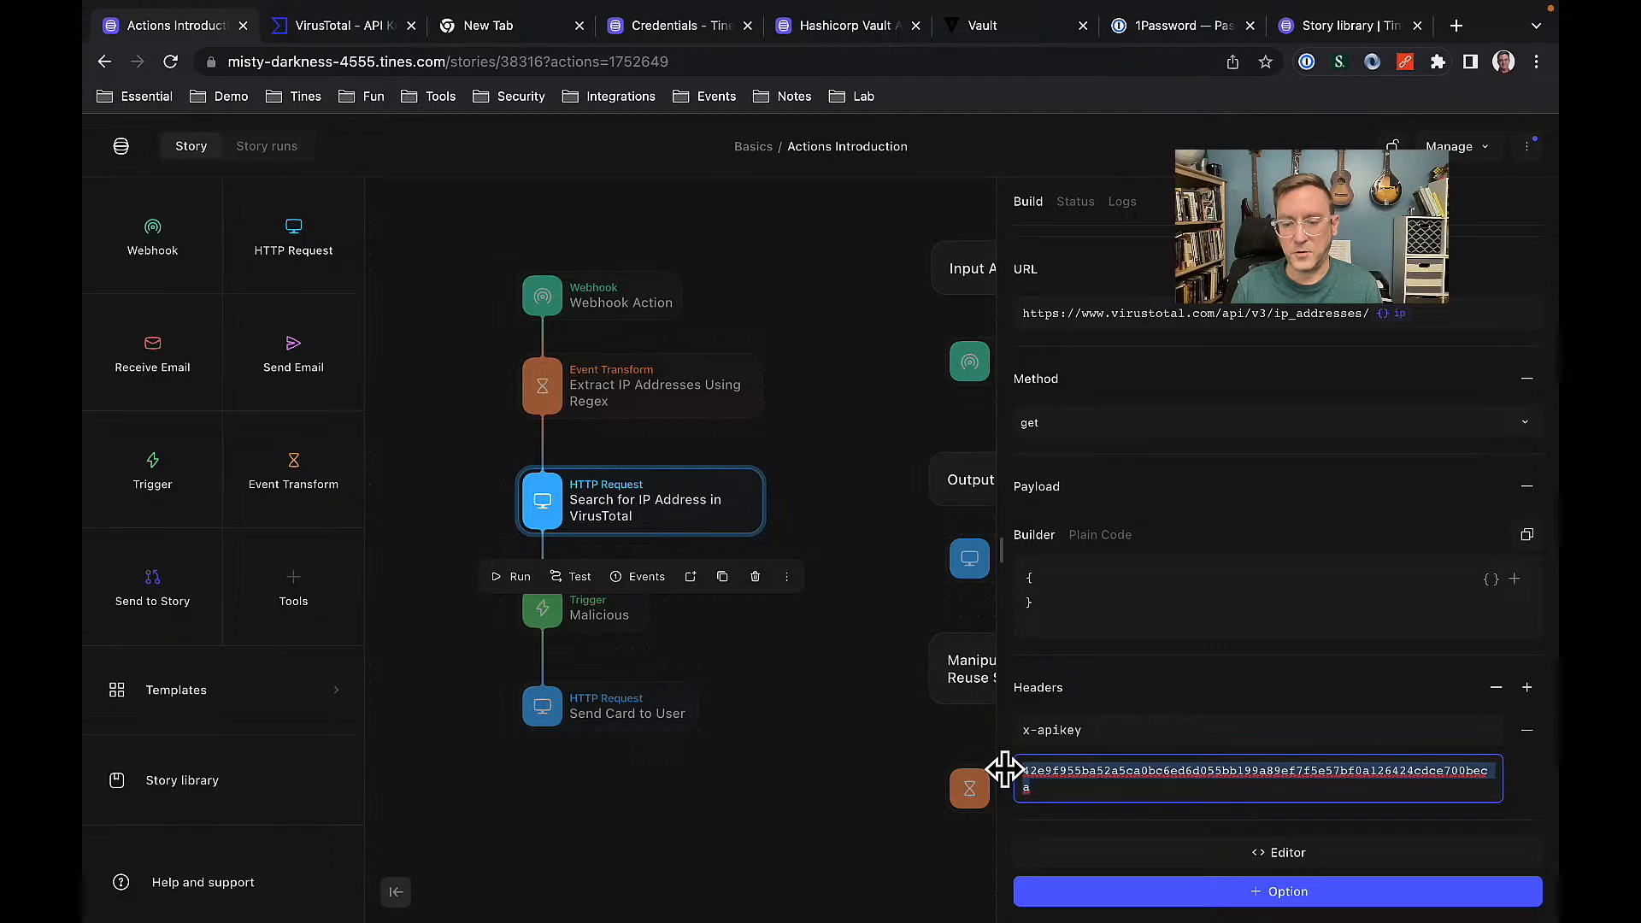
pyautogui.press('BackSpace')
pyautogui.write('{{')
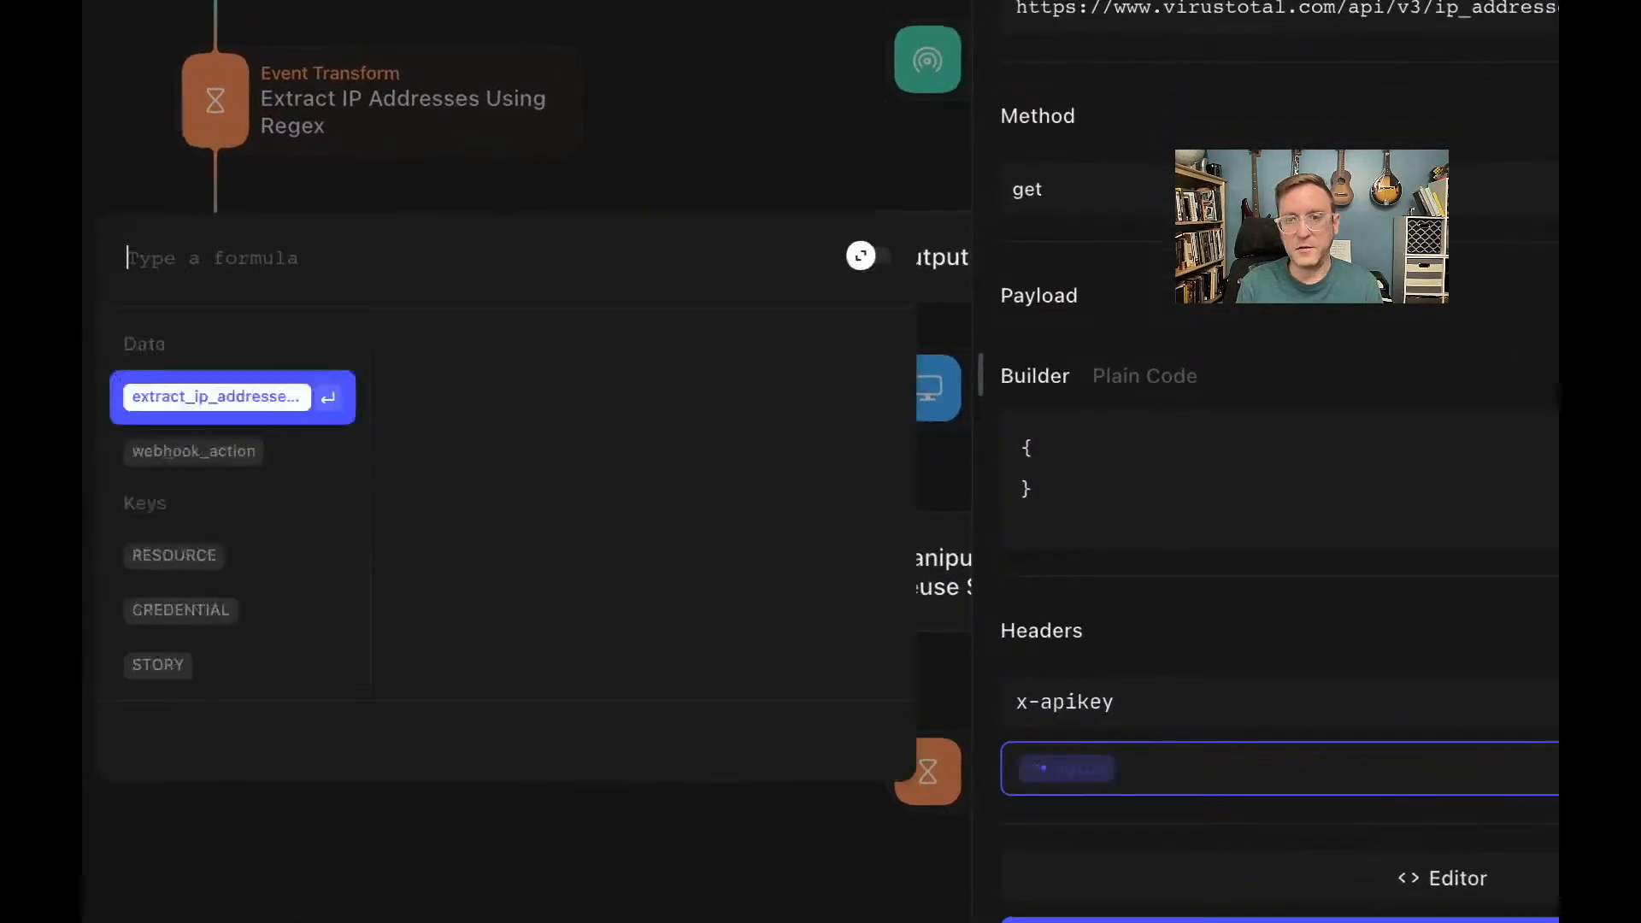
pyautogui.write('cre')
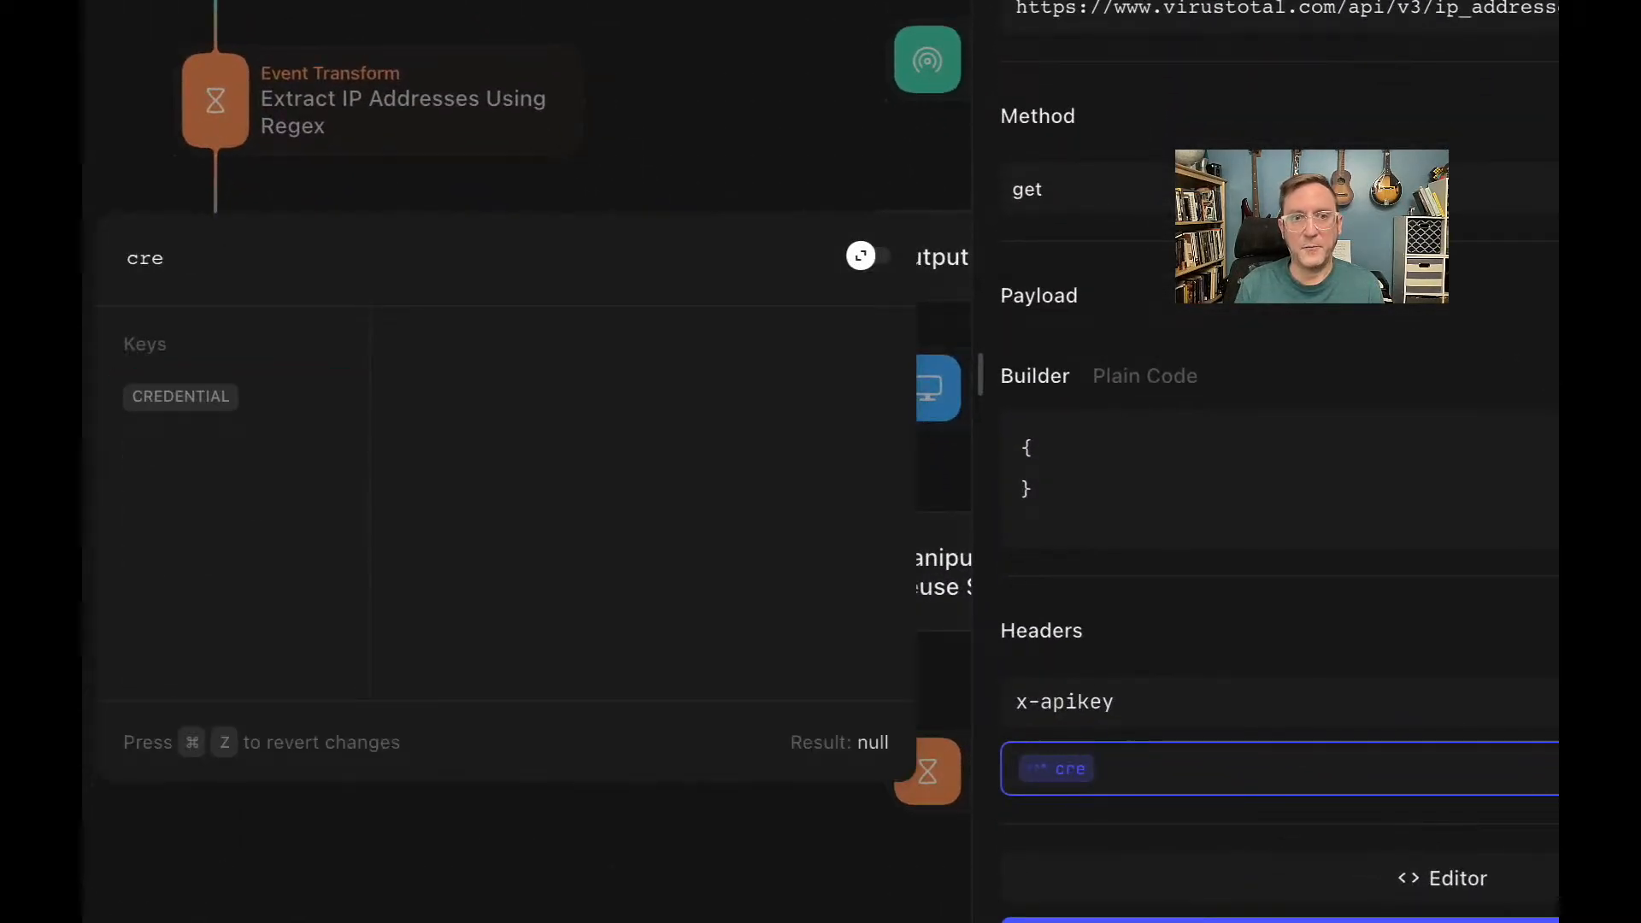
pyautogui.press('Return')
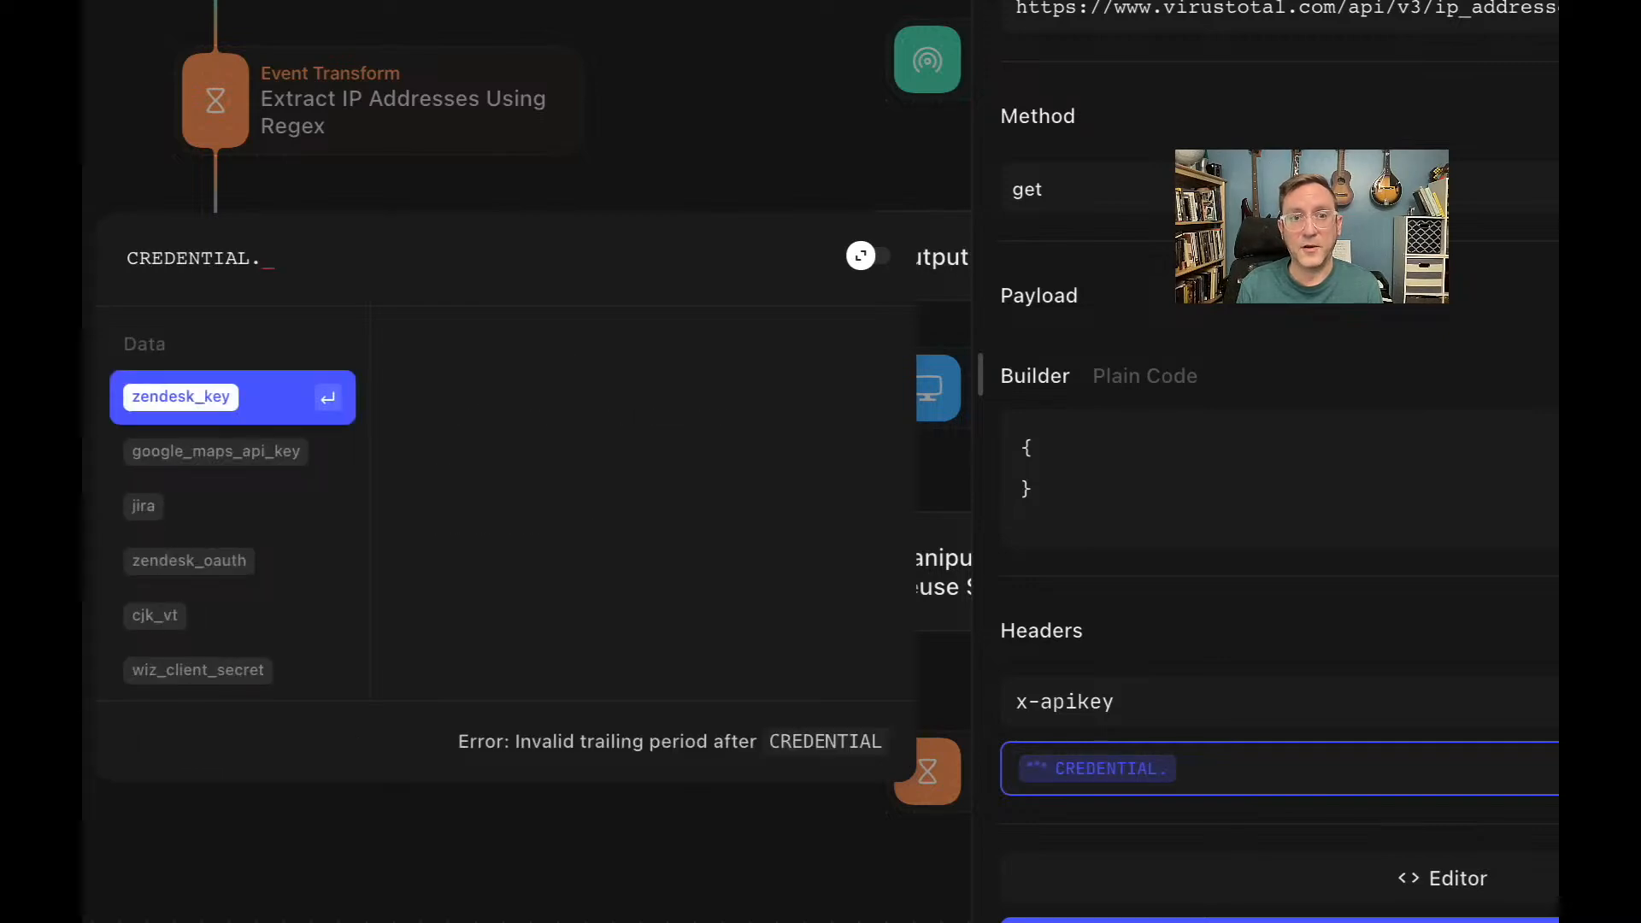
pyautogui.write('we')
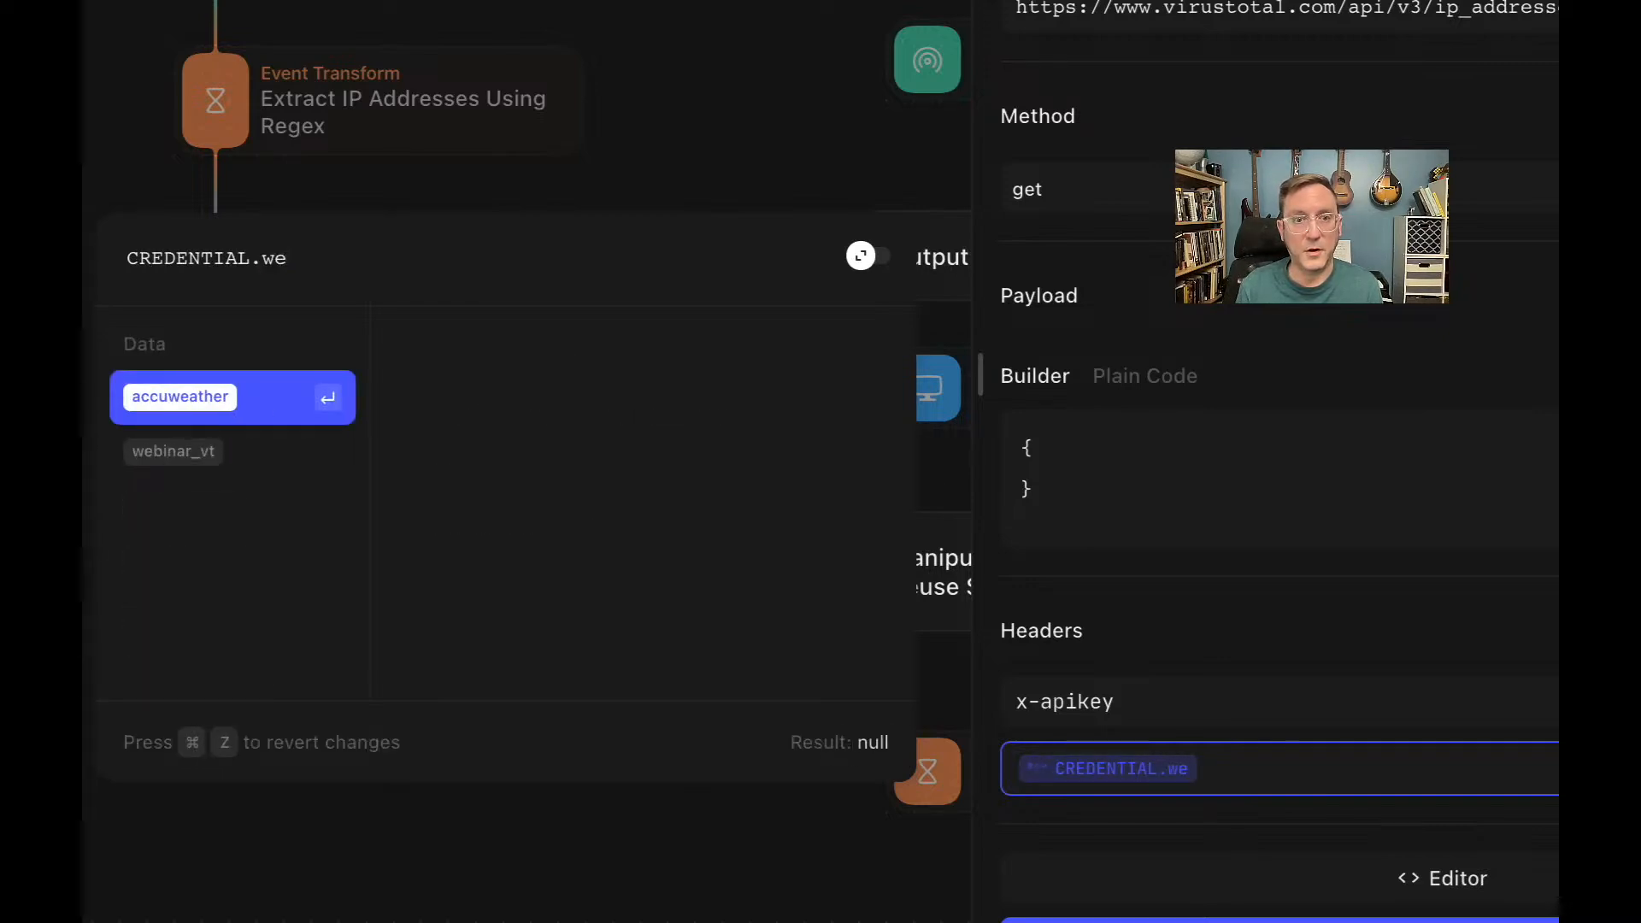
pyautogui.press('Down')
pyautogui.press('Return')
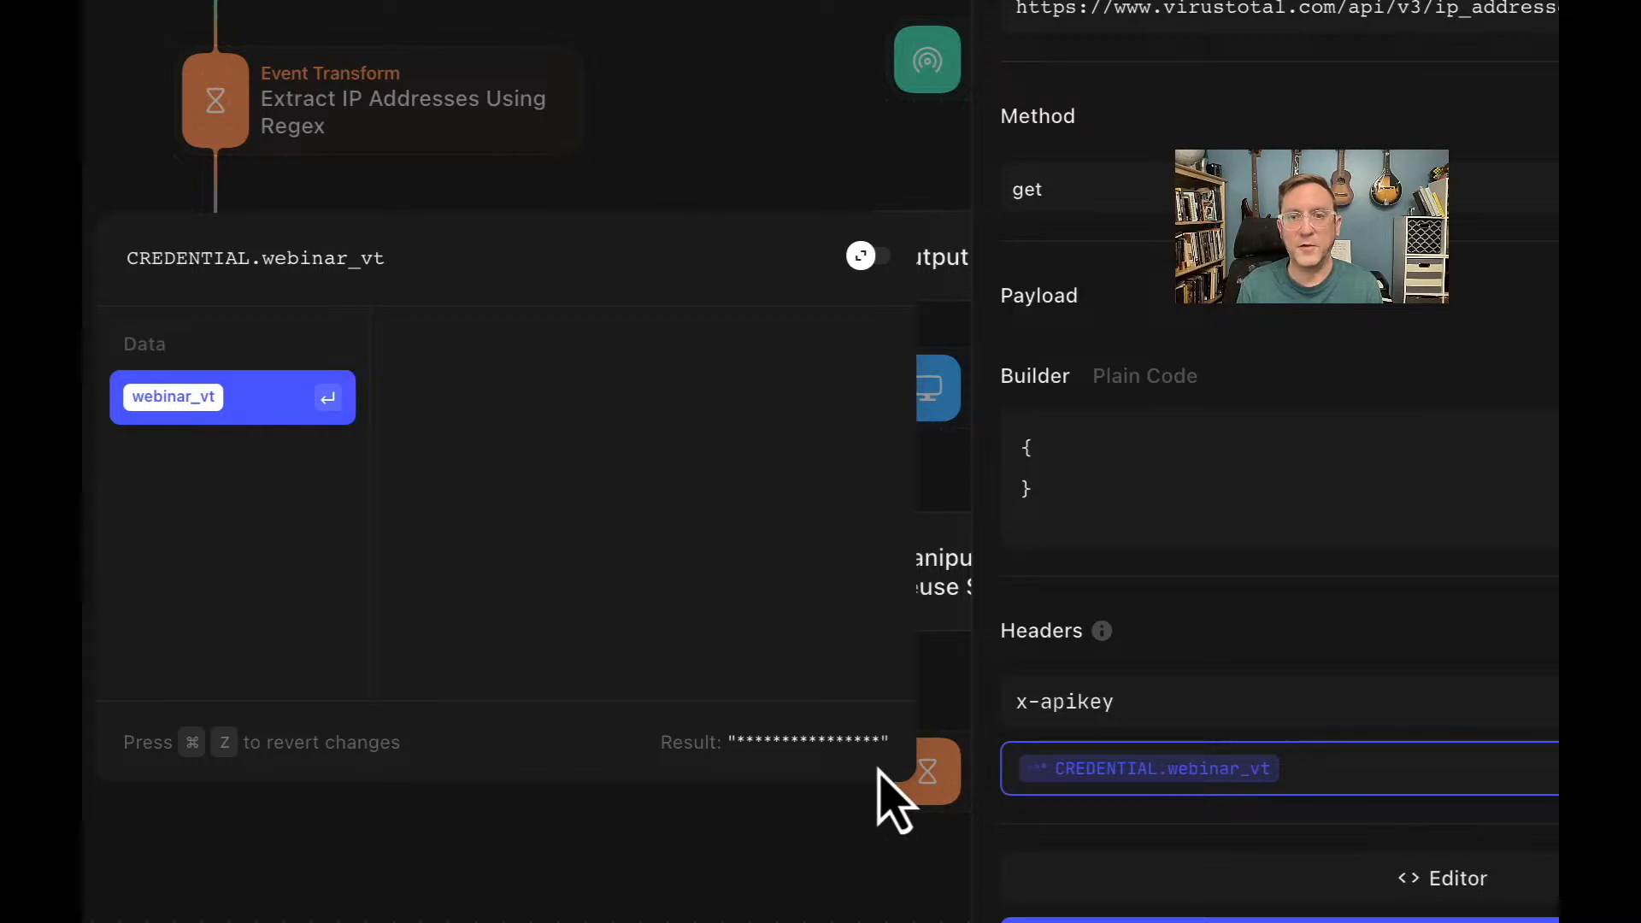
pyautogui.press('Return')
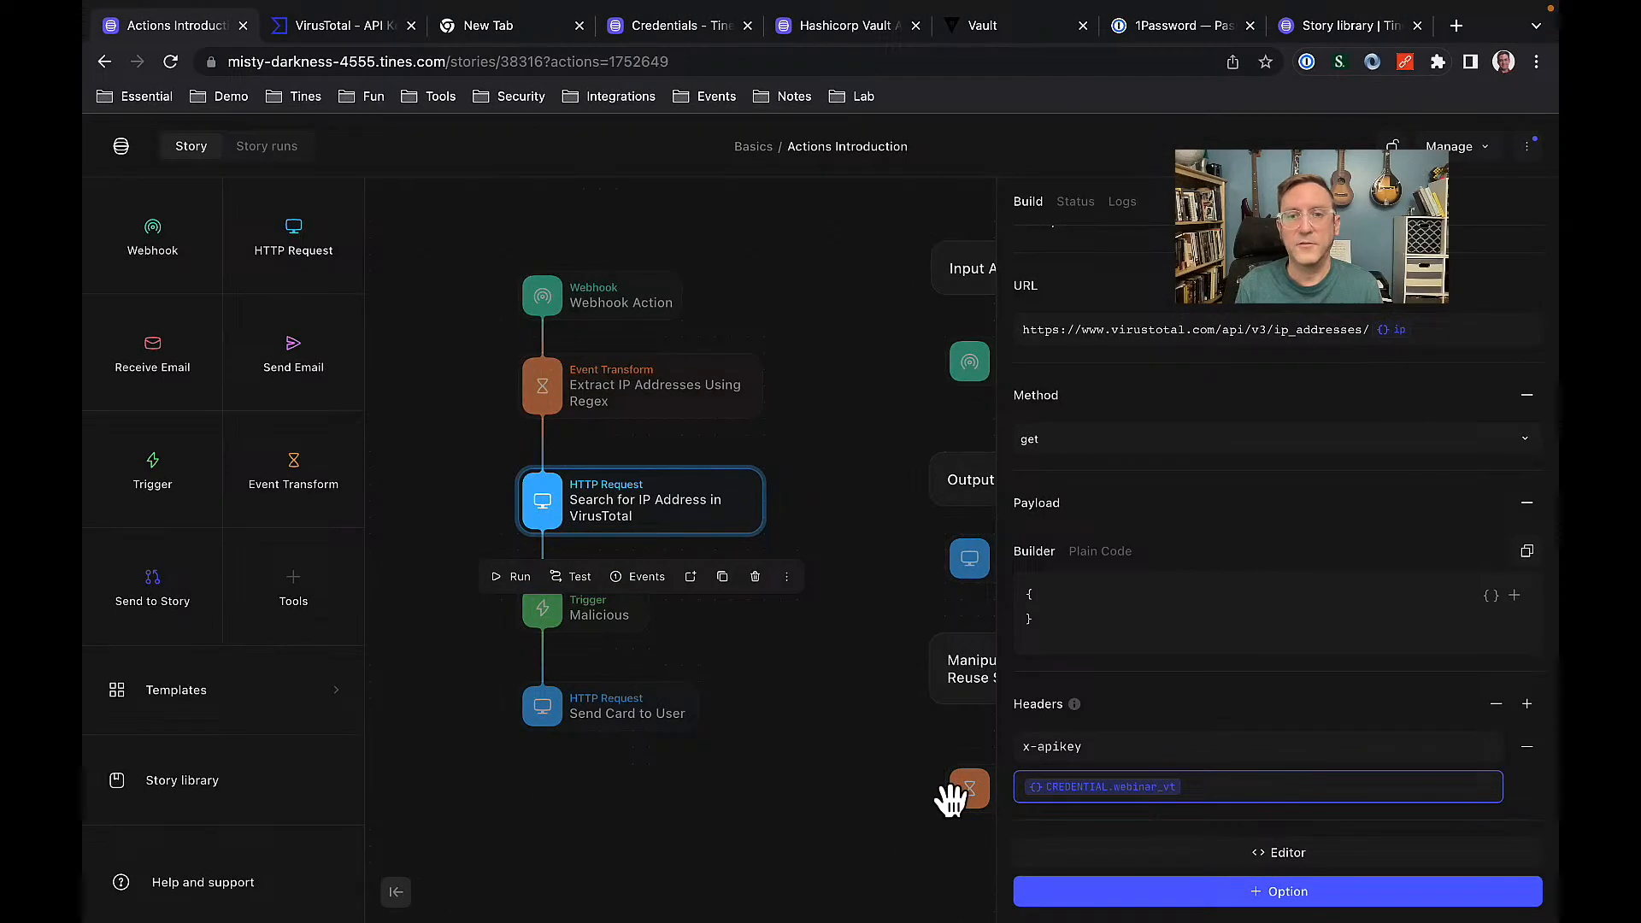
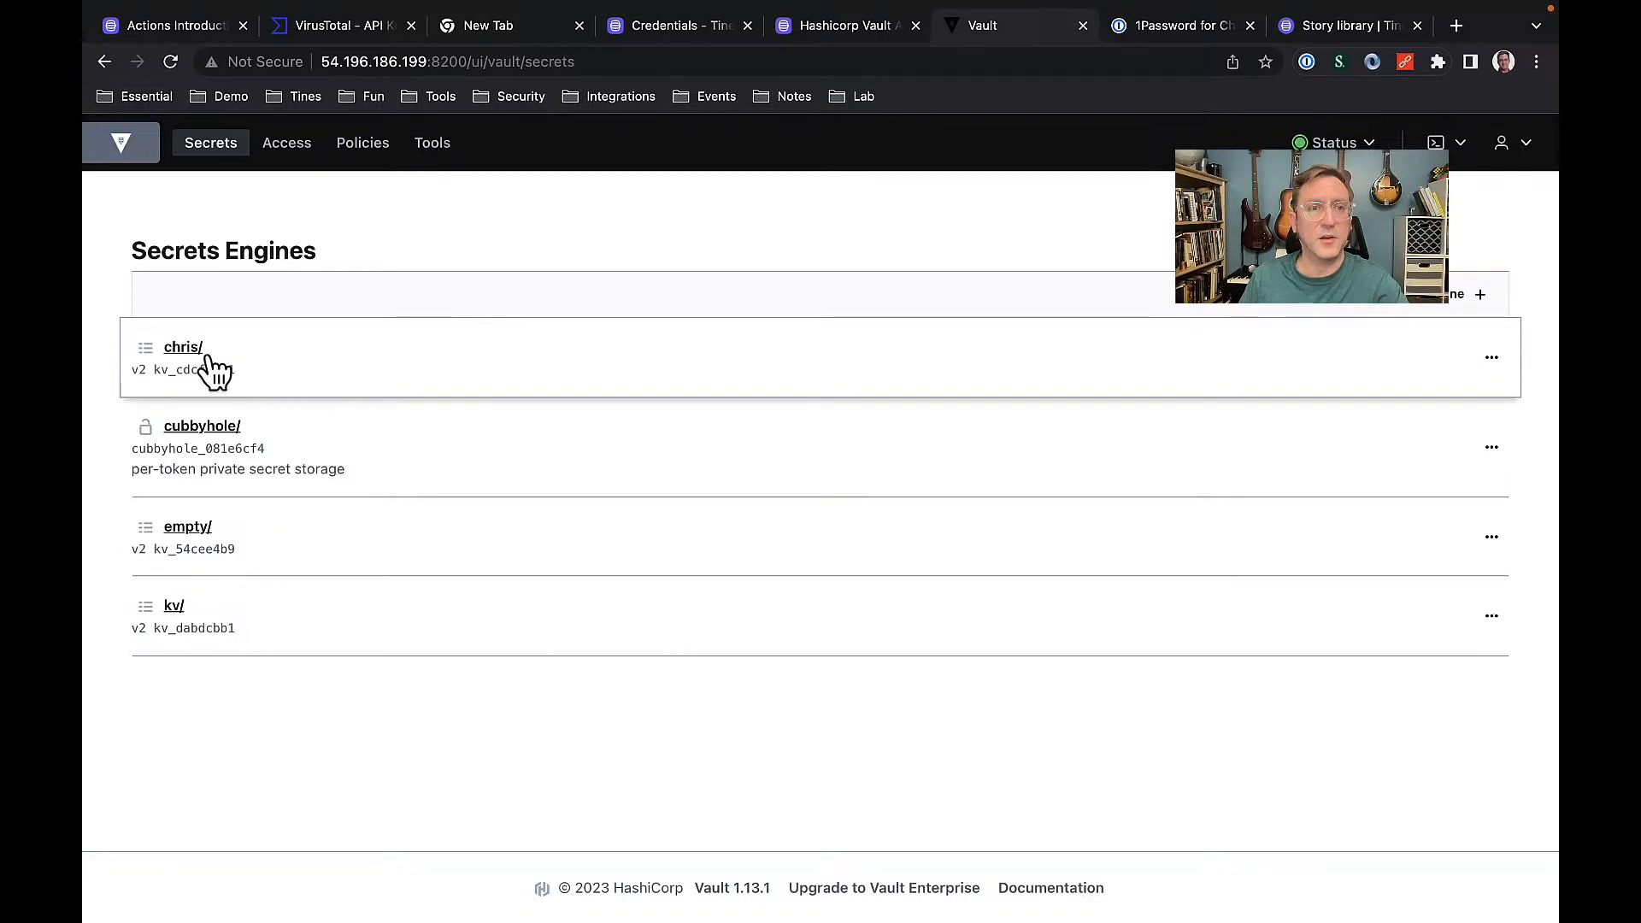
# Open the Vault secrets engine holding testpw1 and testpw2, then switch to the 1Password vaults overview.
pyautogui.click(188, 350)
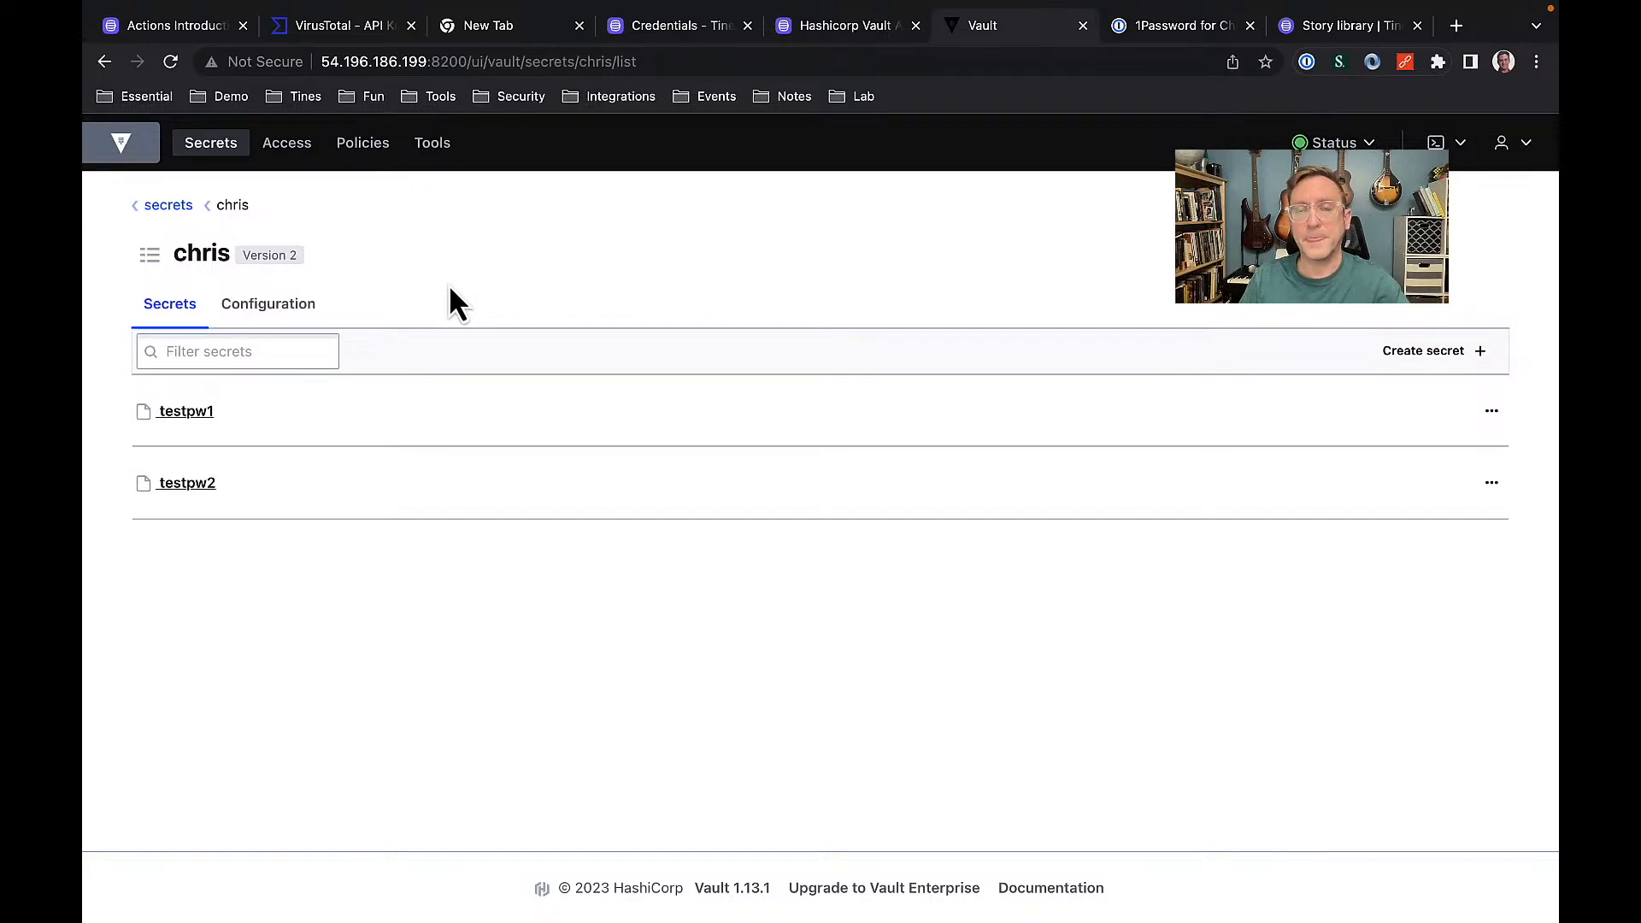
pyautogui.click(1150, 33)
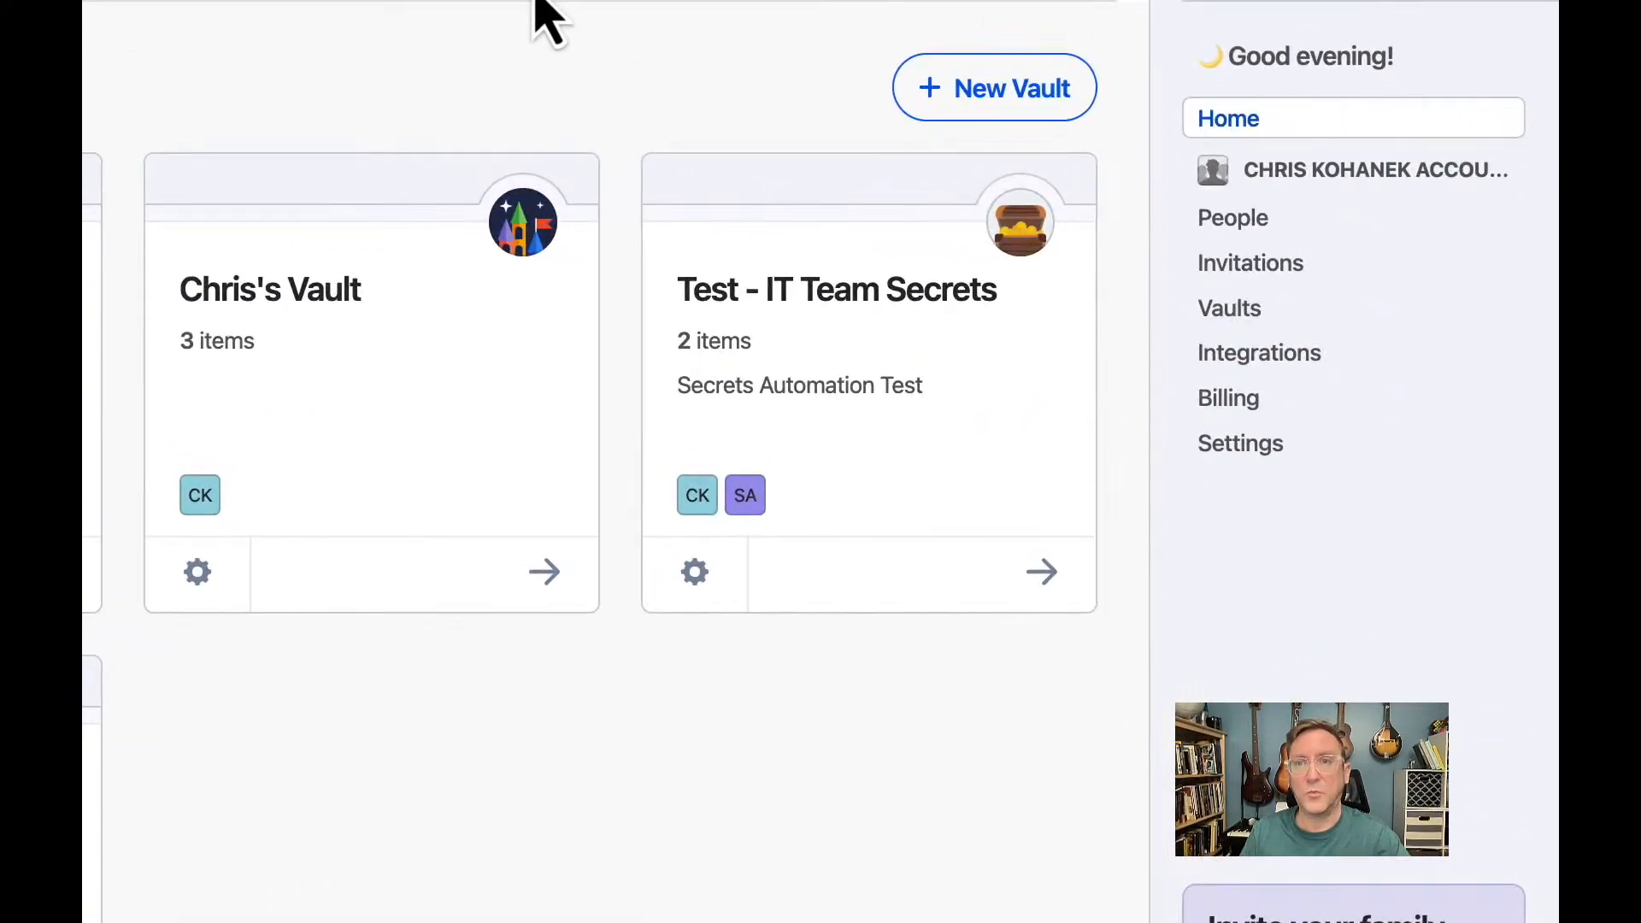
# Start a self-hosted 1Password Connect server setup from the Integrations directory under Other.
pyautogui.click(1262, 354)
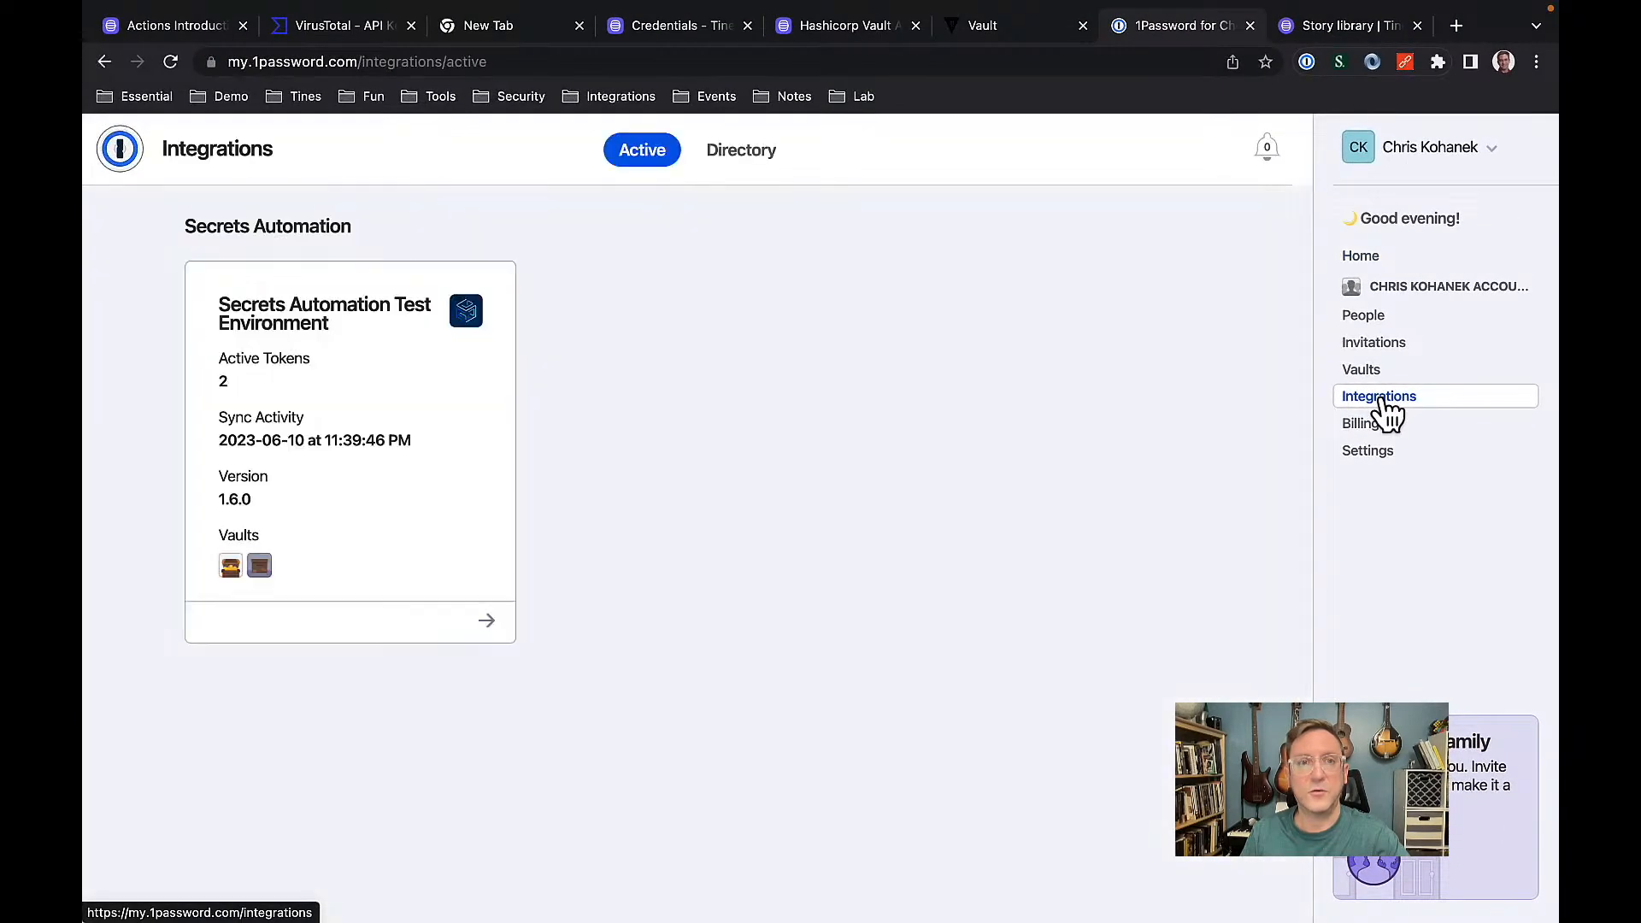
pyautogui.click(731, 168)
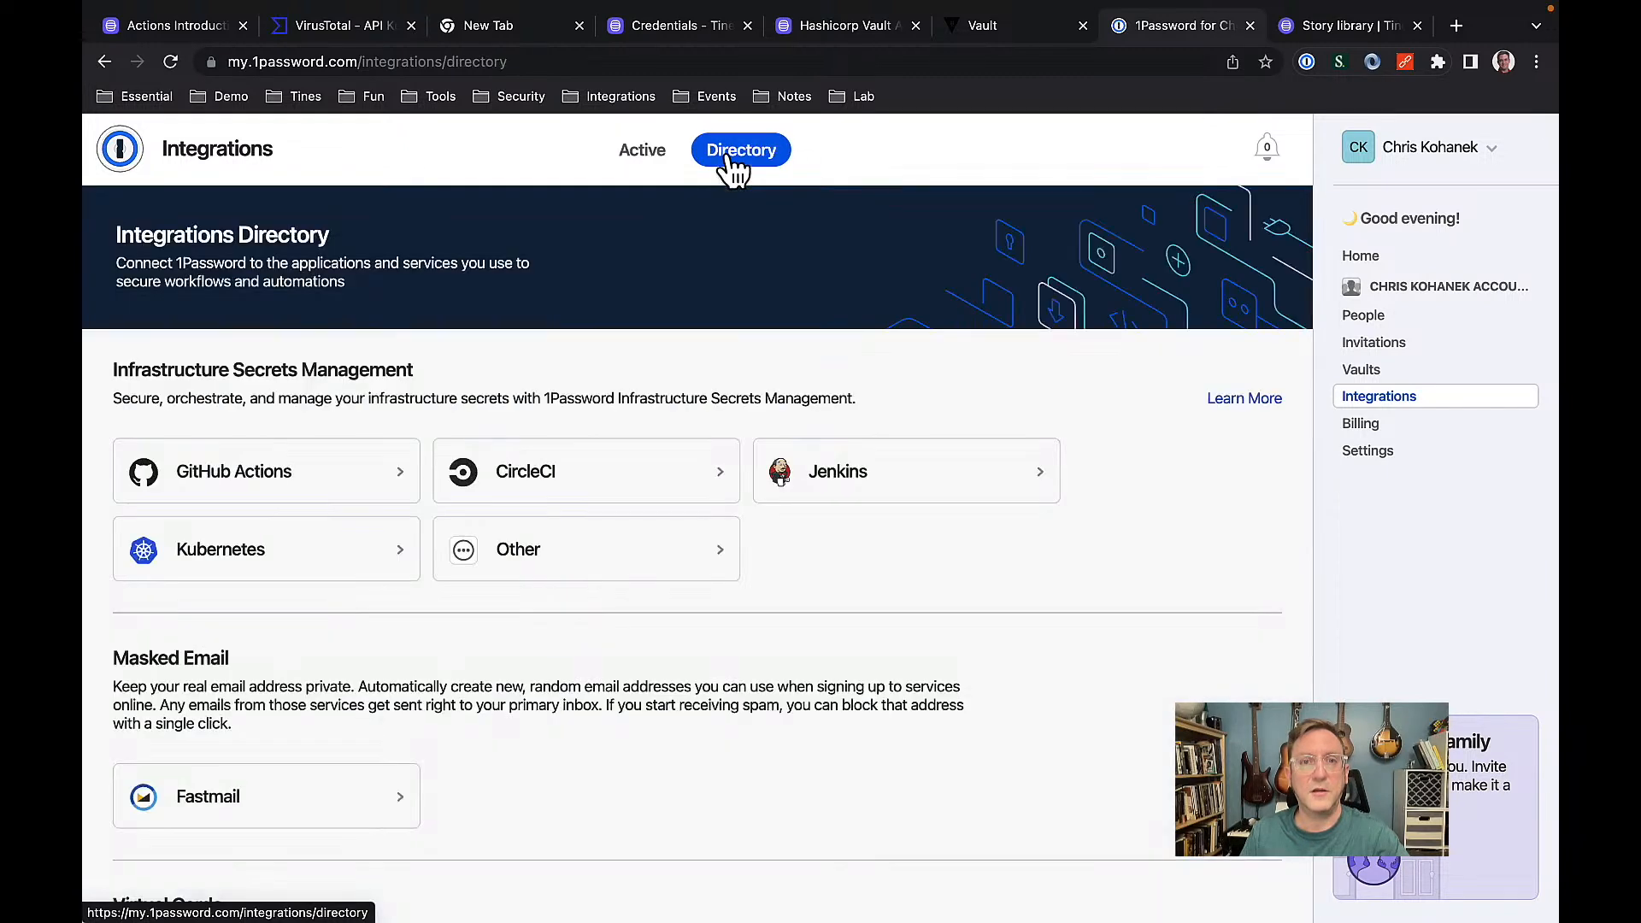
pyautogui.click(552, 557)
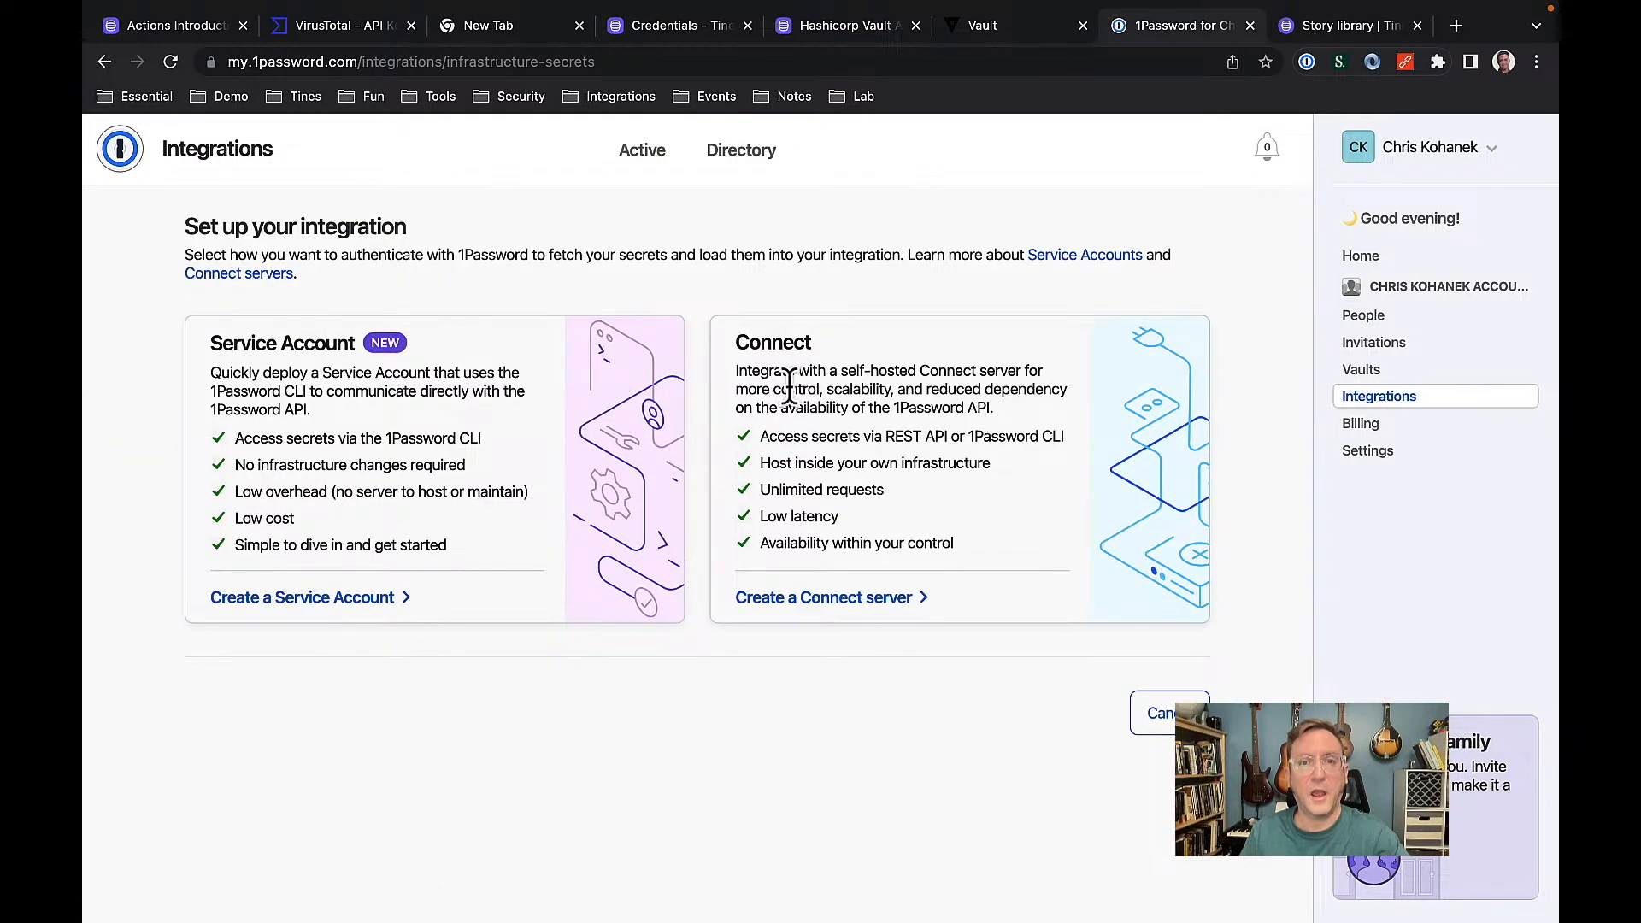
pyautogui.click(804, 603)
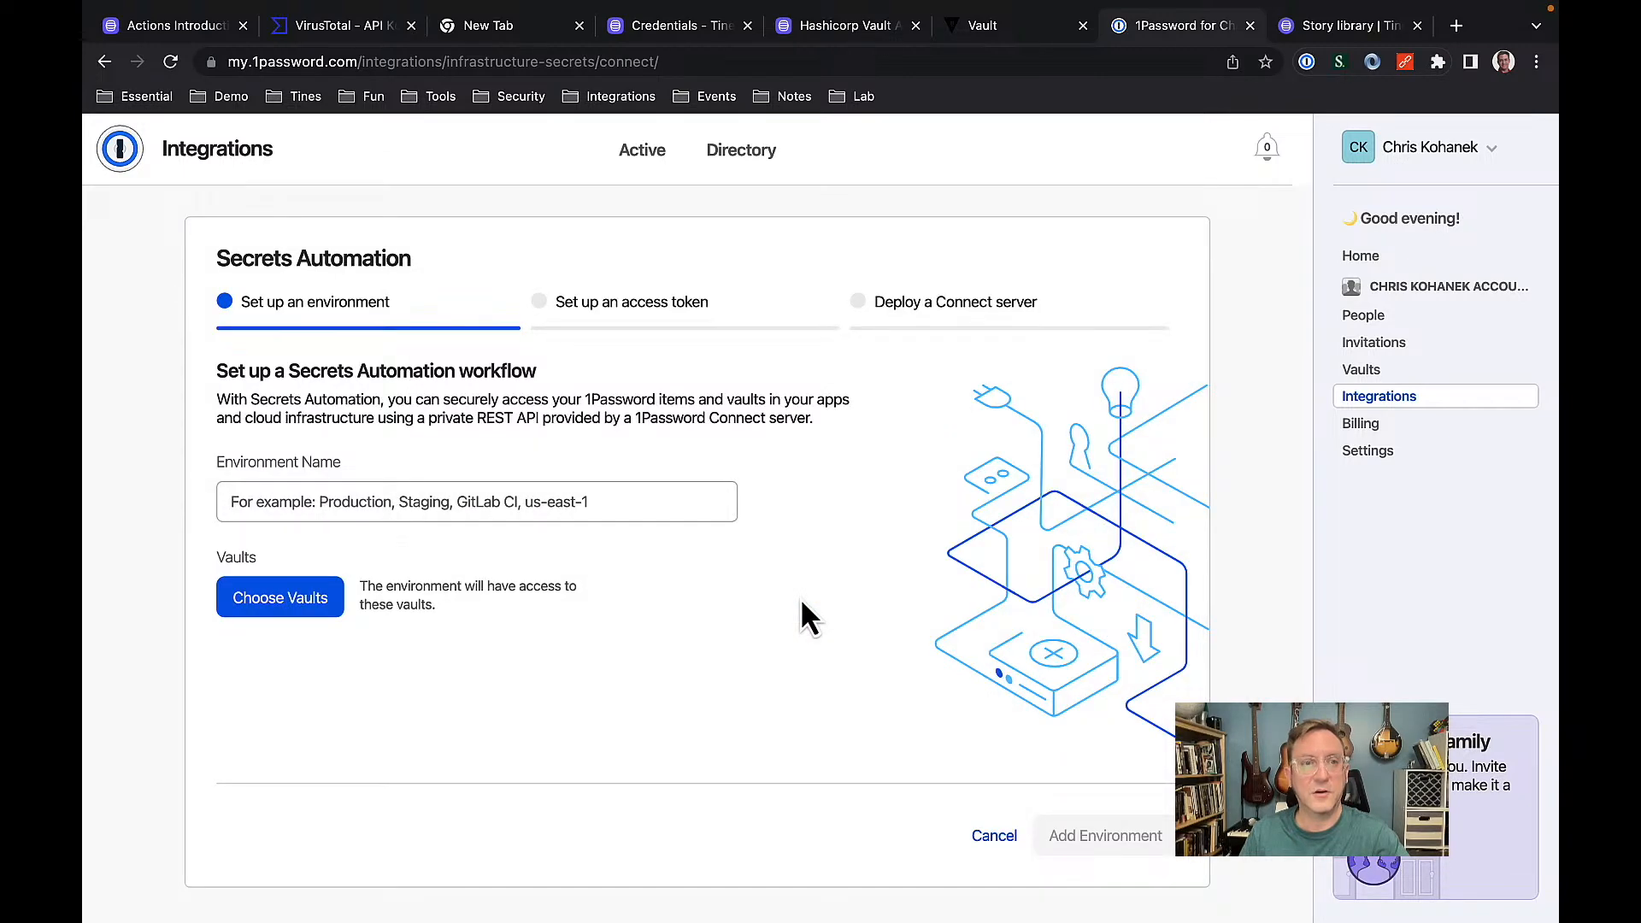
# Name the environment Webinar, grant it Test - IT Team Secrets and Test - Security team secrets, and add it.
pyautogui.click(385, 503)
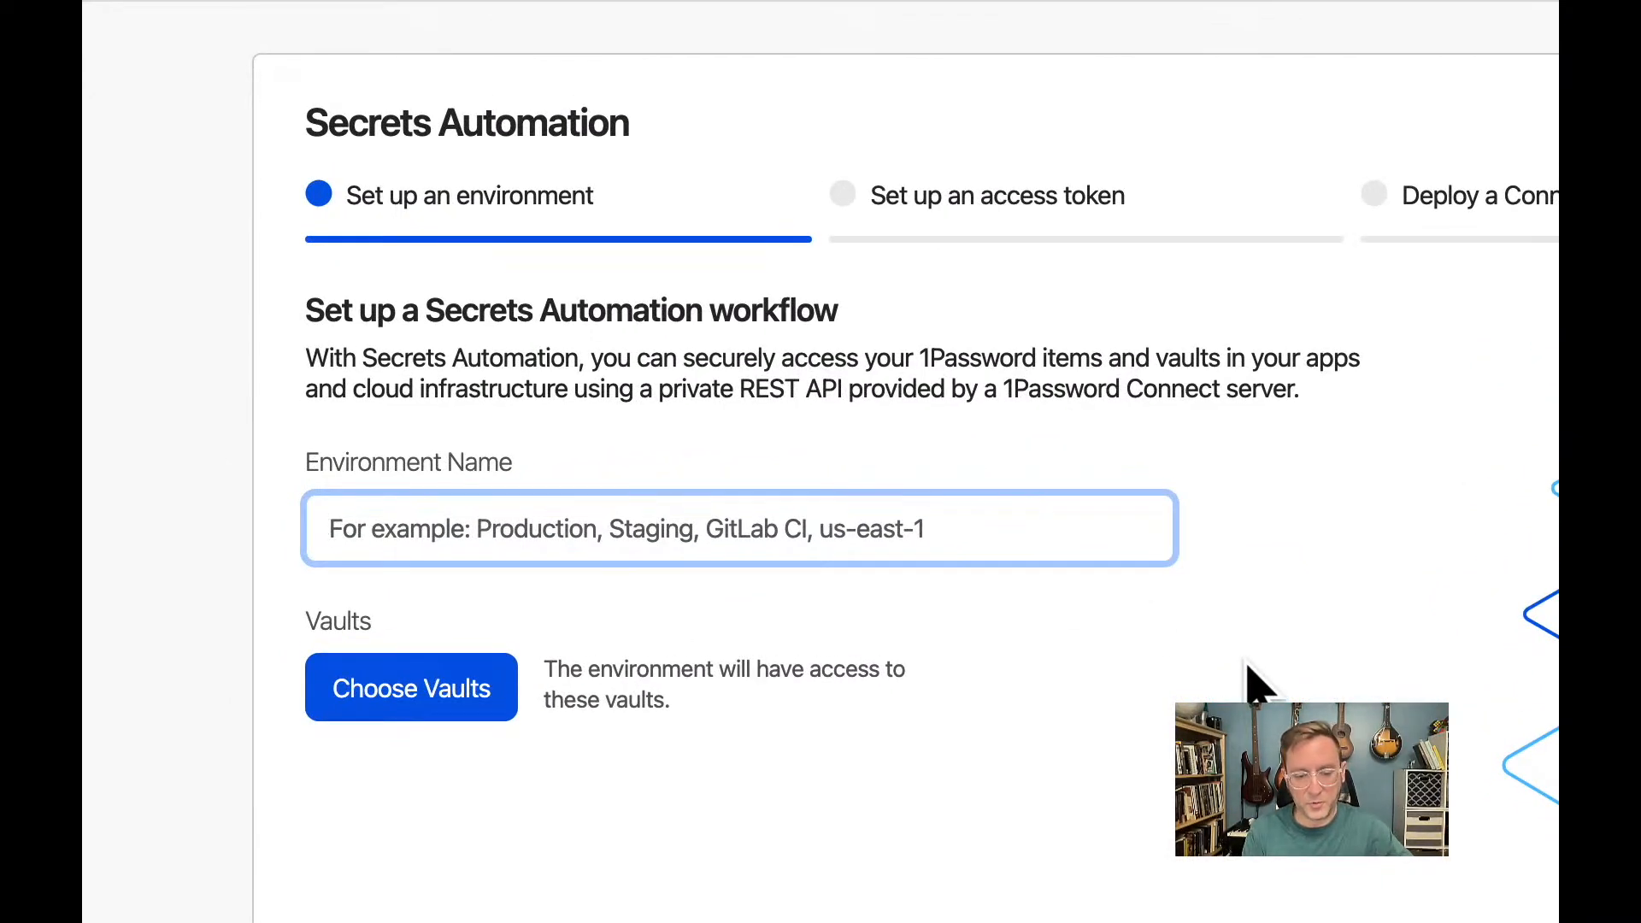
pyautogui.write('Webina')
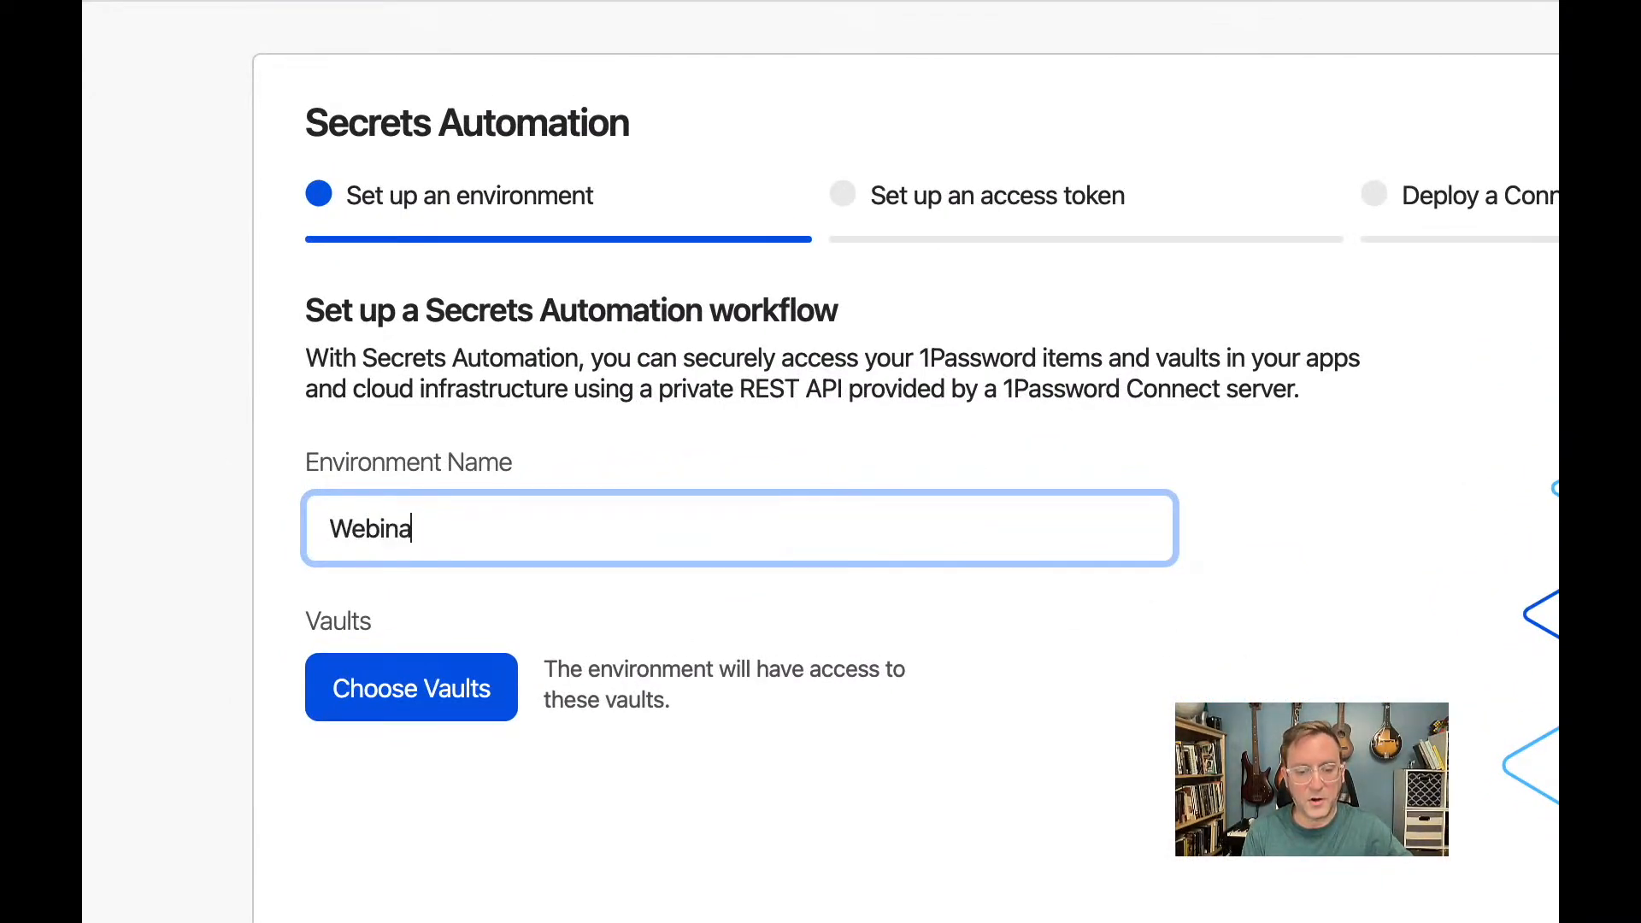
pyautogui.write('r')
pyautogui.click(735, 647)
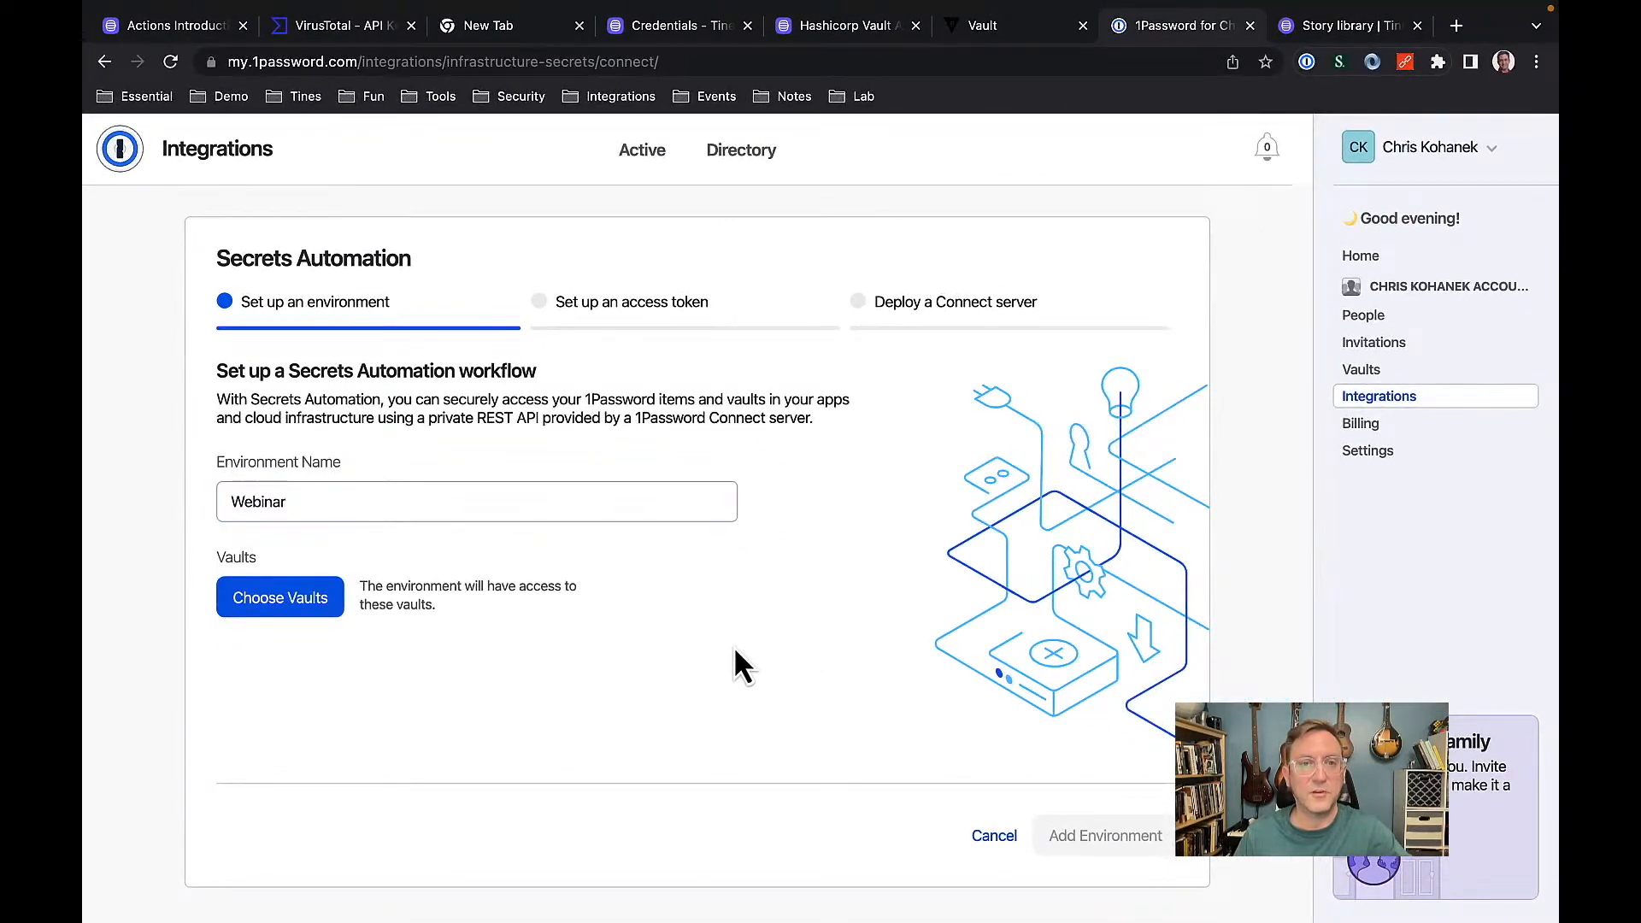
pyautogui.click(300, 611)
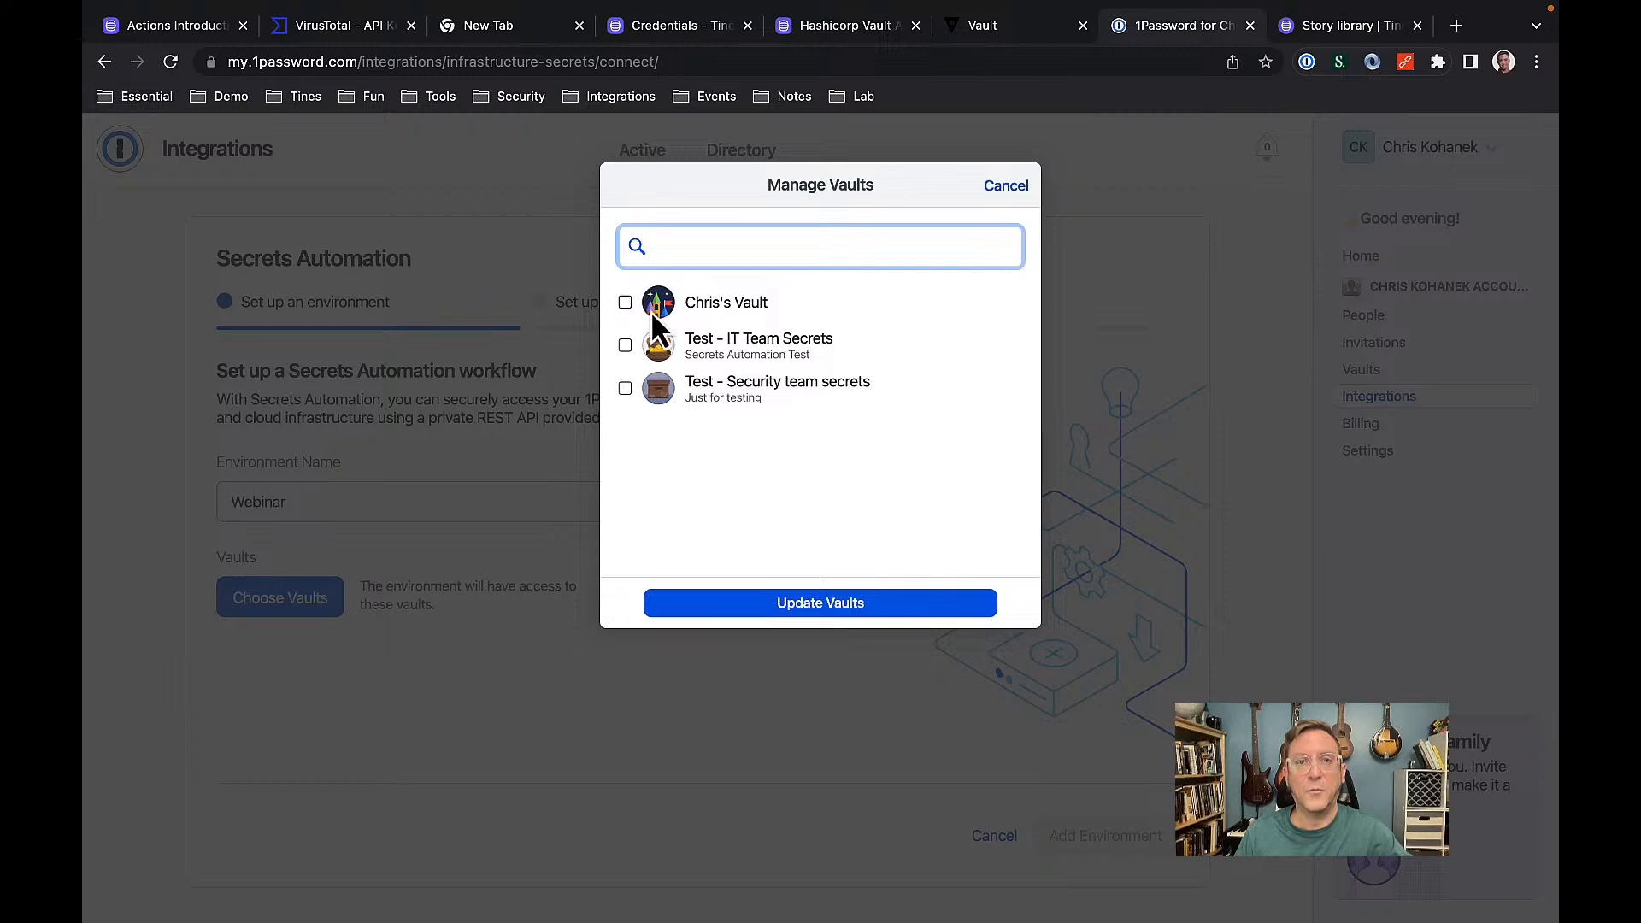
pyautogui.click(625, 347)
pyautogui.click(625, 389)
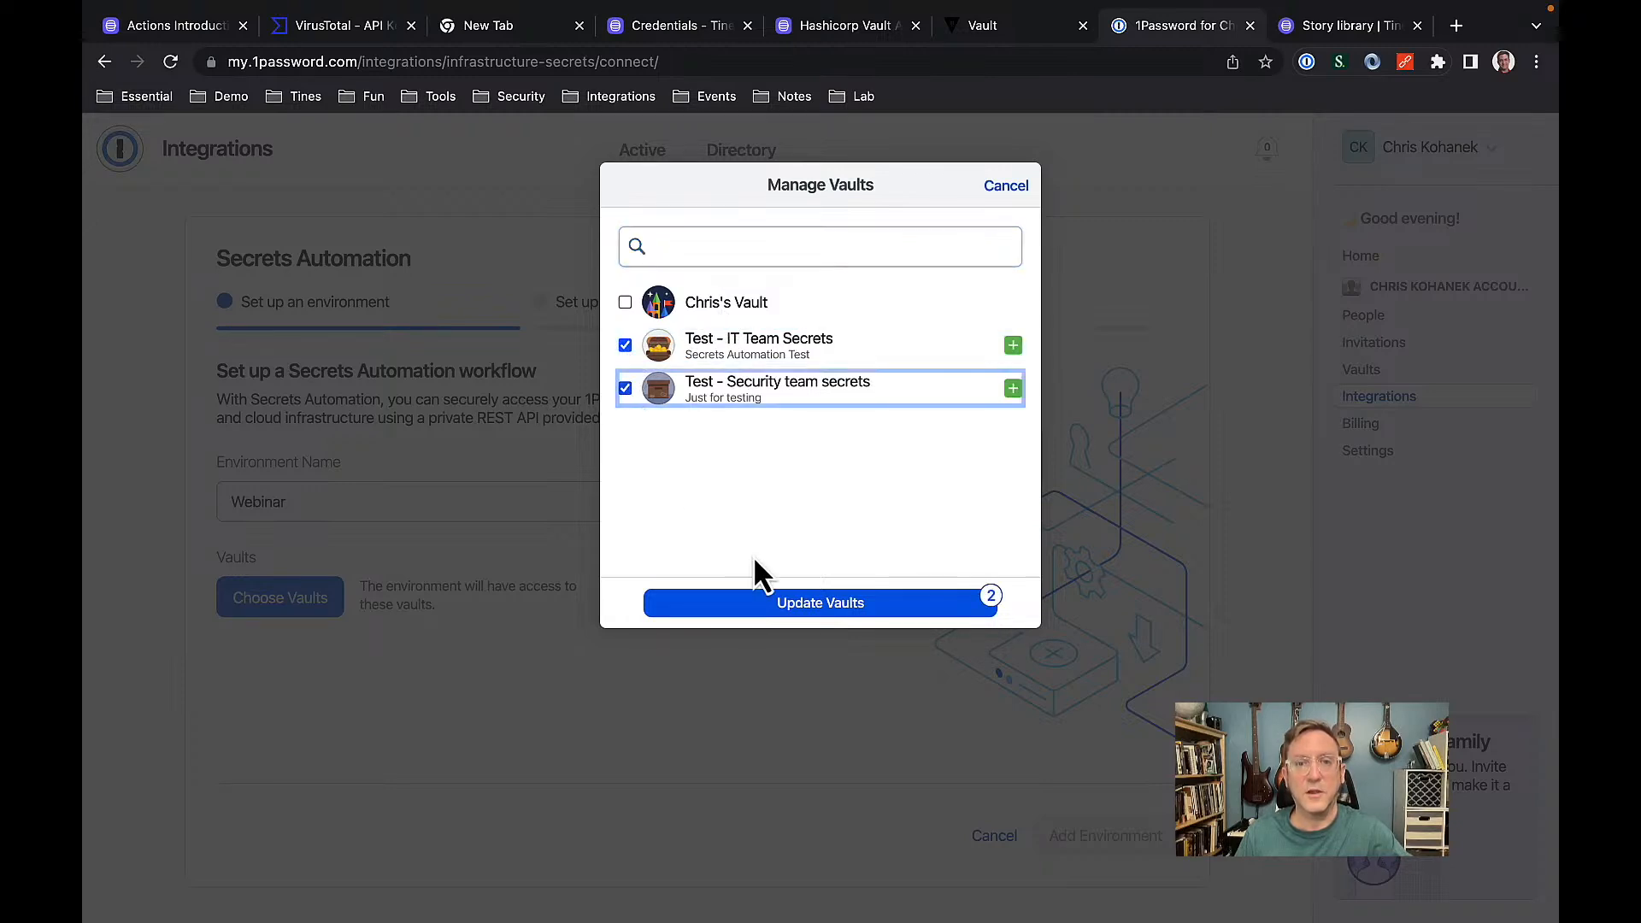
pyautogui.click(784, 609)
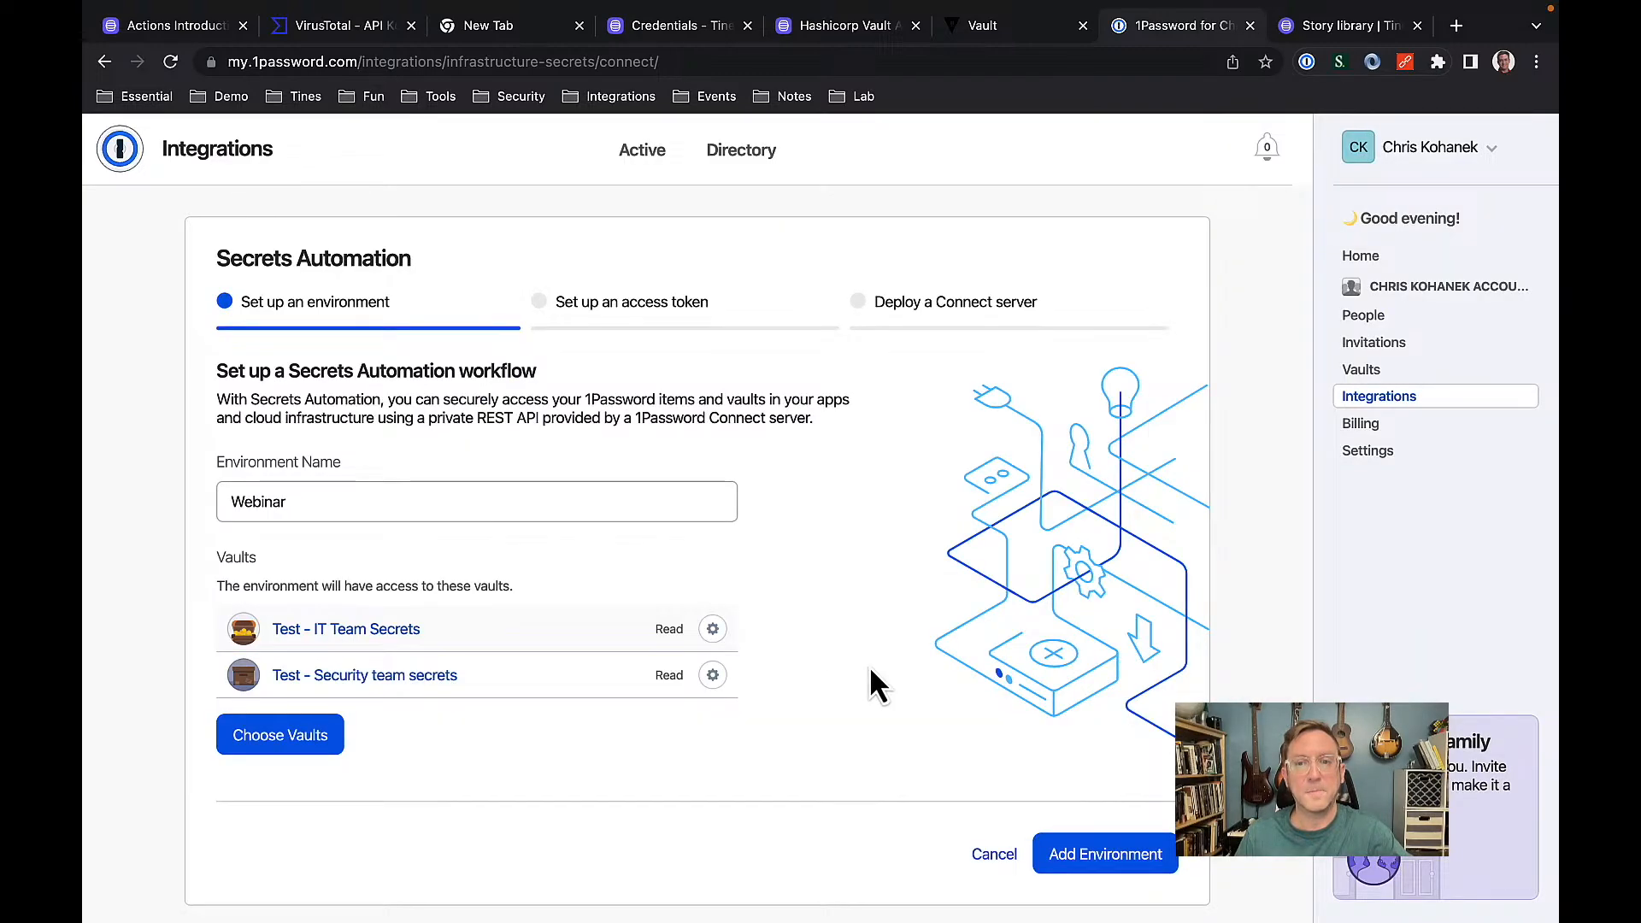
pyautogui.click(1116, 864)
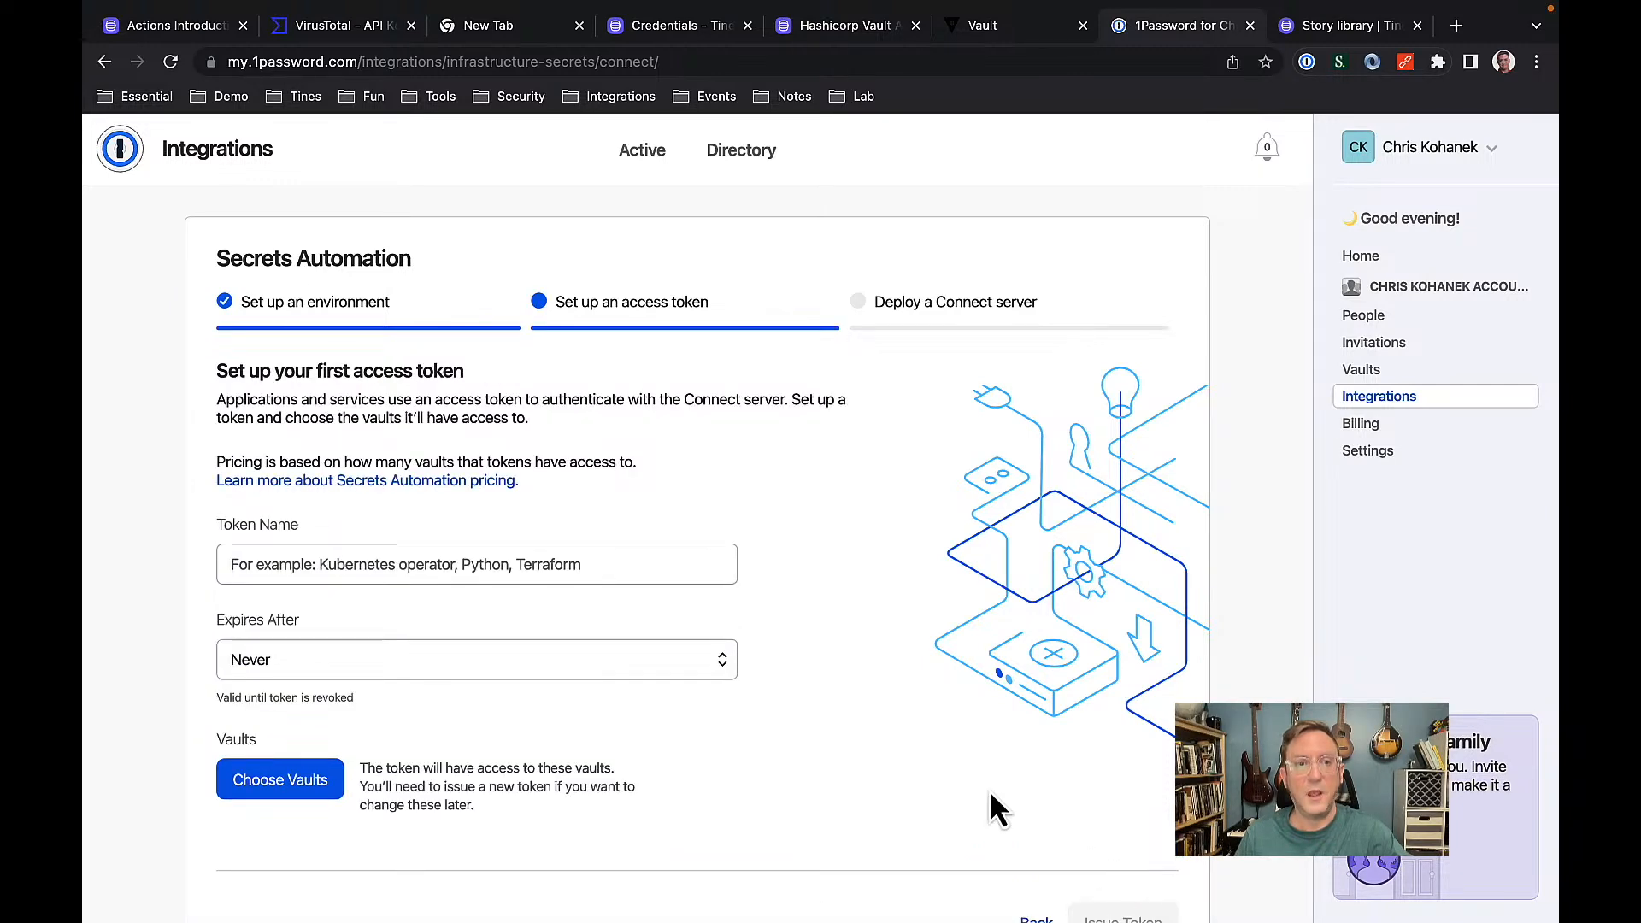
# Draft an access token named 'Webina' expiring after 30 days, with read access to both test vaults.
pyautogui.click(352, 565)
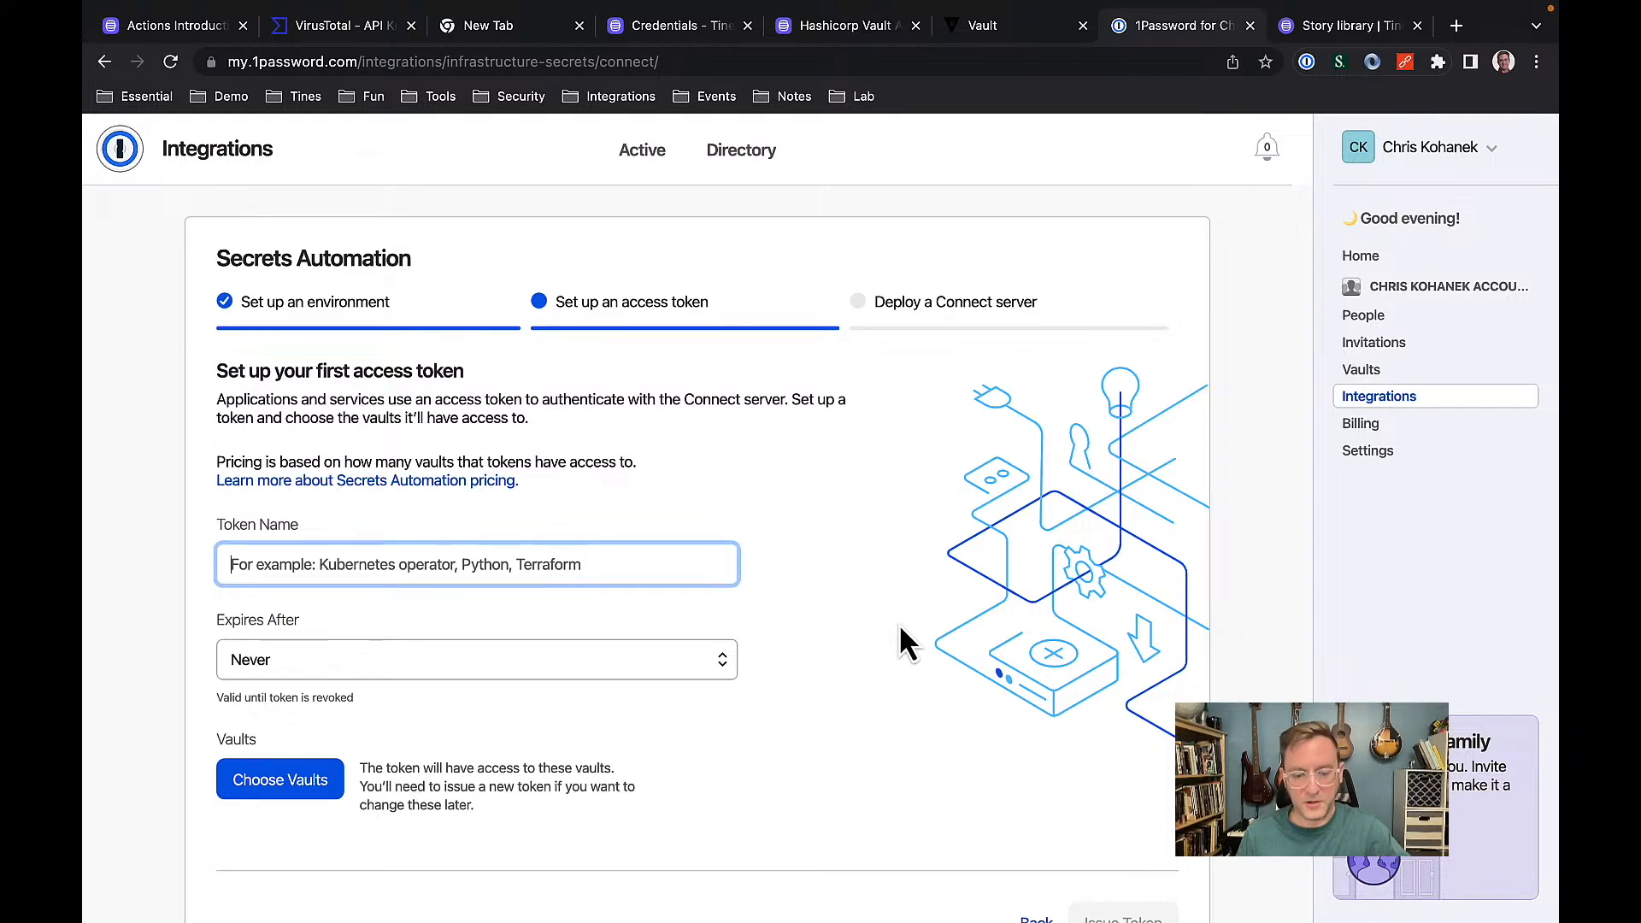
pyautogui.write('Webinar')
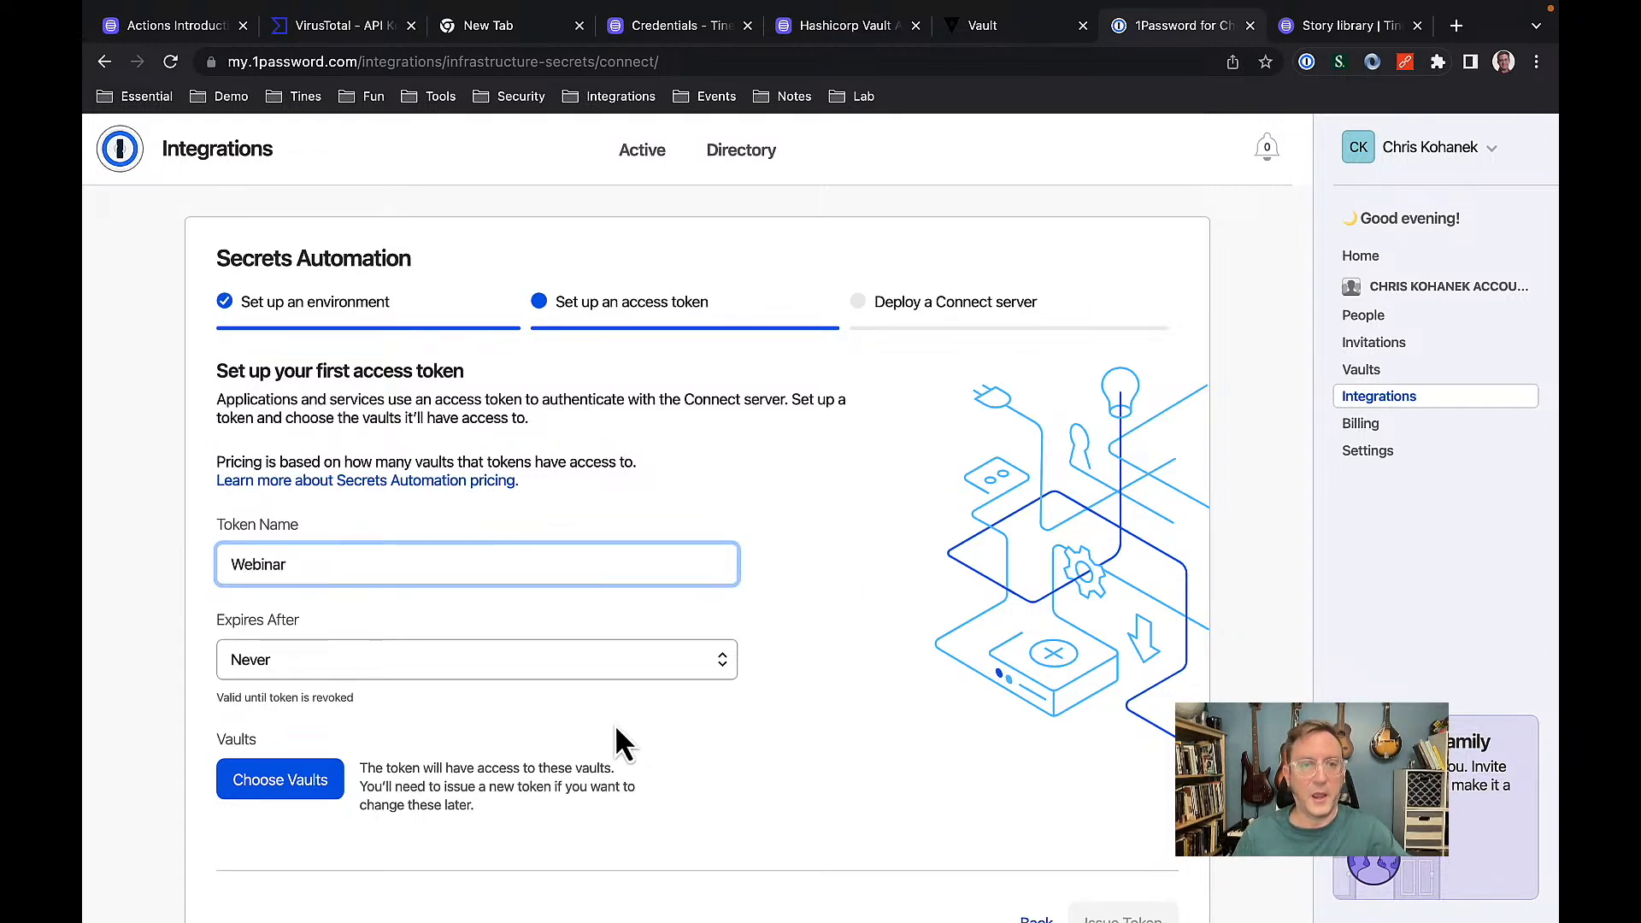
pyautogui.click(561, 669)
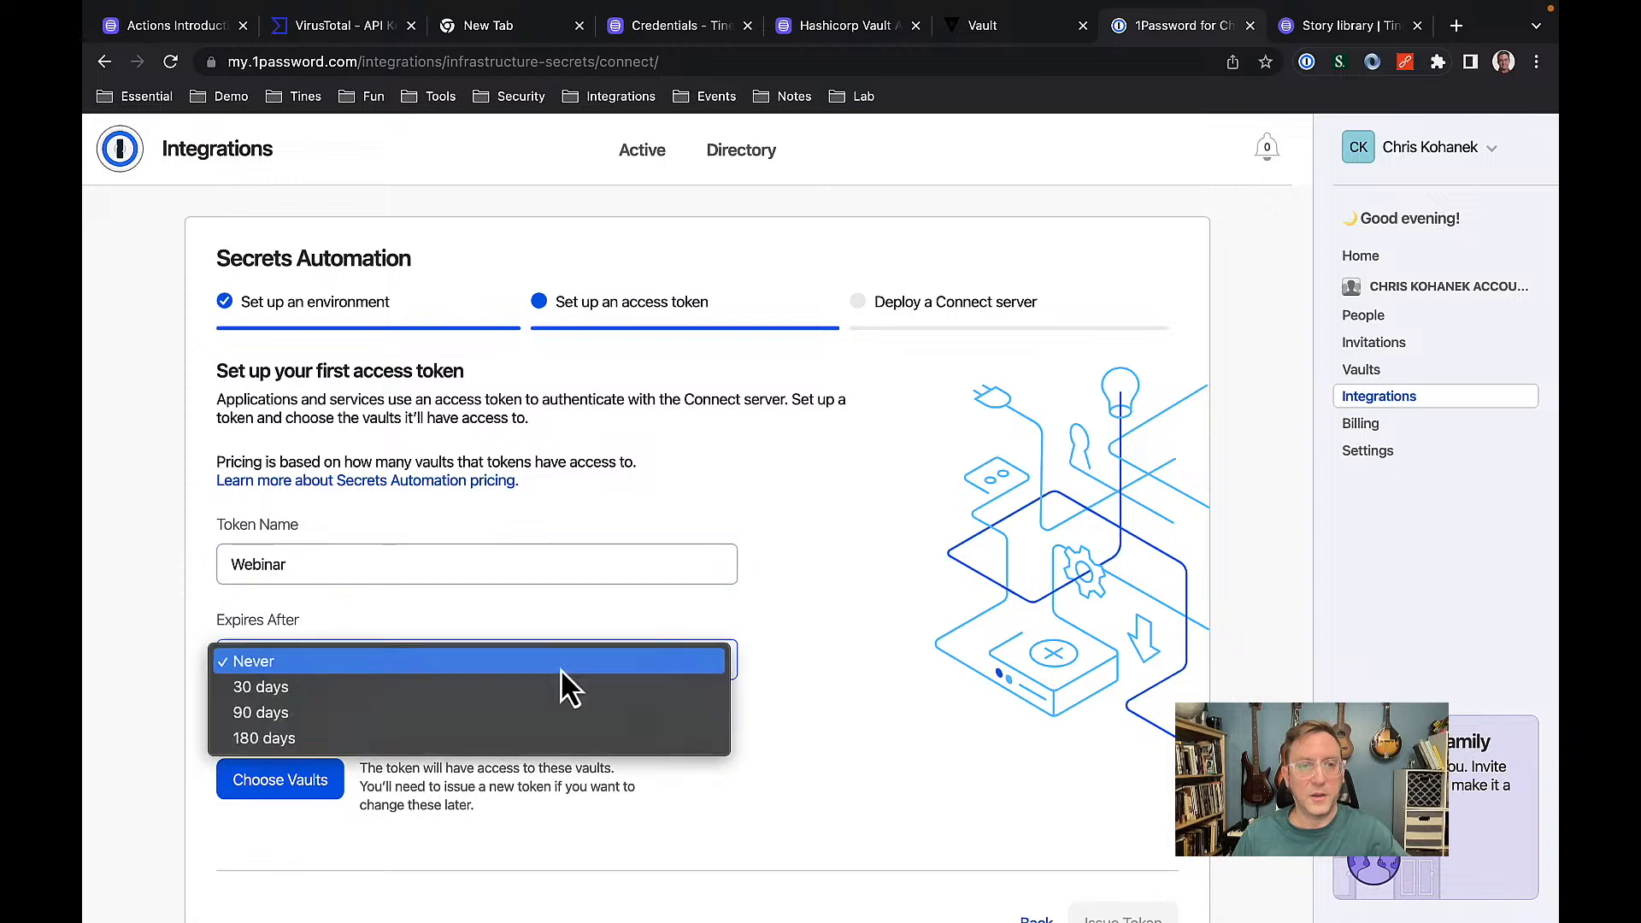
pyautogui.click(433, 689)
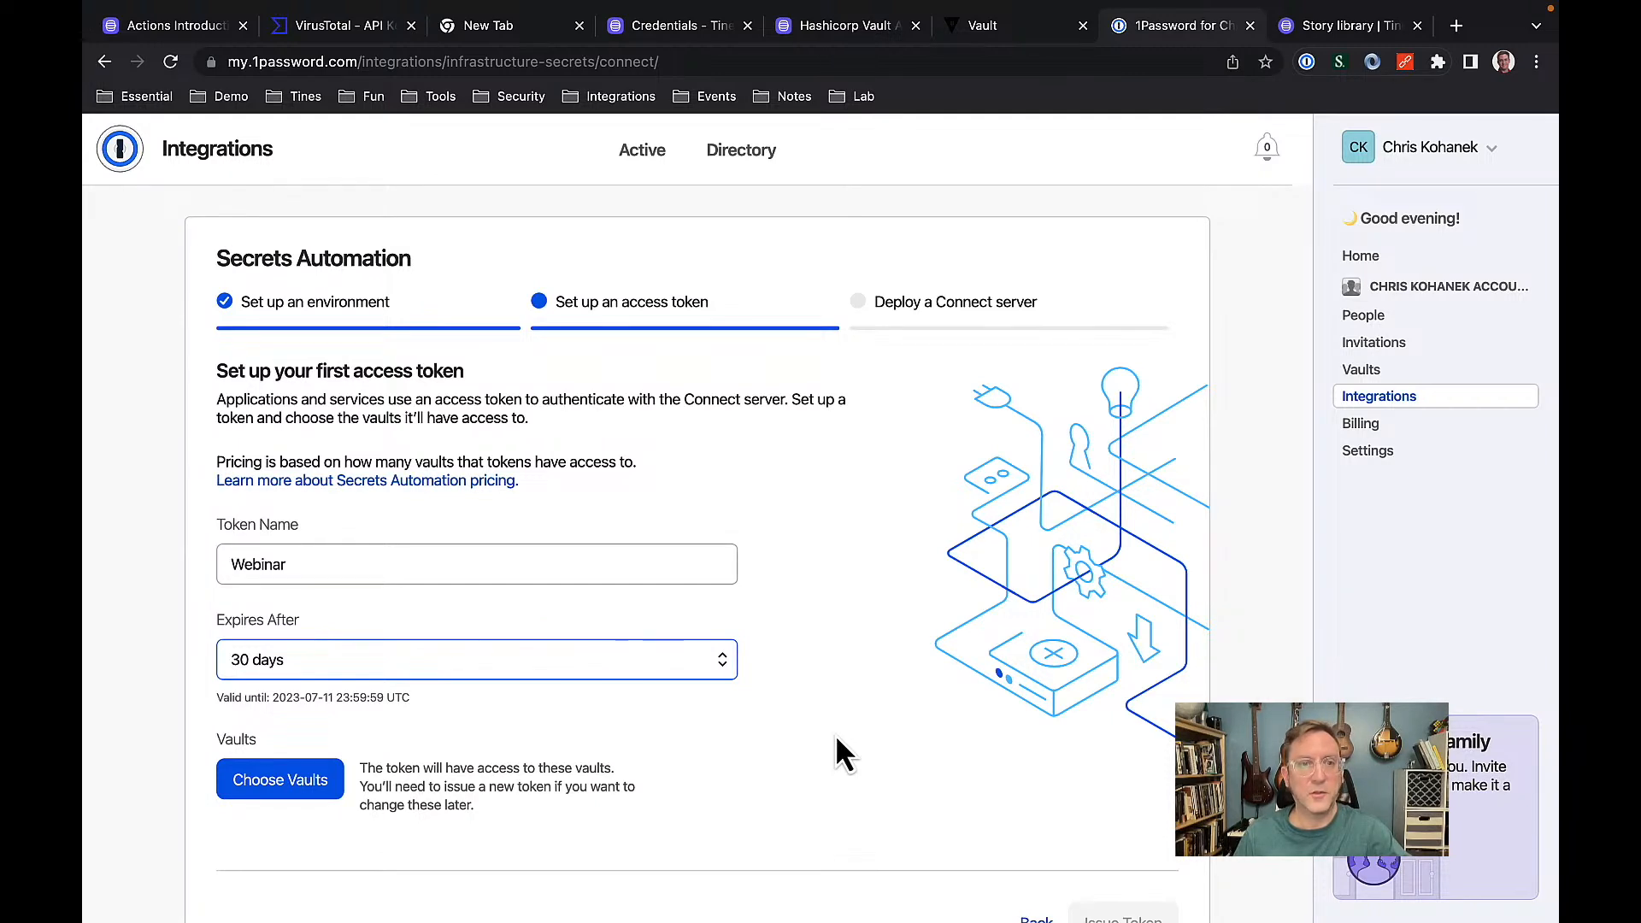
pyautogui.click(299, 795)
pyautogui.click(625, 303)
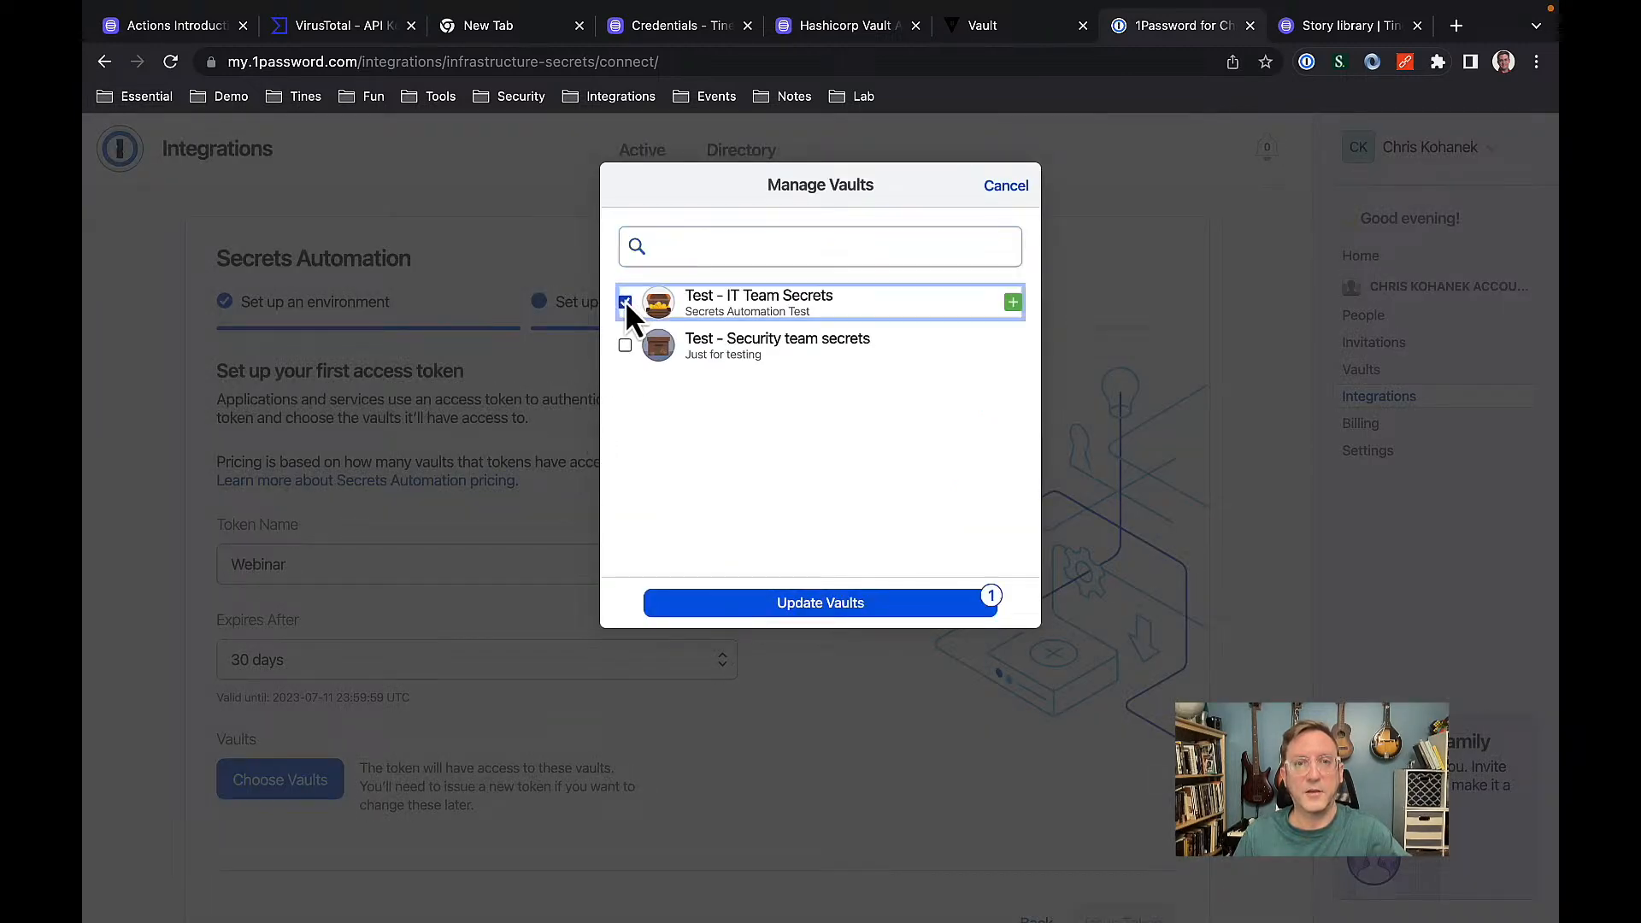
pyautogui.click(626, 347)
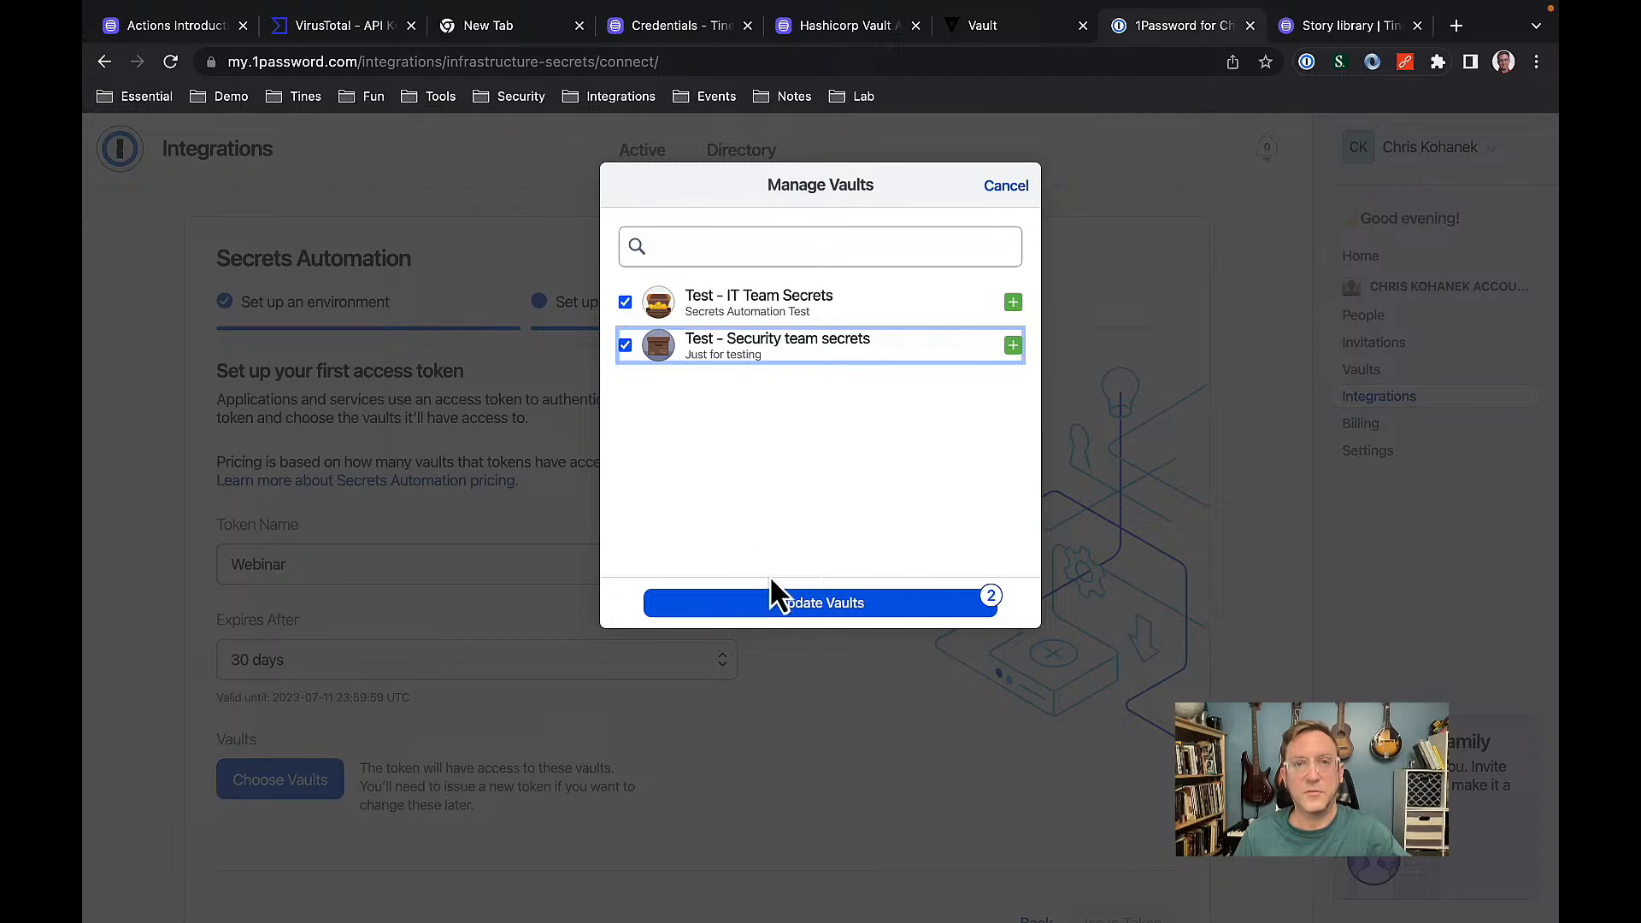
pyautogui.click(803, 605)
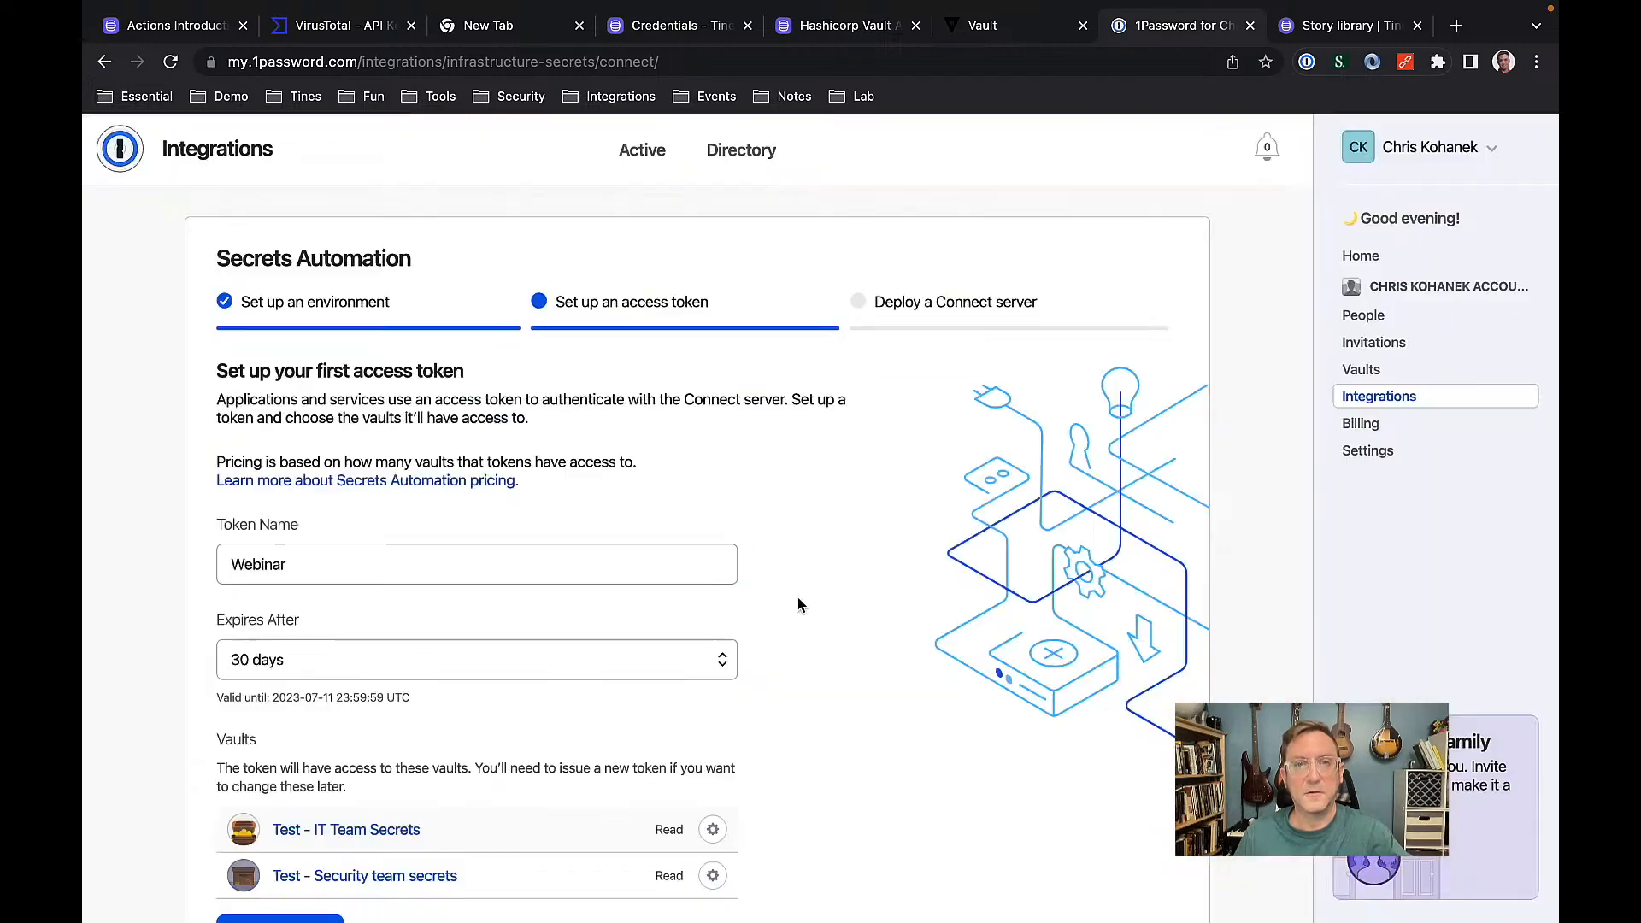
# Open the existing Secrets Automation Test Environment from the active integrations list.
pyautogui.scroll(-3, 798, 605)
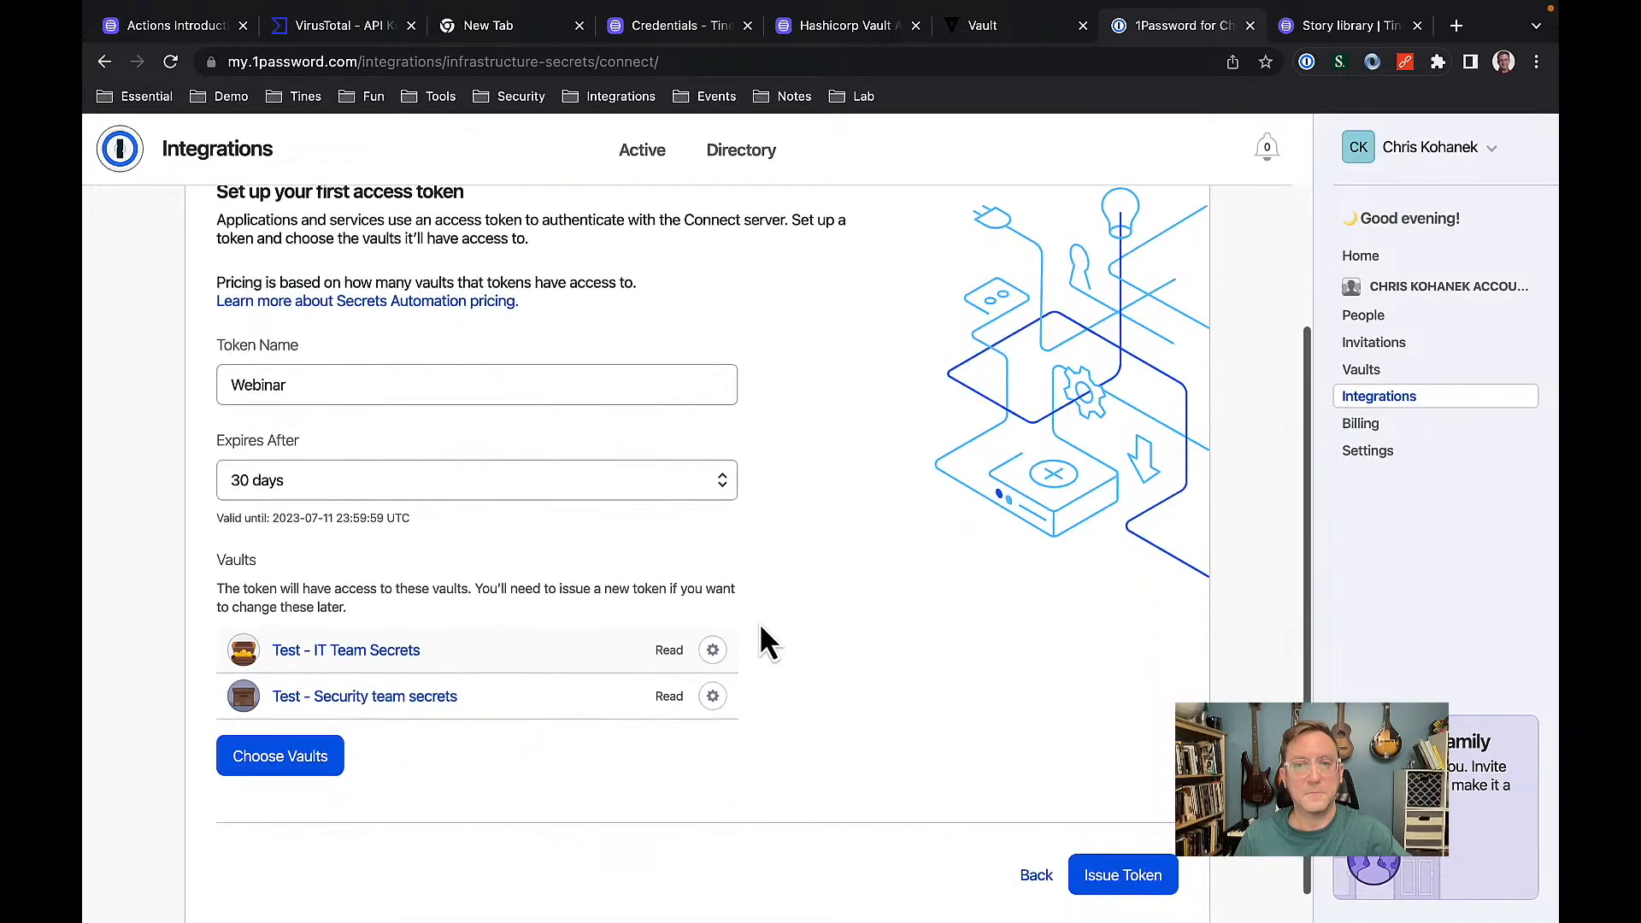
pyautogui.click(1153, 881)
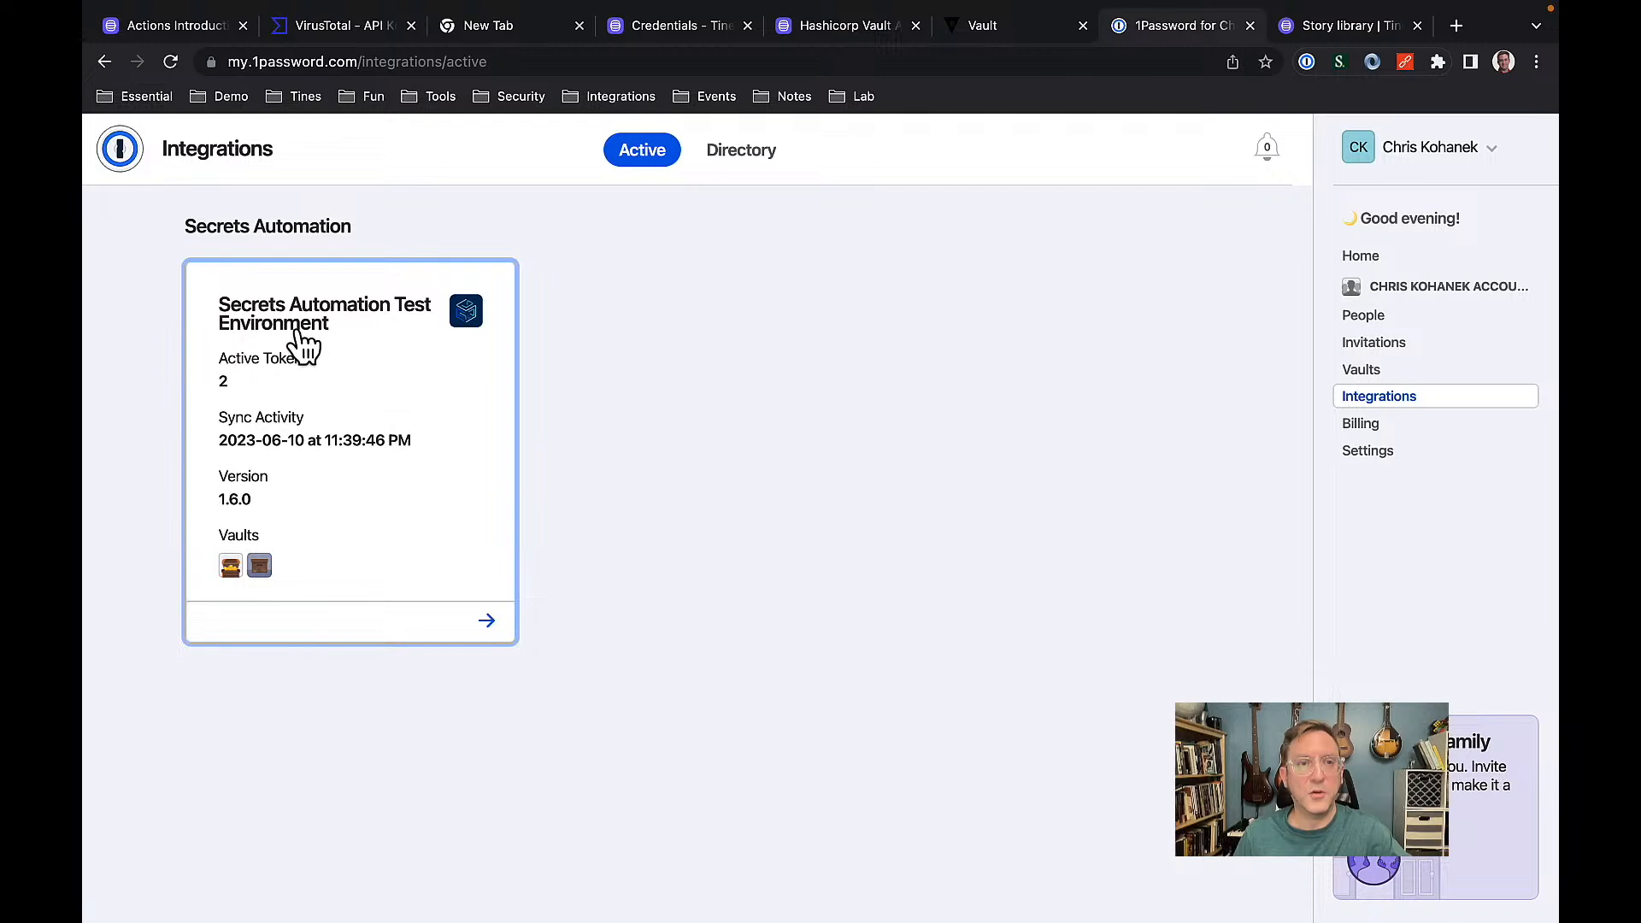
pyautogui.click(382, 372)
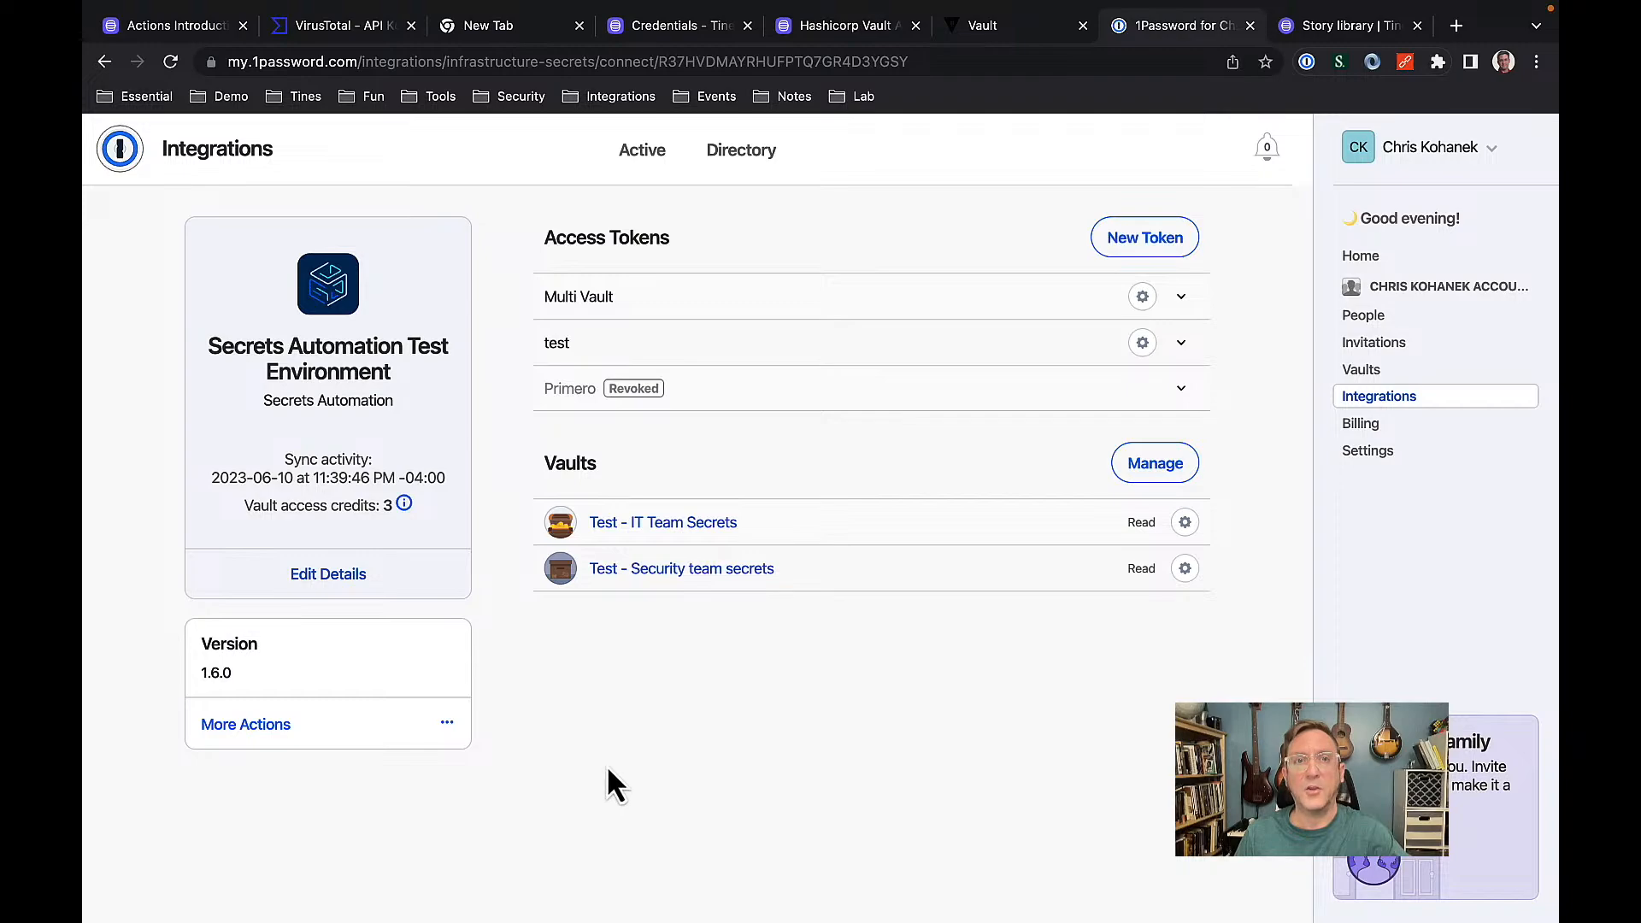
# In the Tines credentials list, create a Text credential named onepassword_token.
pyautogui.click(676, 26)
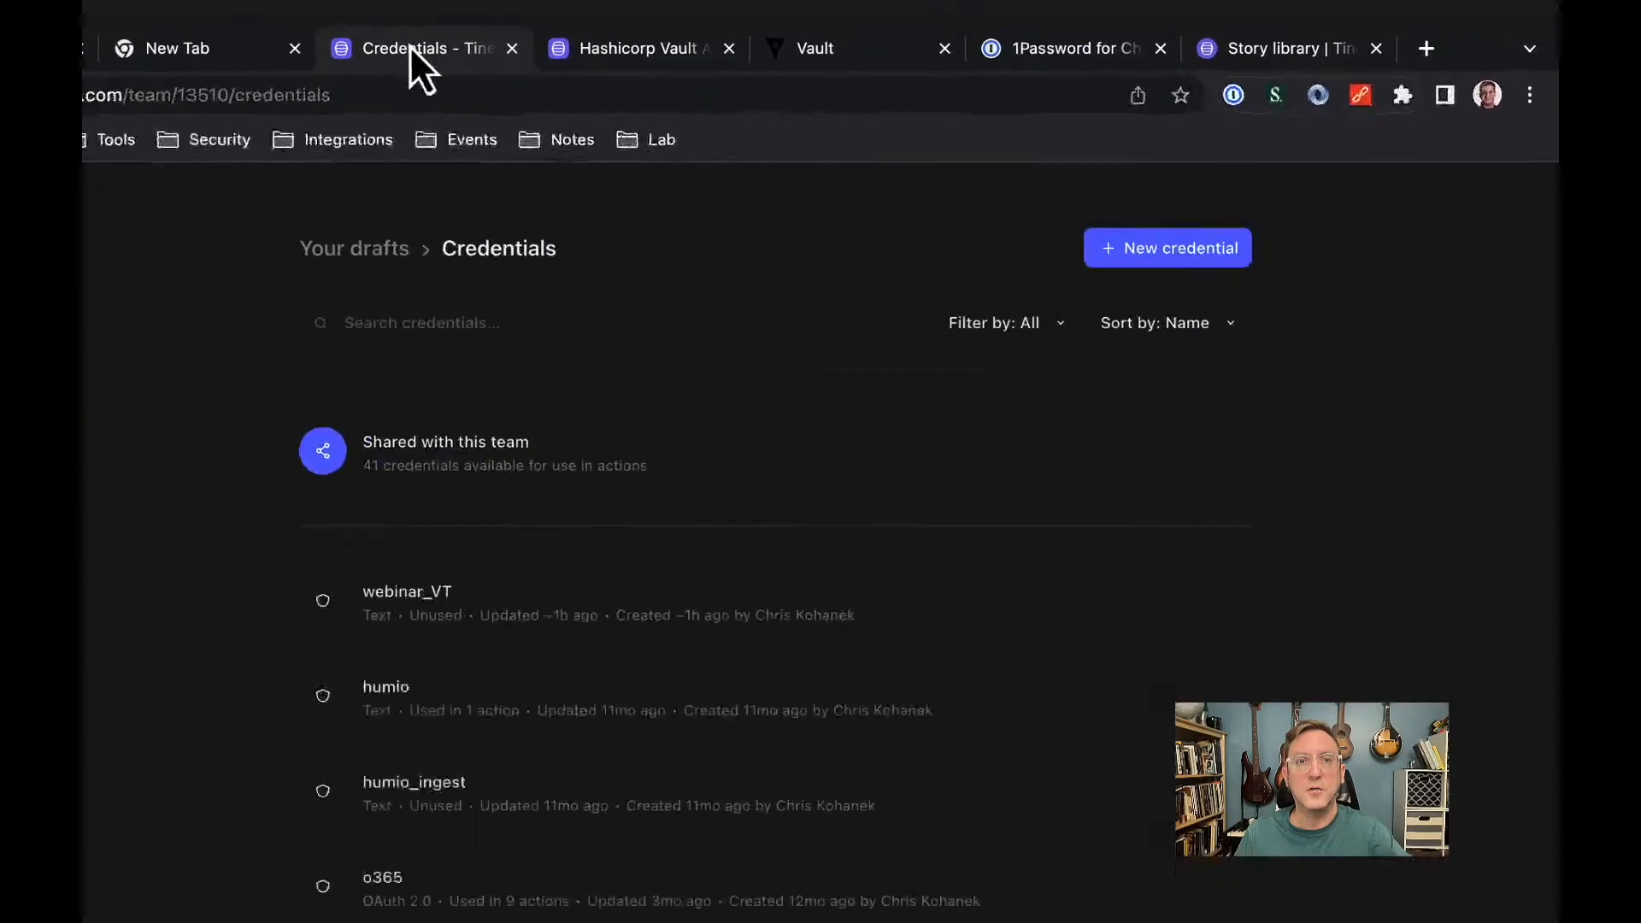
pyautogui.click(1026, 183)
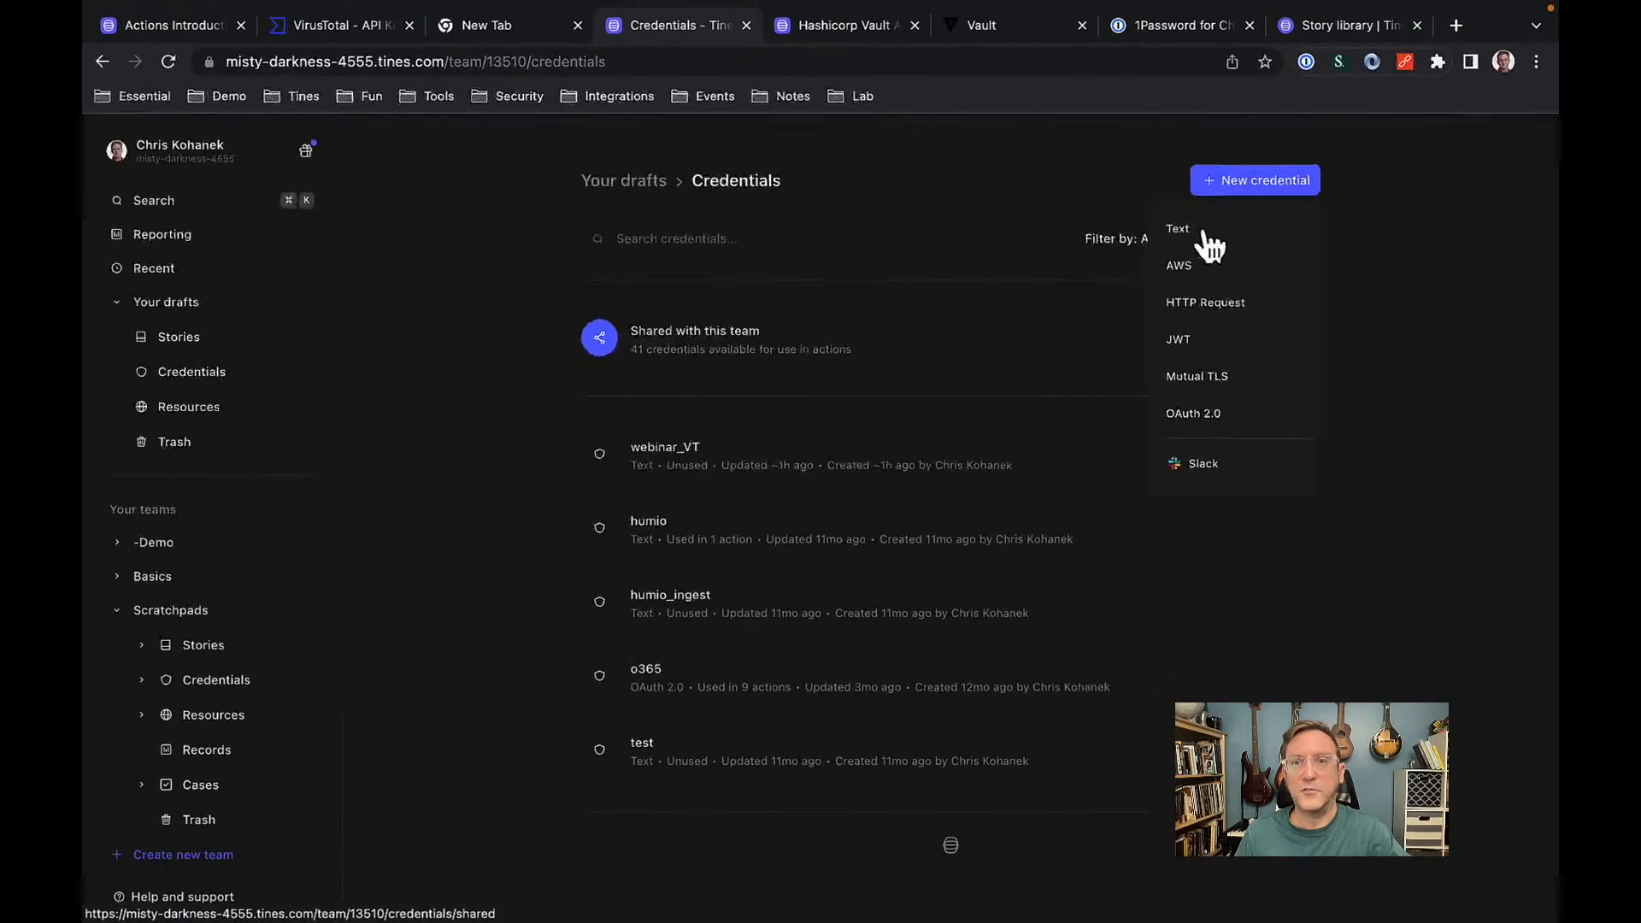
pyautogui.click(1210, 231)
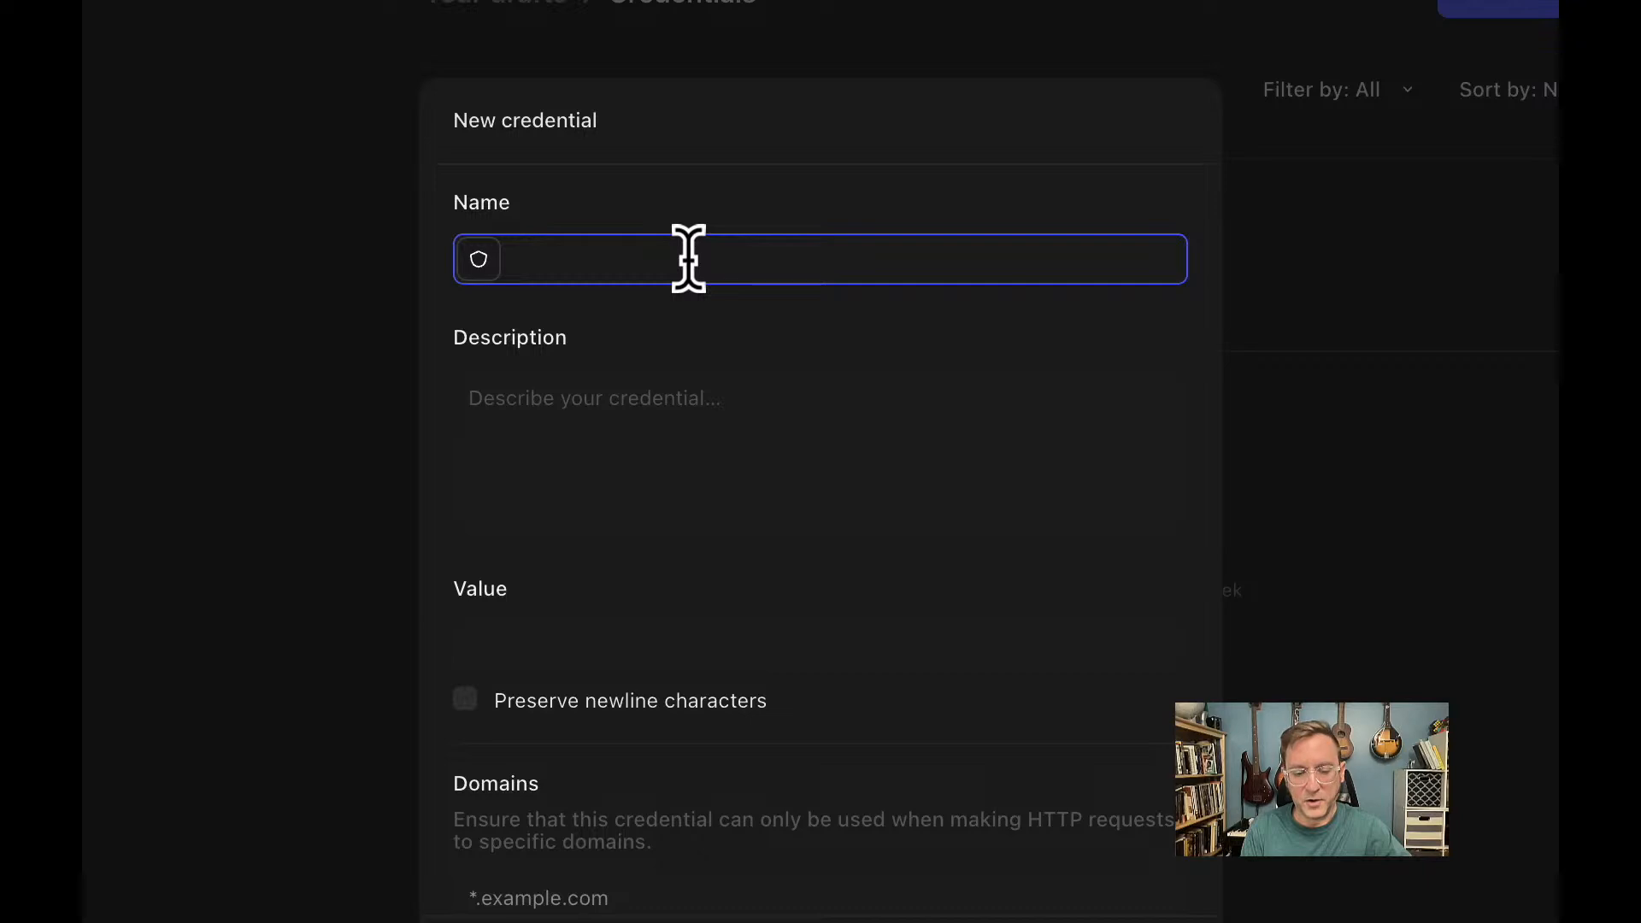
pyautogui.write('1p')
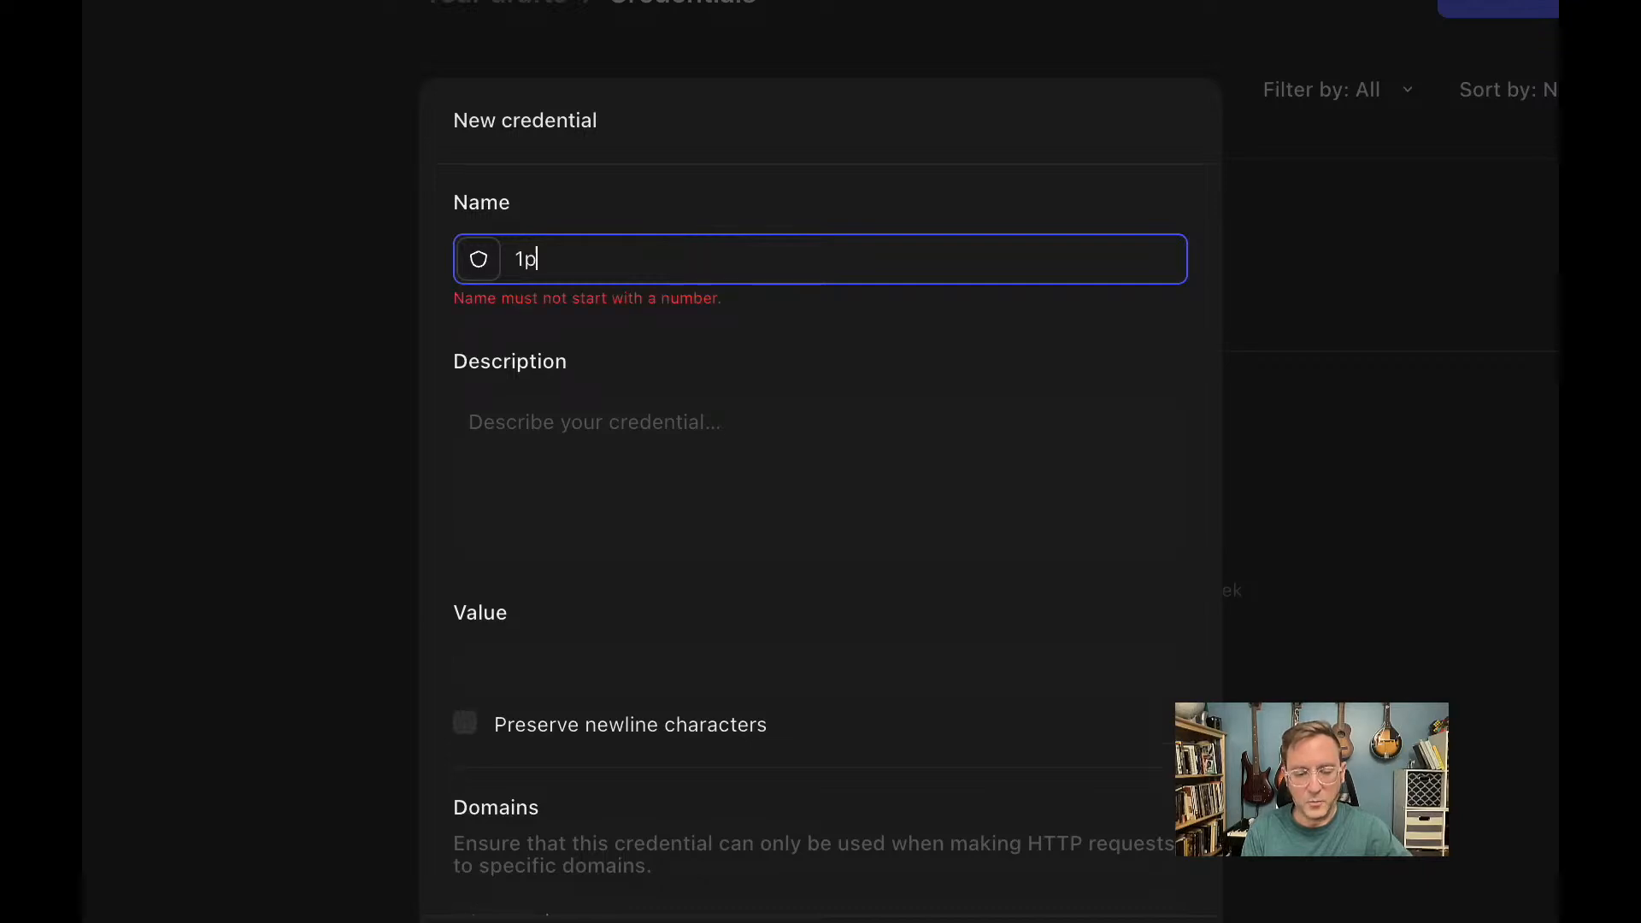
pyautogui.write('assword')
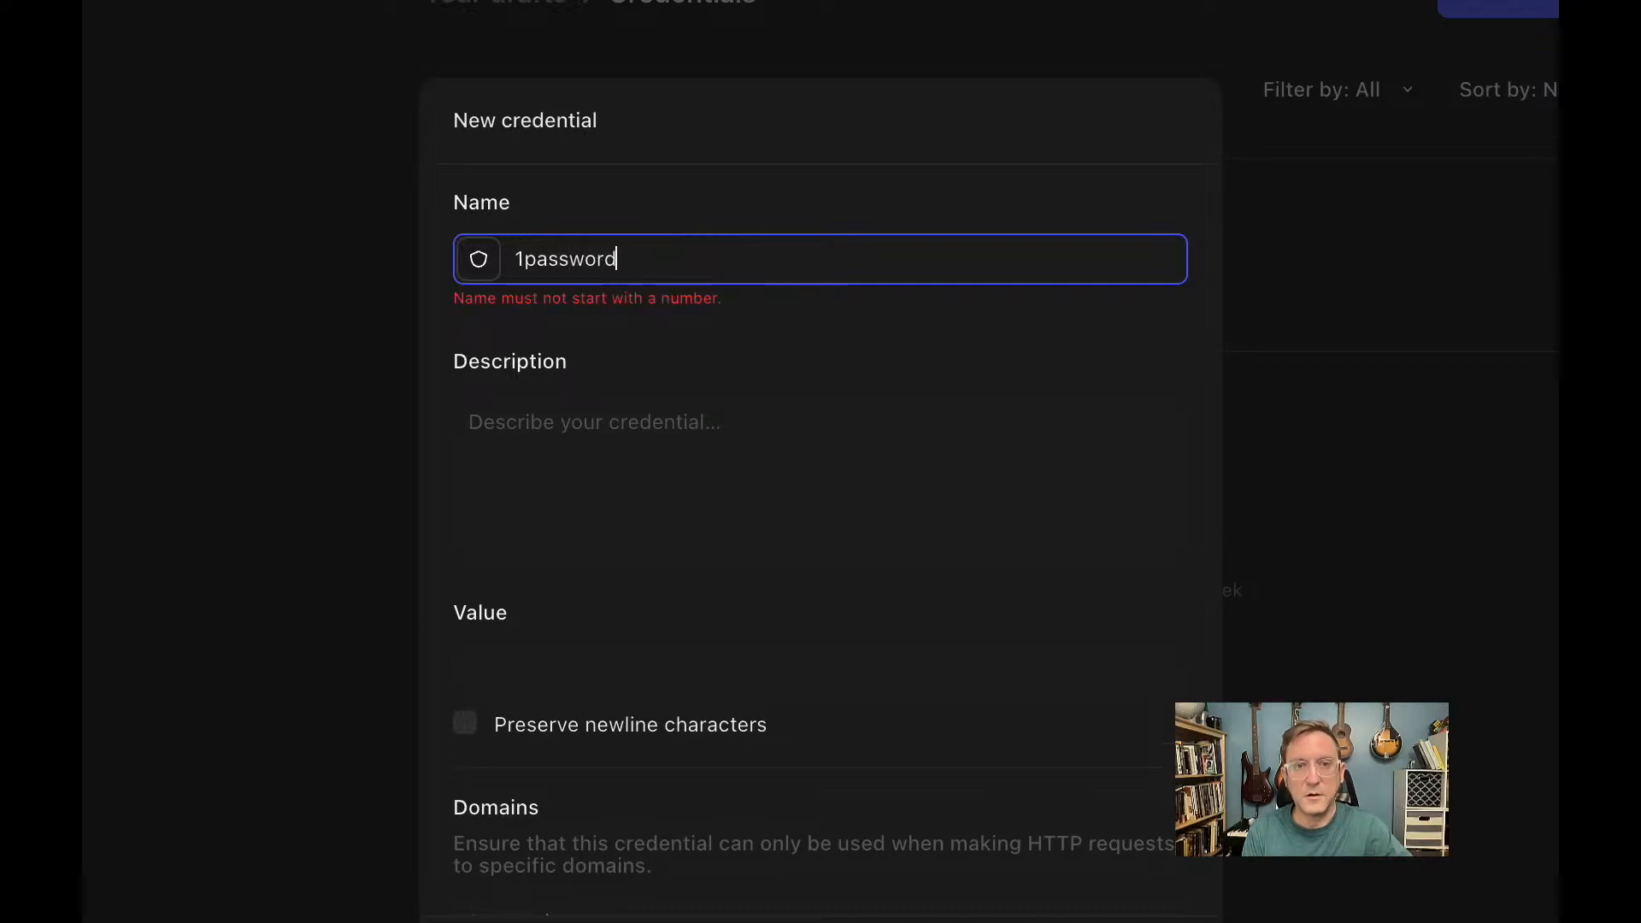
pyautogui.write('_tone')
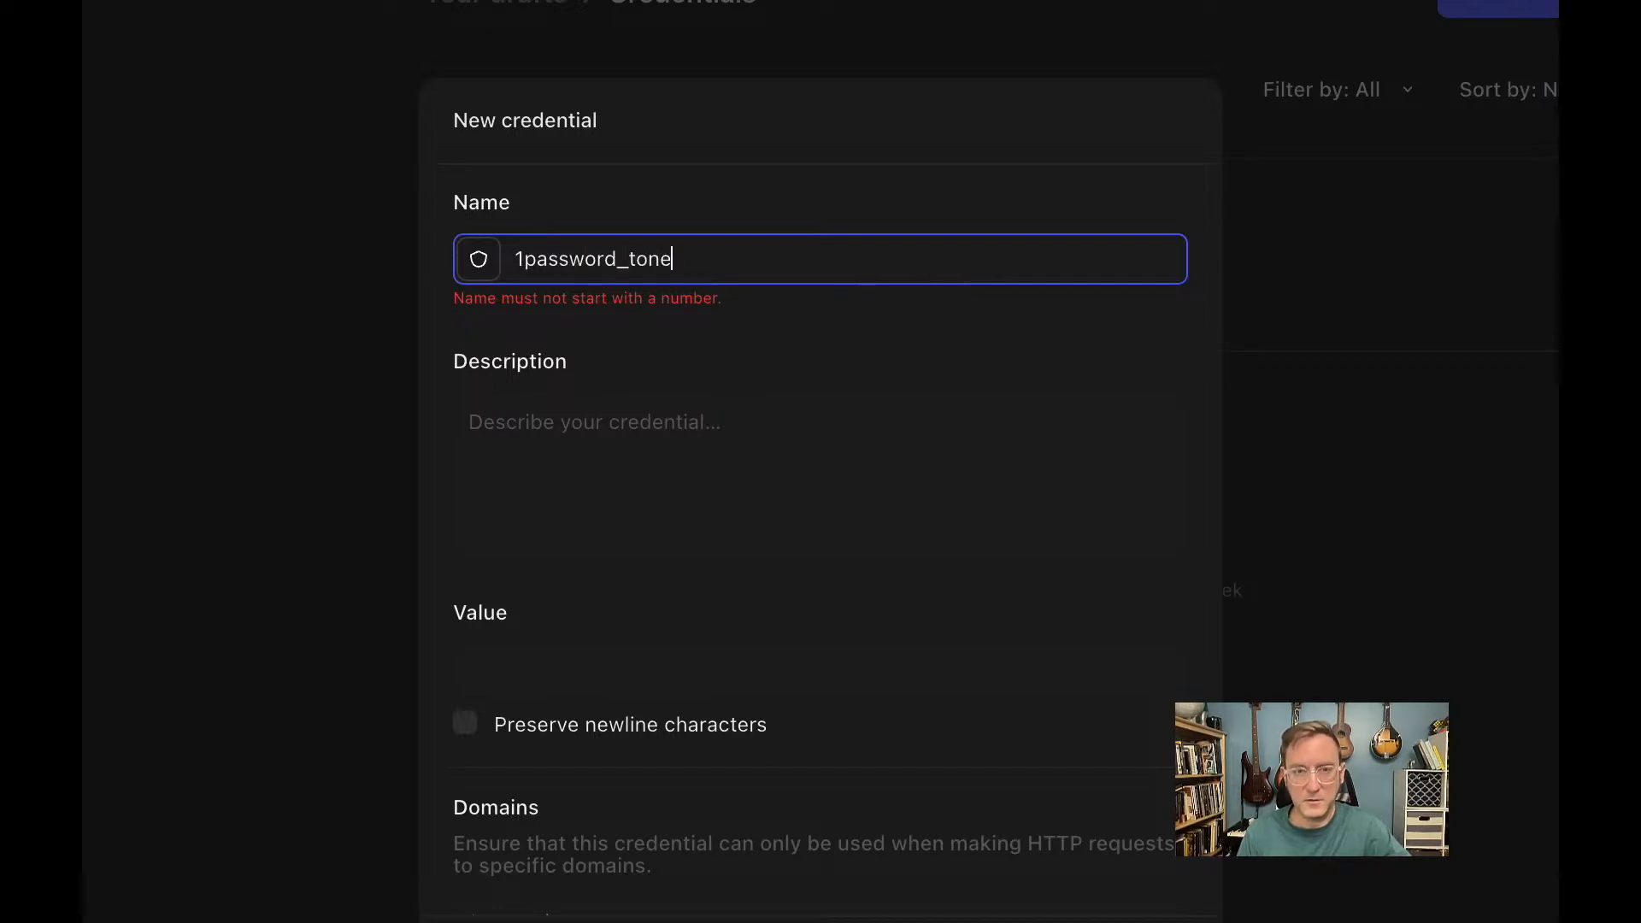
pyautogui.press('BackSpace')
pyautogui.press('BackSpace')
pyautogui.write('ken')
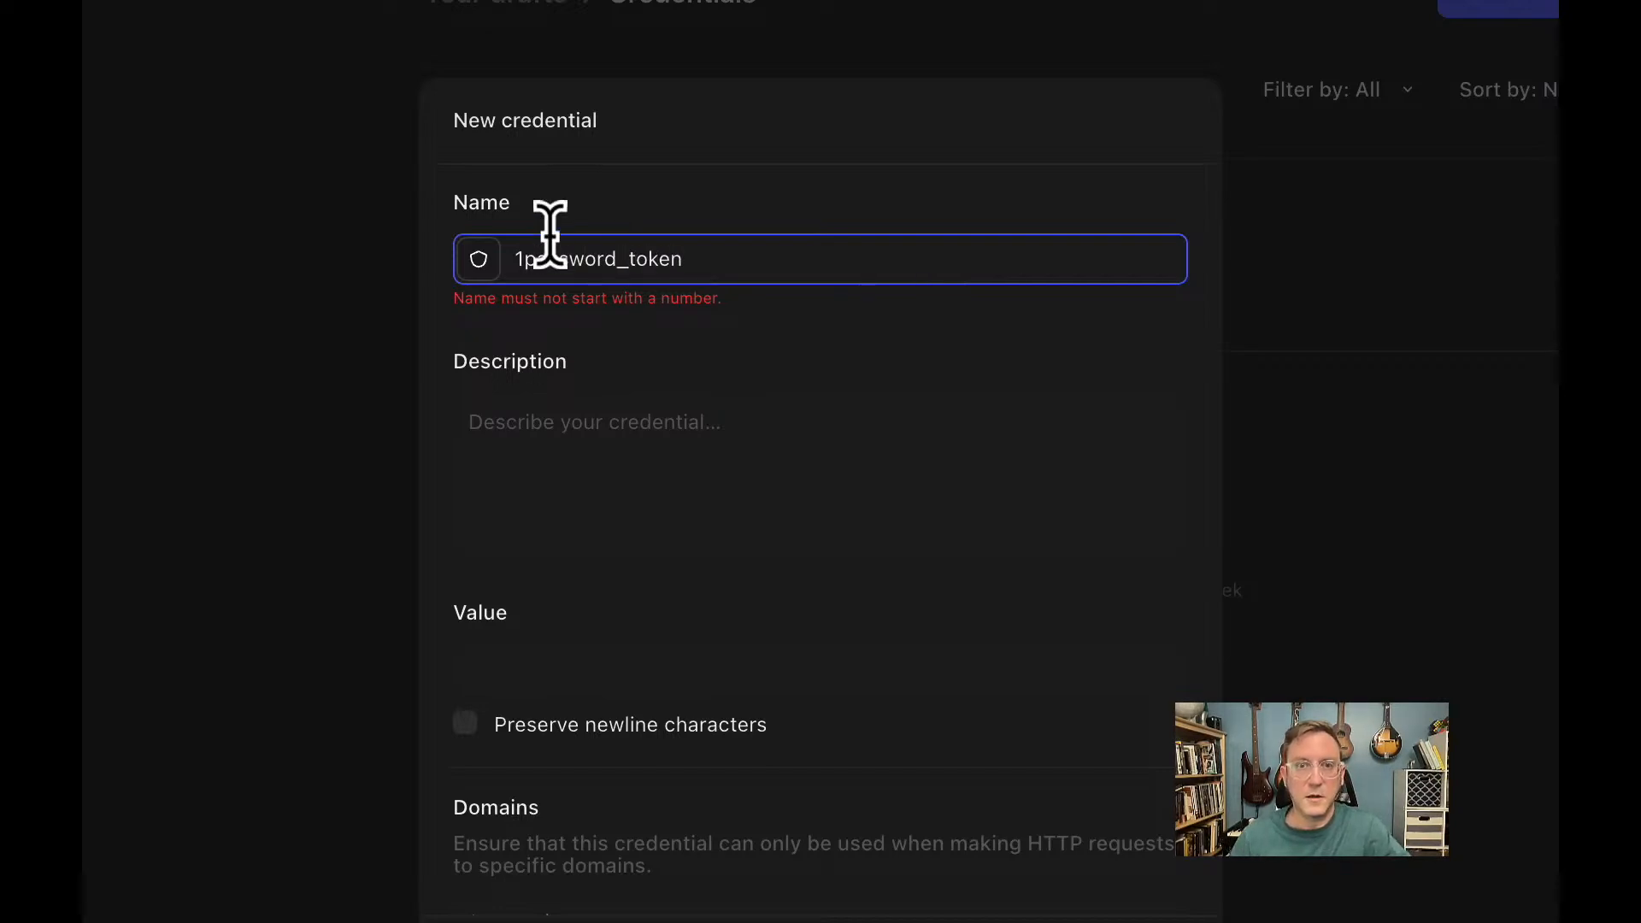
pyautogui.click(524, 258)
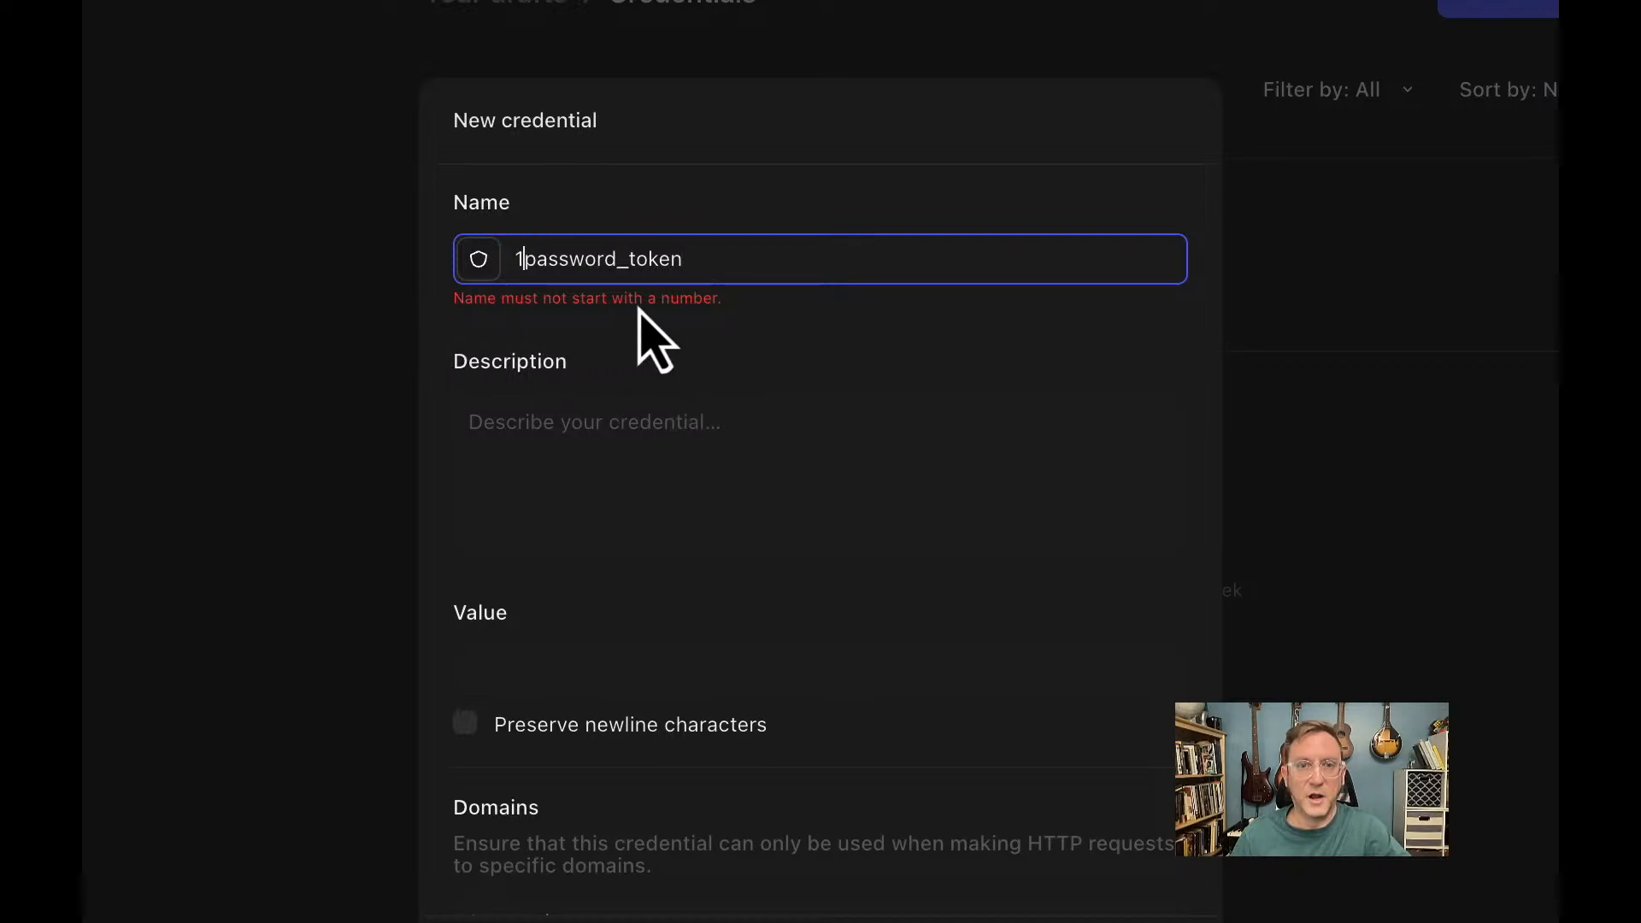
pyautogui.press('BackSpace')
pyautogui.write('one')
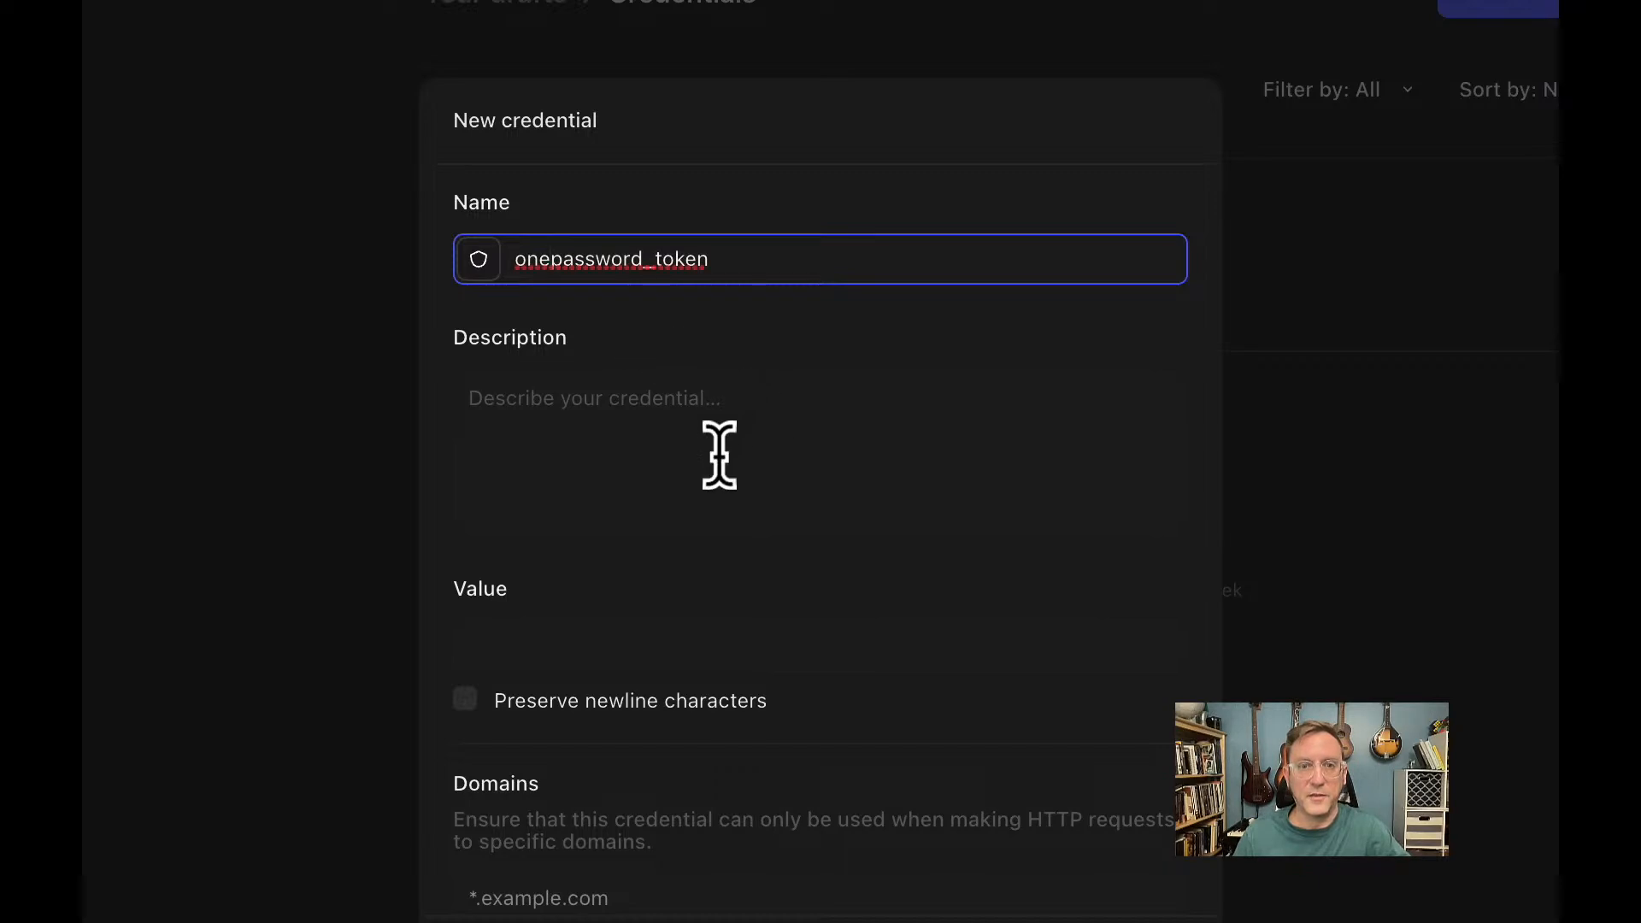
# Paste the secret token as its value, allow All teams & drafts, and save it.
pyautogui.click(552, 647)
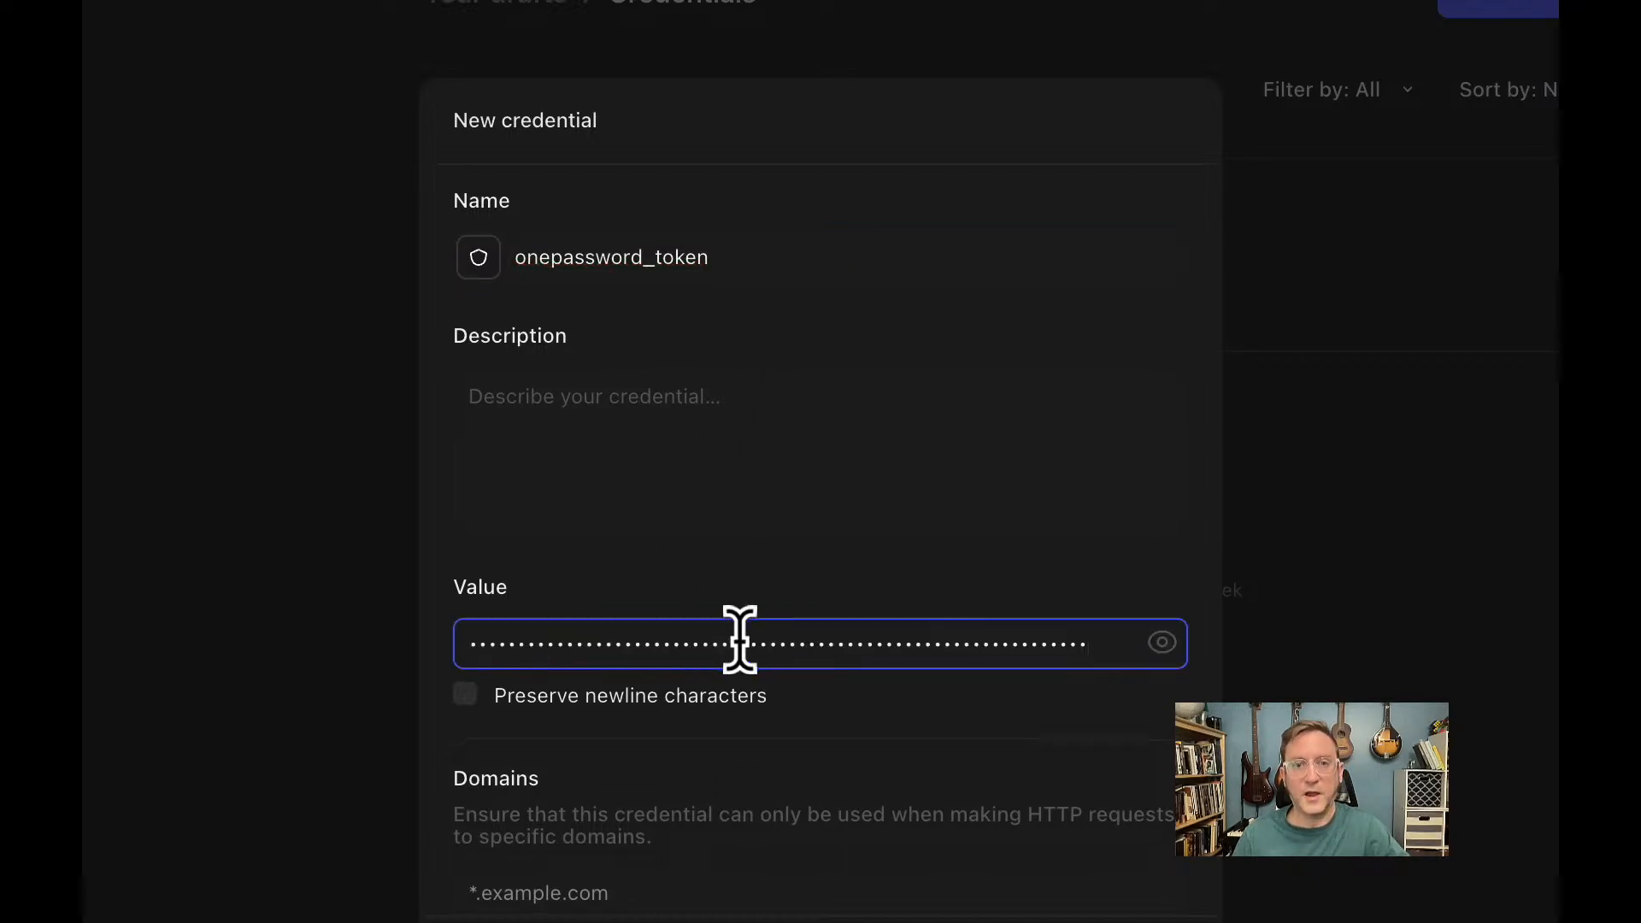
pyautogui.scroll(-4, 741, 641)
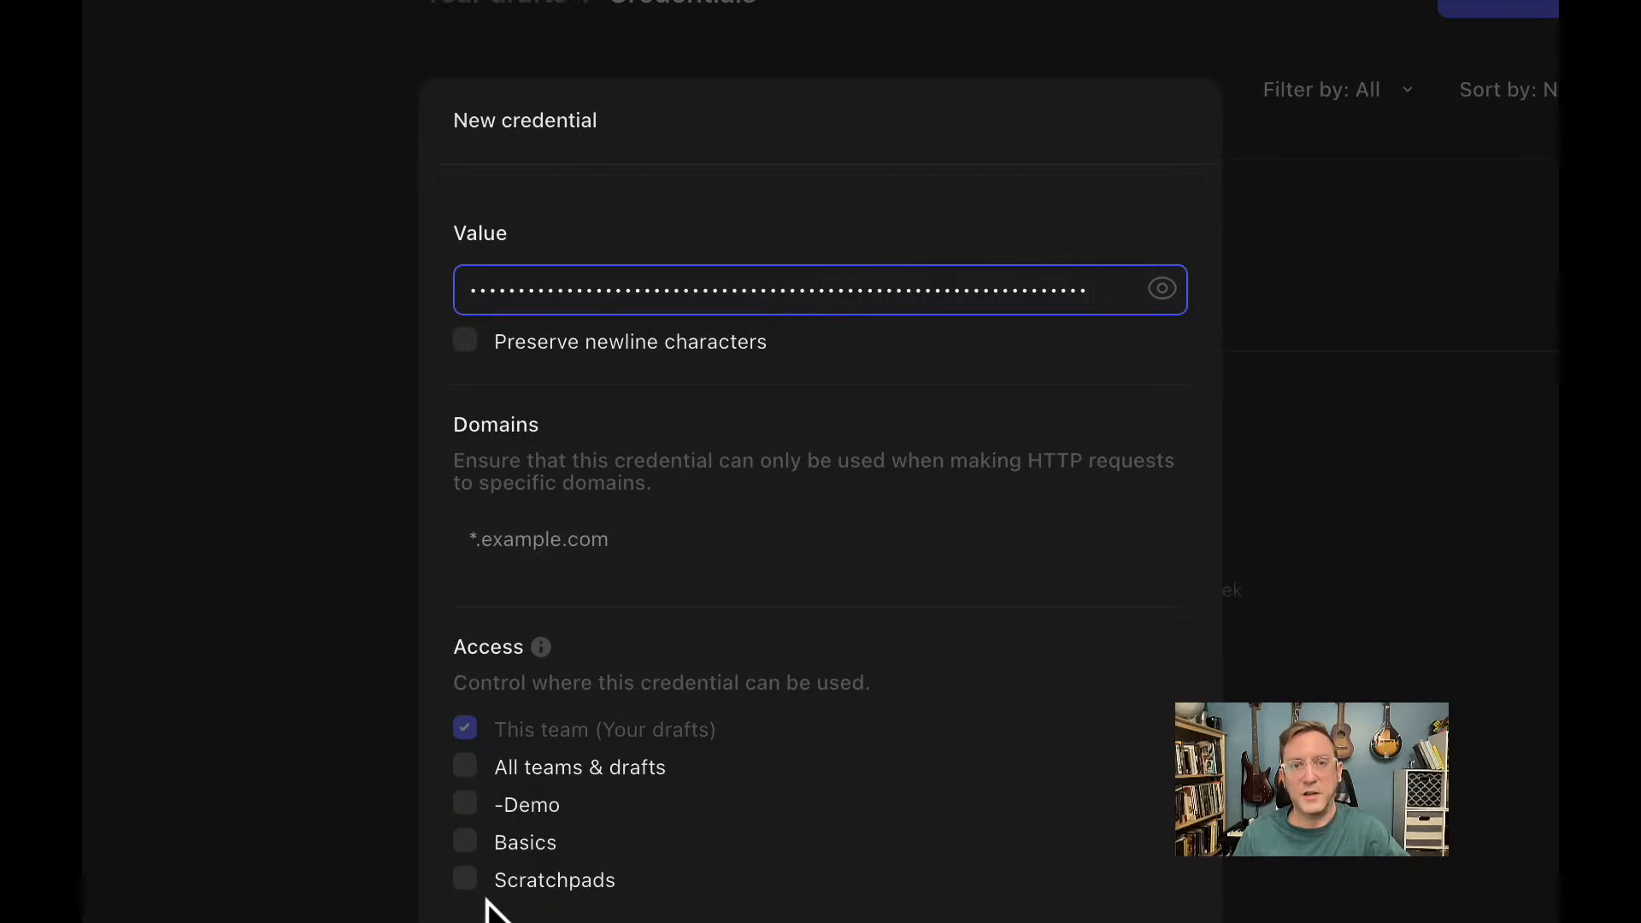
pyautogui.click(469, 769)
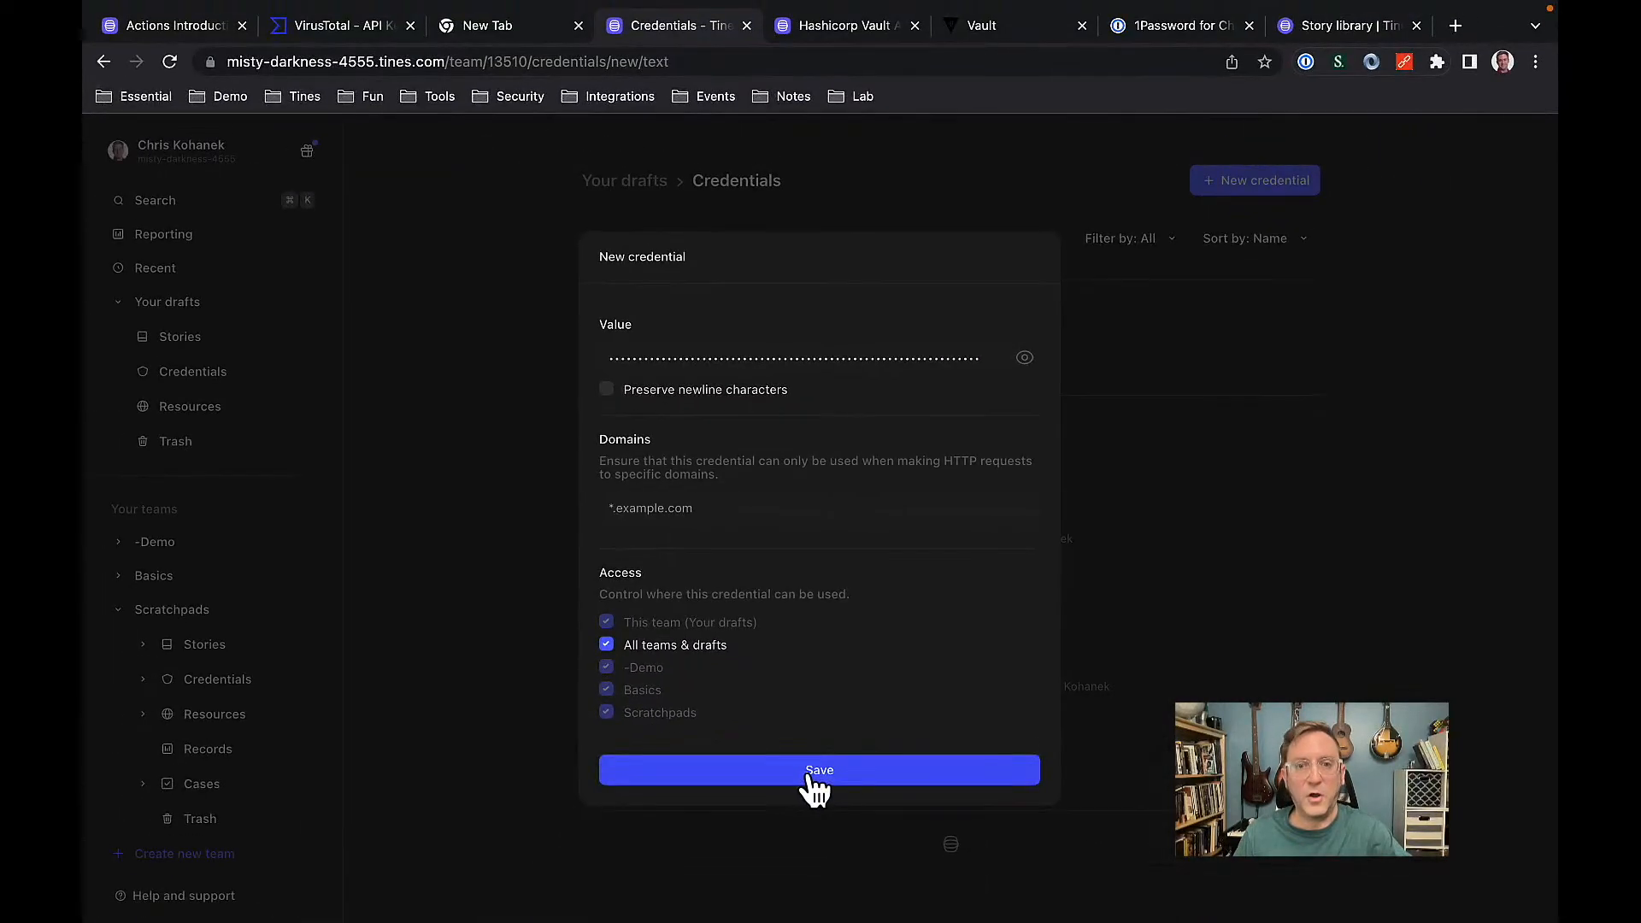
pyautogui.click(823, 780)
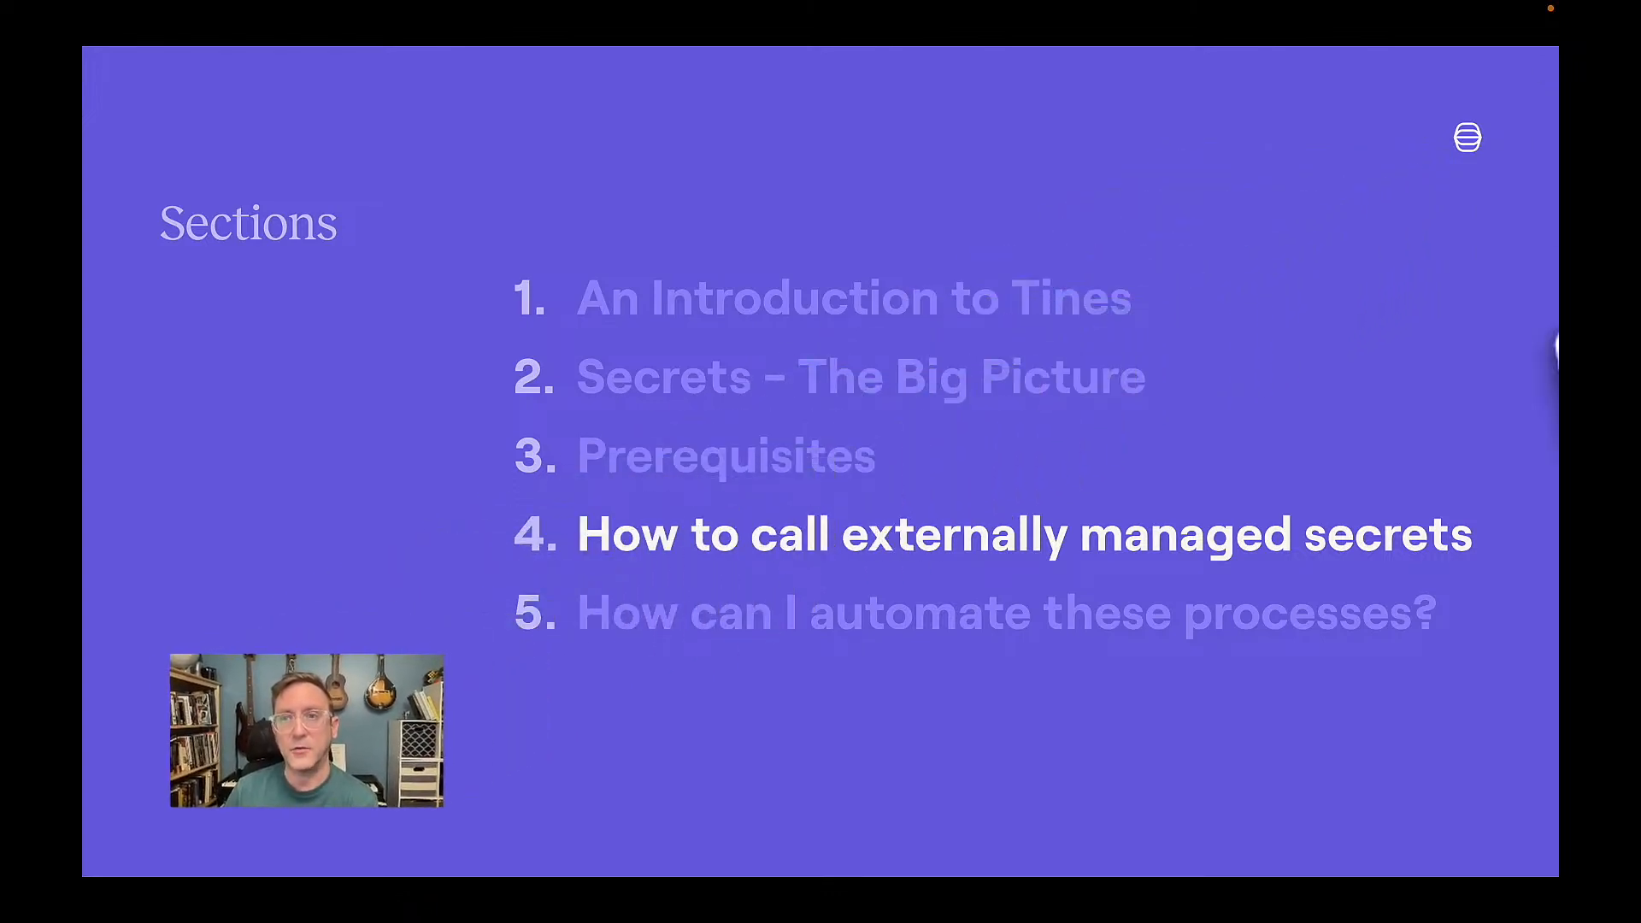
# Advance the slides to the 1Password HTTP Request slide, then on to HC Vault HTTP Request.
pyautogui.press('Right')
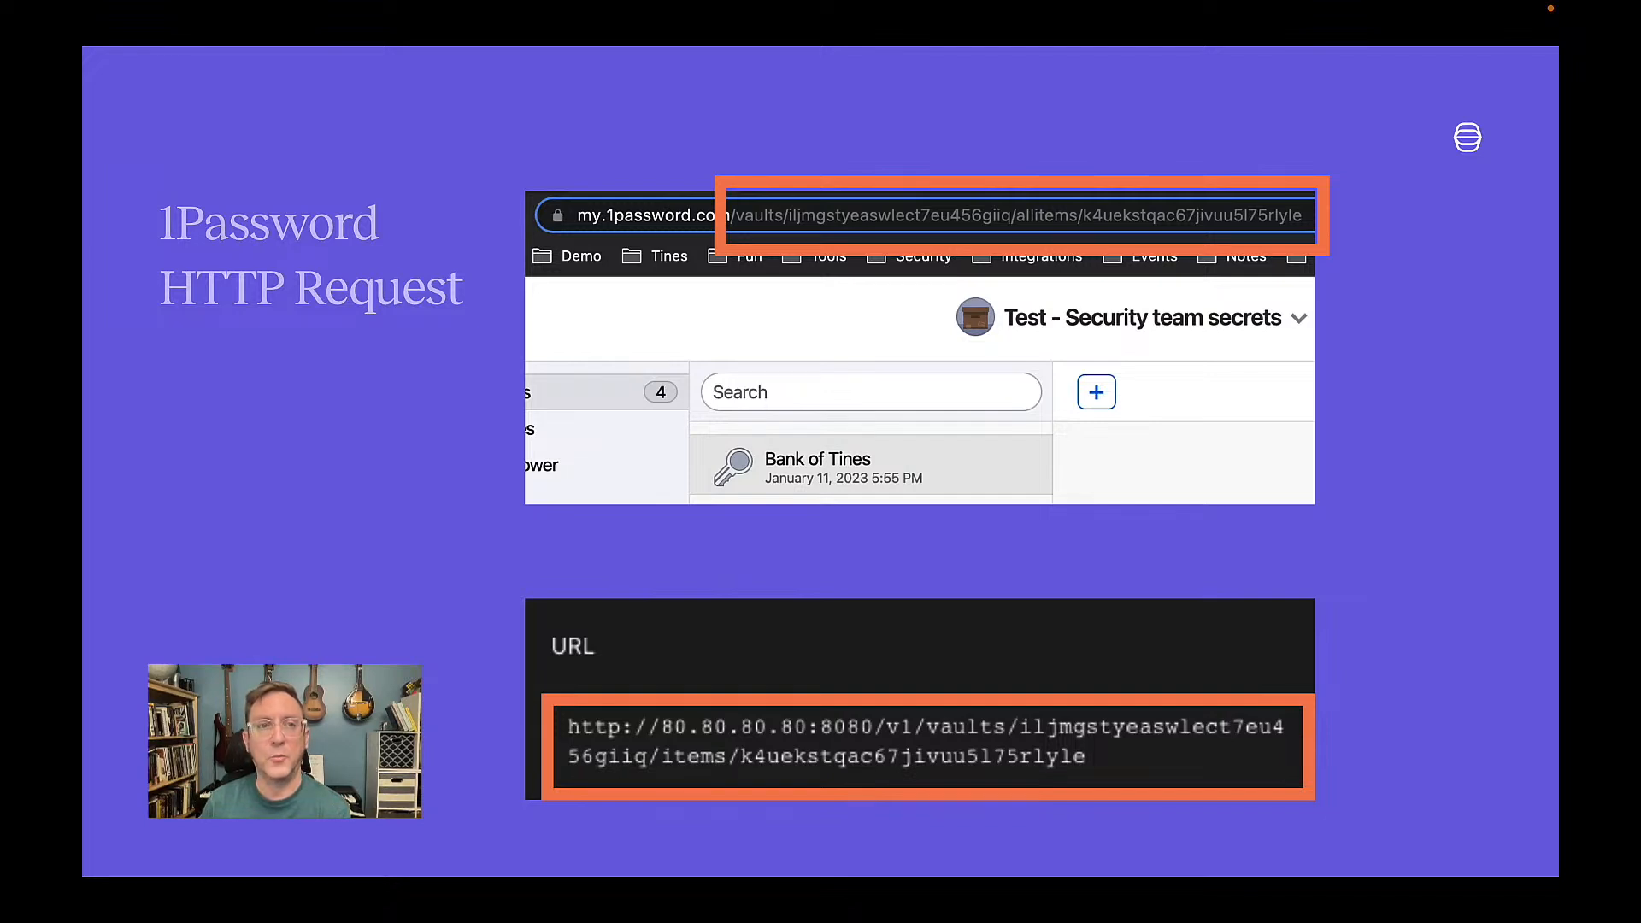
pyautogui.press('Right')
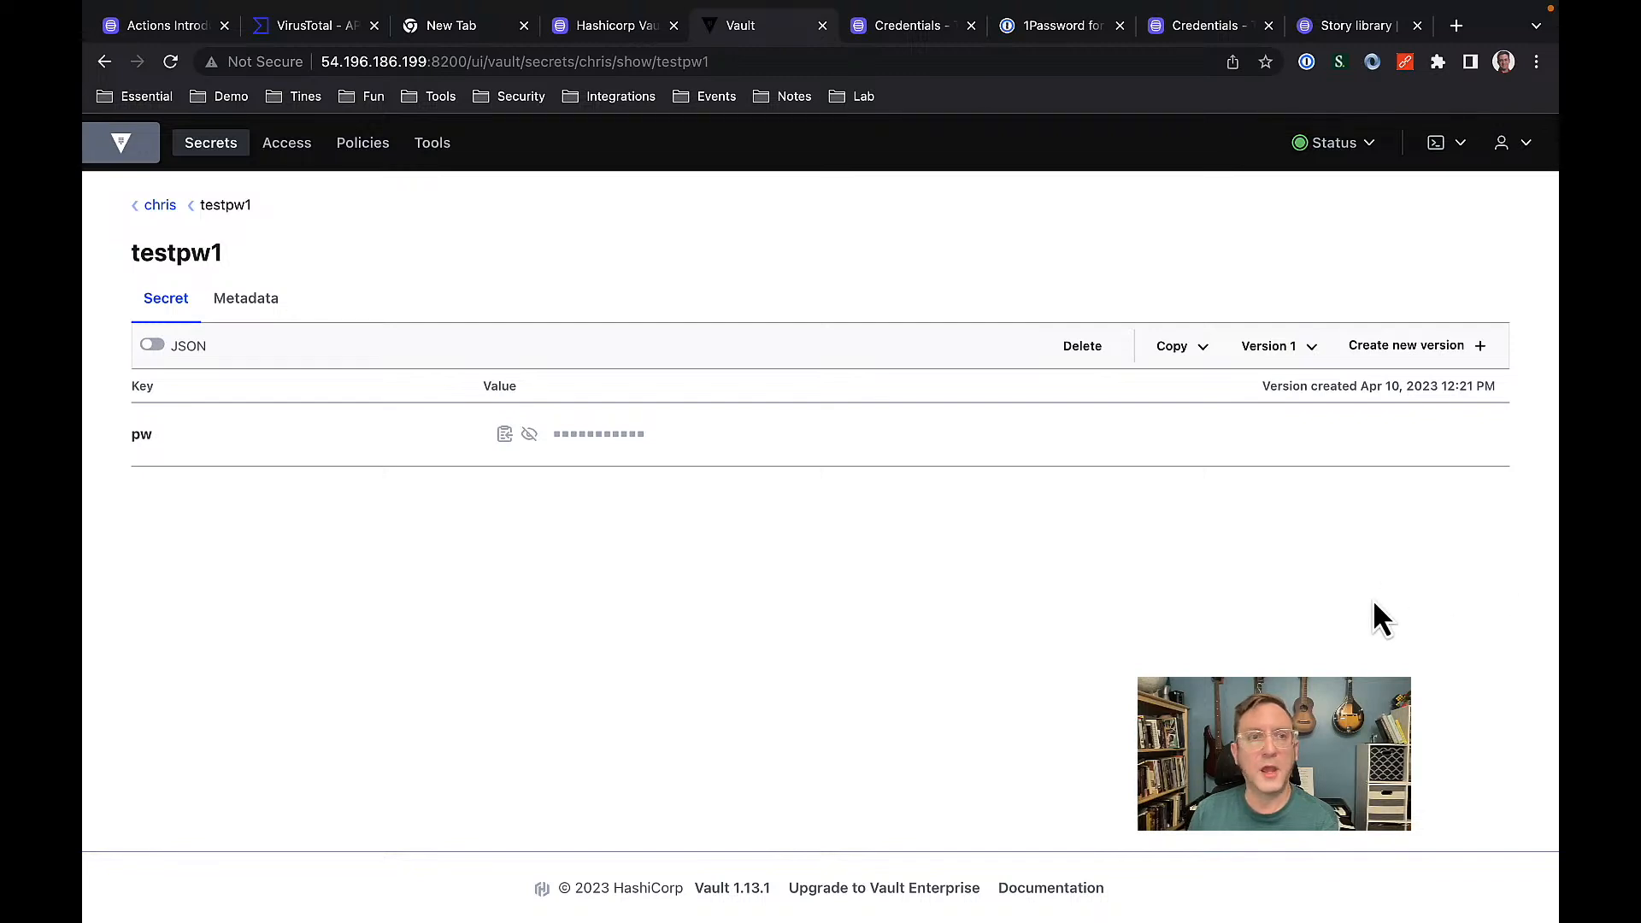
pyautogui.click(161, 207)
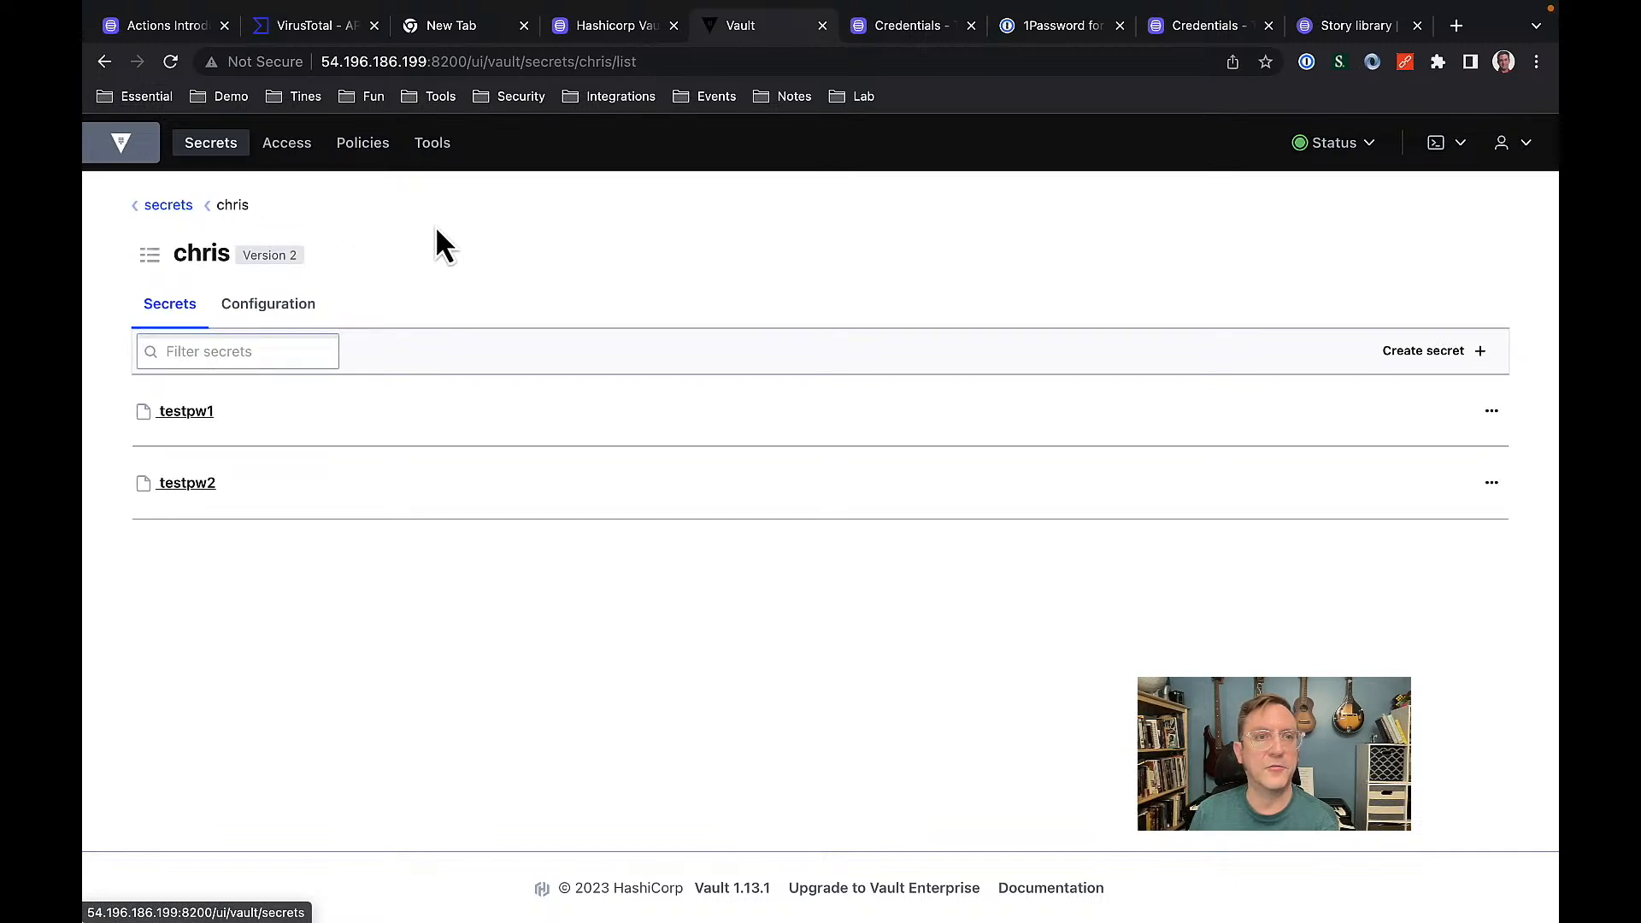
pyautogui.click(198, 414)
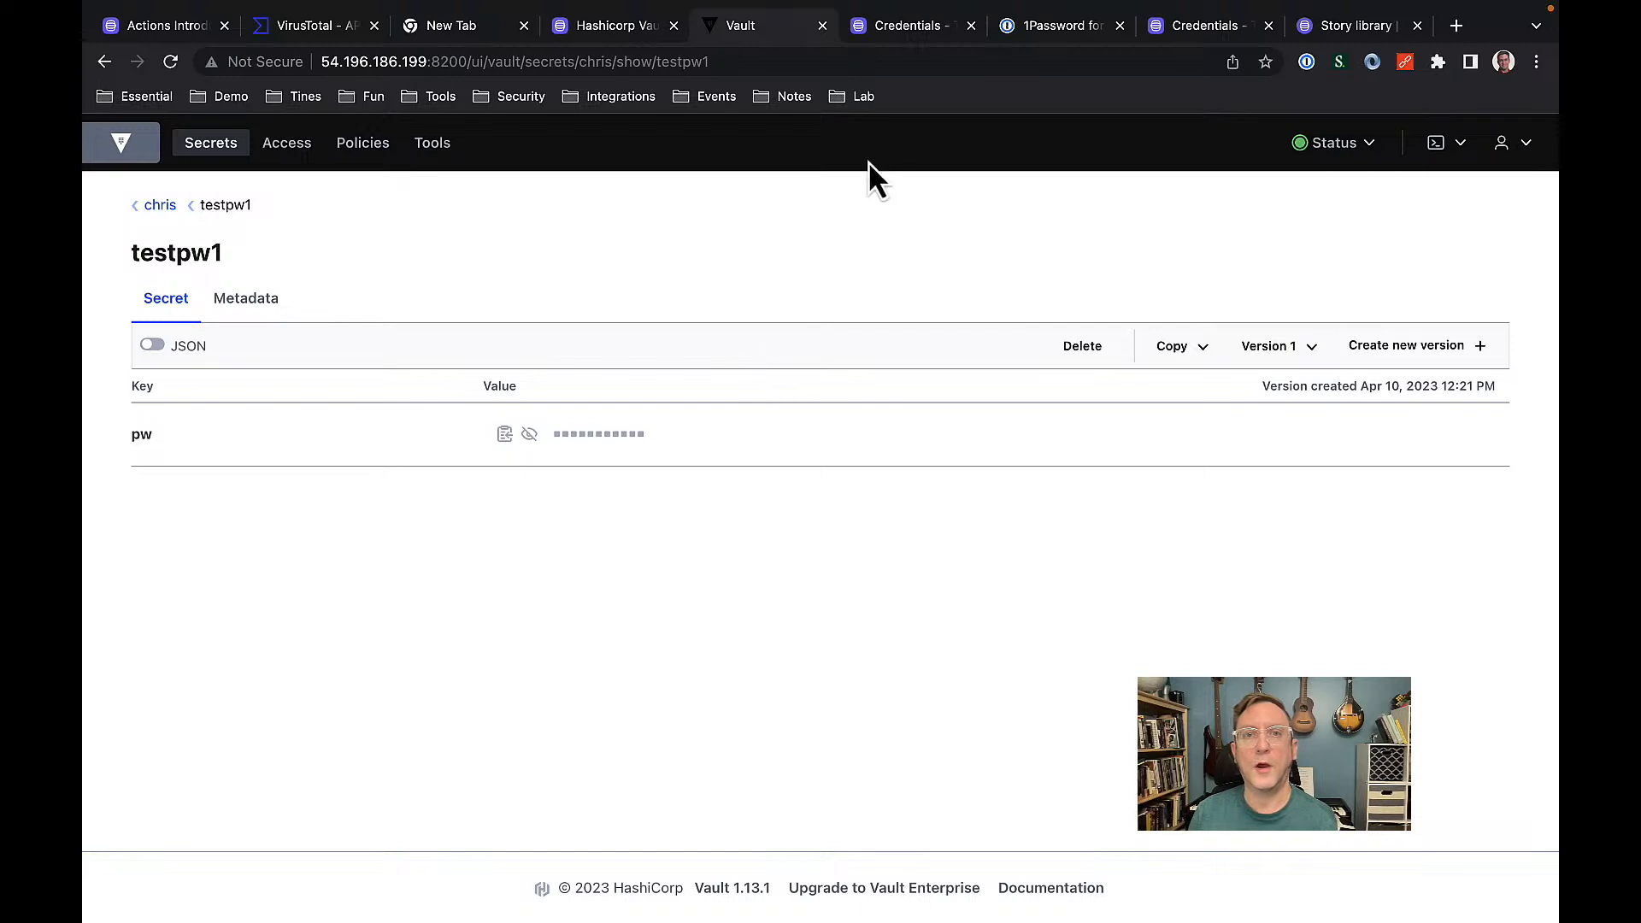
pyautogui.click(906, 33)
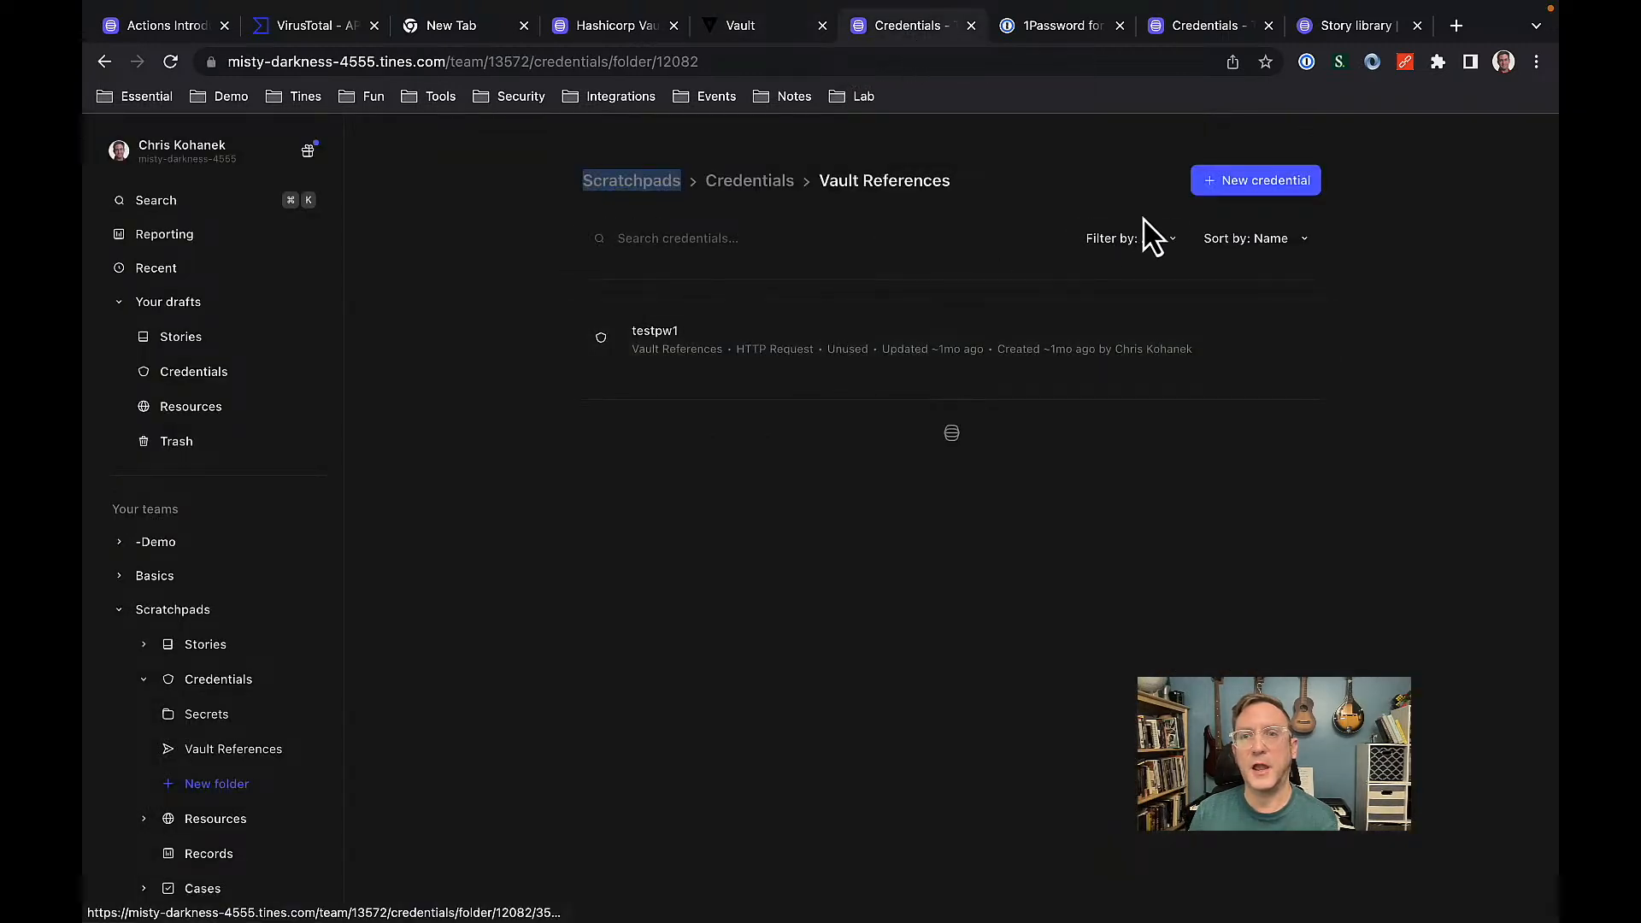
# Open the testpw1 Vault credential and review its GET request to port 8200 with application-json.
pyautogui.click(1280, 179)
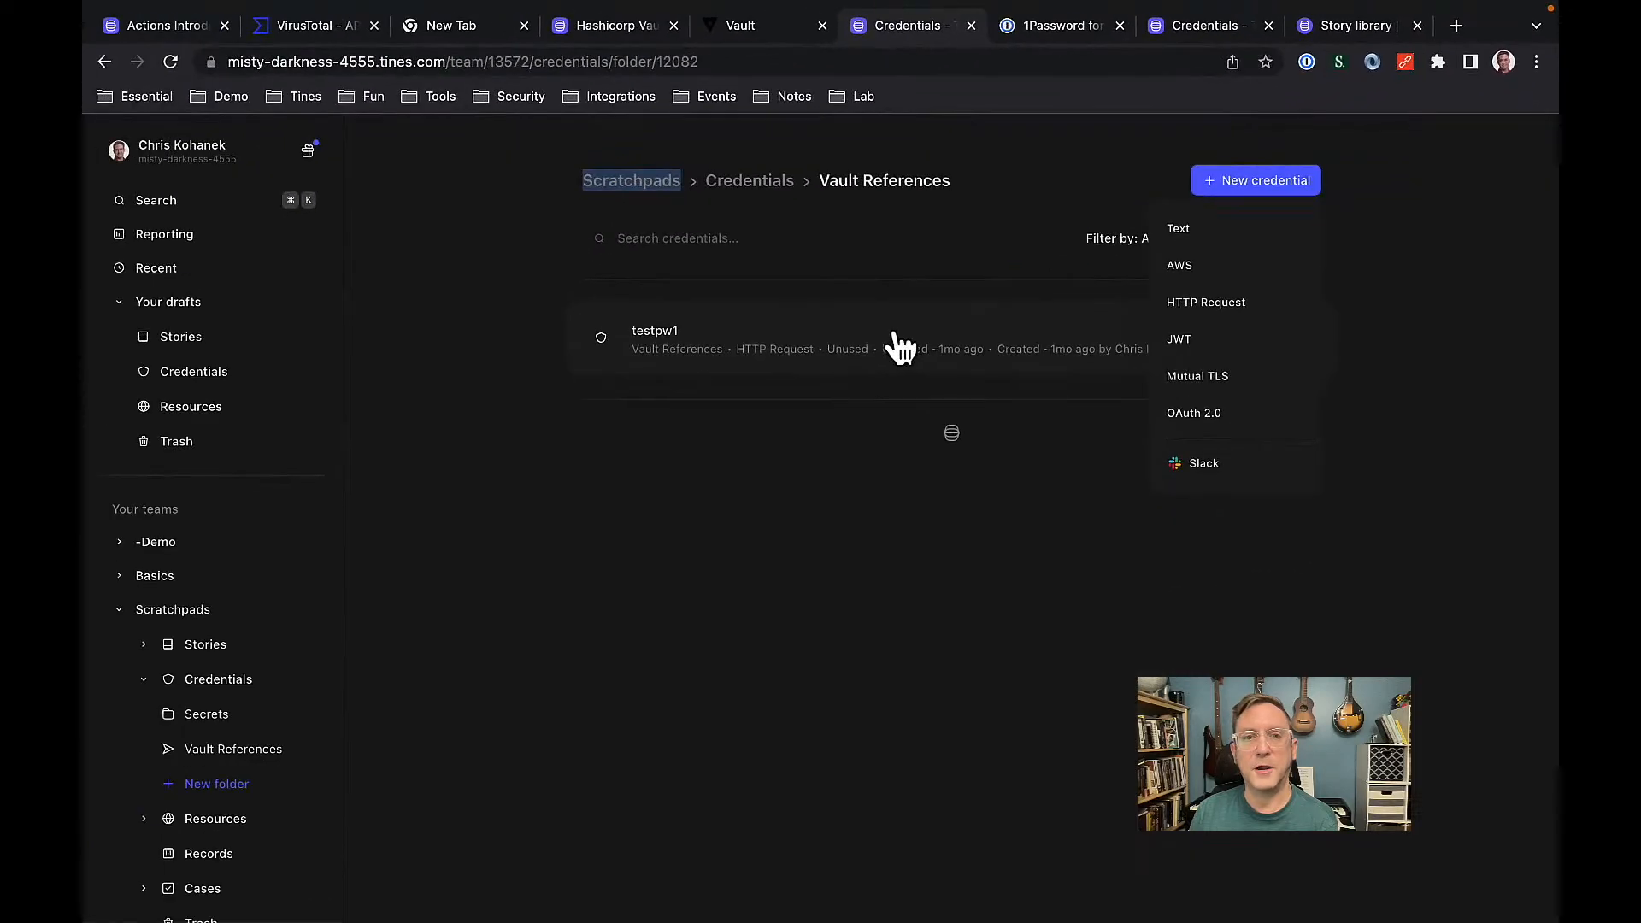
pyautogui.click(899, 346)
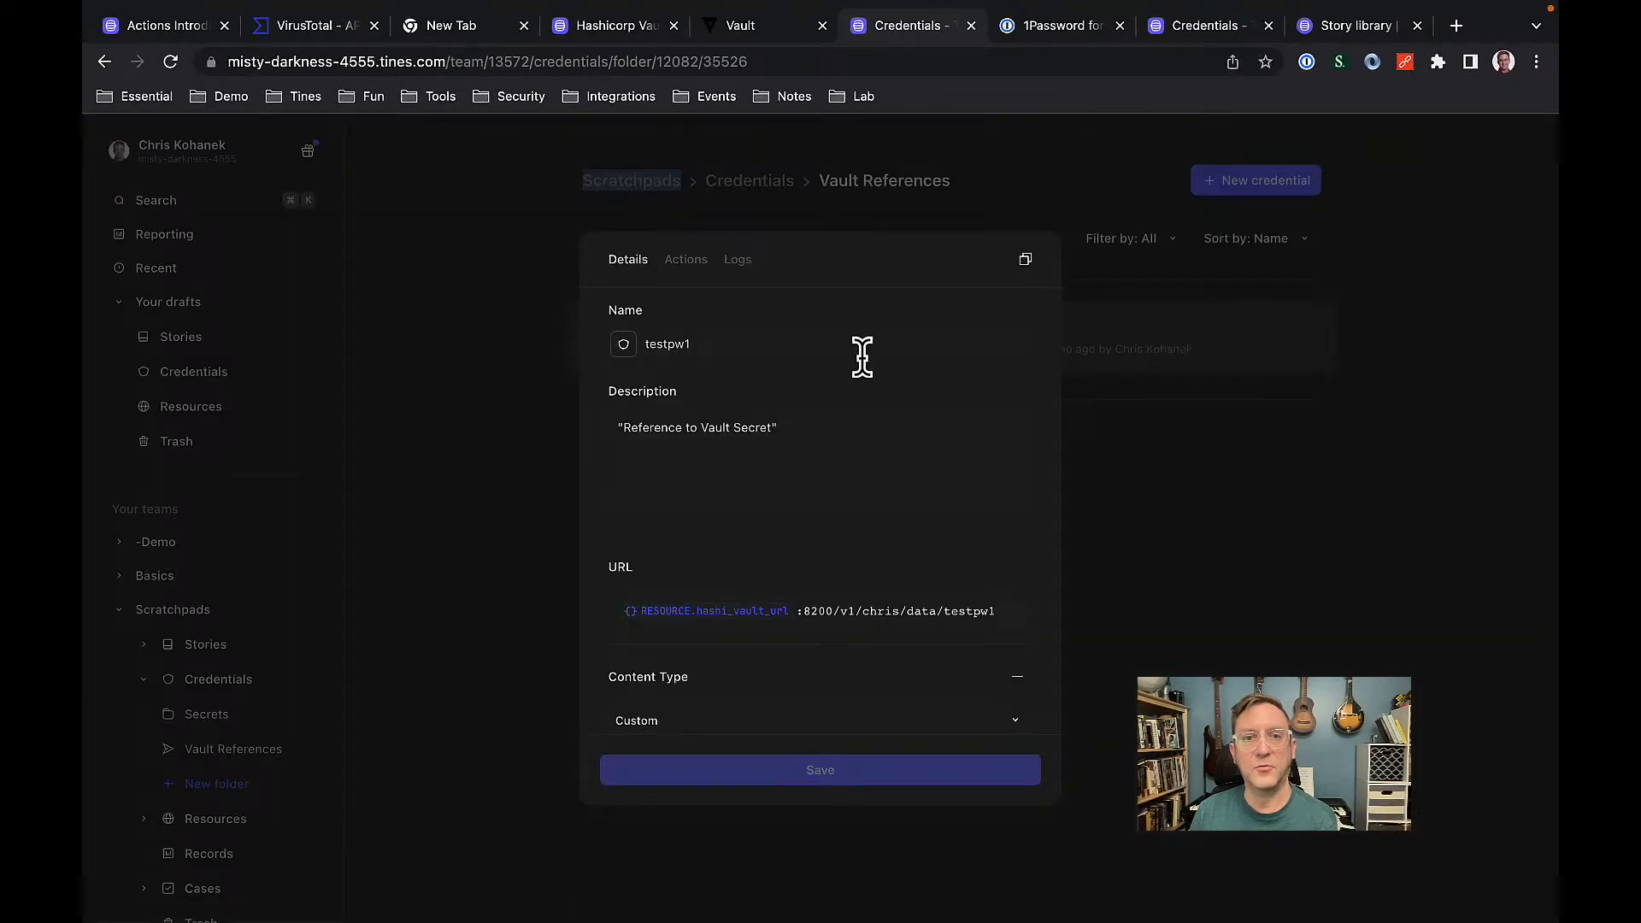
pyautogui.scroll(-2, 901, 419)
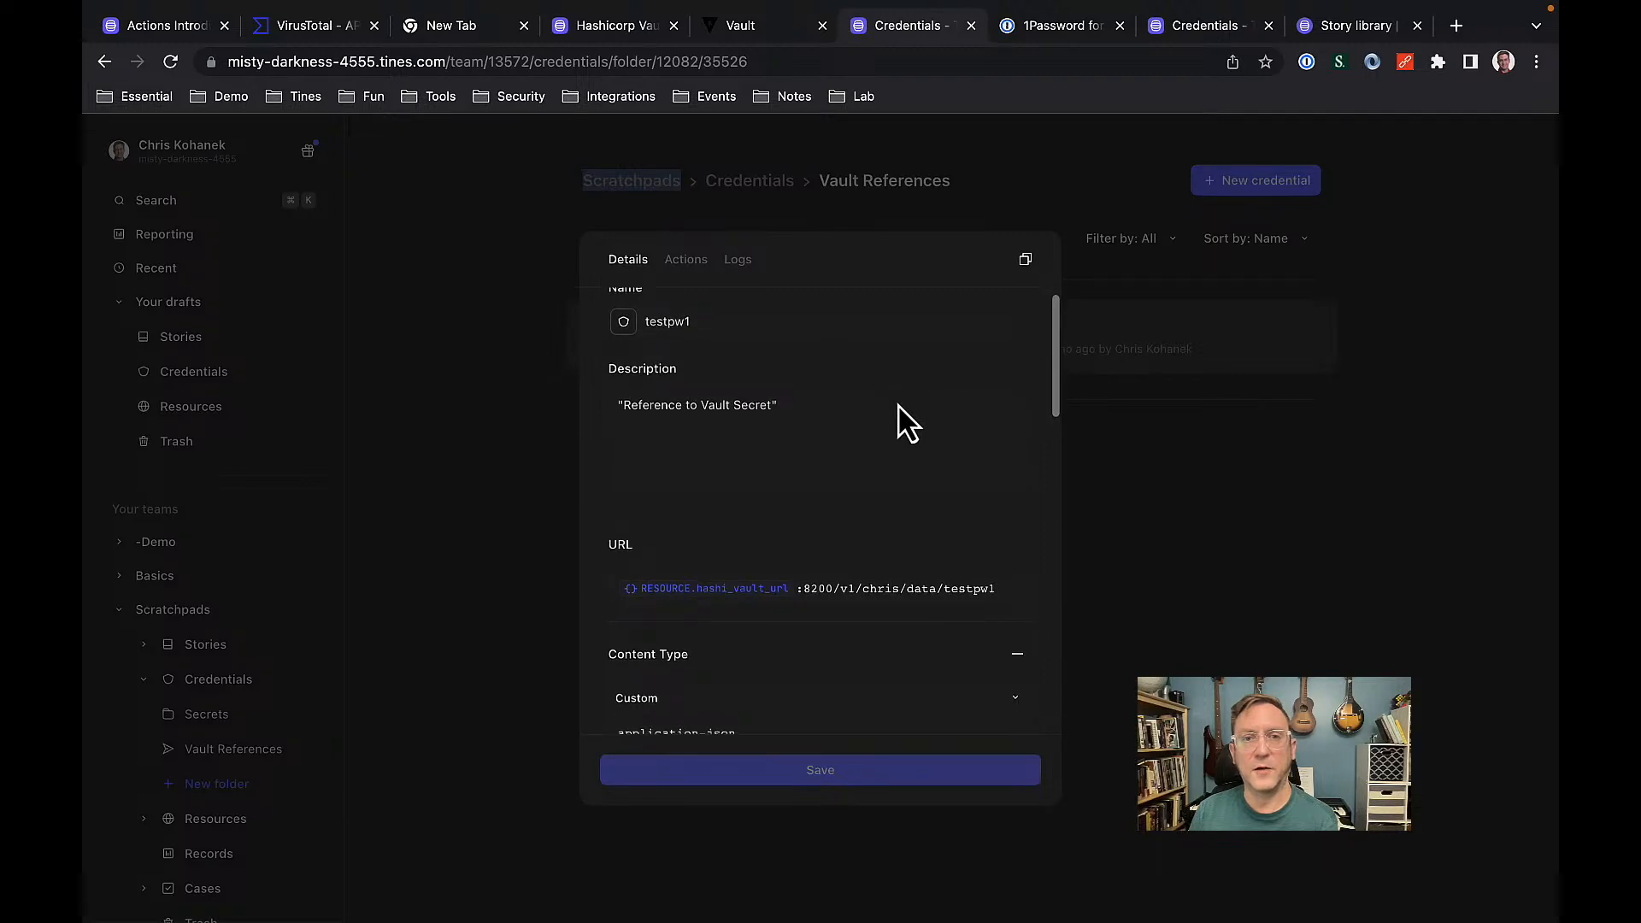
pyautogui.scroll(-1, 902, 419)
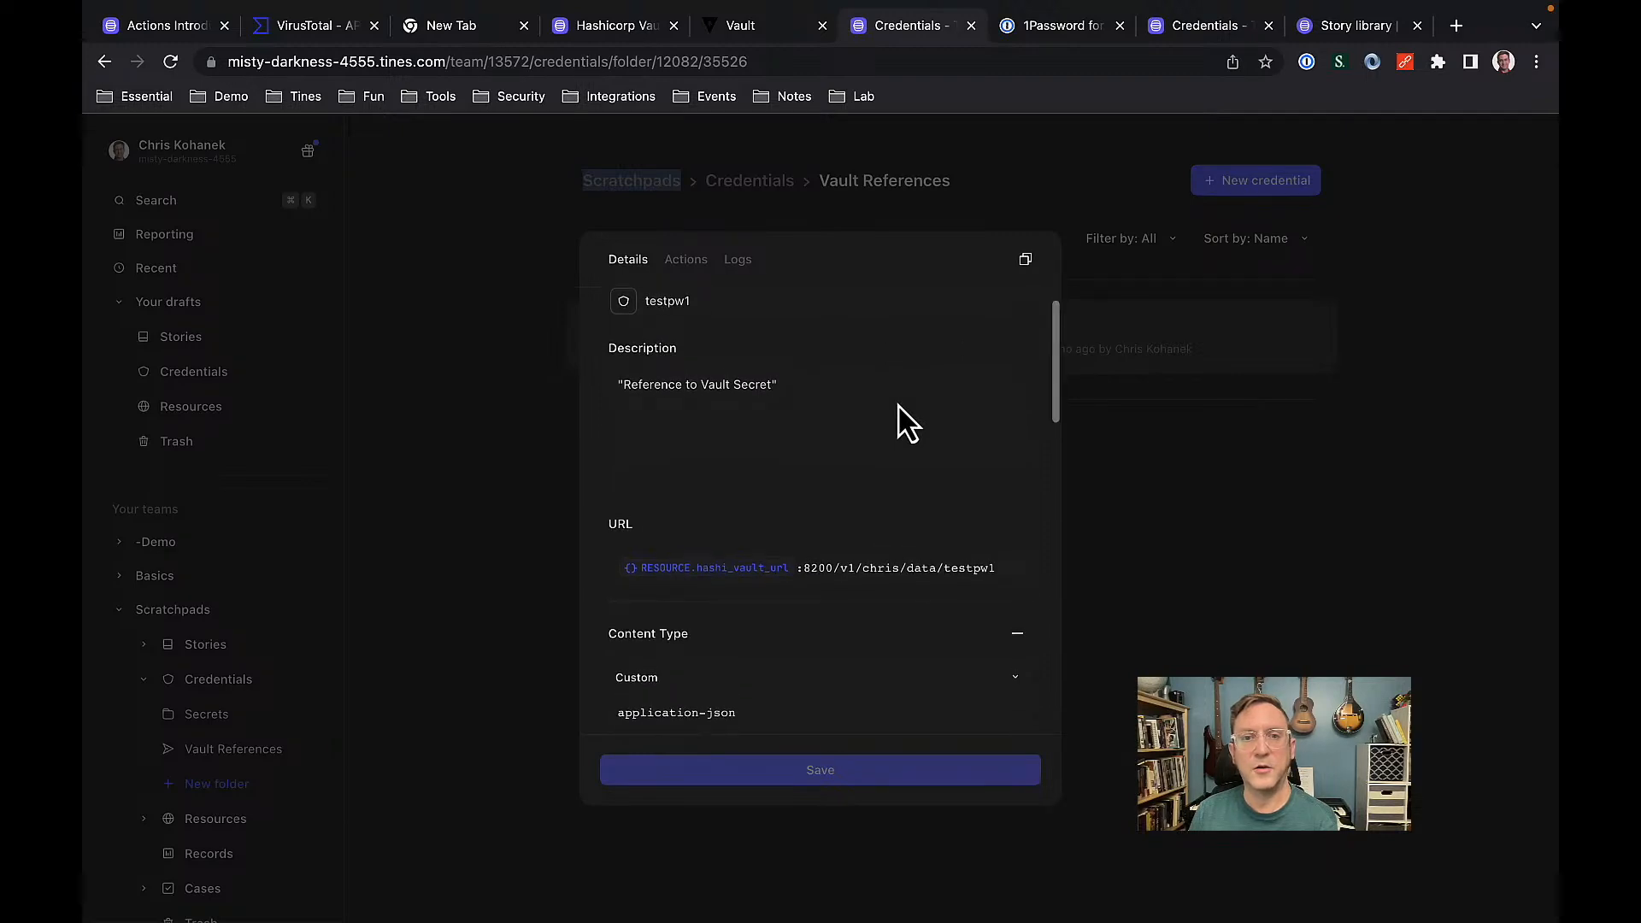
pyautogui.scroll(-5, 902, 418)
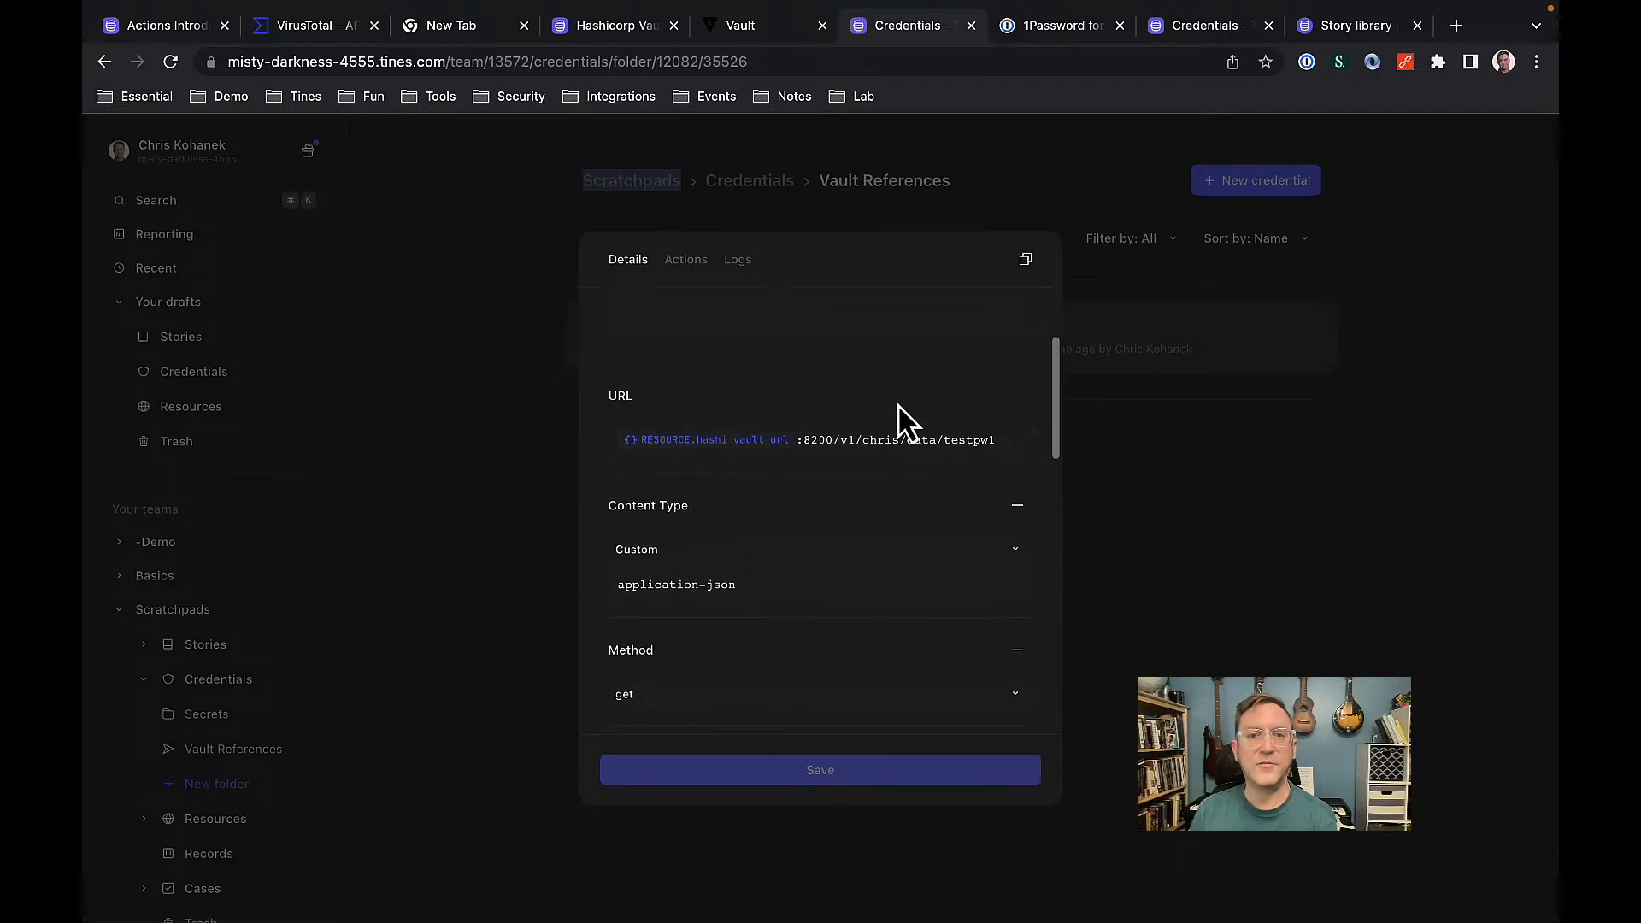
pyautogui.scroll(-1, 902, 419)
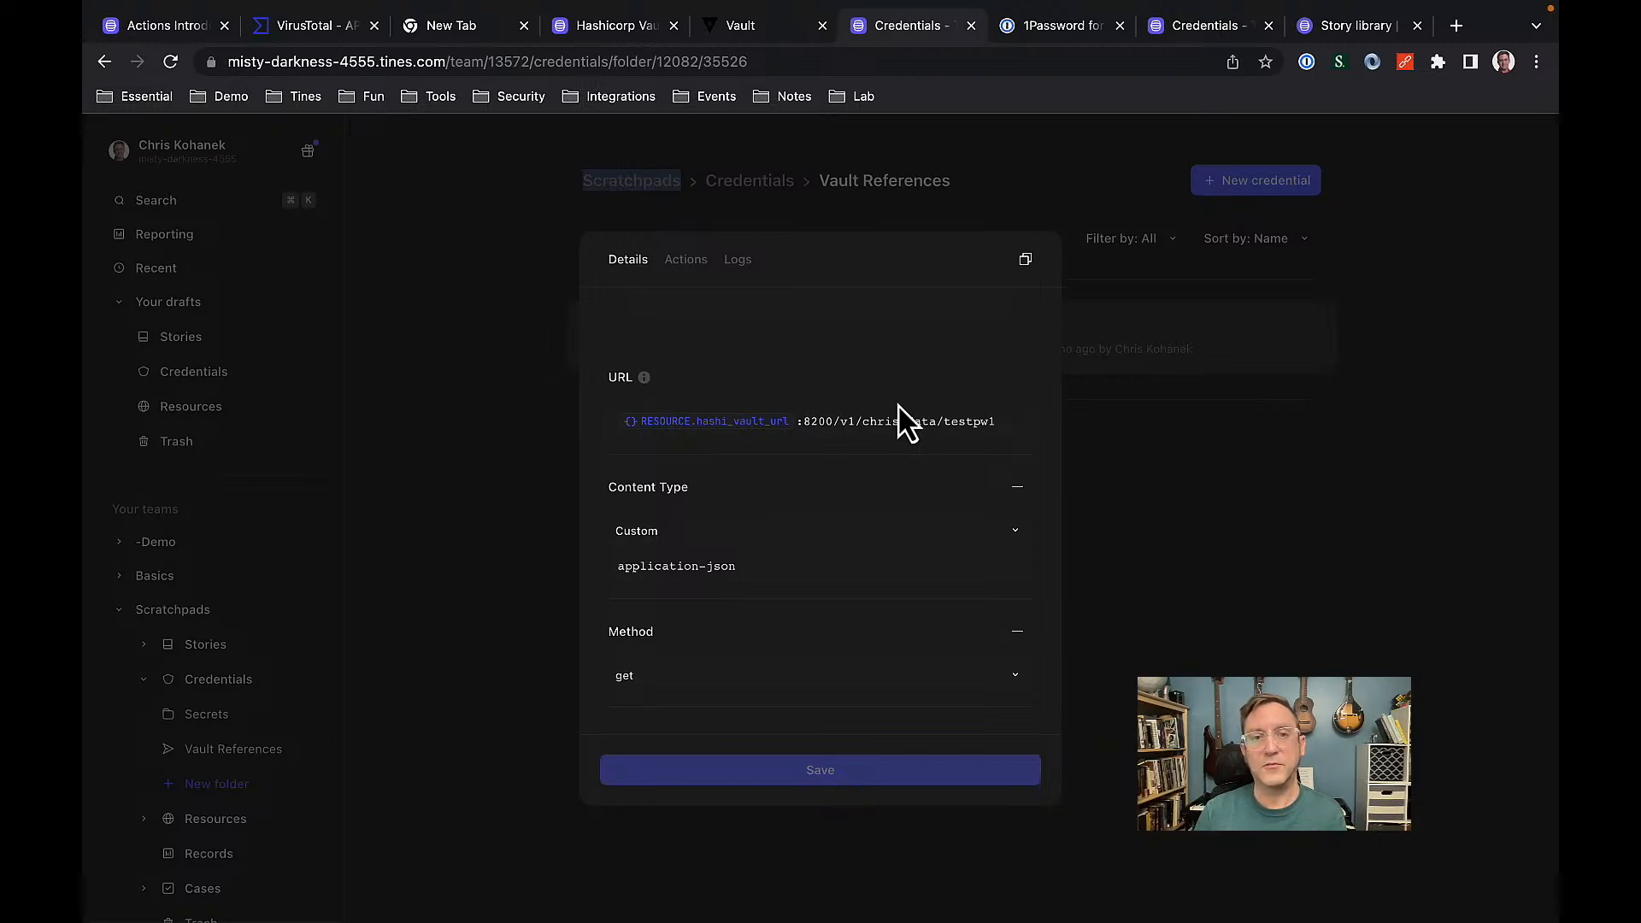
pyautogui.scroll(3, 868, 394)
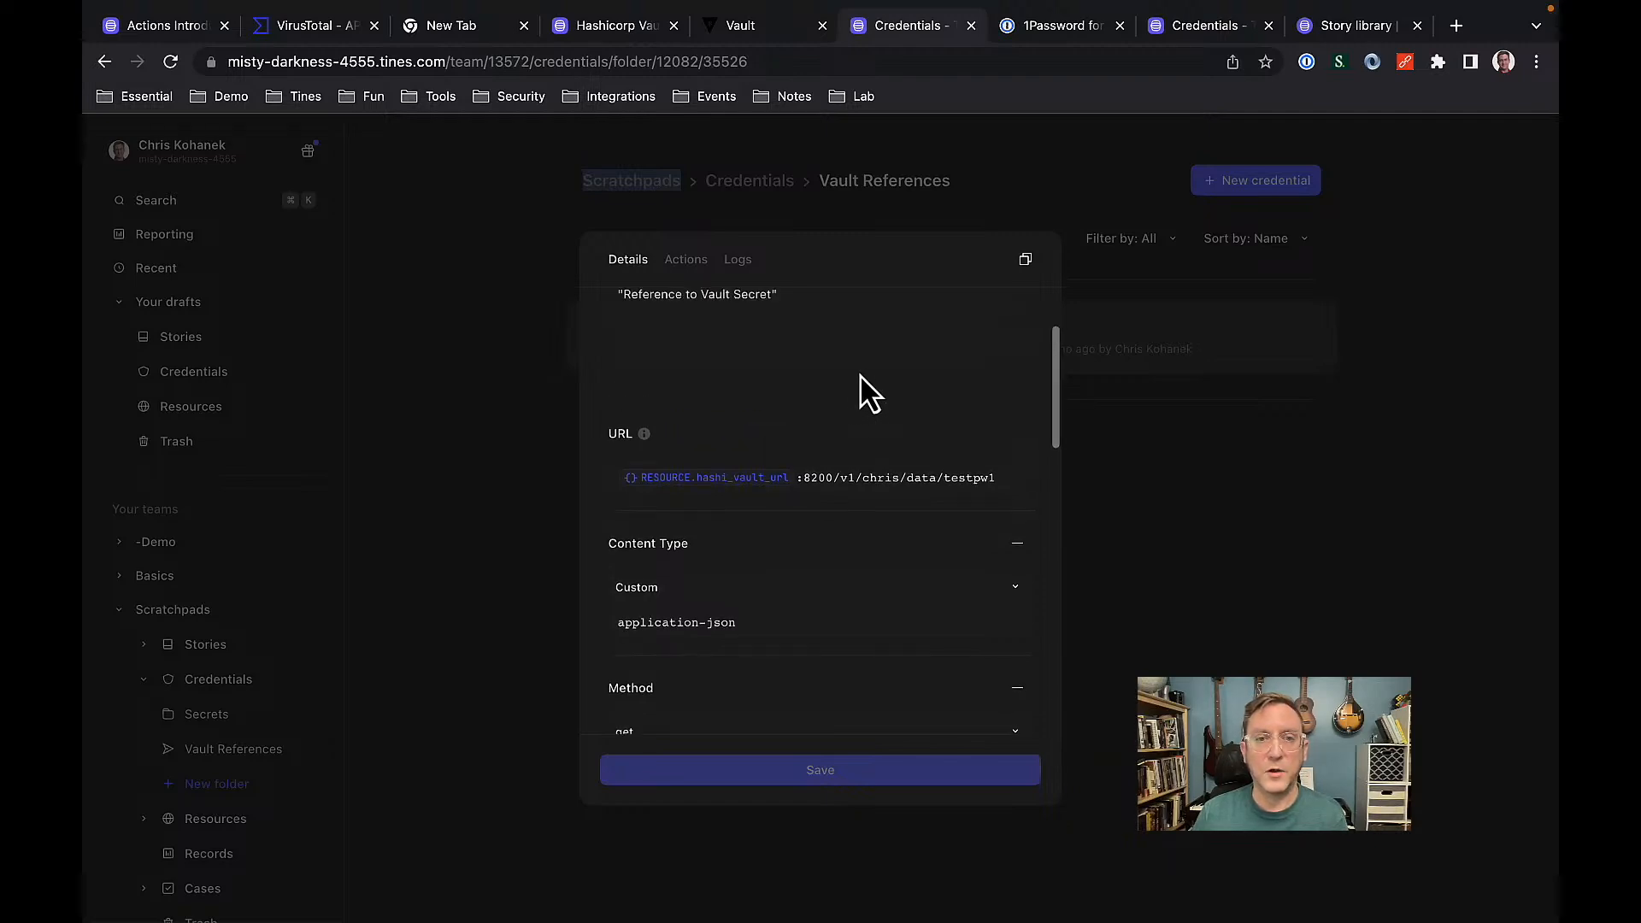
pyautogui.scroll(-2, 819, 393)
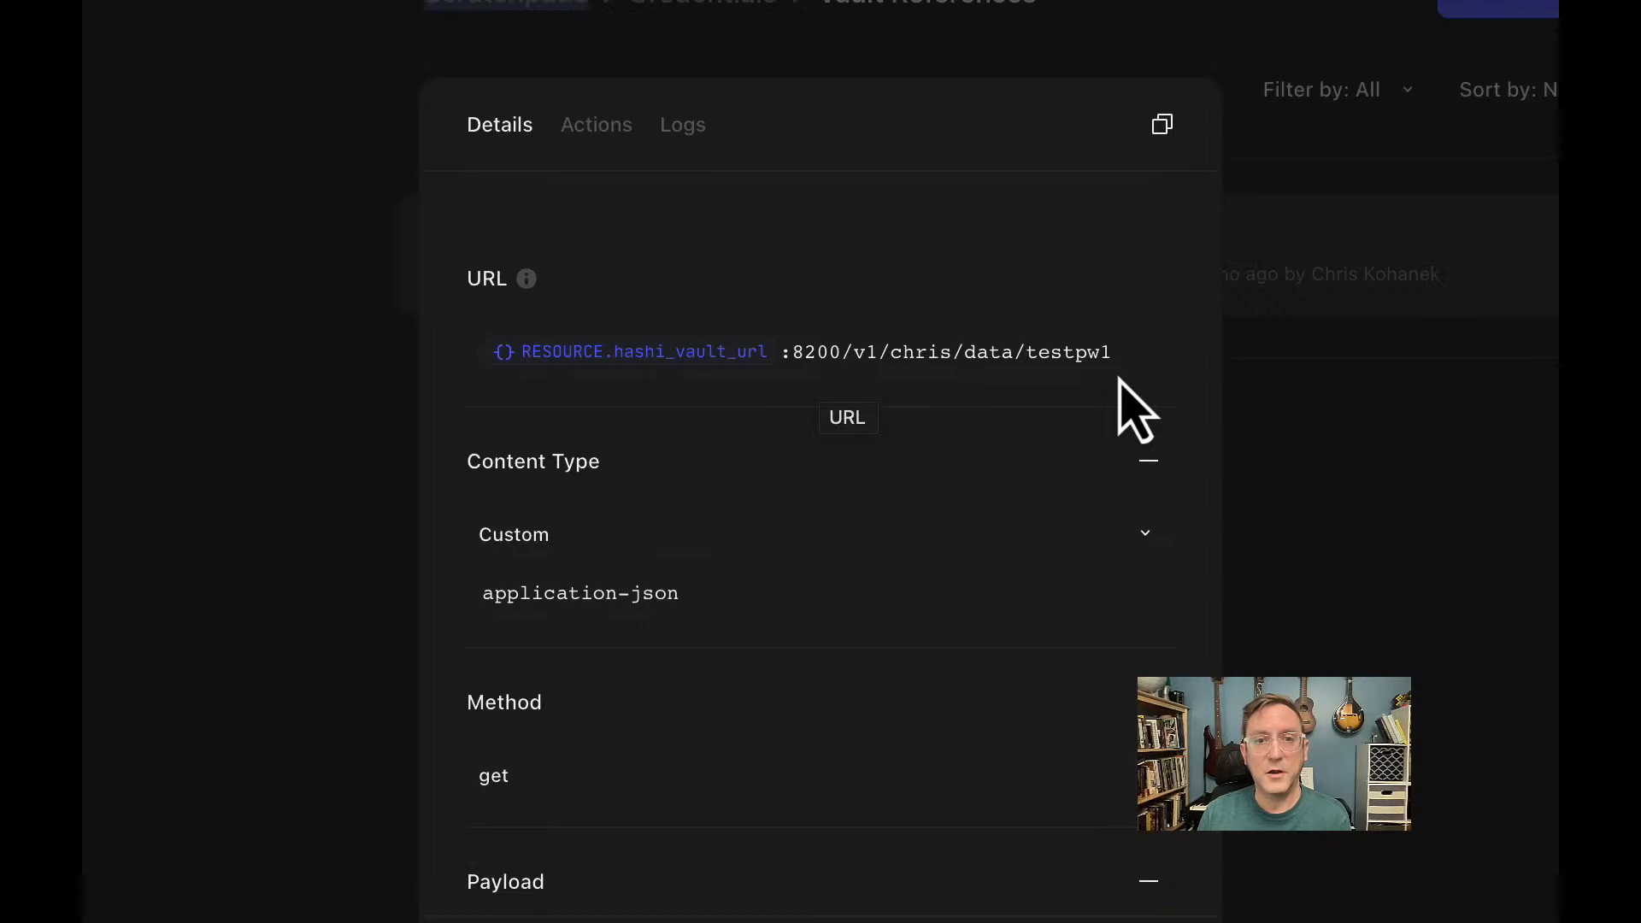
# Run the testpw1 request to preview the status 200 Vault response.
pyautogui.scroll(-3, 1119, 381)
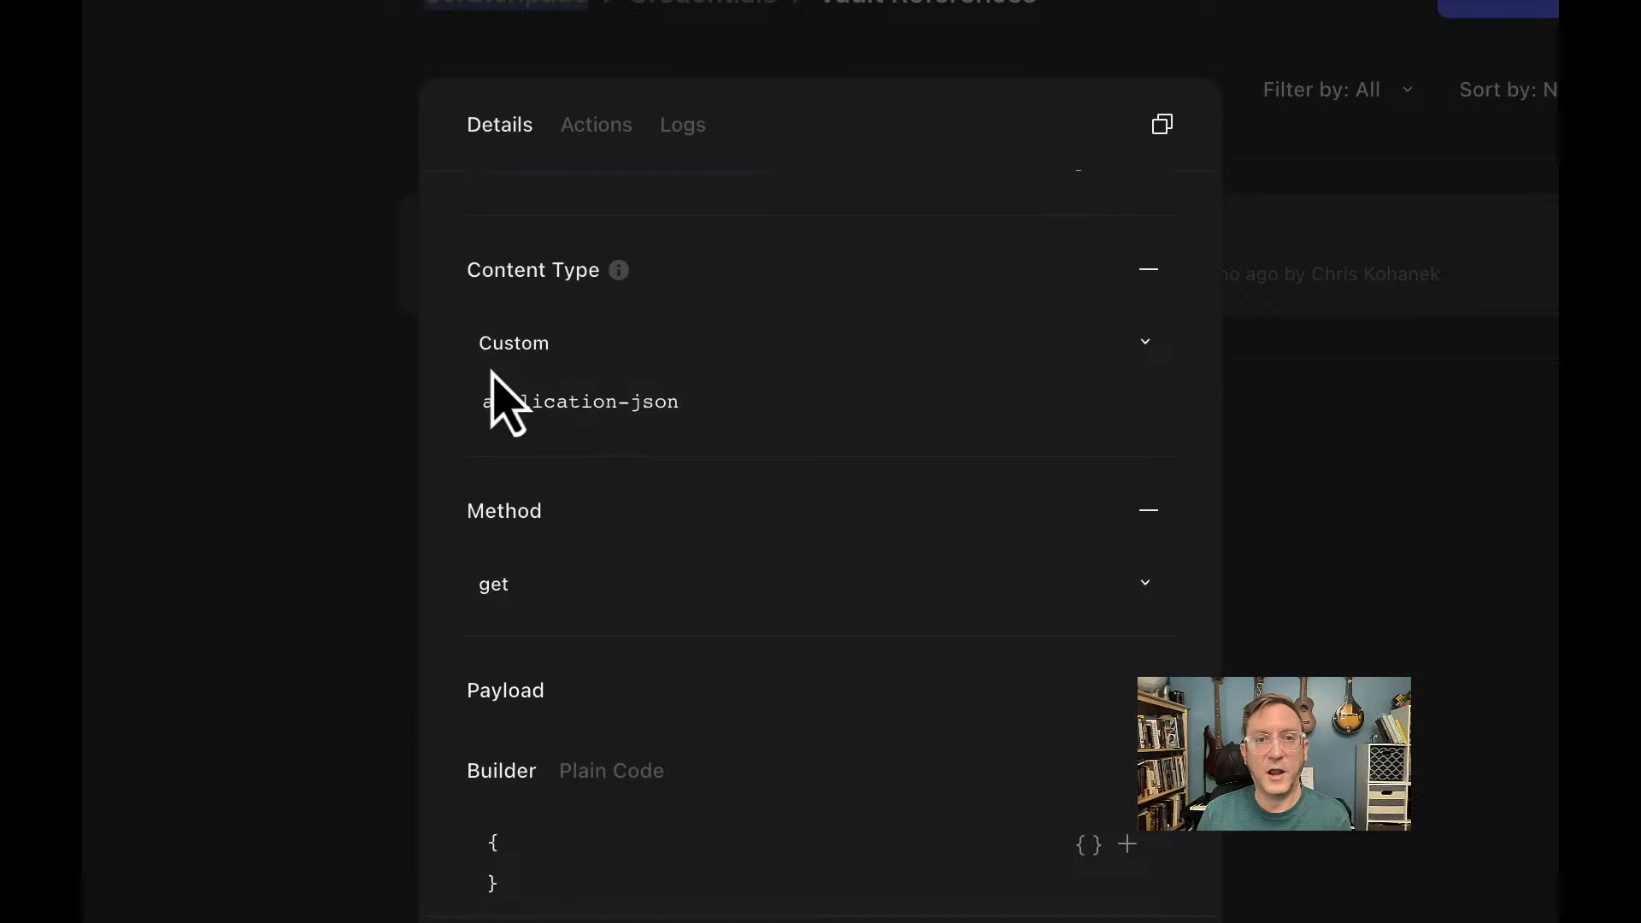
pyautogui.scroll(-2, 621, 472)
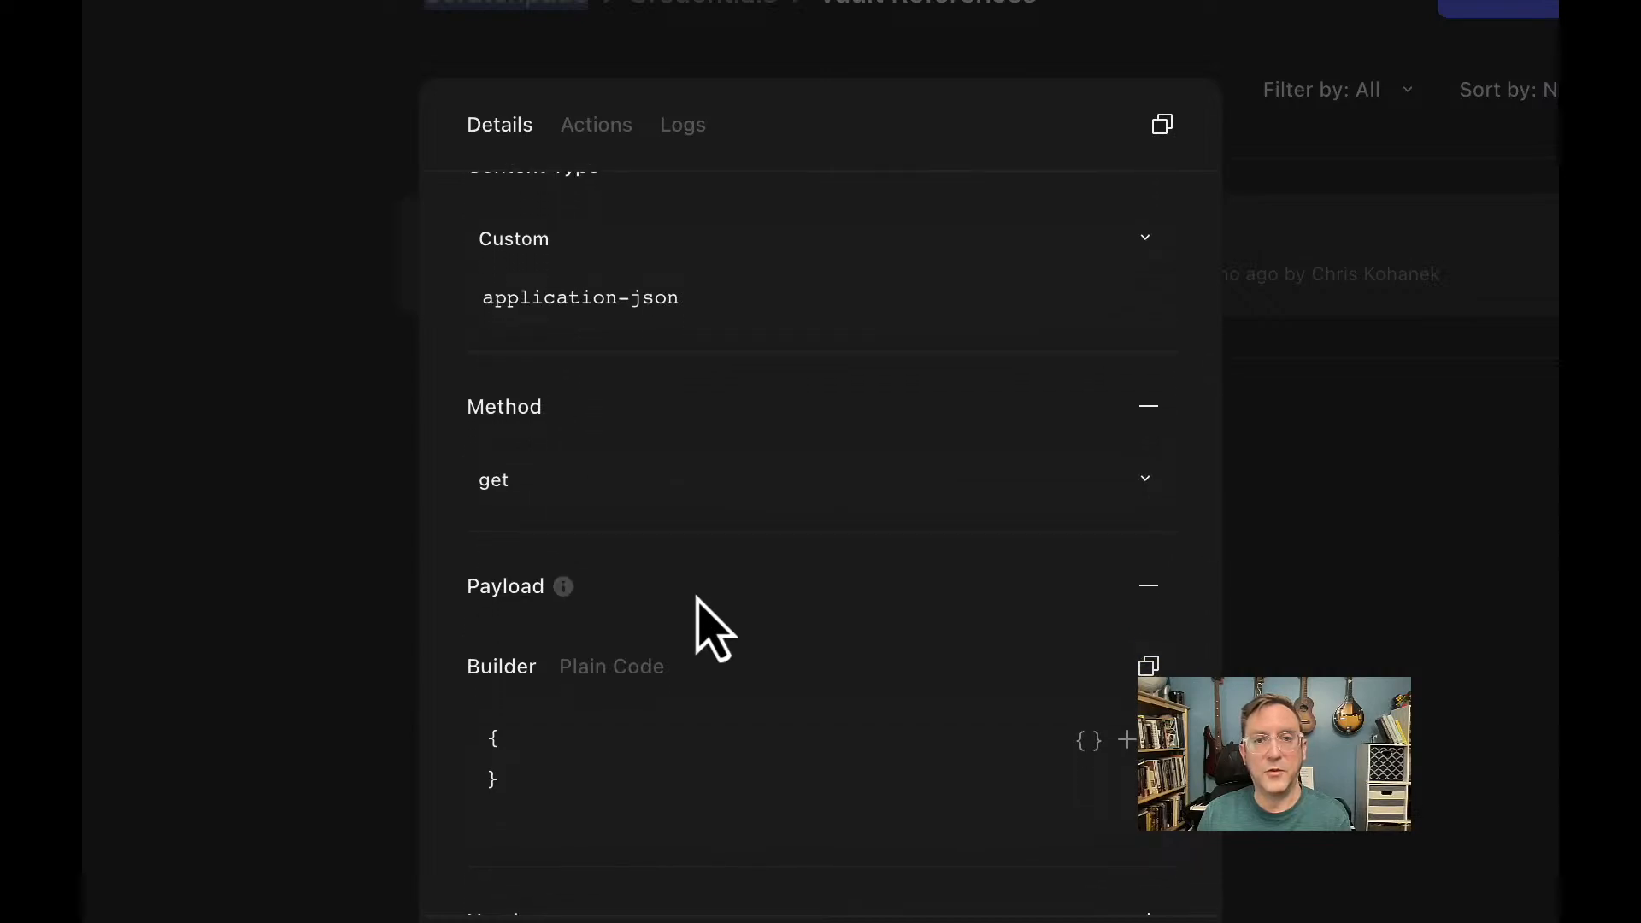
pyautogui.scroll(-4, 697, 598)
pyautogui.scroll(-2, 697, 599)
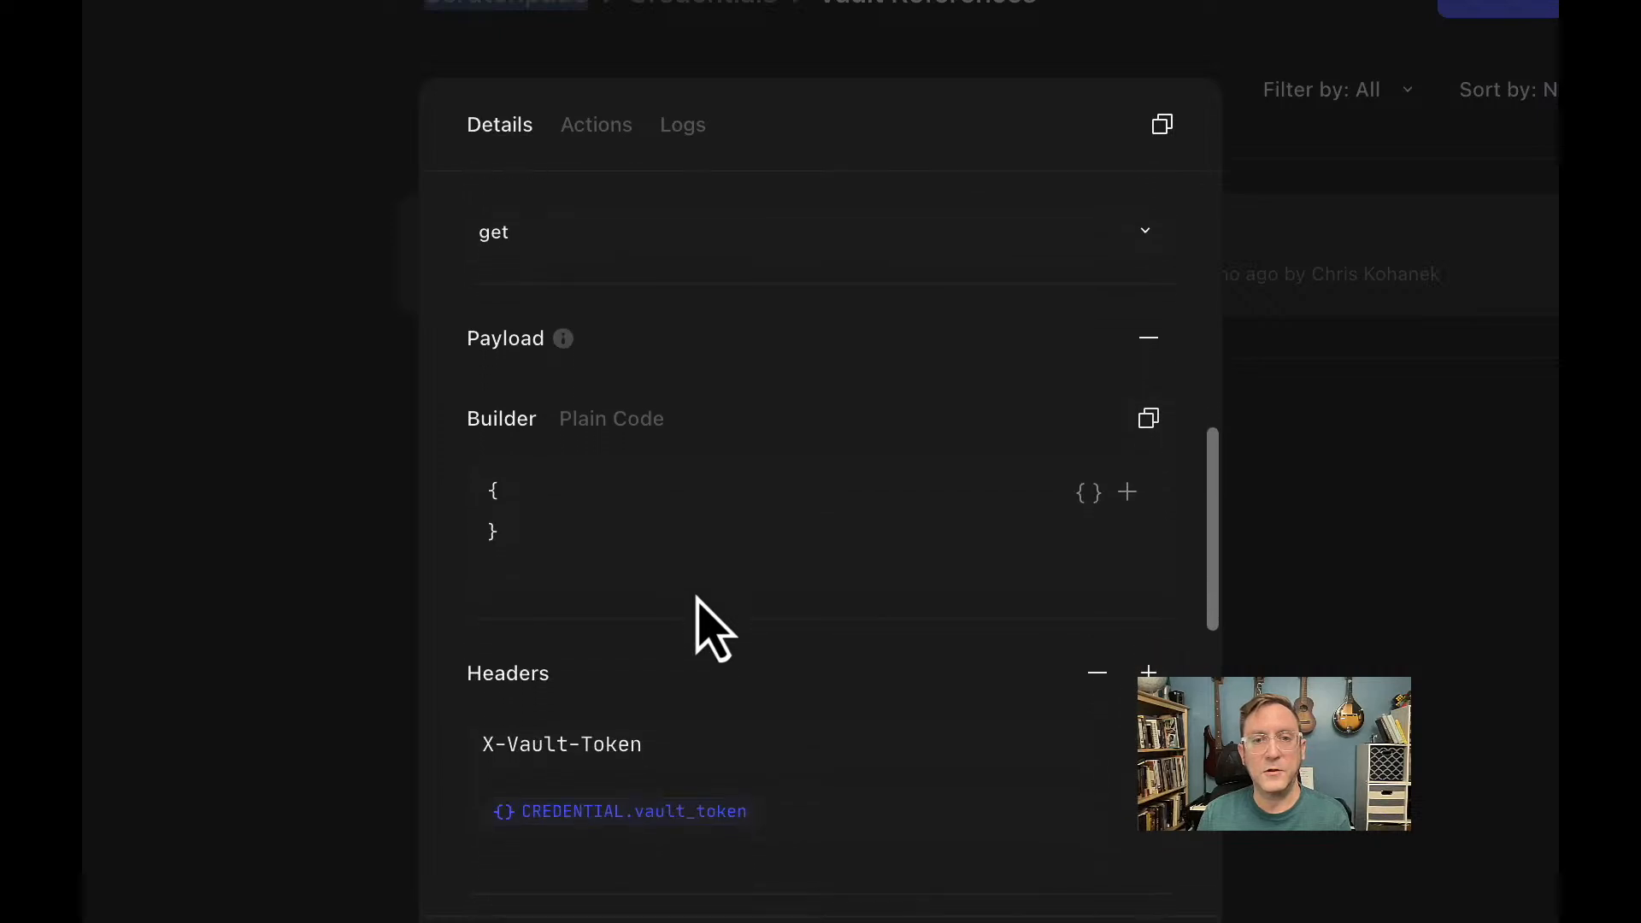
pyautogui.scroll(-4, 697, 598)
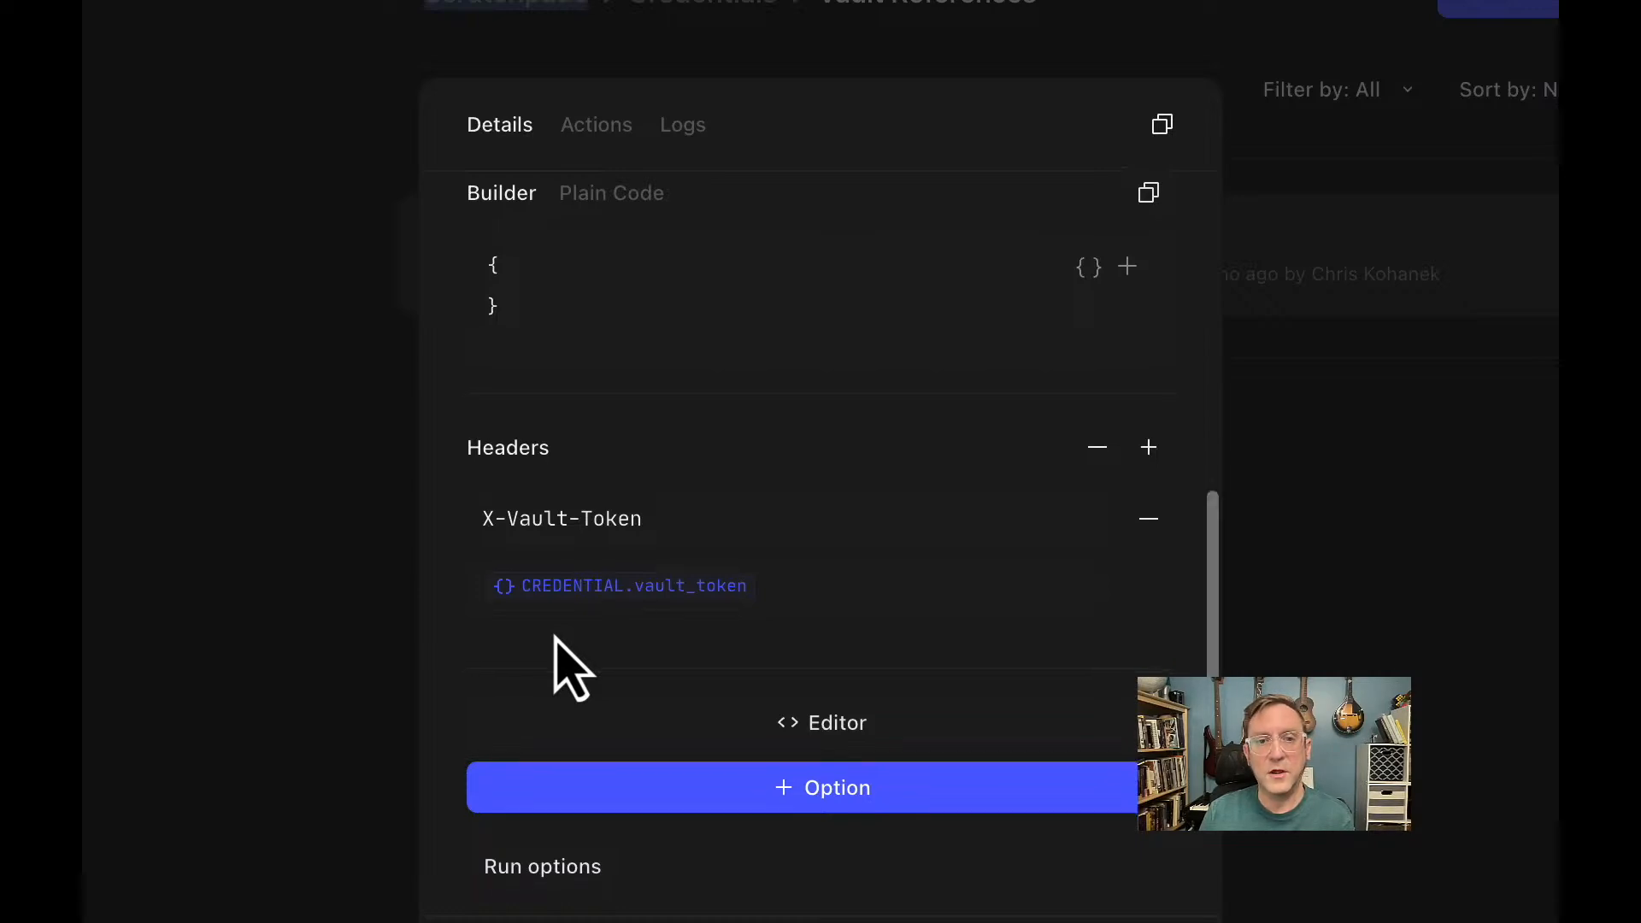
pyautogui.scroll(-3, 553, 660)
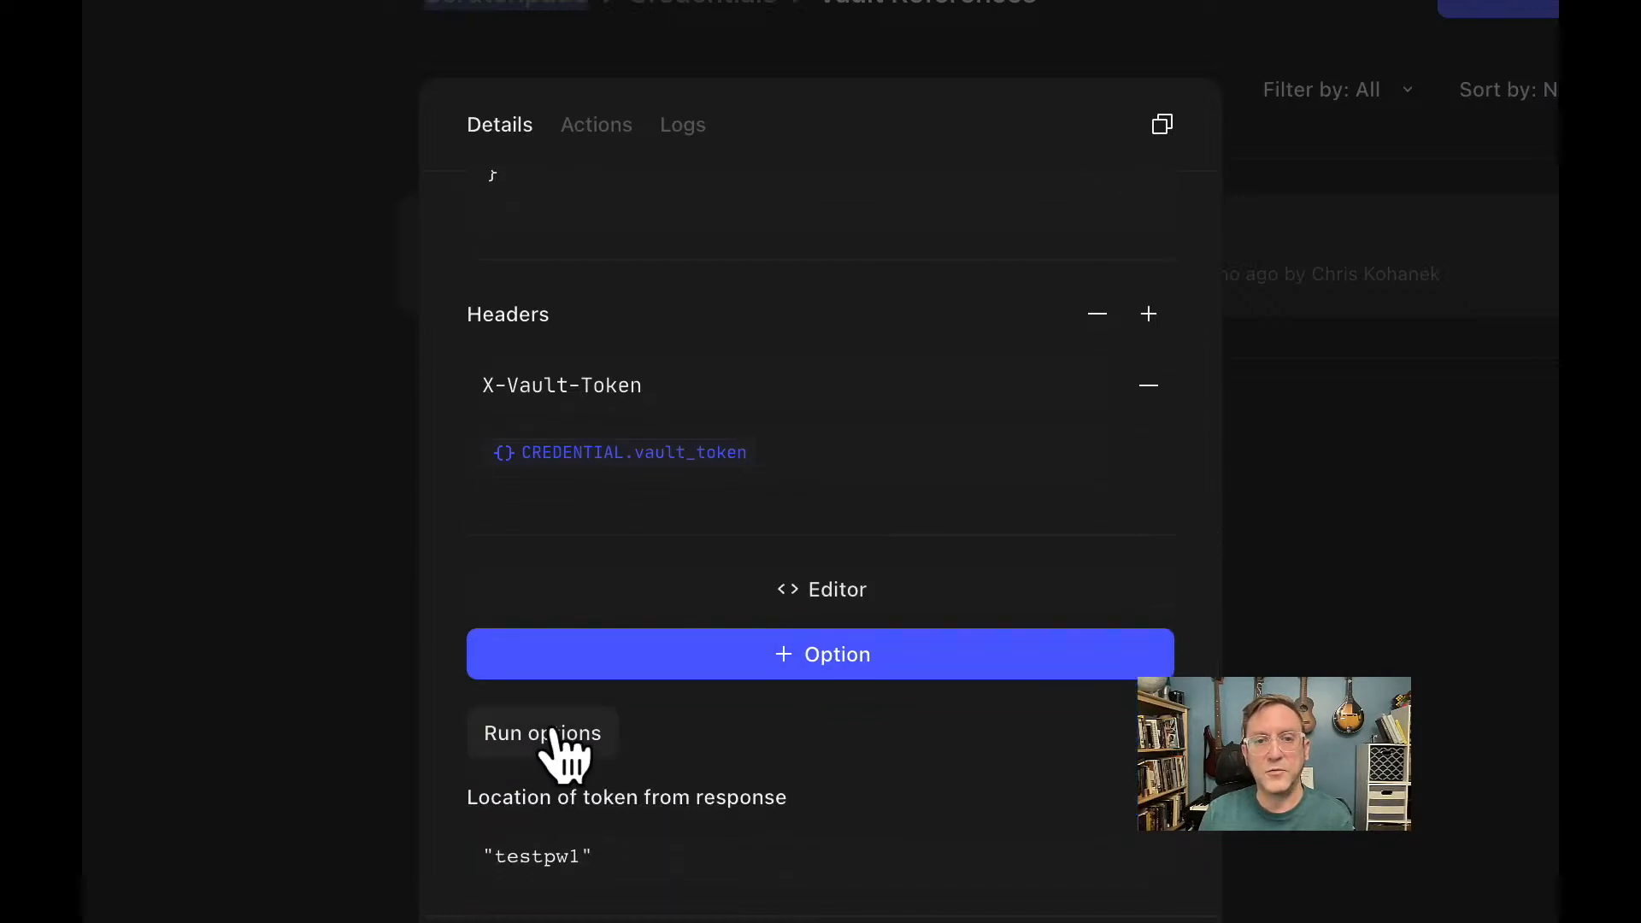
pyautogui.click(553, 732)
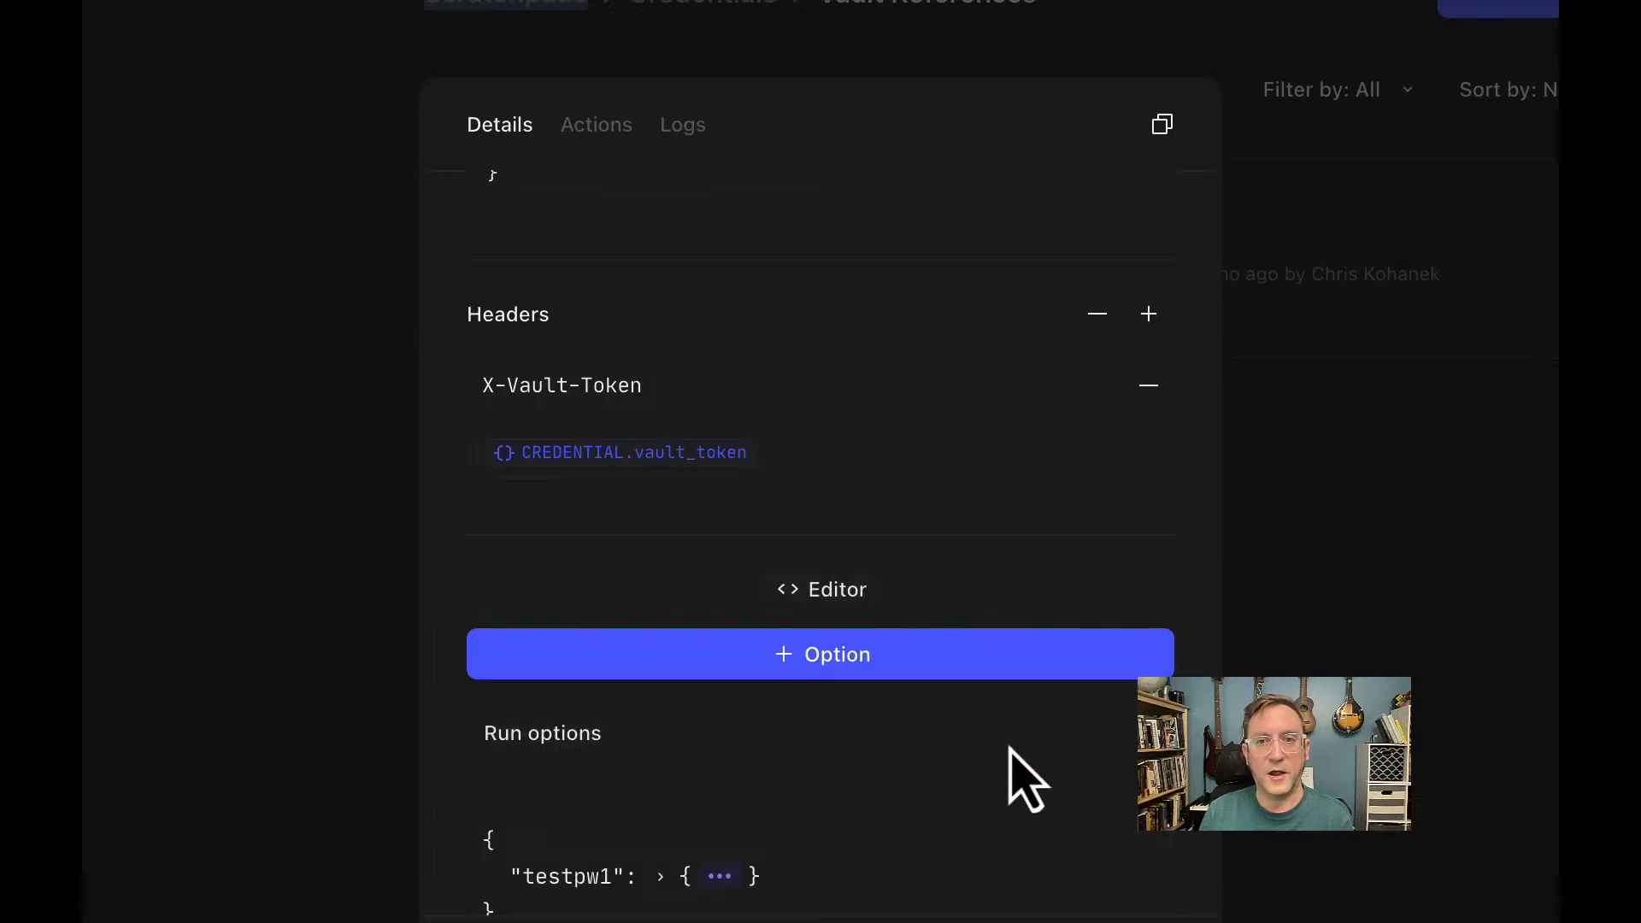
pyautogui.scroll(-6, 1007, 744)
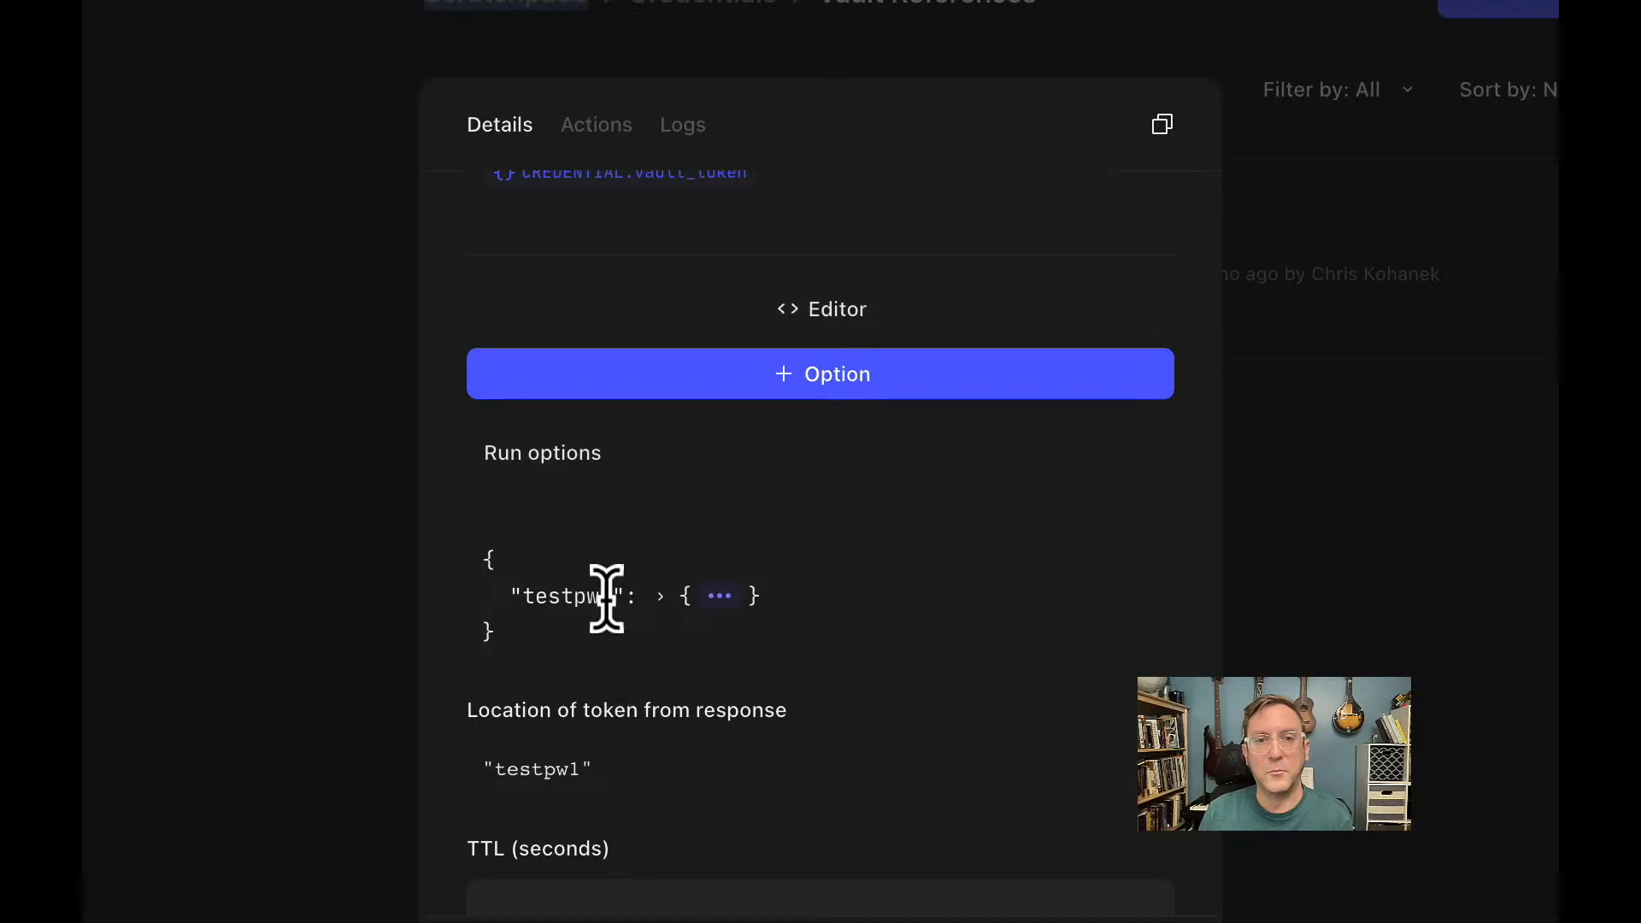
# Expand the response, its body, data and nested data objects to reveal the pw value.
pyautogui.click(663, 598)
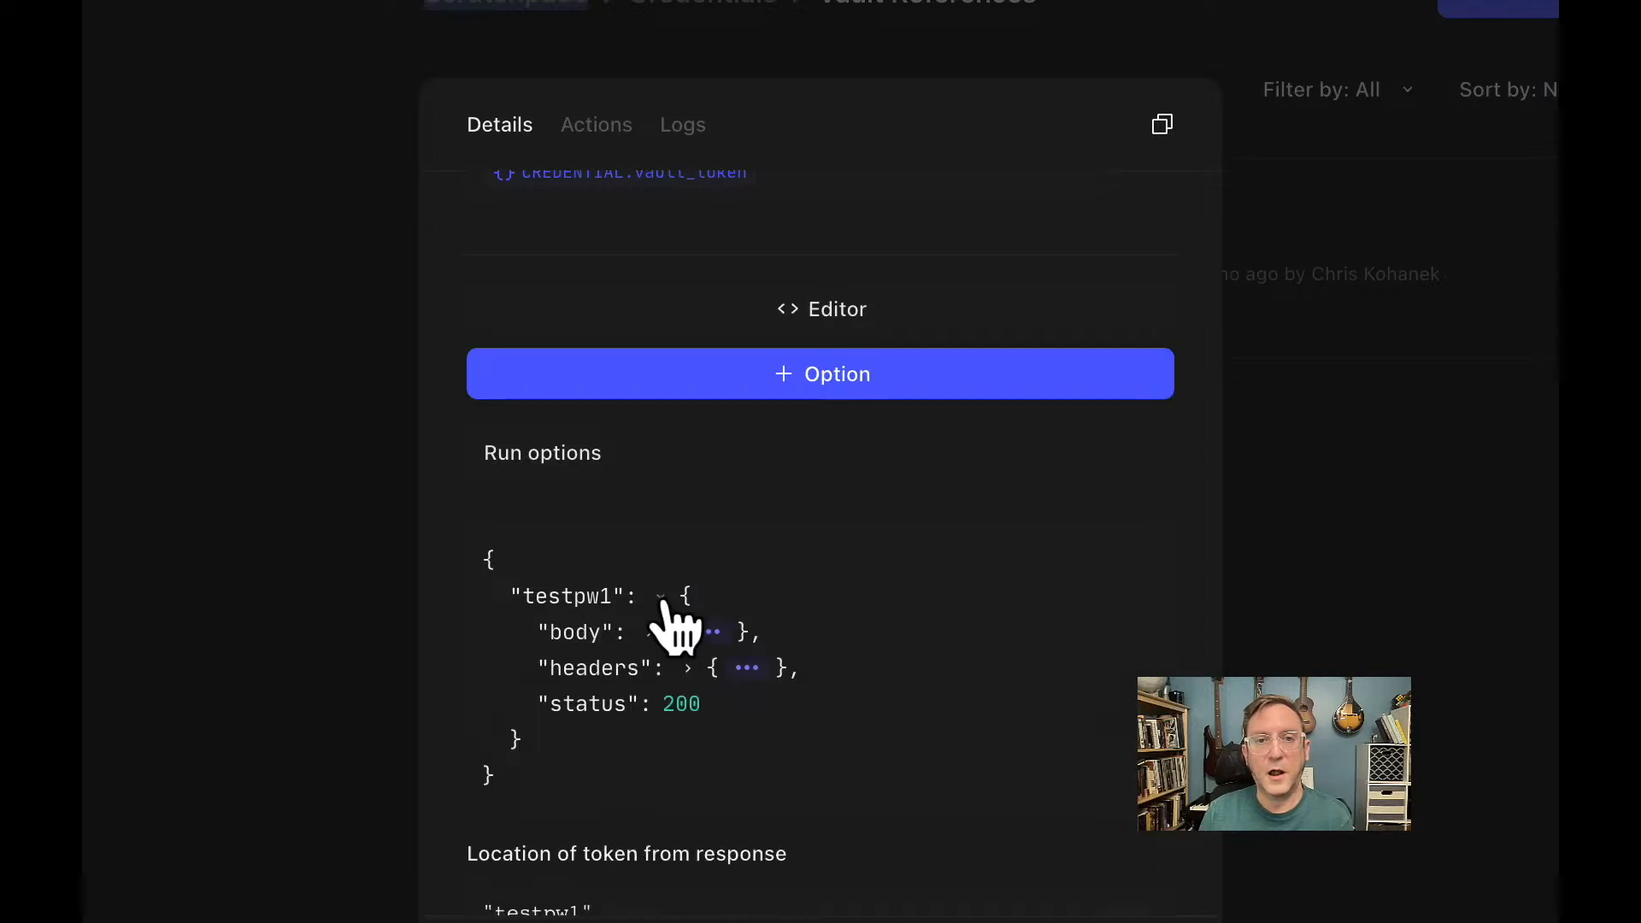
pyautogui.click(652, 634)
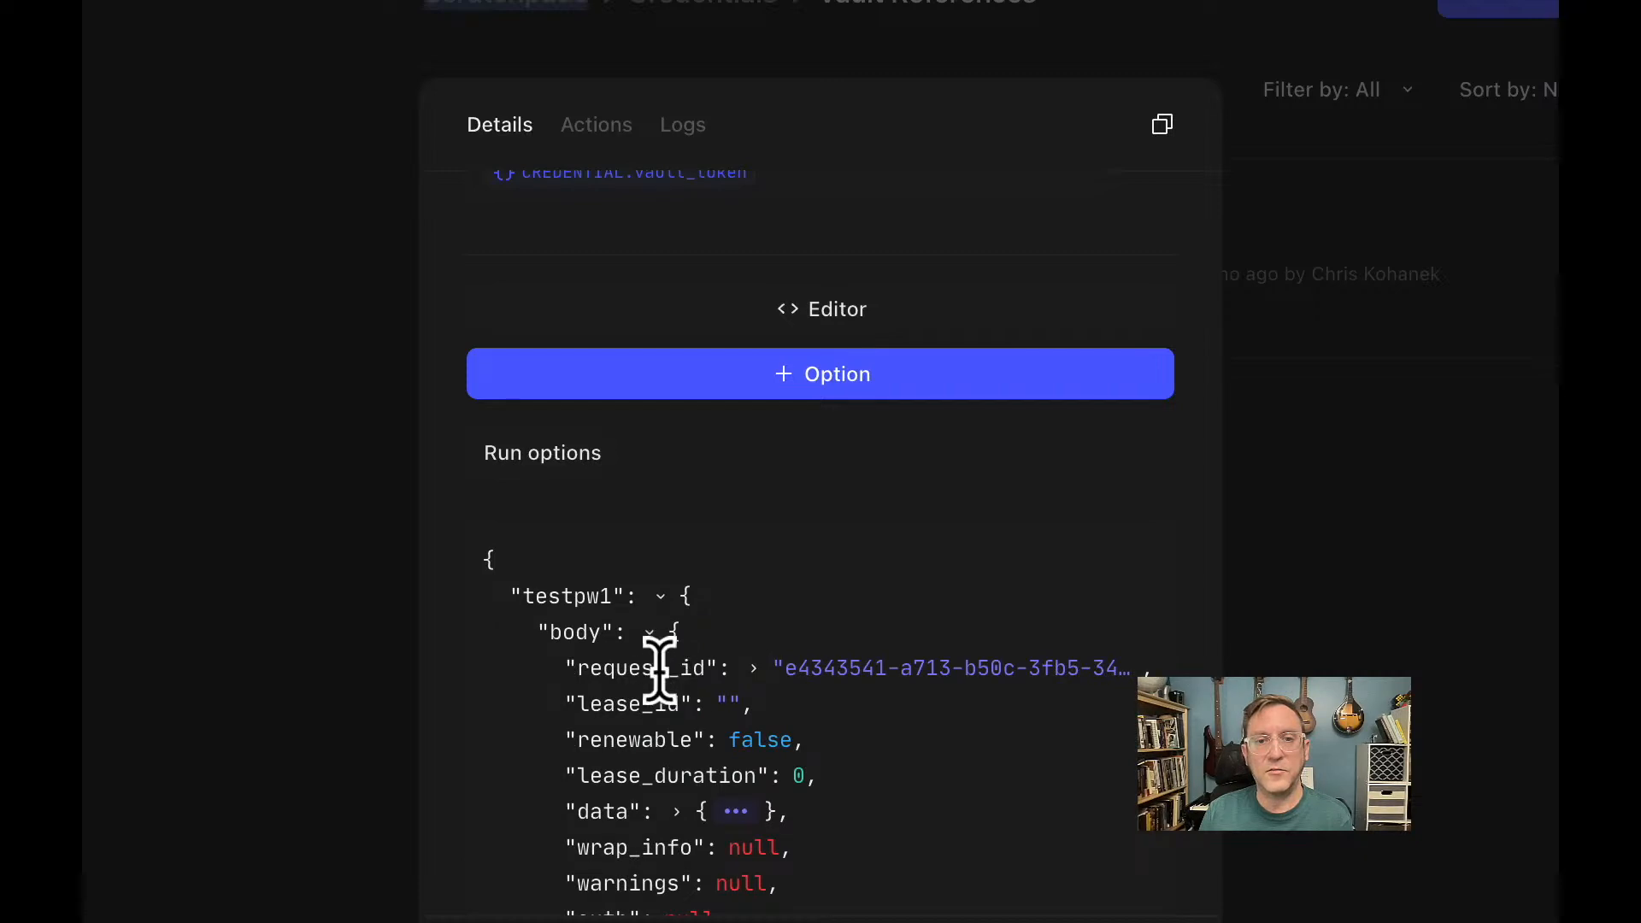
pyautogui.scroll(-3, 659, 663)
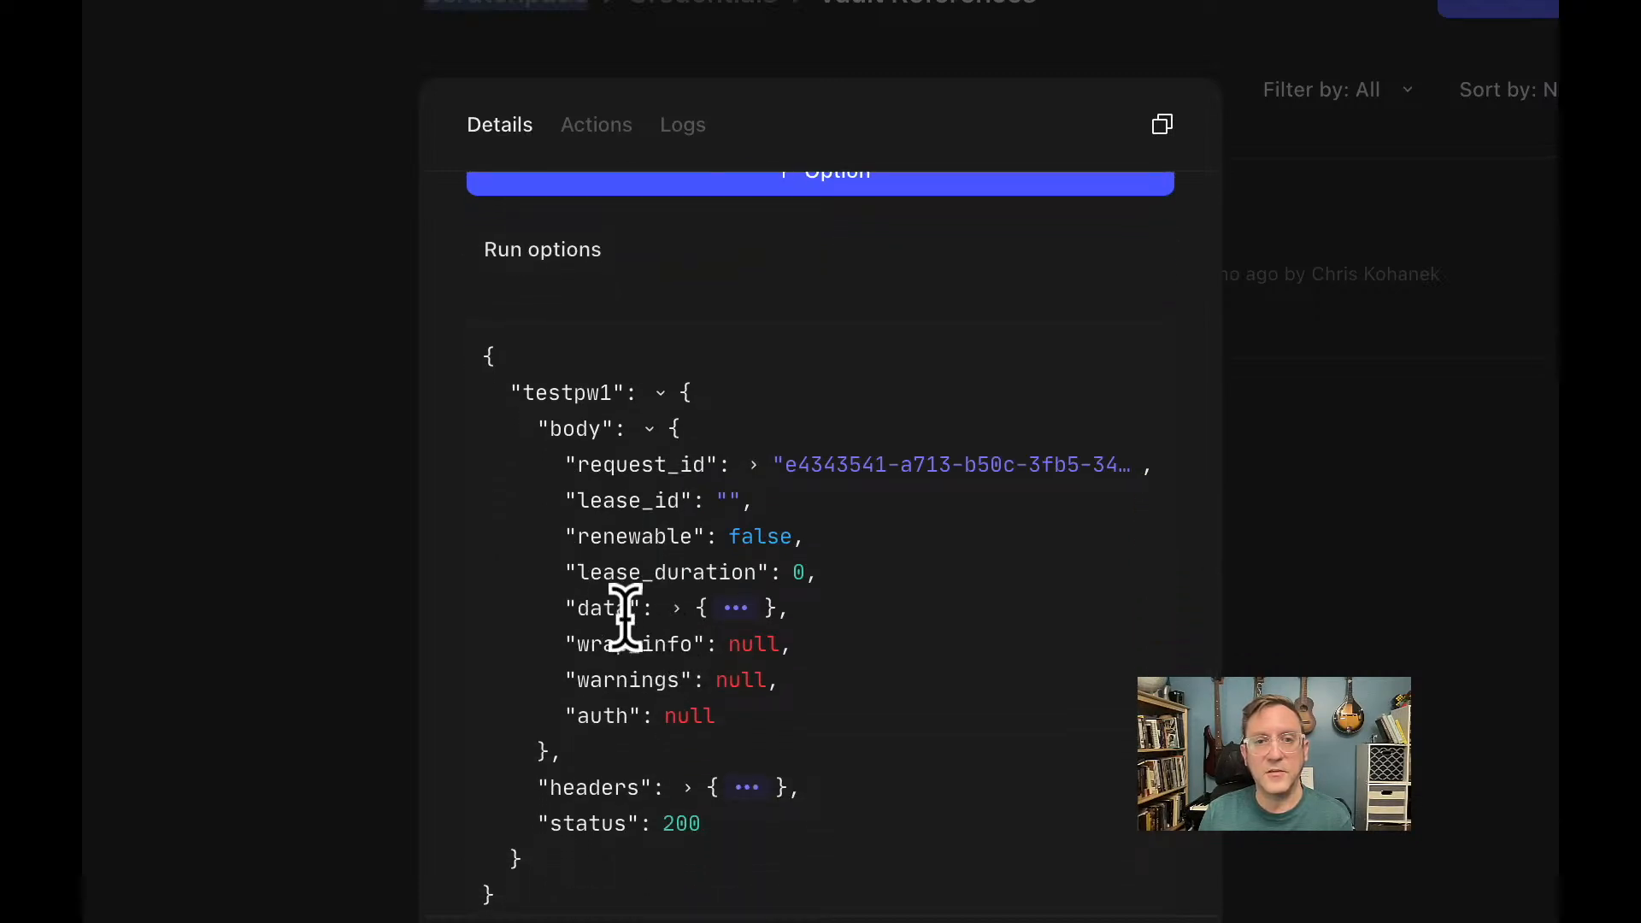
pyautogui.click(678, 610)
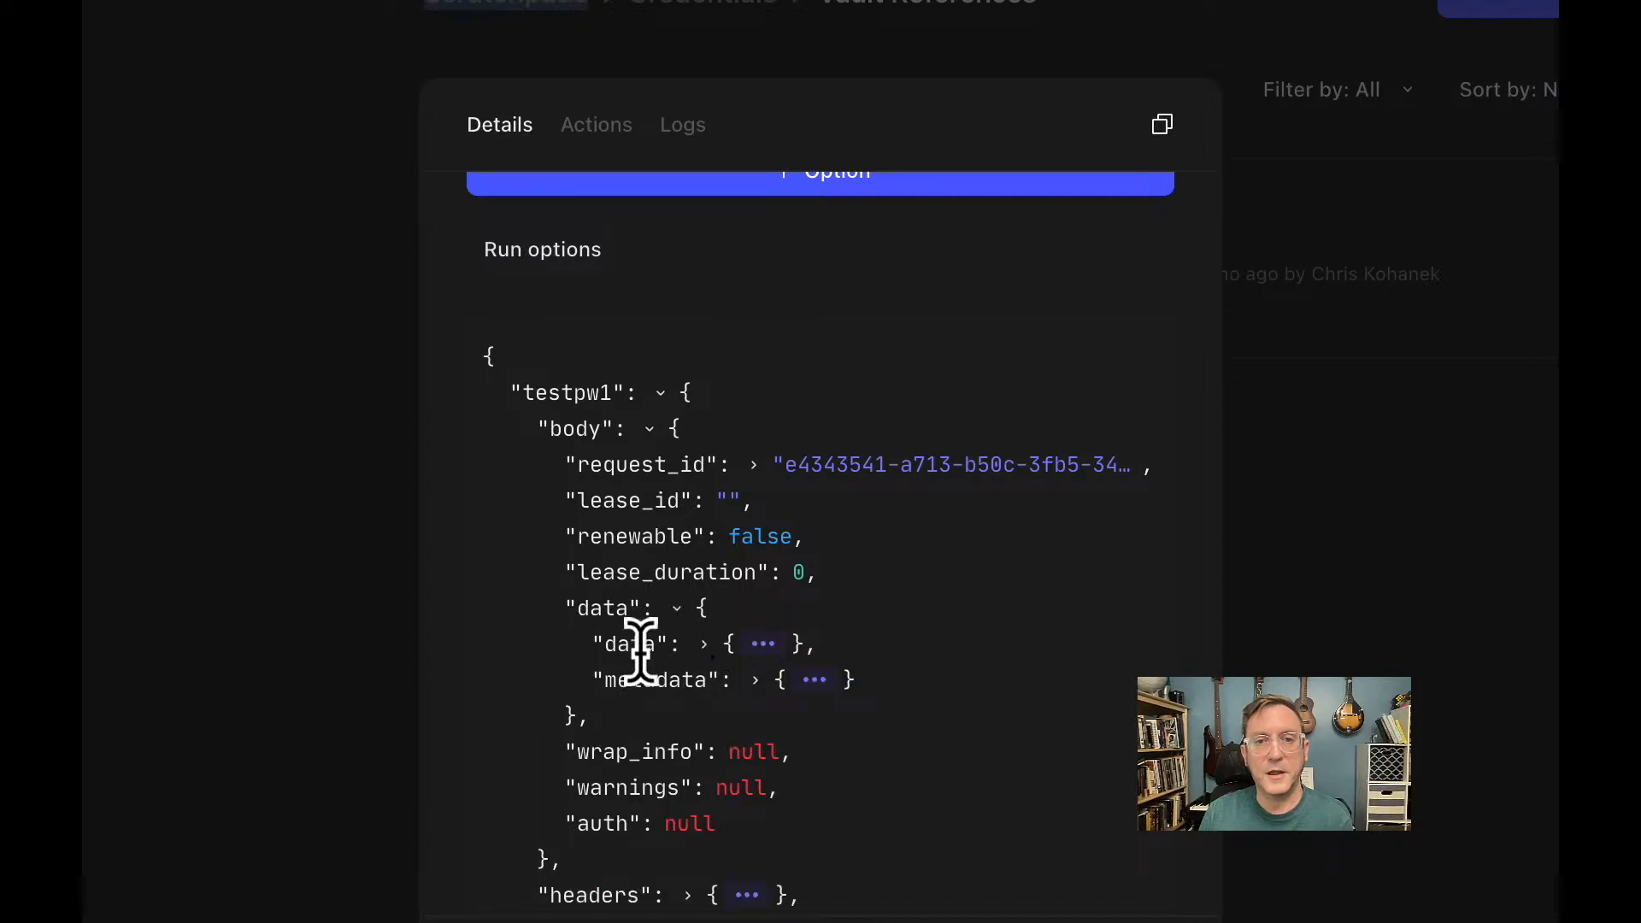
pyautogui.click(706, 646)
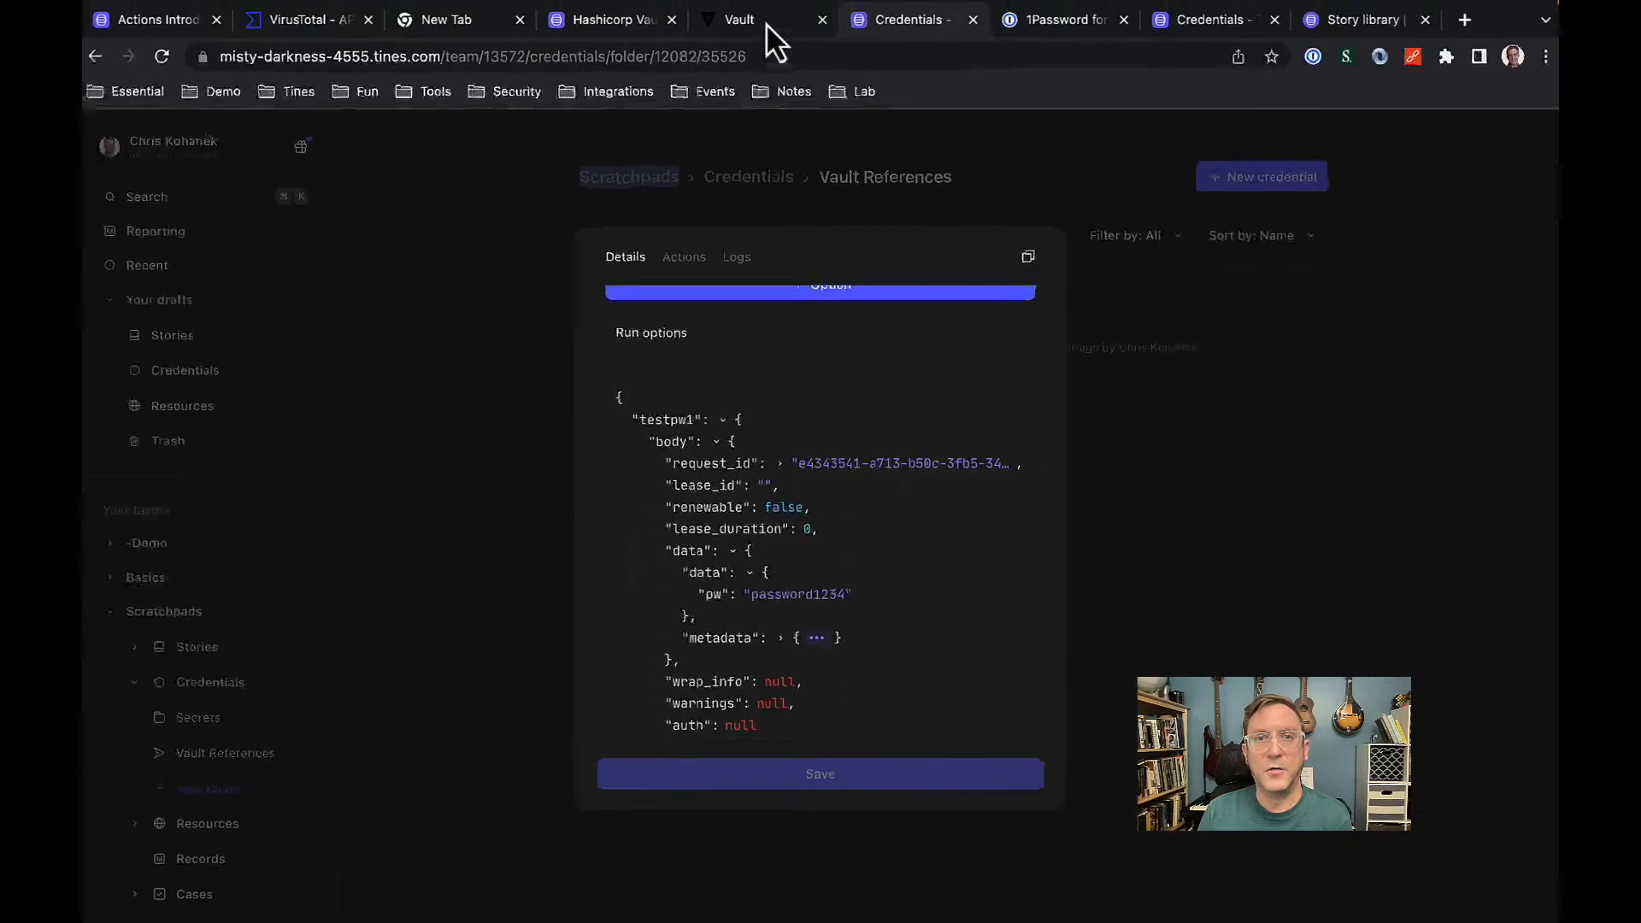
pyautogui.click(764, 24)
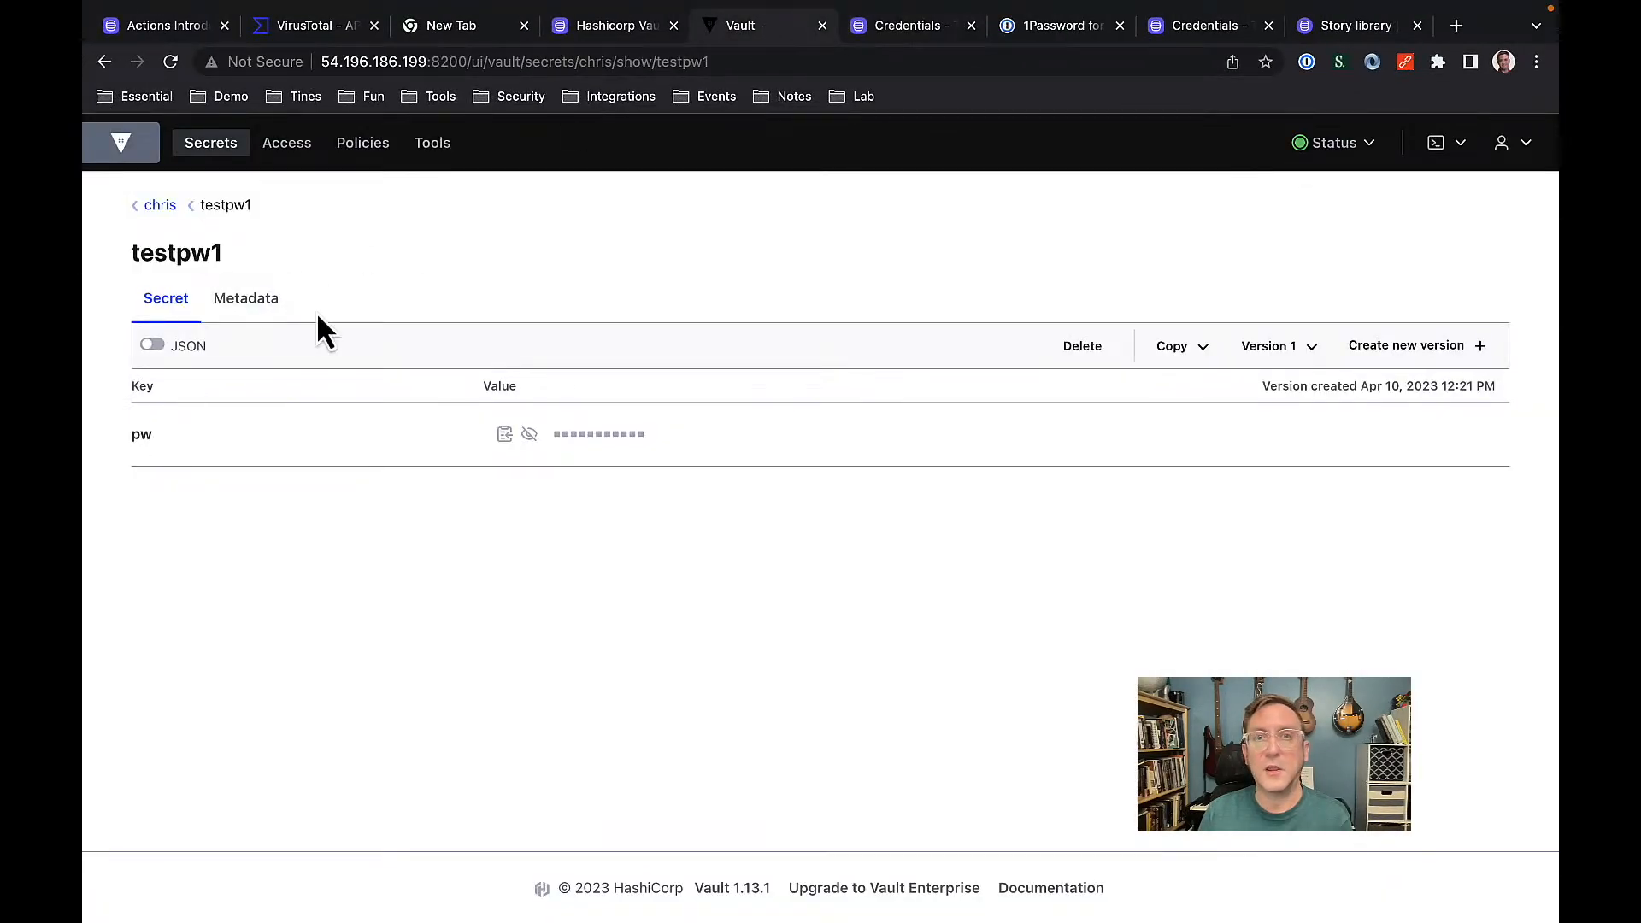
pyautogui.click(920, 27)
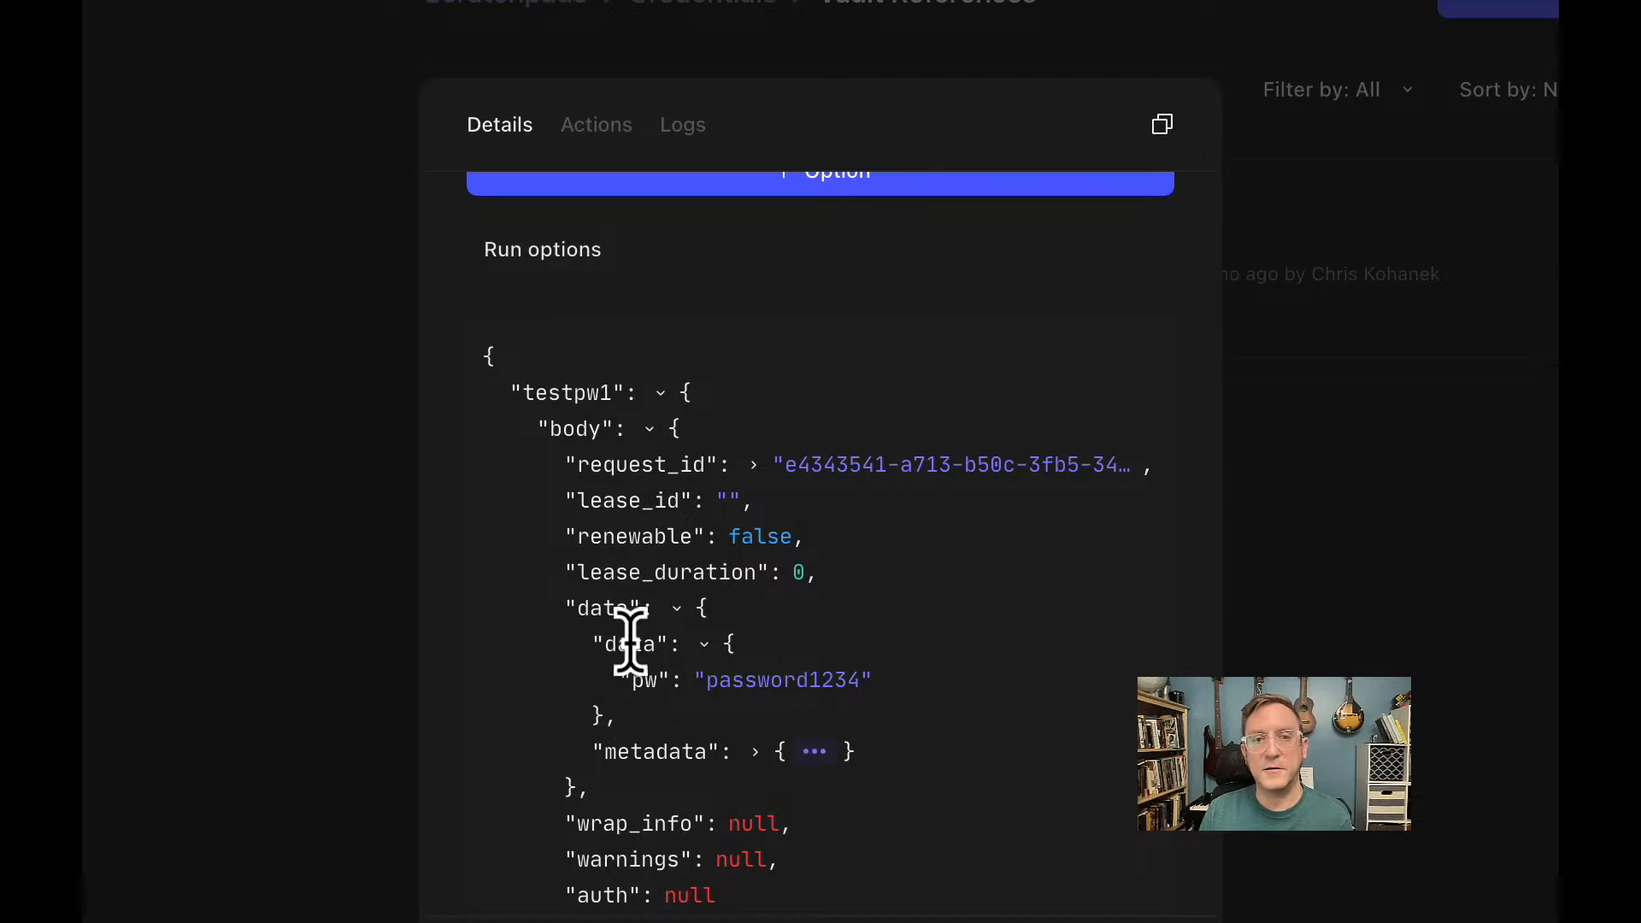
# Replace the token location with the copied path testpw1.body.data.data.pw and save the credential.
pyautogui.click(630, 644)
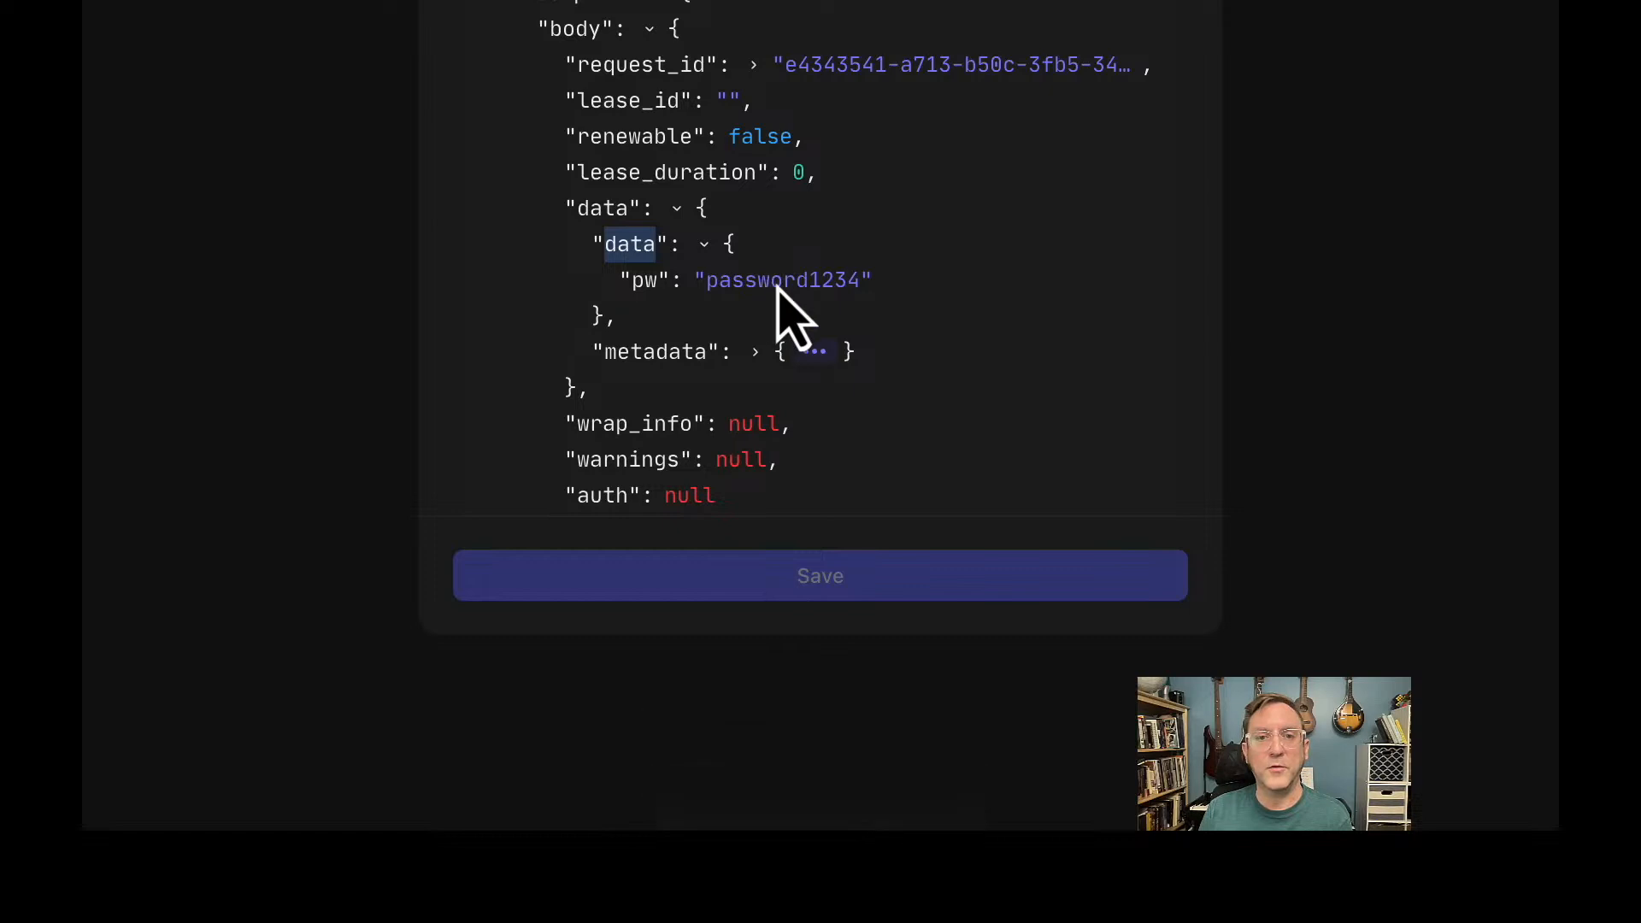
pyautogui.click(645, 282)
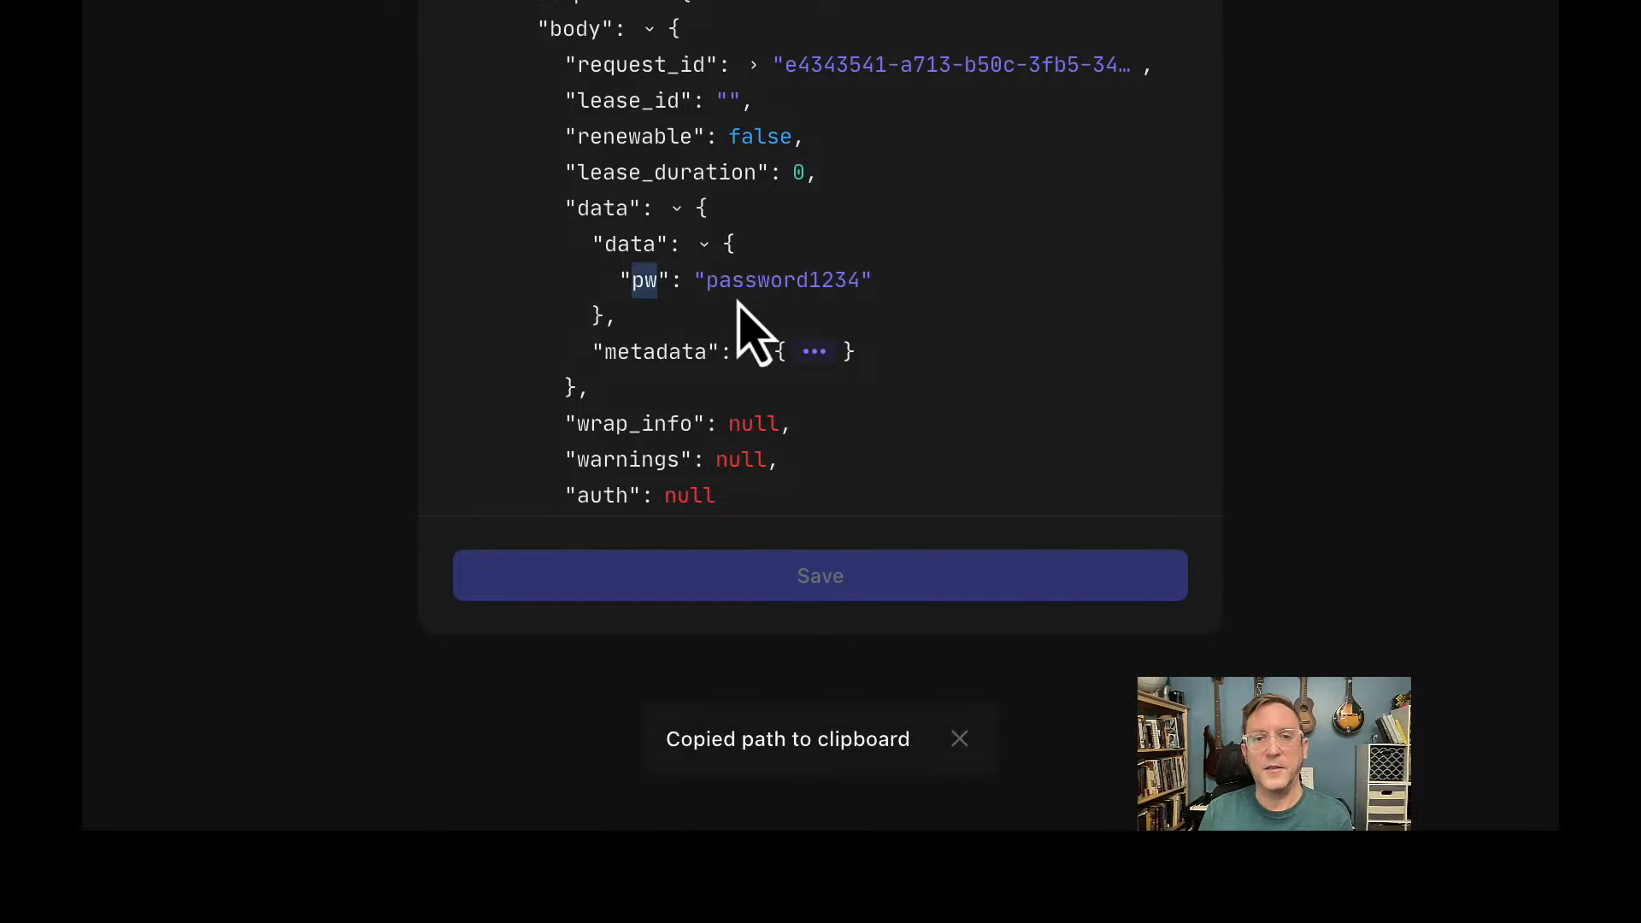
pyautogui.scroll(-10, 739, 308)
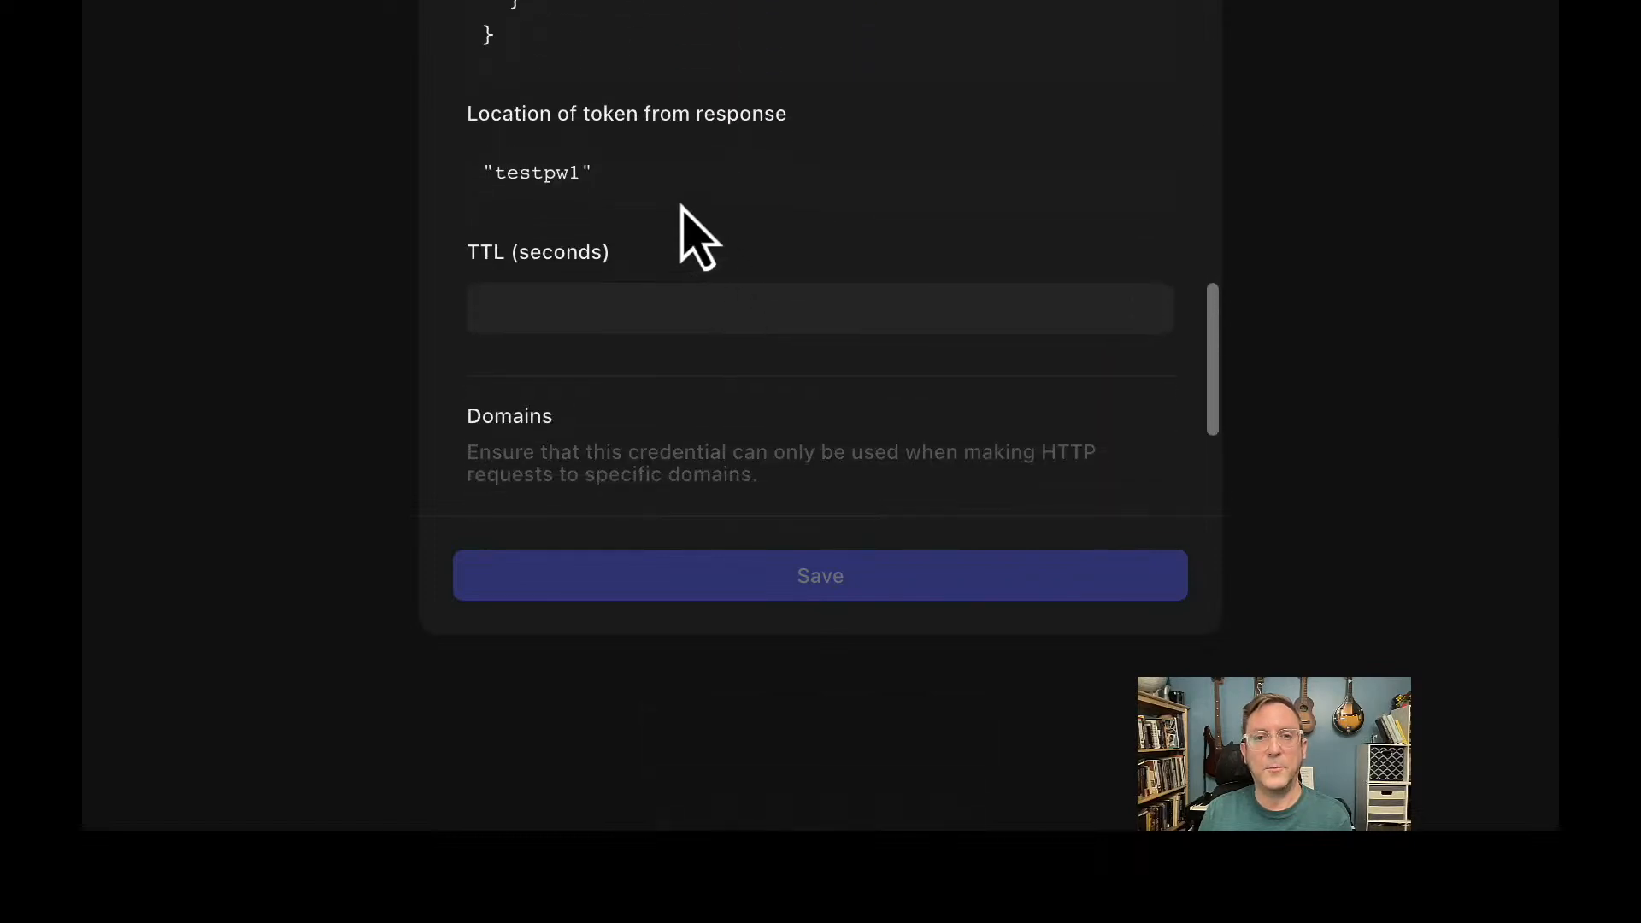
pyautogui.click(671, 189)
pyautogui.moveTo(586, 175); pyautogui.dragTo(455, 168)
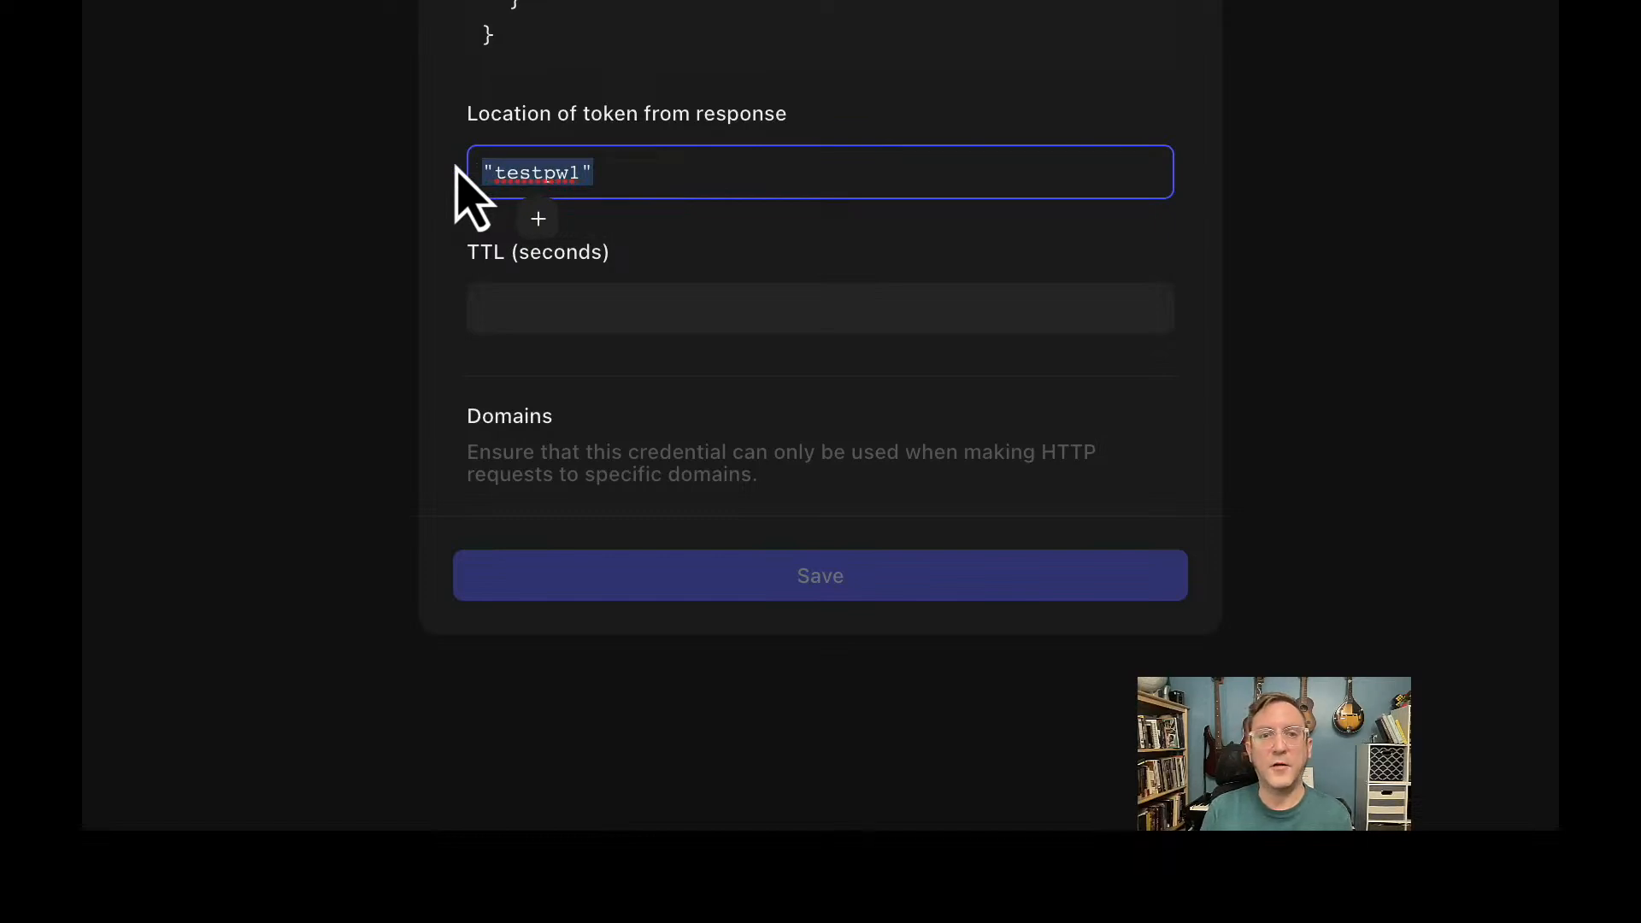
pyautogui.press('BackSpace')
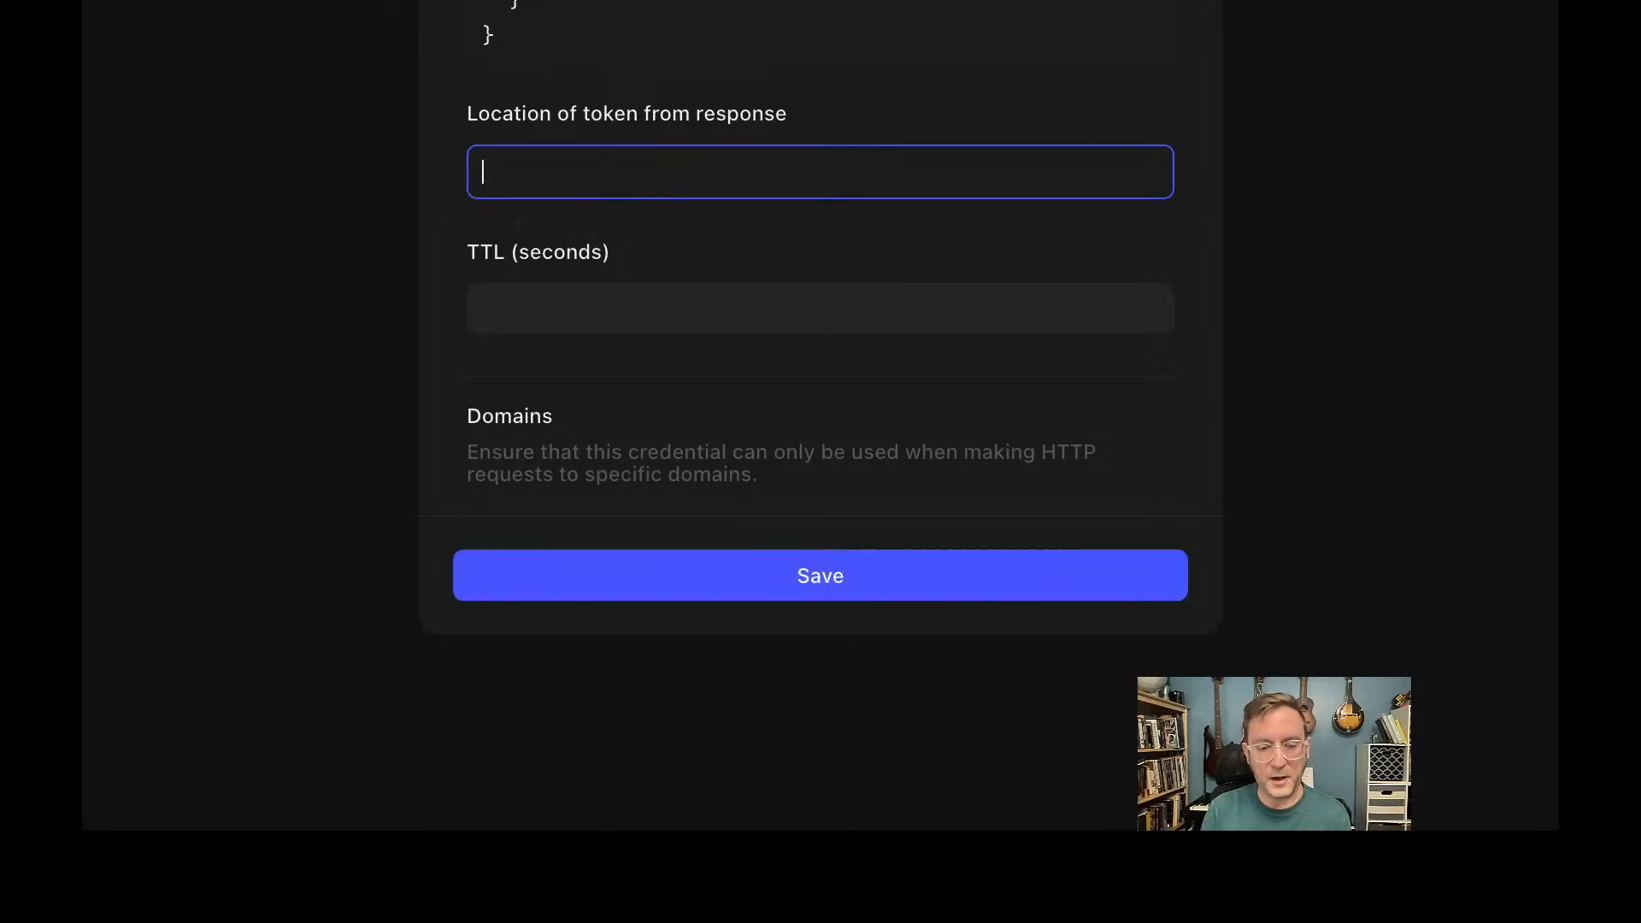
pyautogui.hotkey('ctrl', 'v')
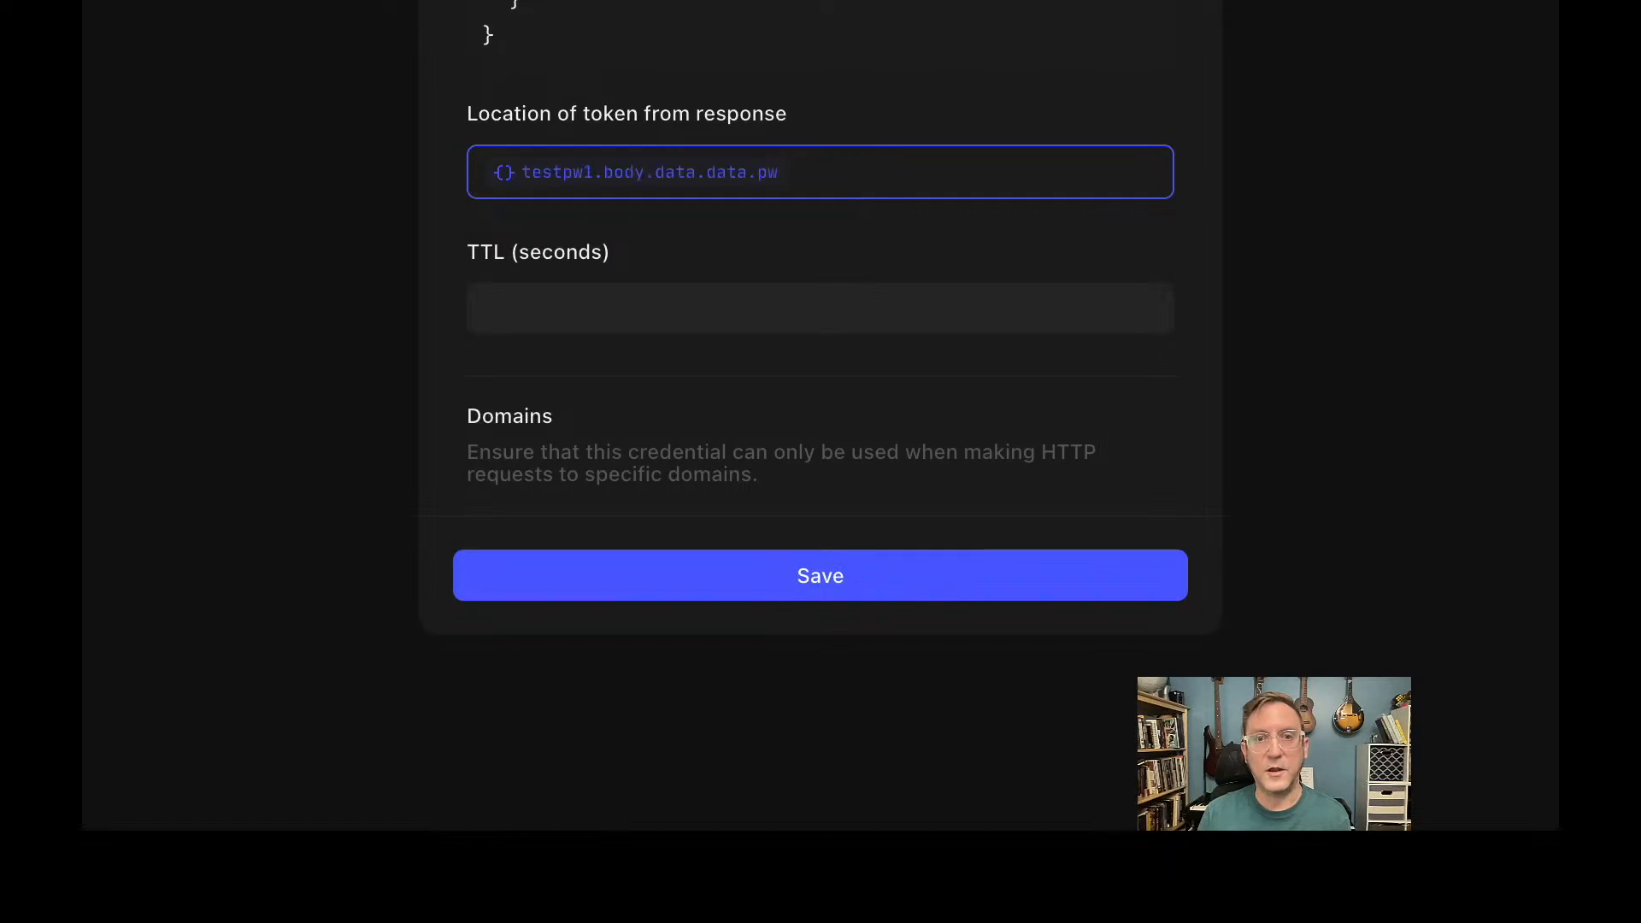
pyautogui.click(681, 231)
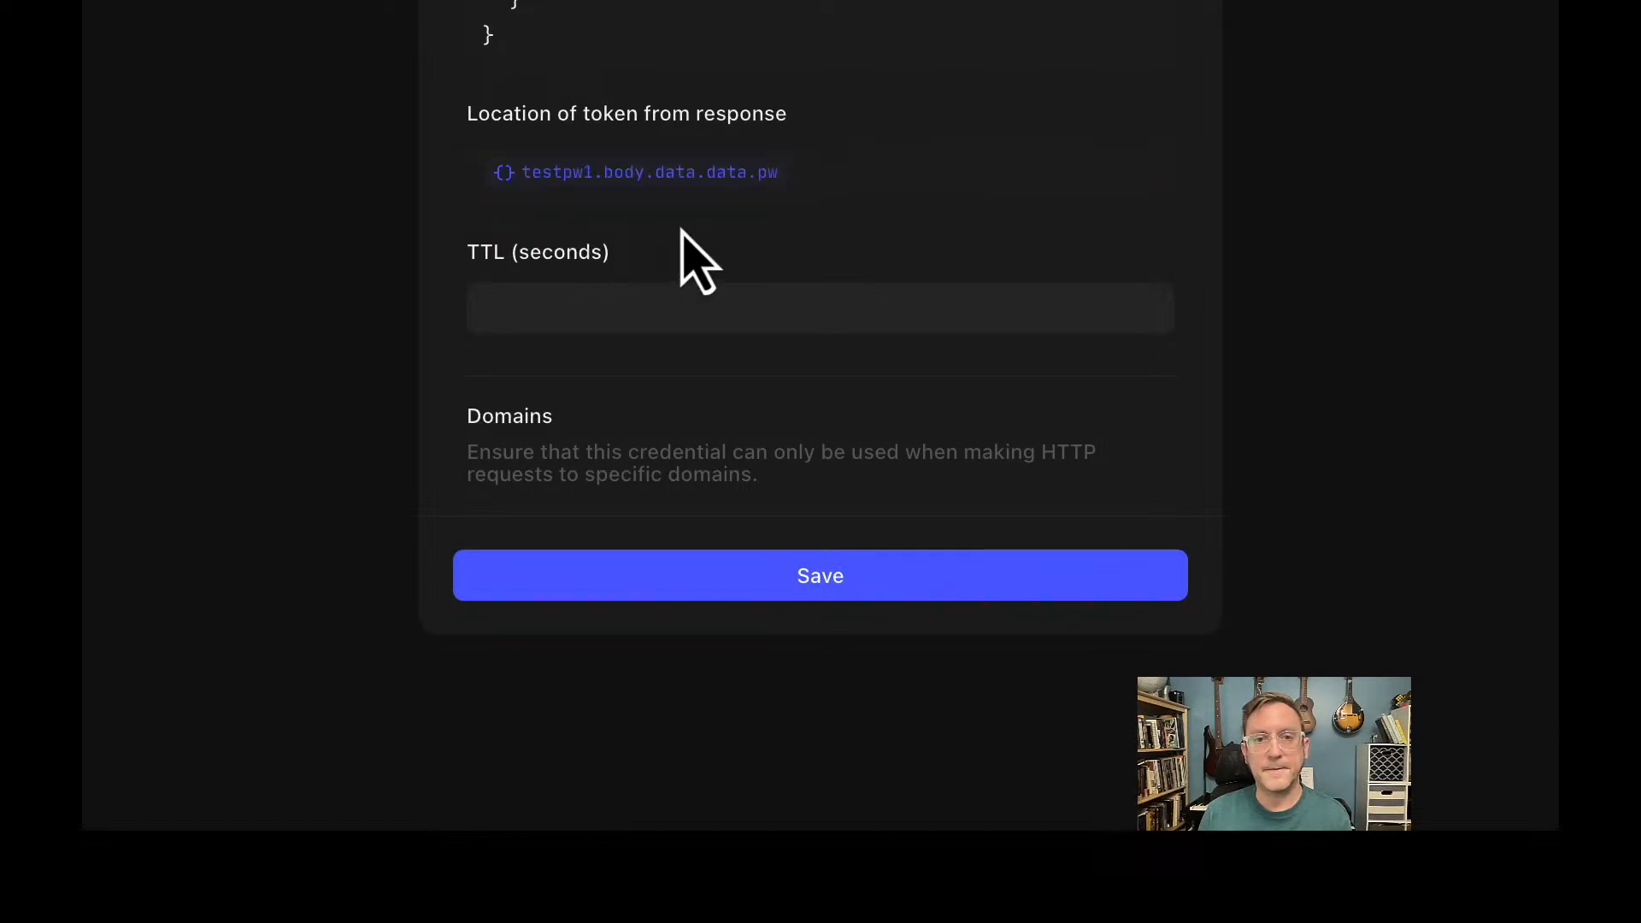
pyautogui.scroll(-2, 681, 235)
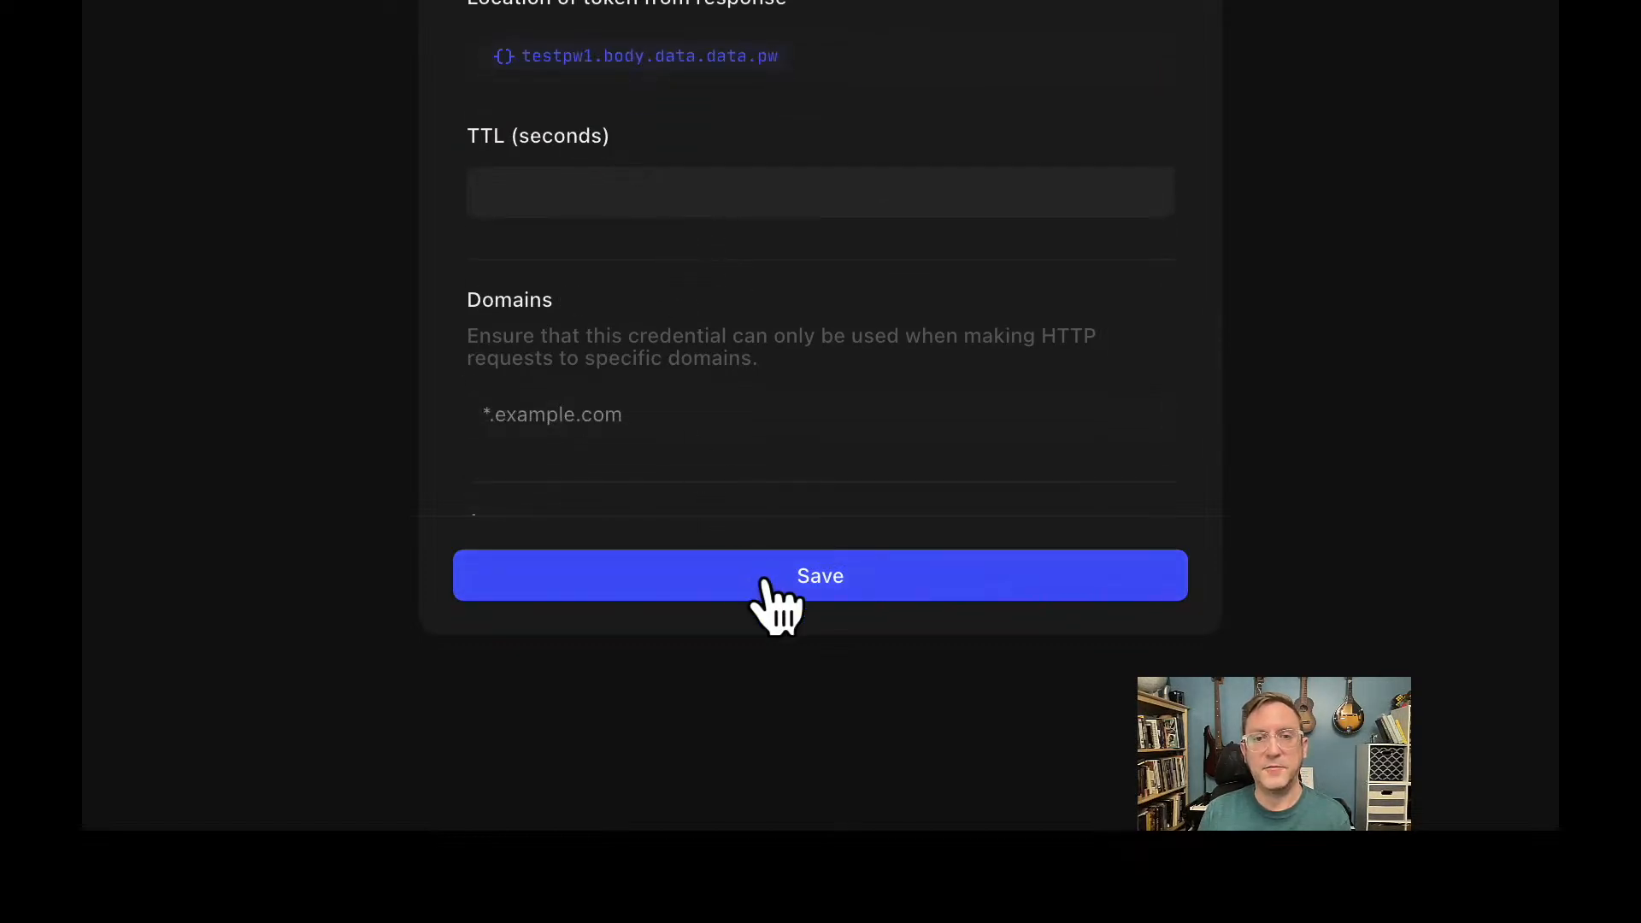
pyautogui.click(765, 584)
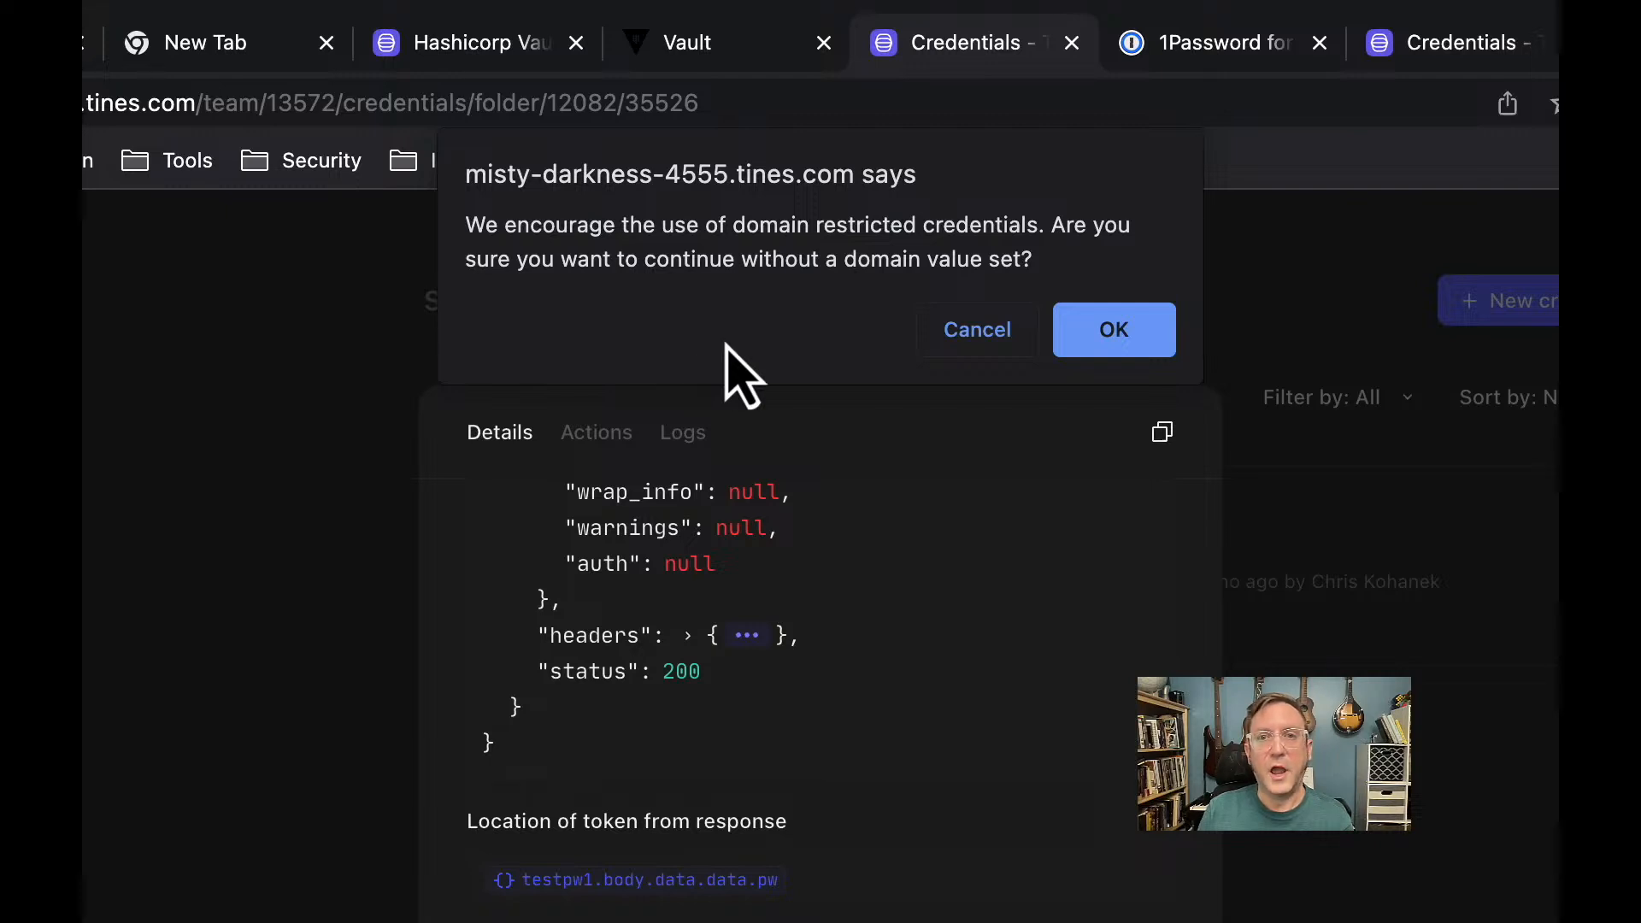
pyautogui.click(999, 335)
pyautogui.scroll(-5, 870, 784)
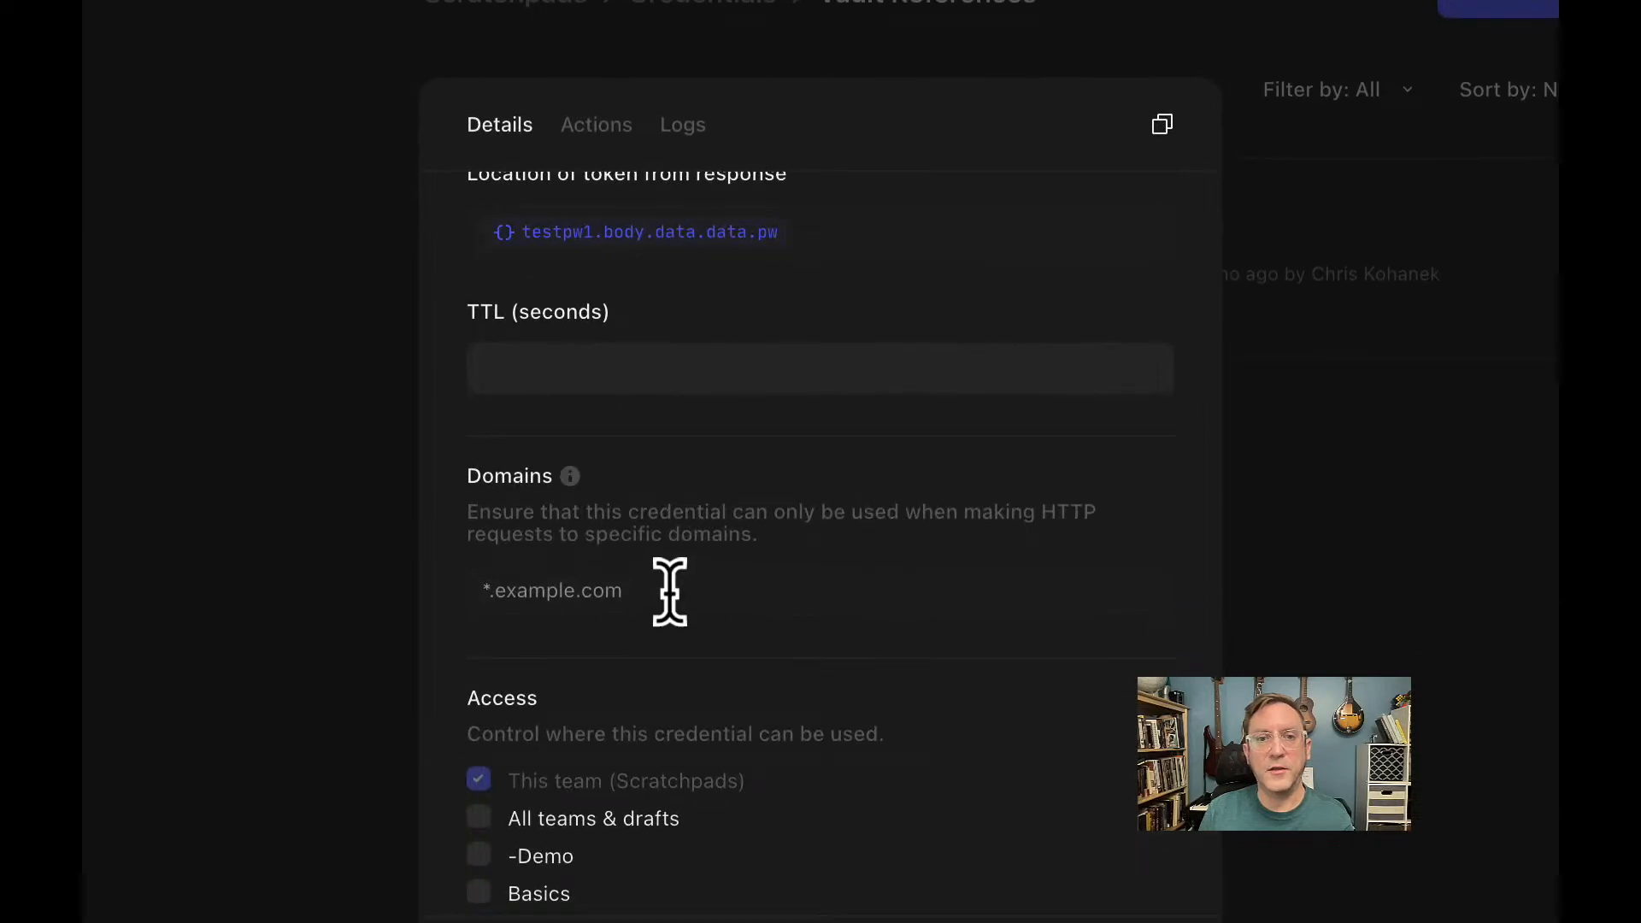
pyautogui.click(669, 591)
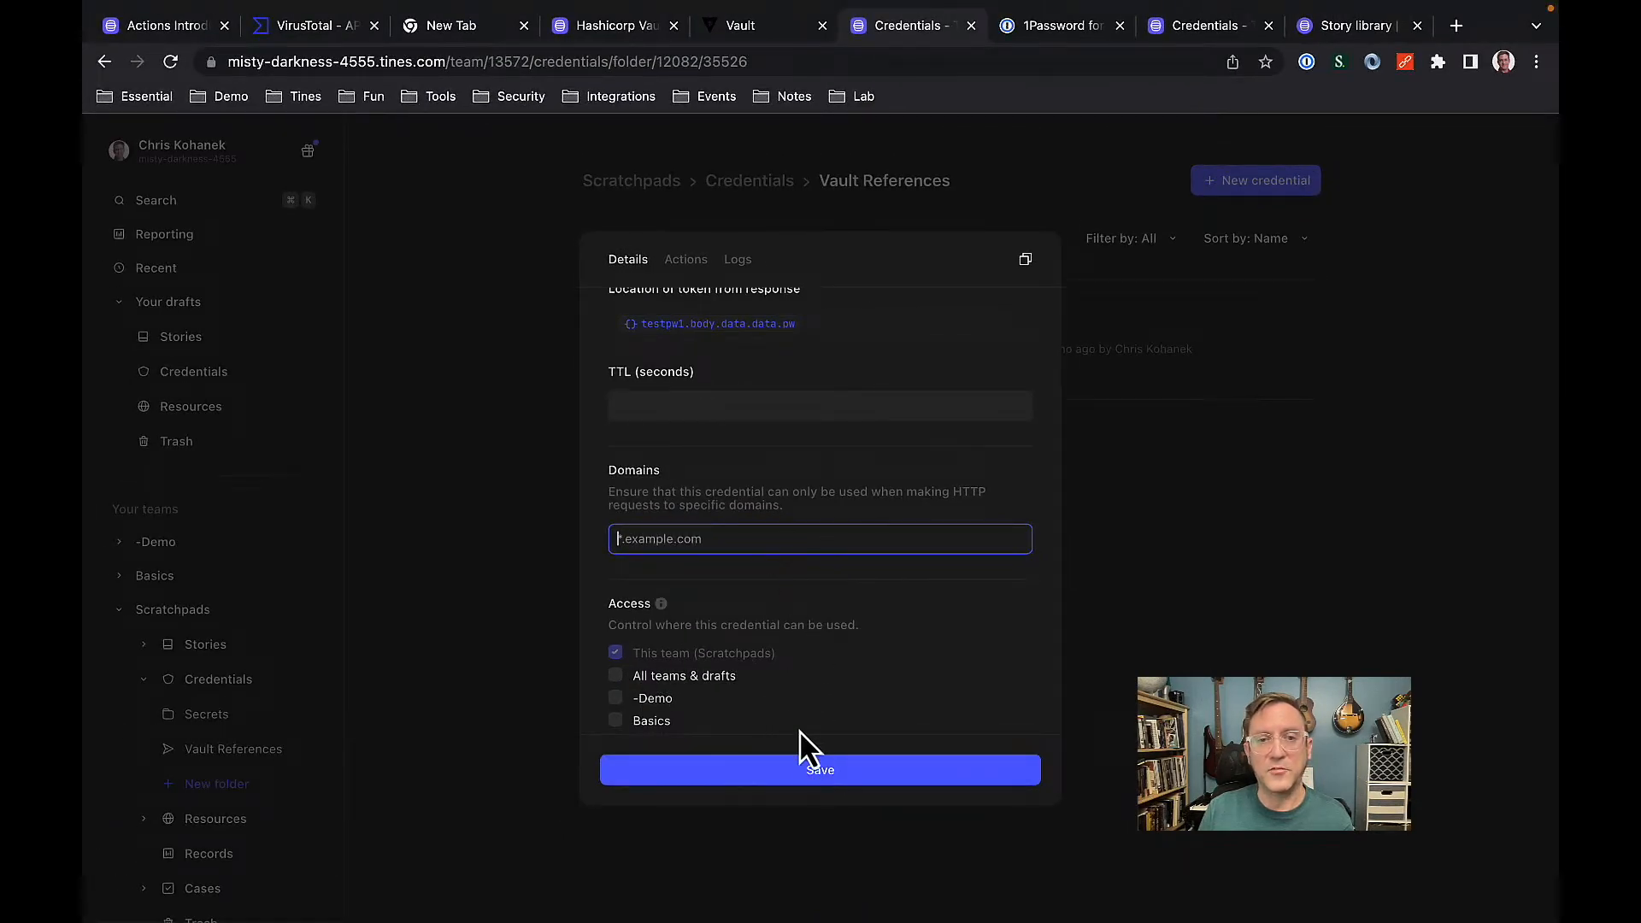
pyautogui.click(816, 774)
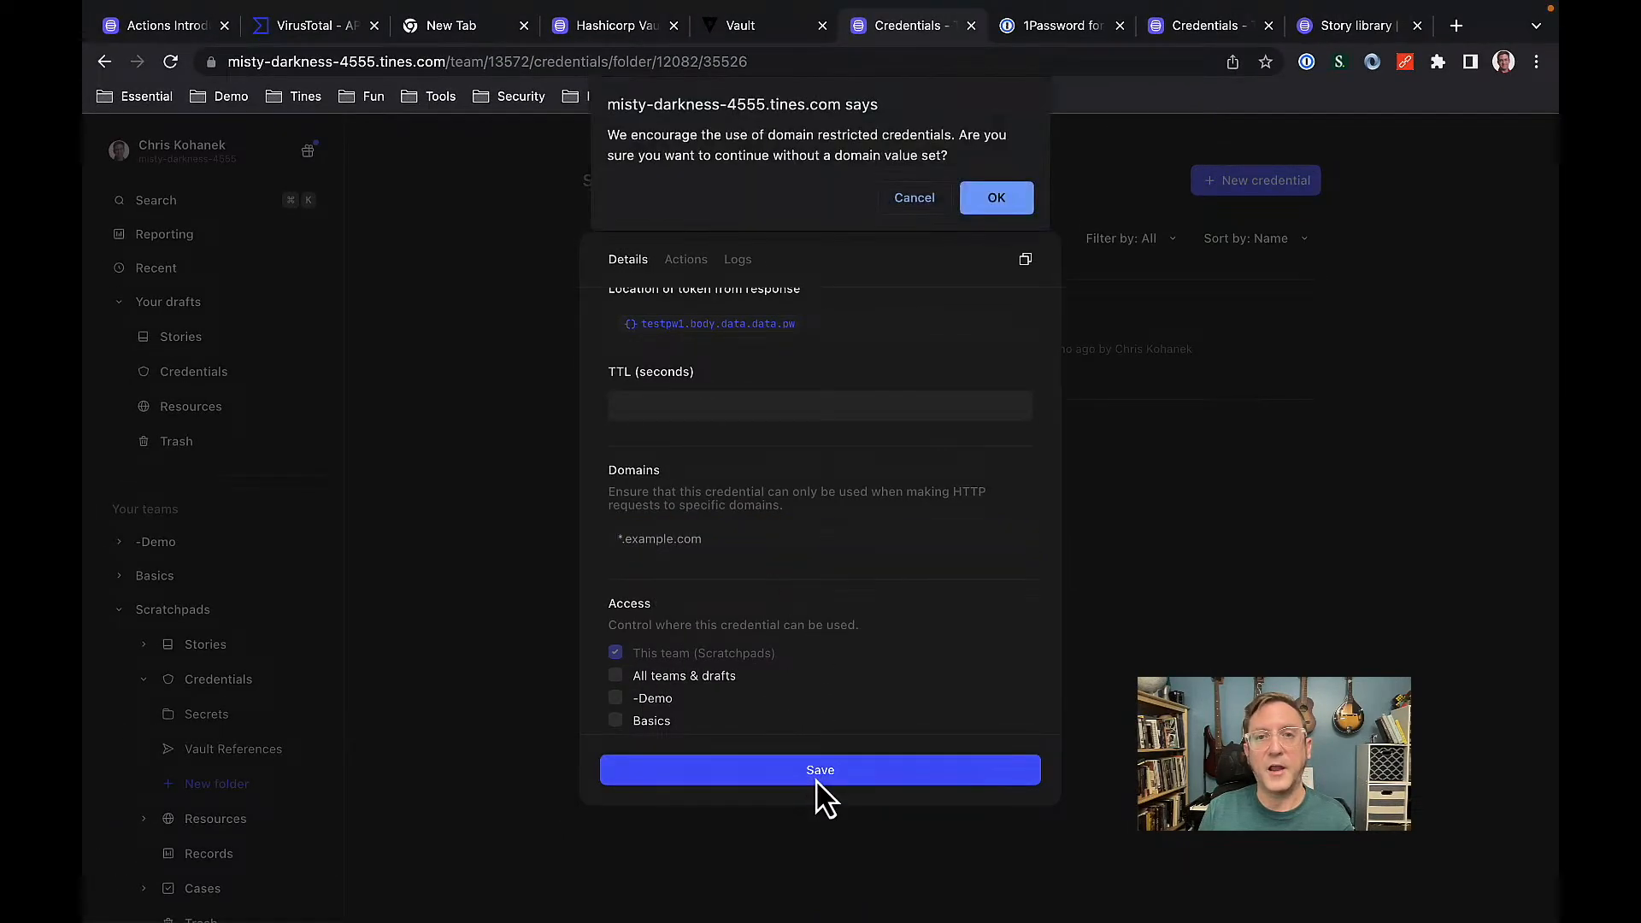
pyautogui.click(994, 201)
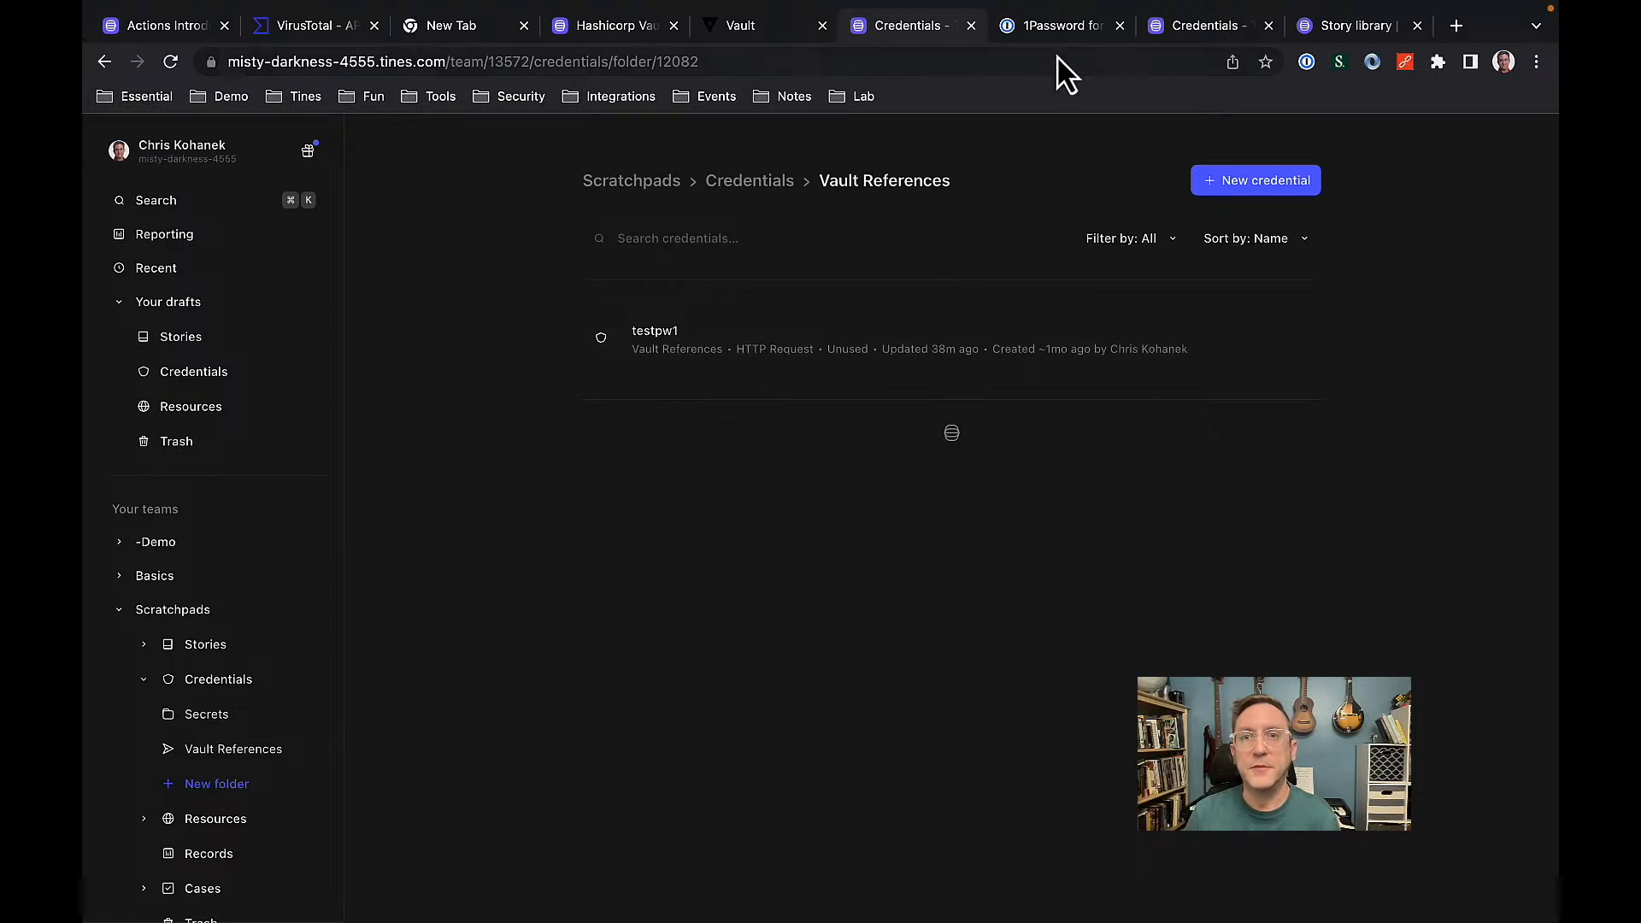
pyautogui.click(1064, 25)
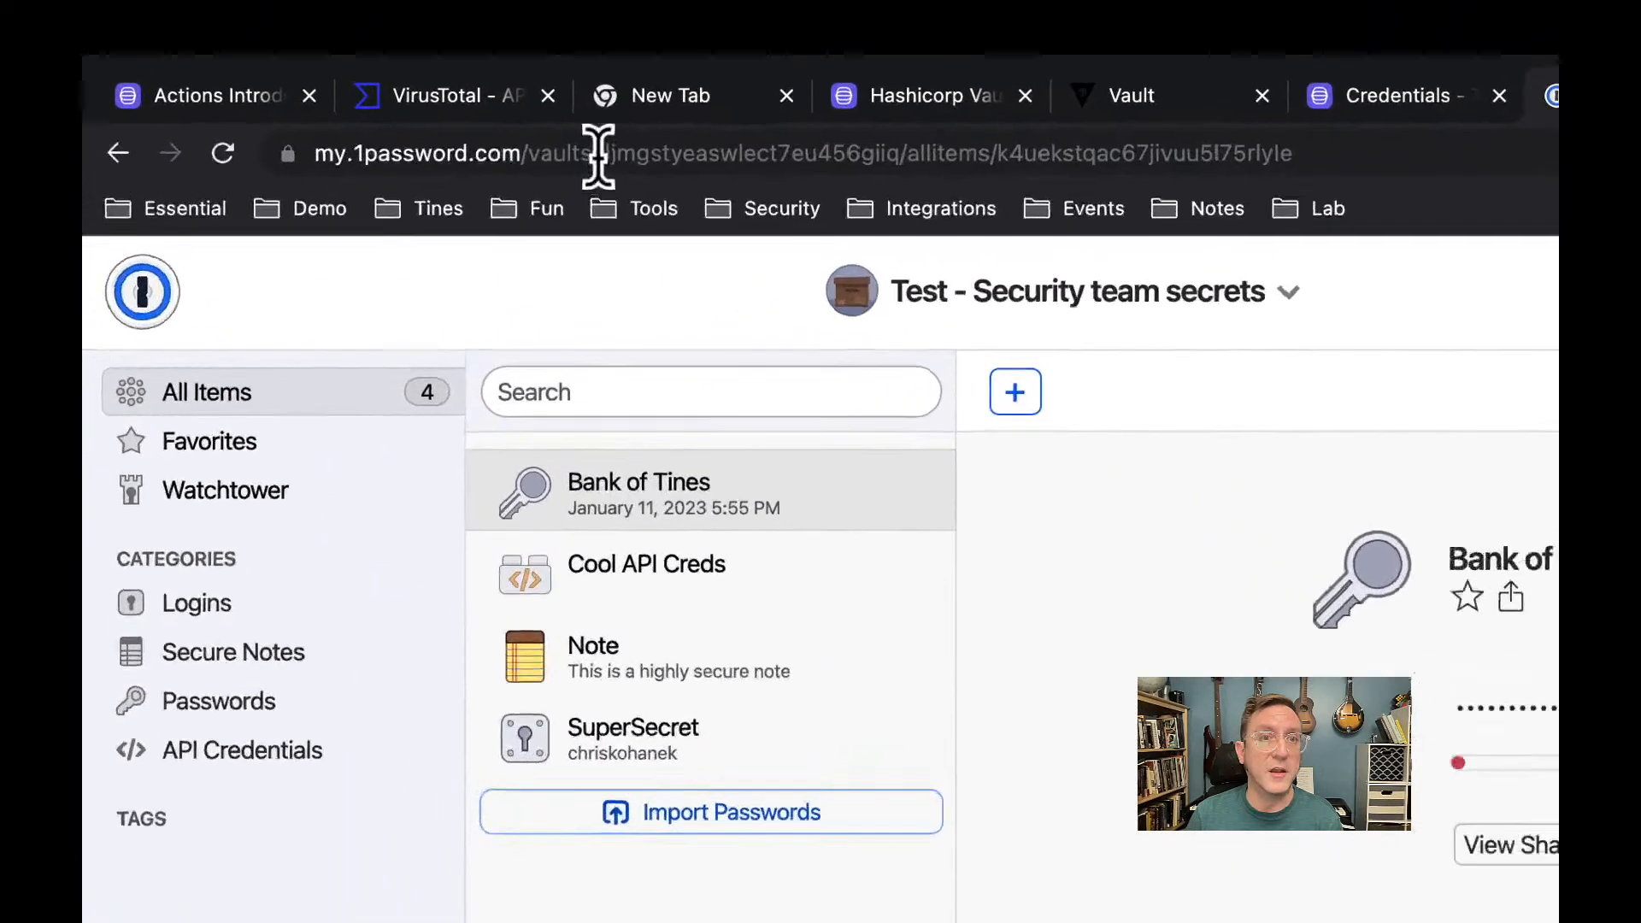
# Highlight the Bank of Tines vault ID and item ID in the address bar, then return to Tines credentials.
pyautogui.moveTo(598, 153); pyautogui.dragTo(941, 165)
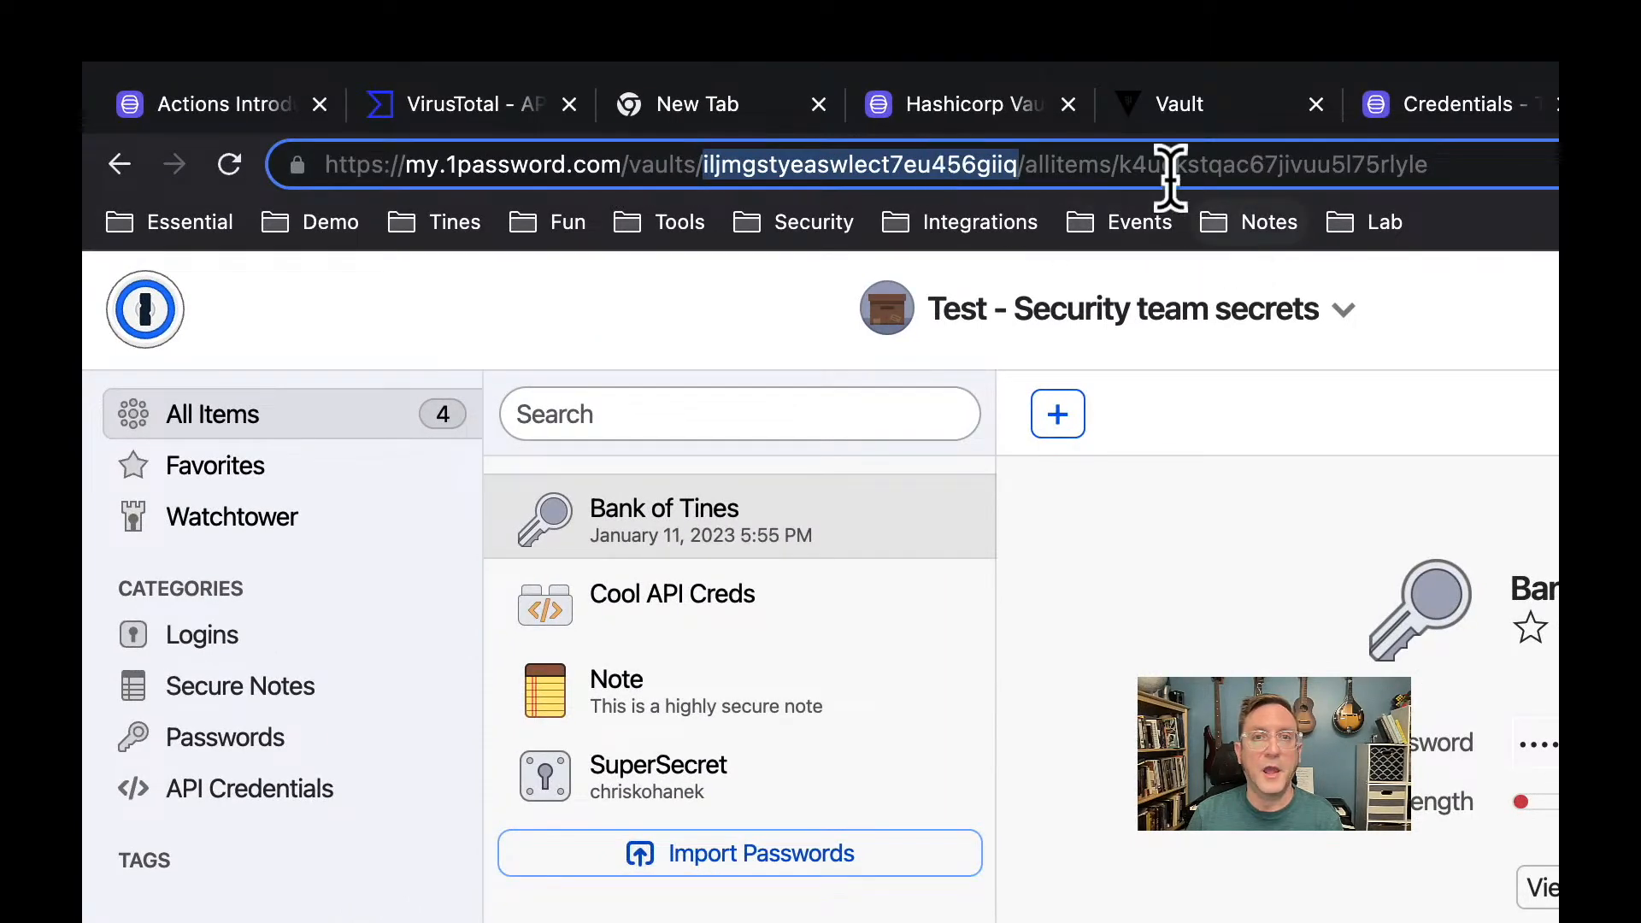
pyautogui.moveTo(1118, 164); pyautogui.dragTo(1454, 165)
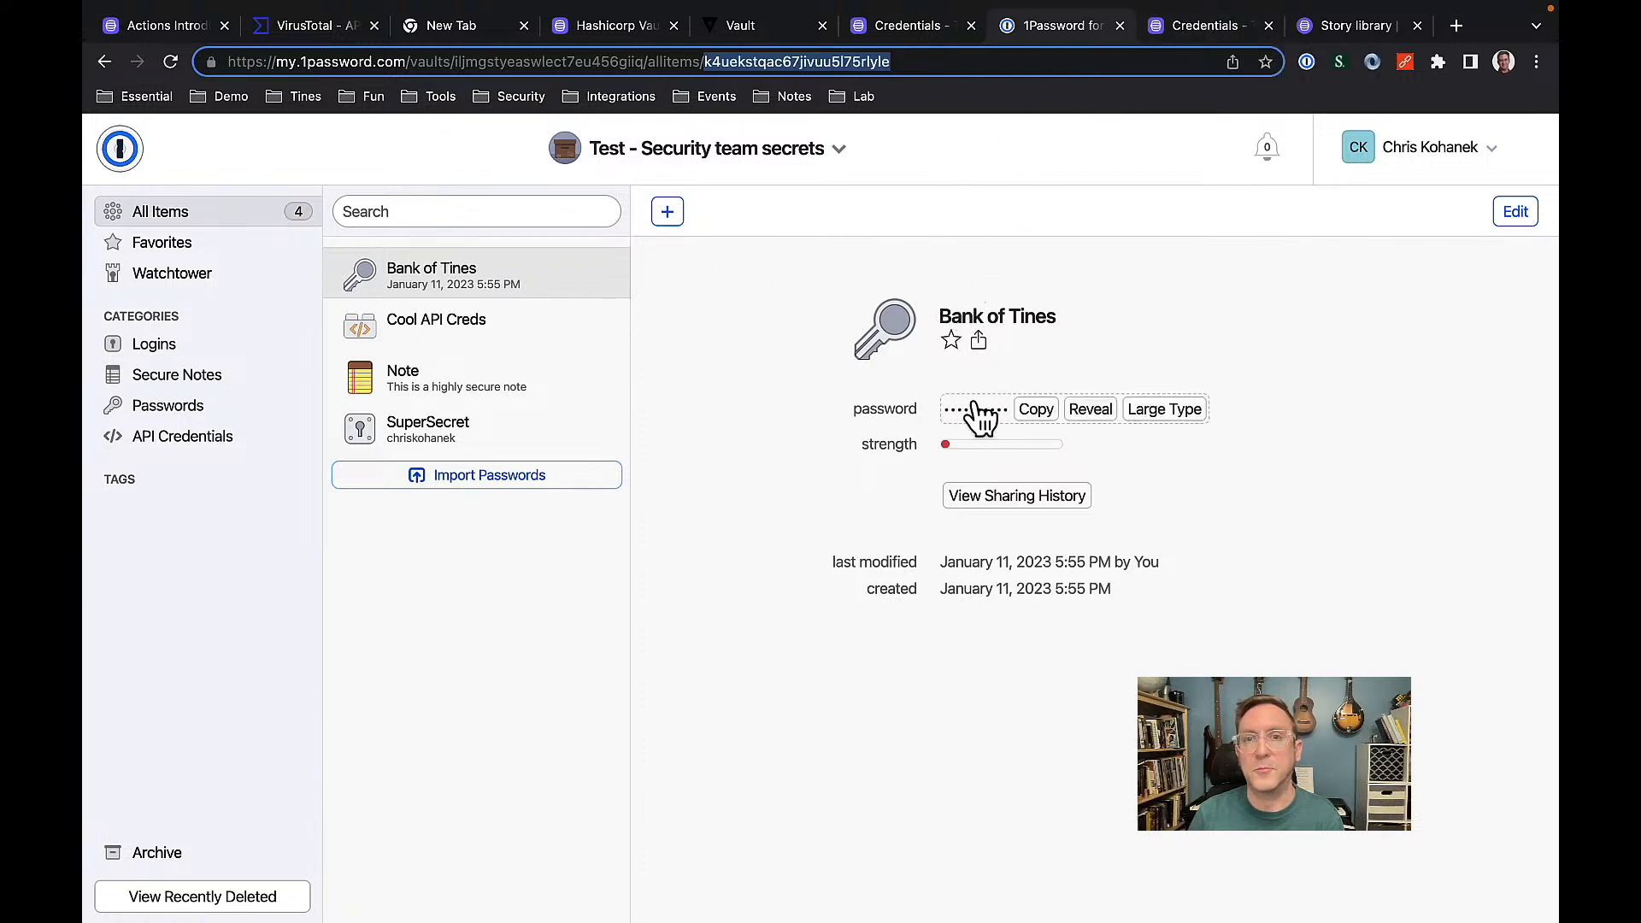
pyautogui.click(1205, 26)
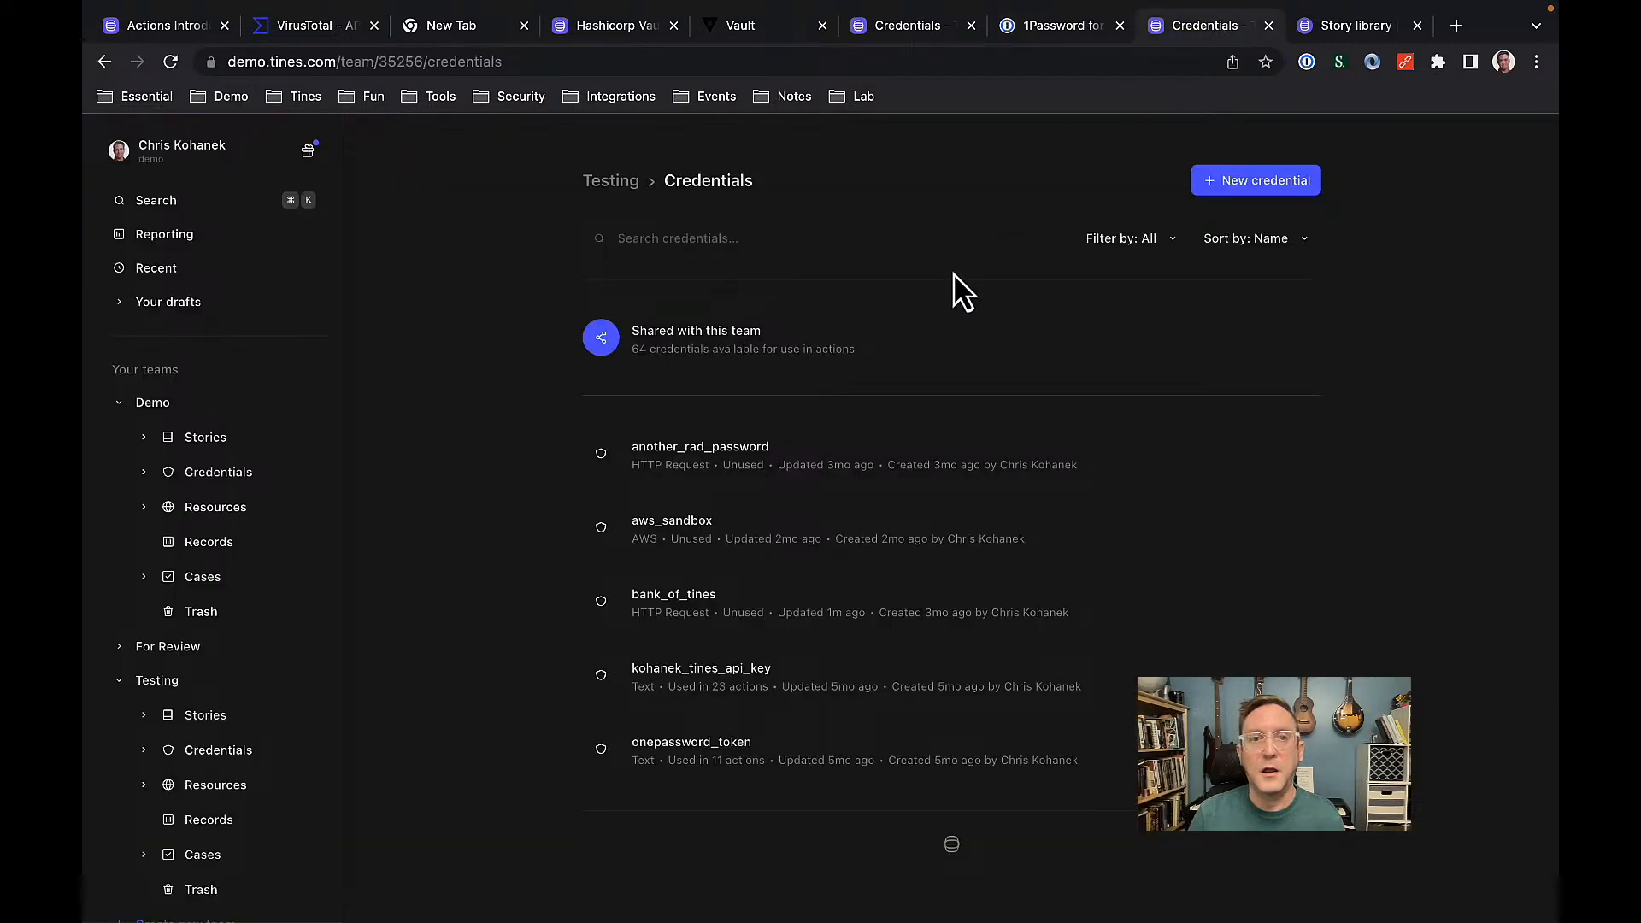
# Open bank_of_tines and review its GET request to onepassword_server on port 8080 with custom json.
pyautogui.click(756, 607)
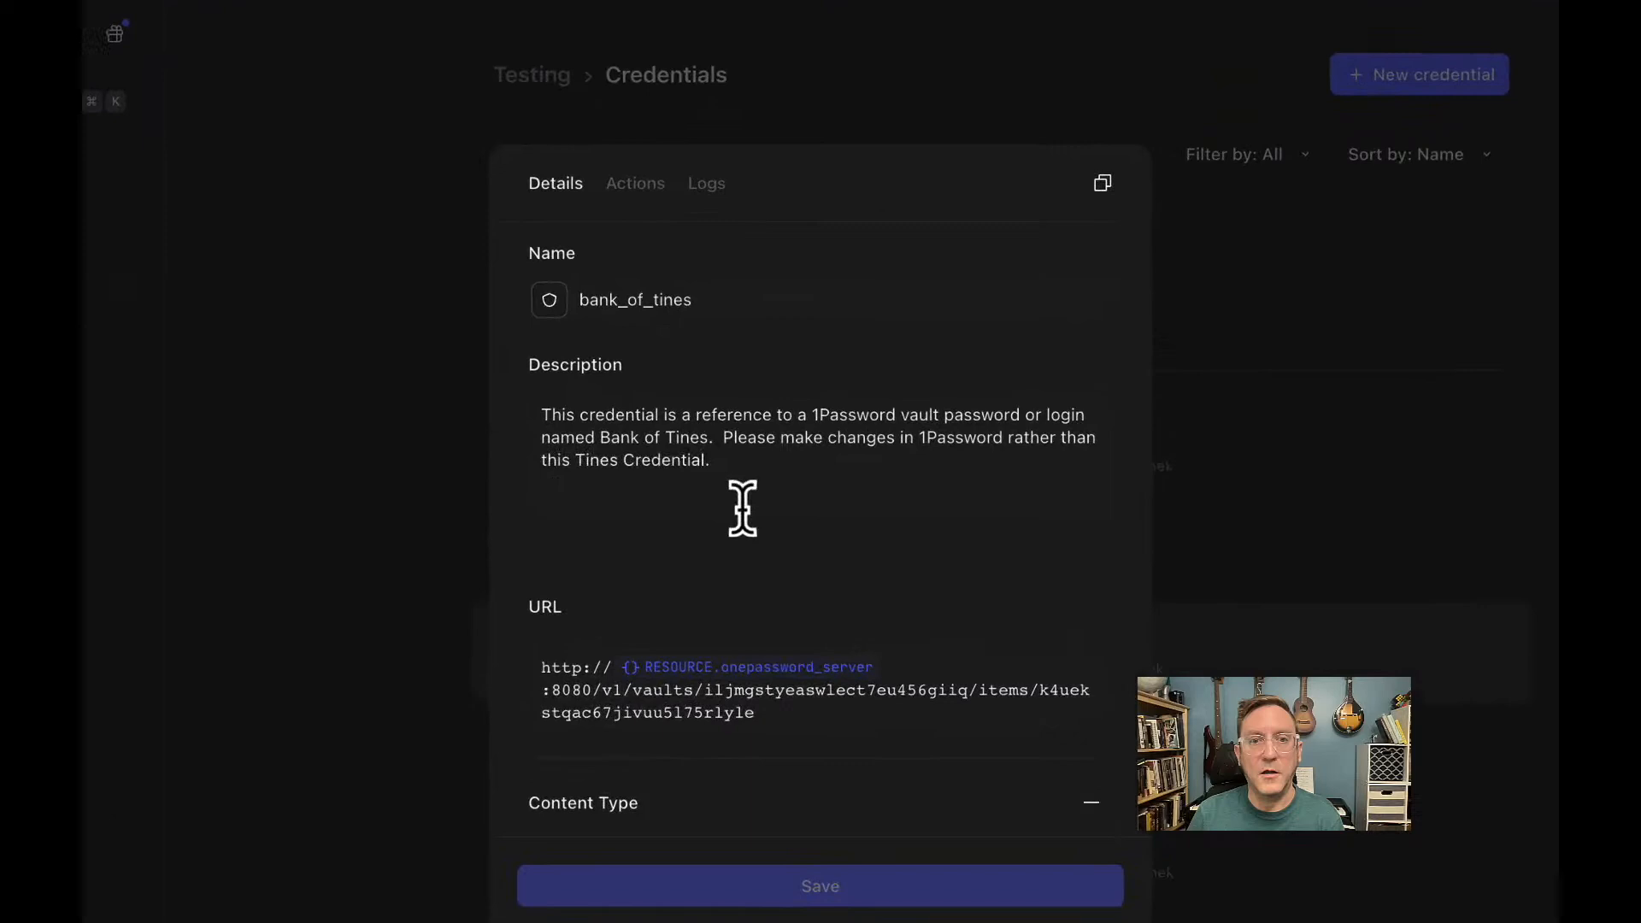
pyautogui.scroll(-1, 565, 626)
pyautogui.scroll(1, 560, 598)
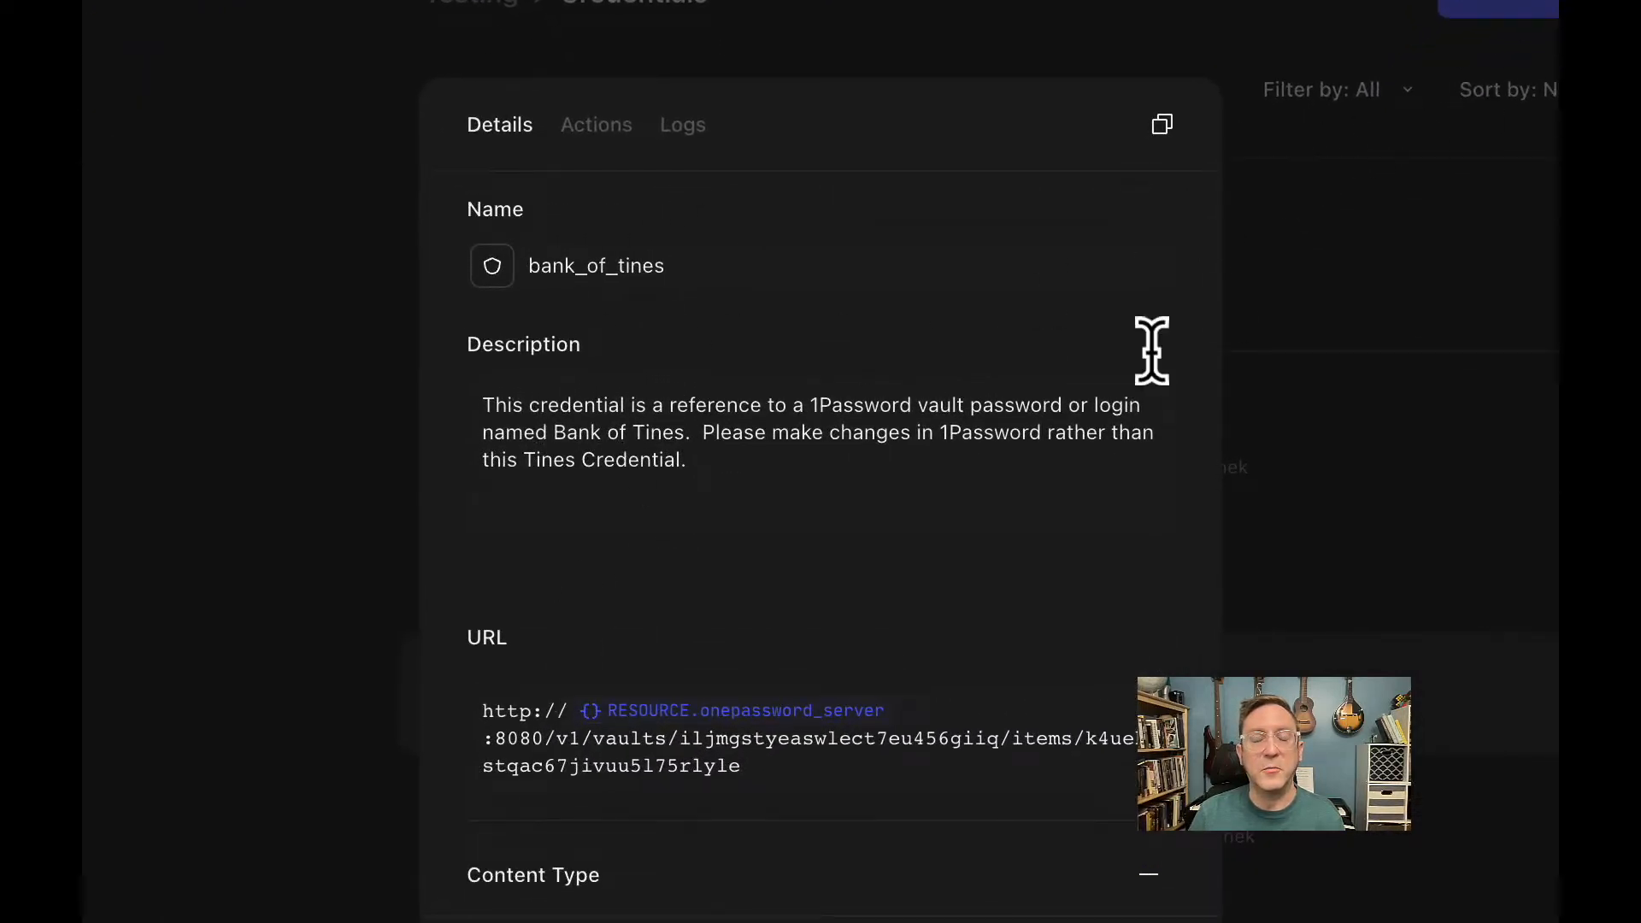
pyautogui.scroll(-5, 893, 483)
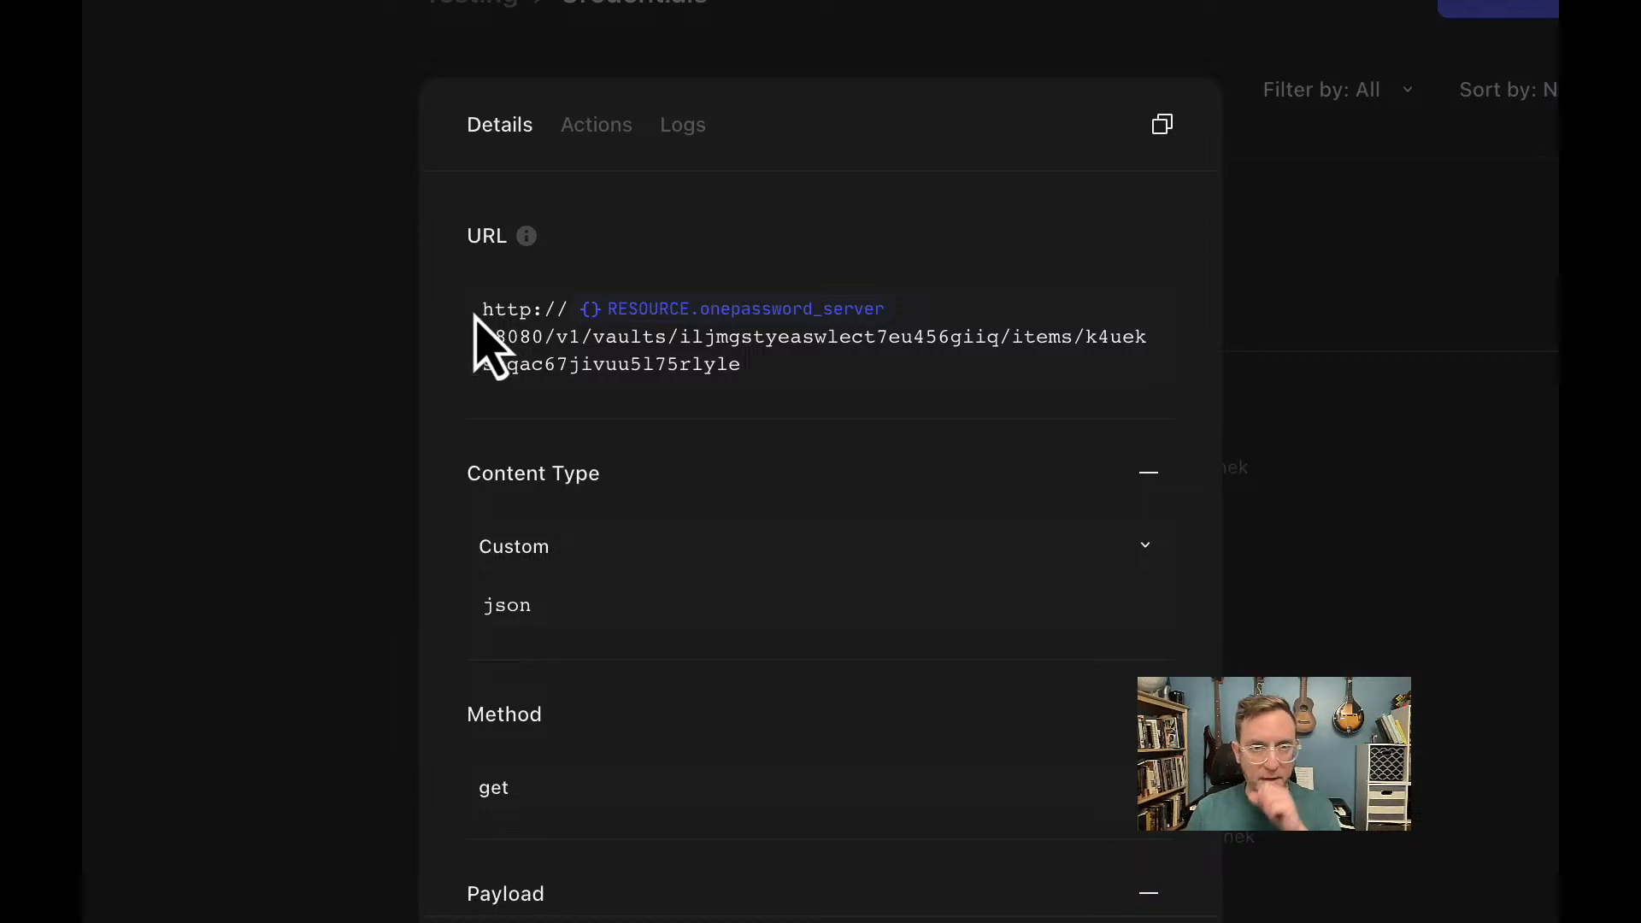
pyautogui.click(507, 309)
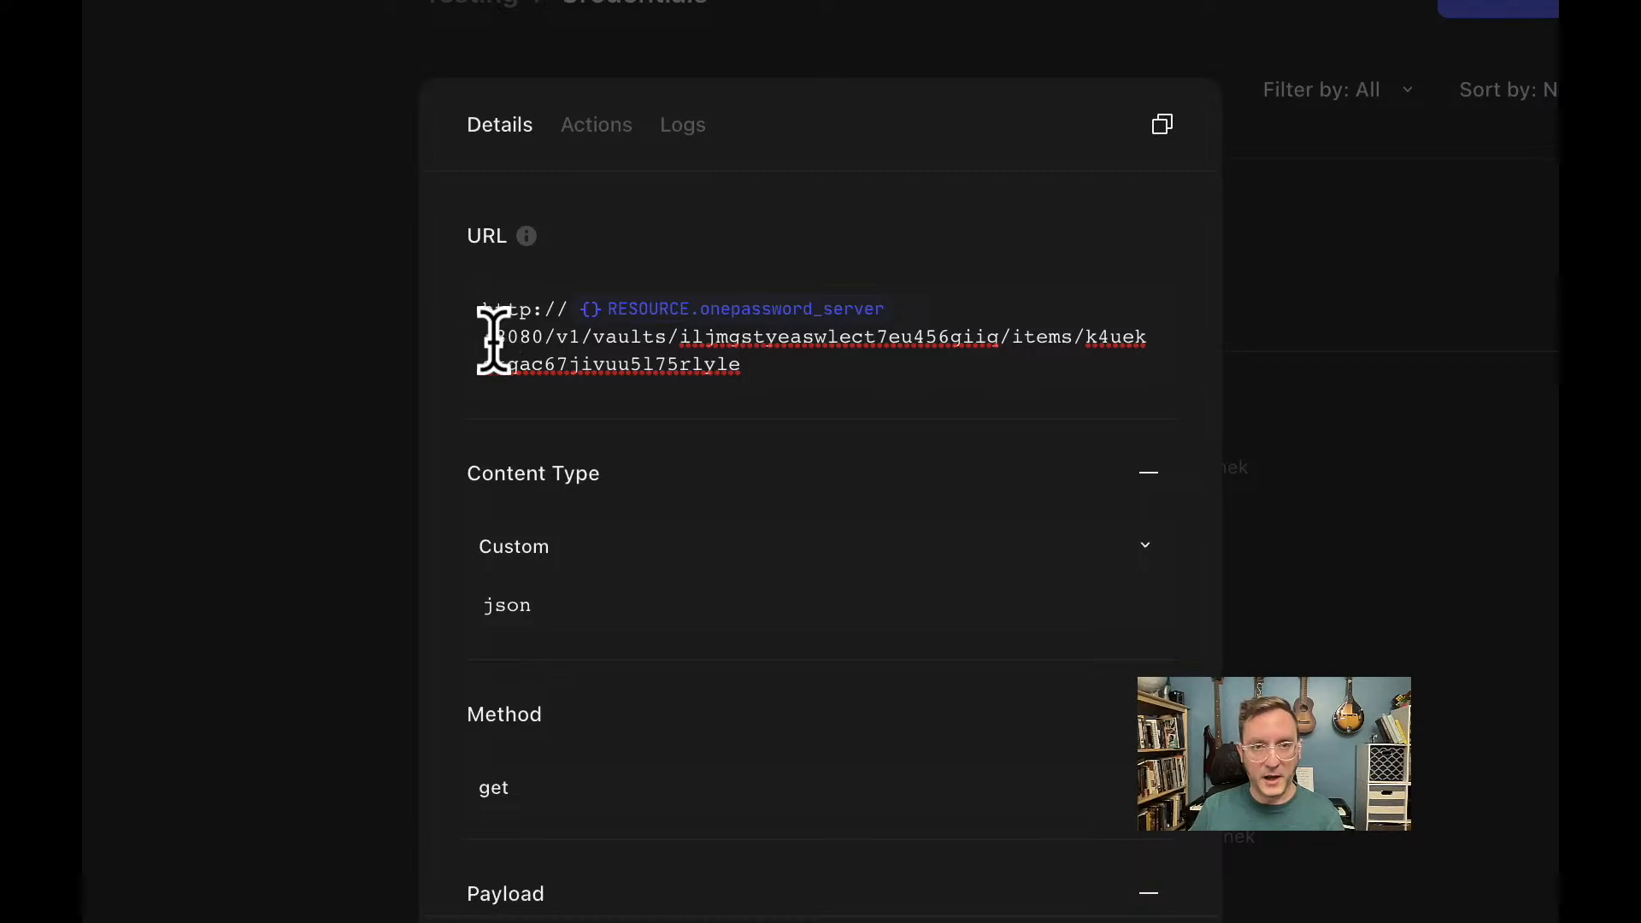
pyautogui.click(496, 337)
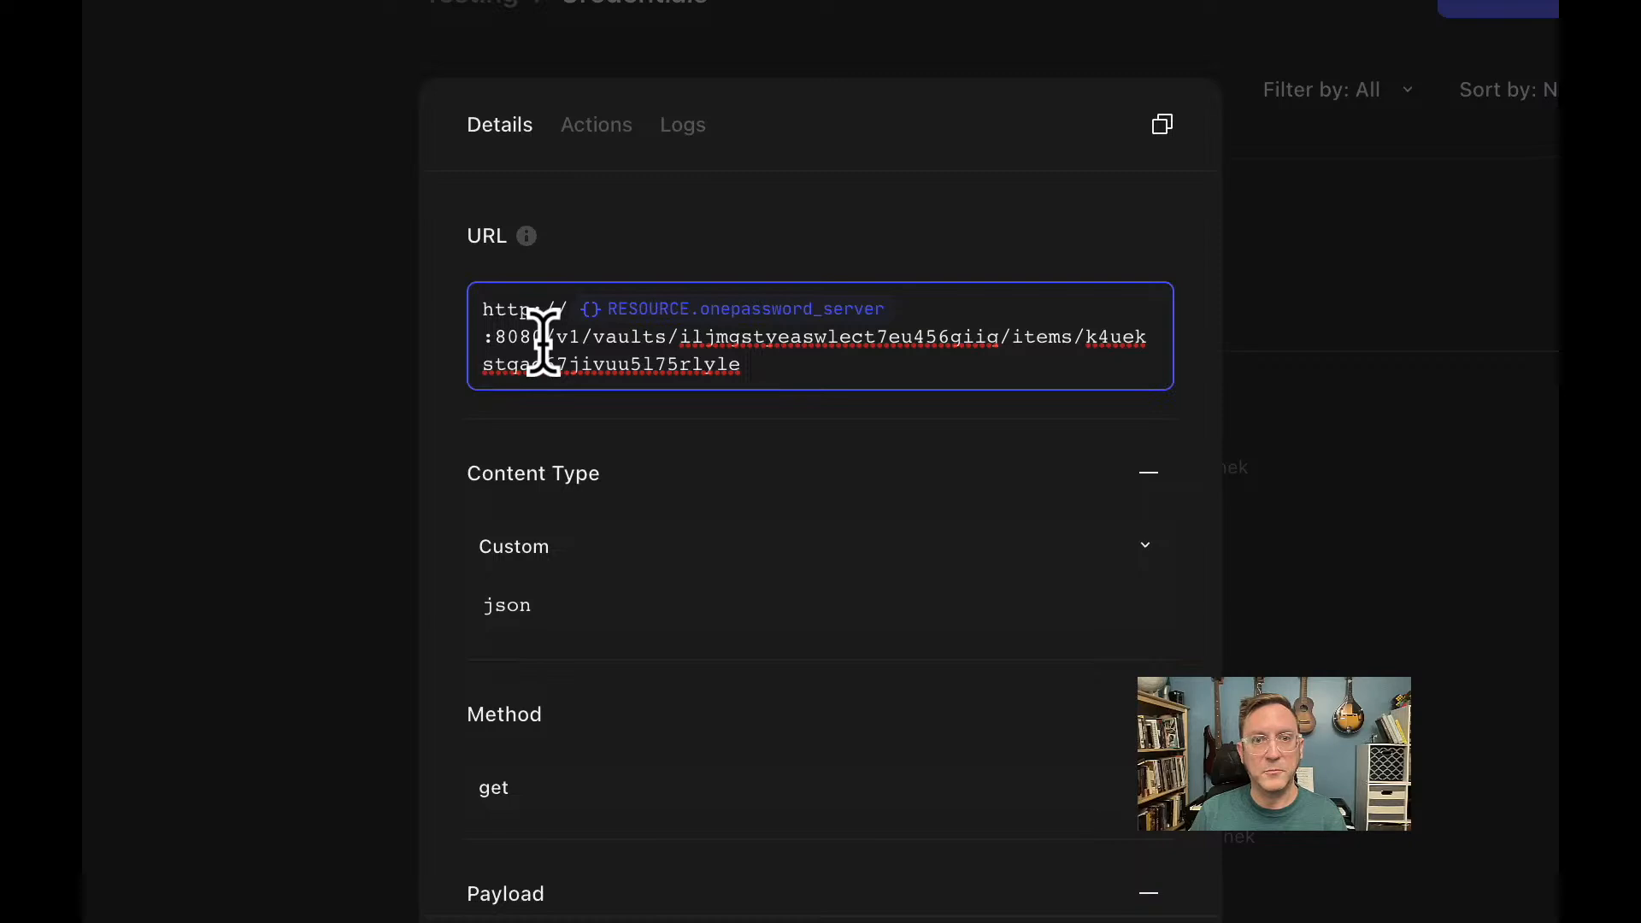
pyautogui.click(543, 342)
pyautogui.moveTo(543, 331); pyautogui.dragTo(489, 326)
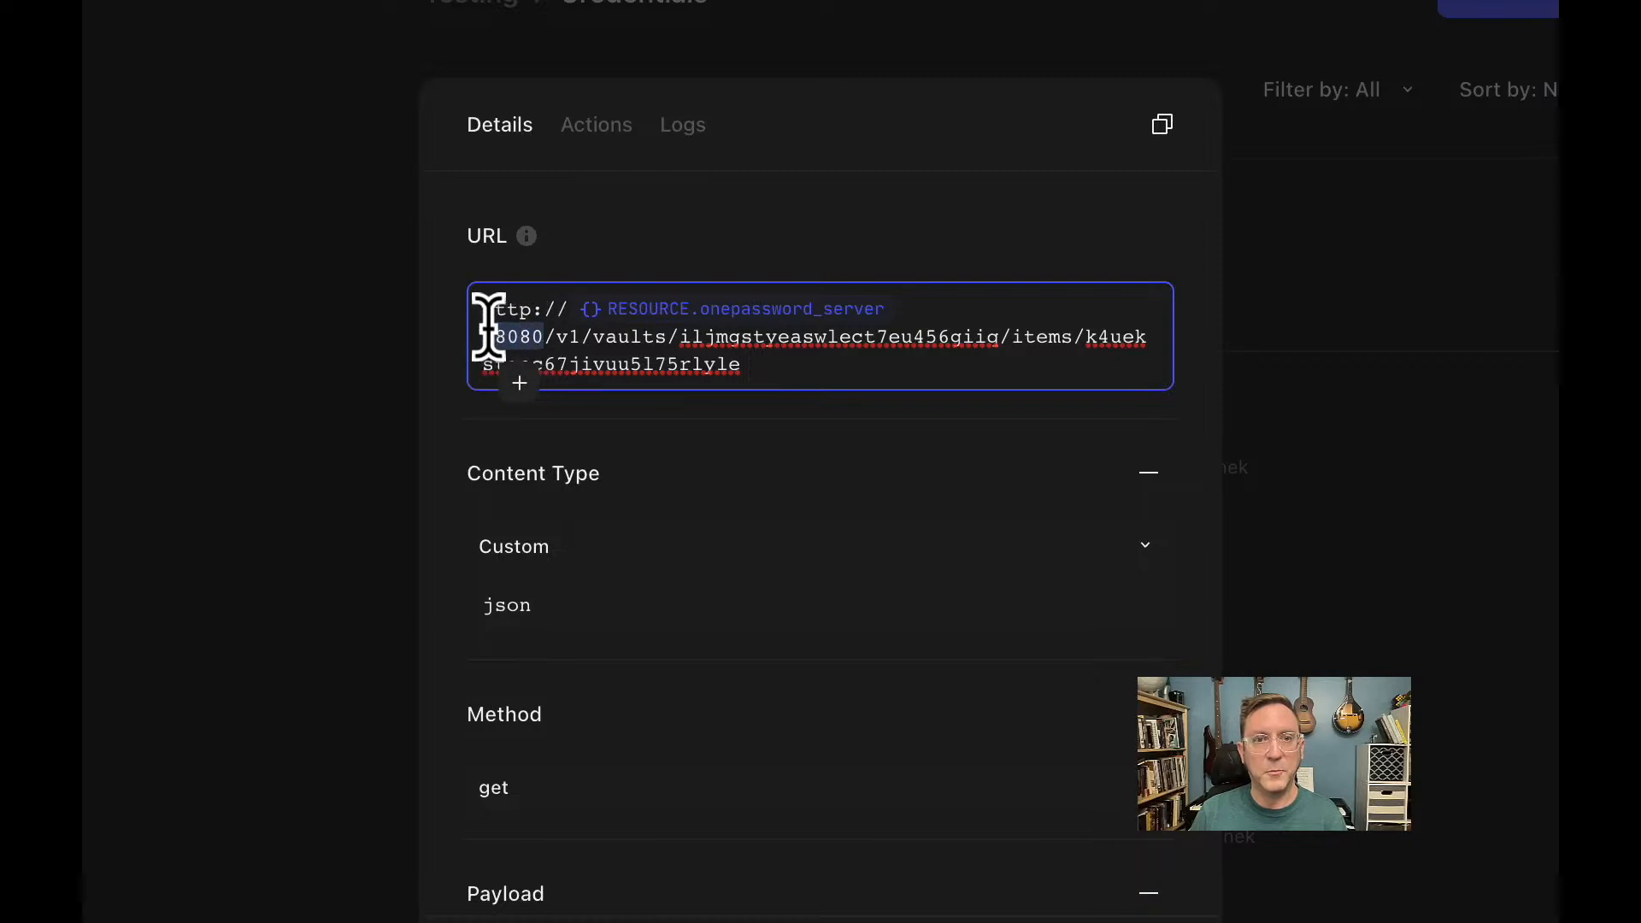
pyautogui.click(451, 480)
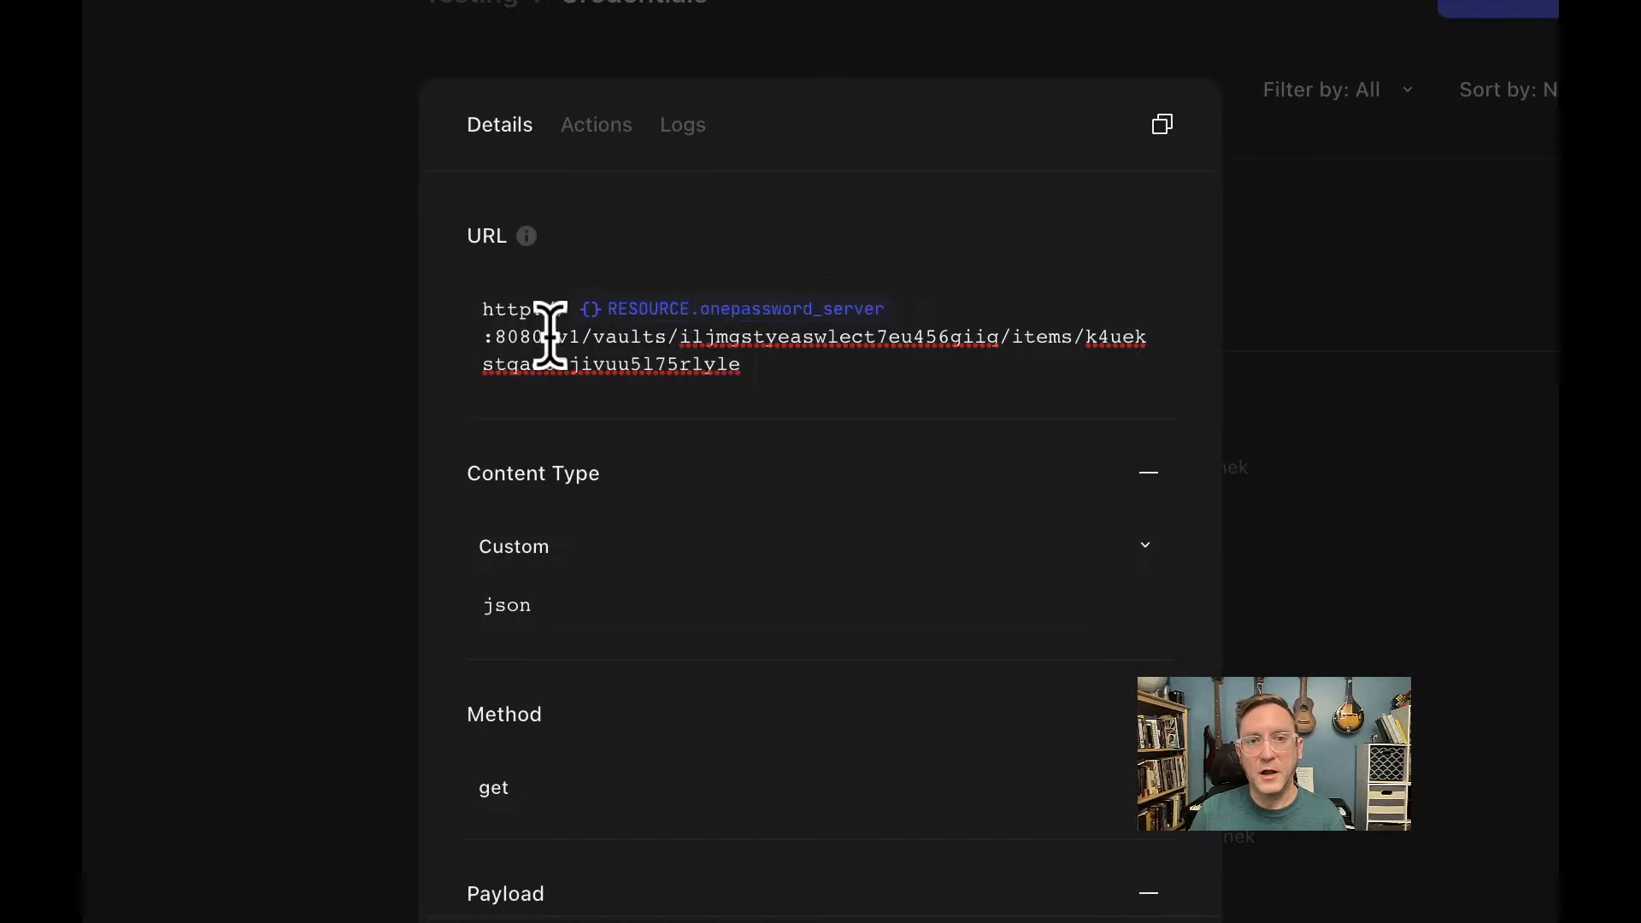
pyautogui.moveTo(556, 337); pyautogui.dragTo(668, 335)
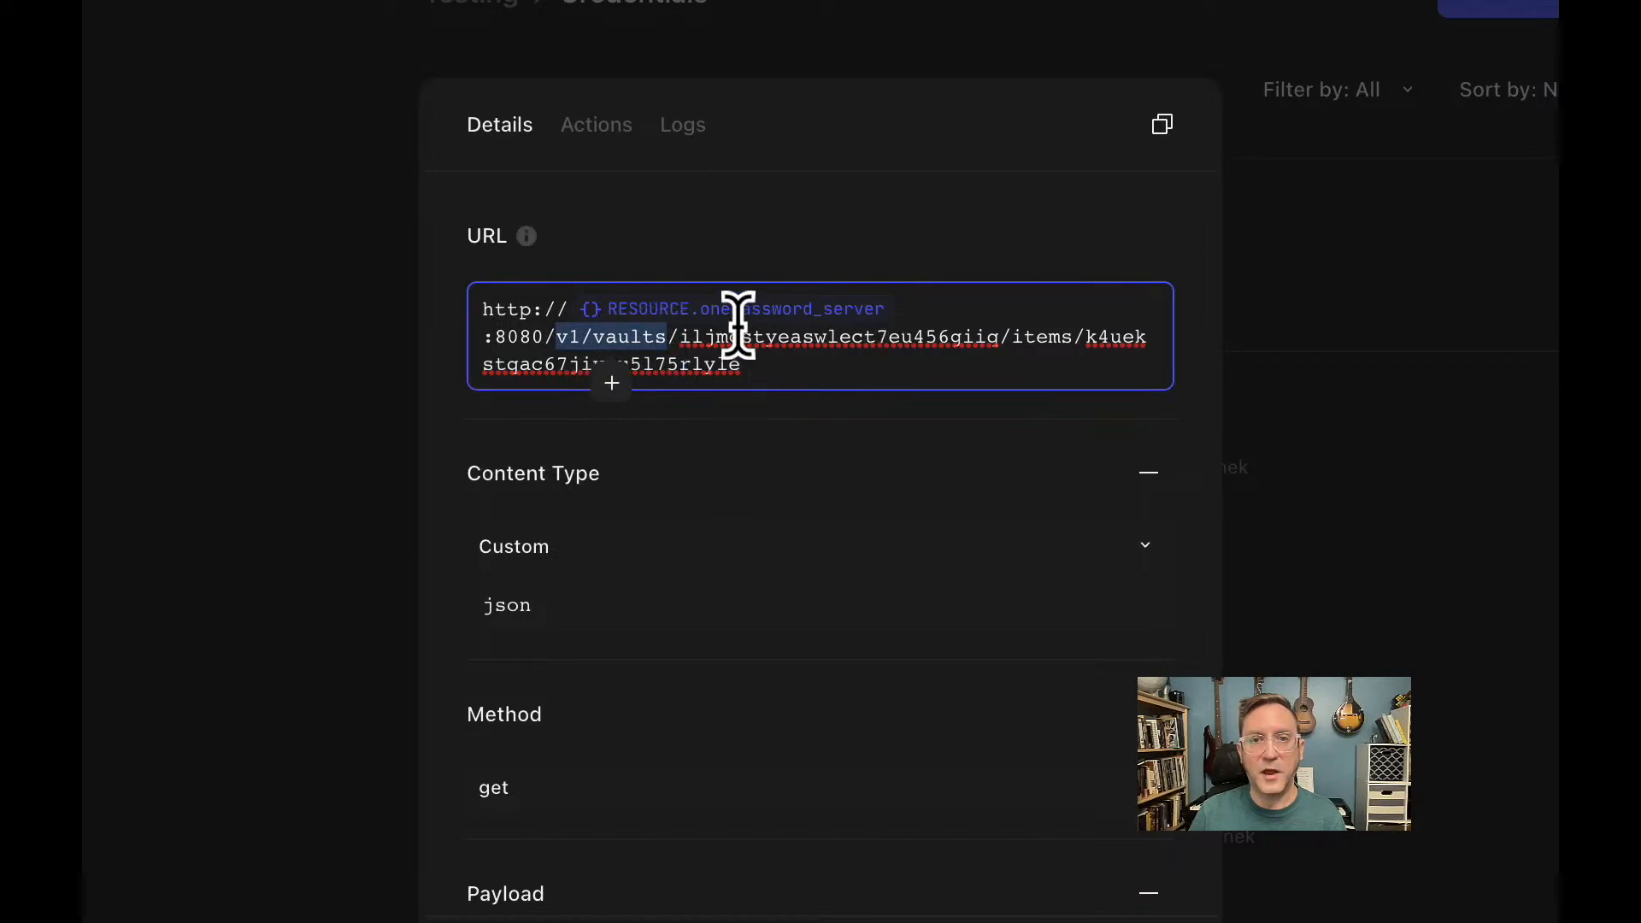
pyautogui.click(1005, 348)
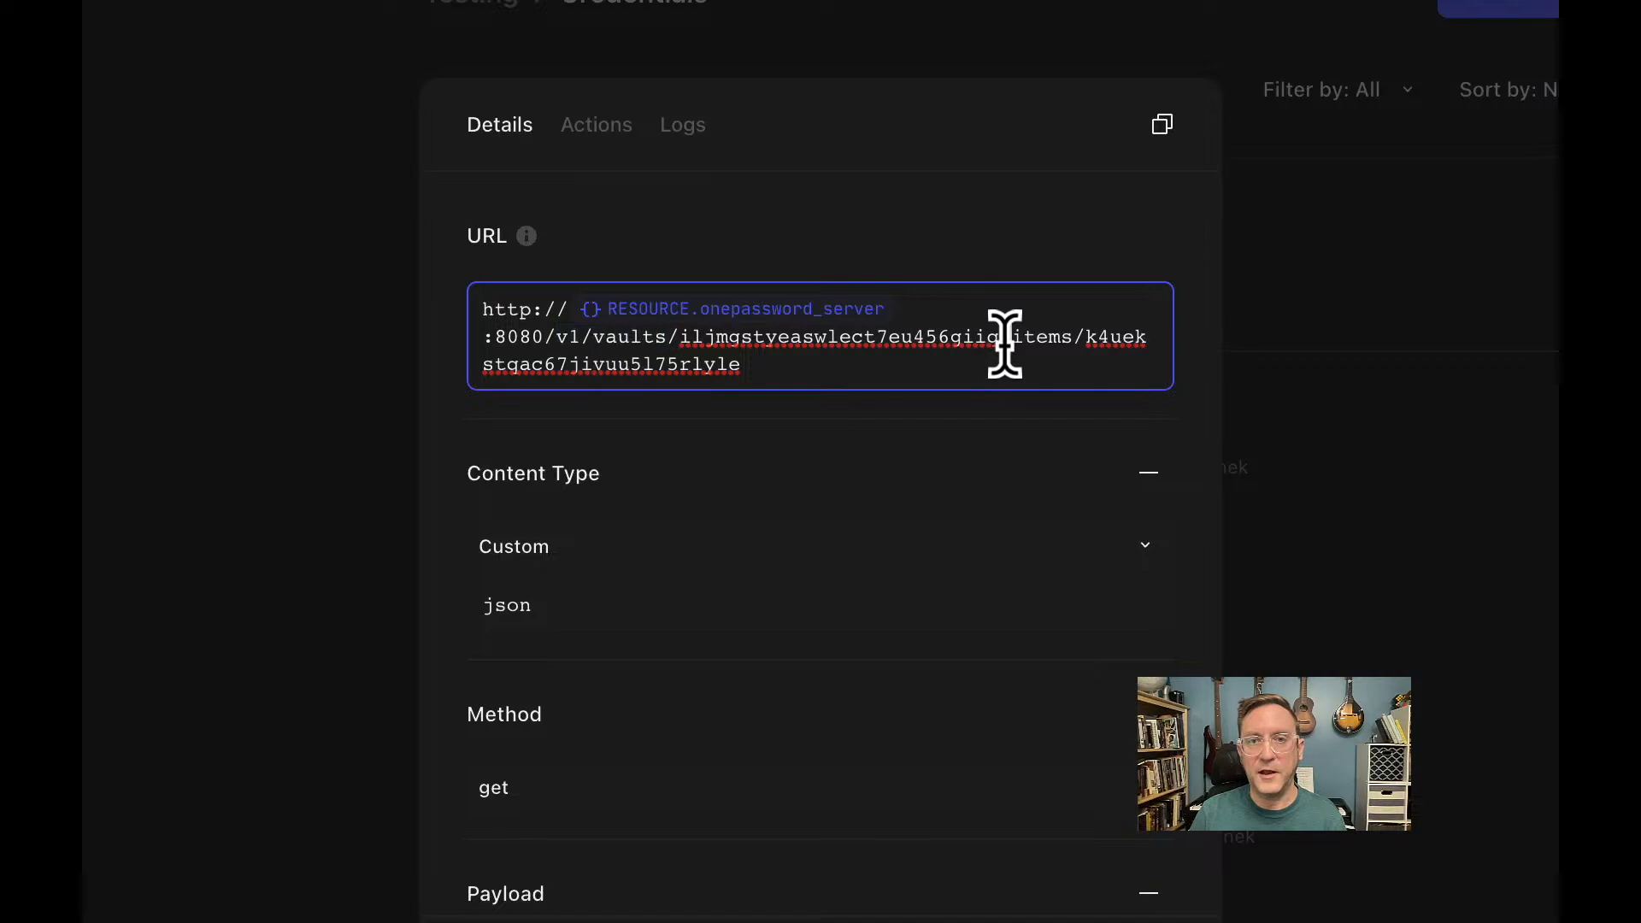
pyautogui.doubleClick(1053, 338)
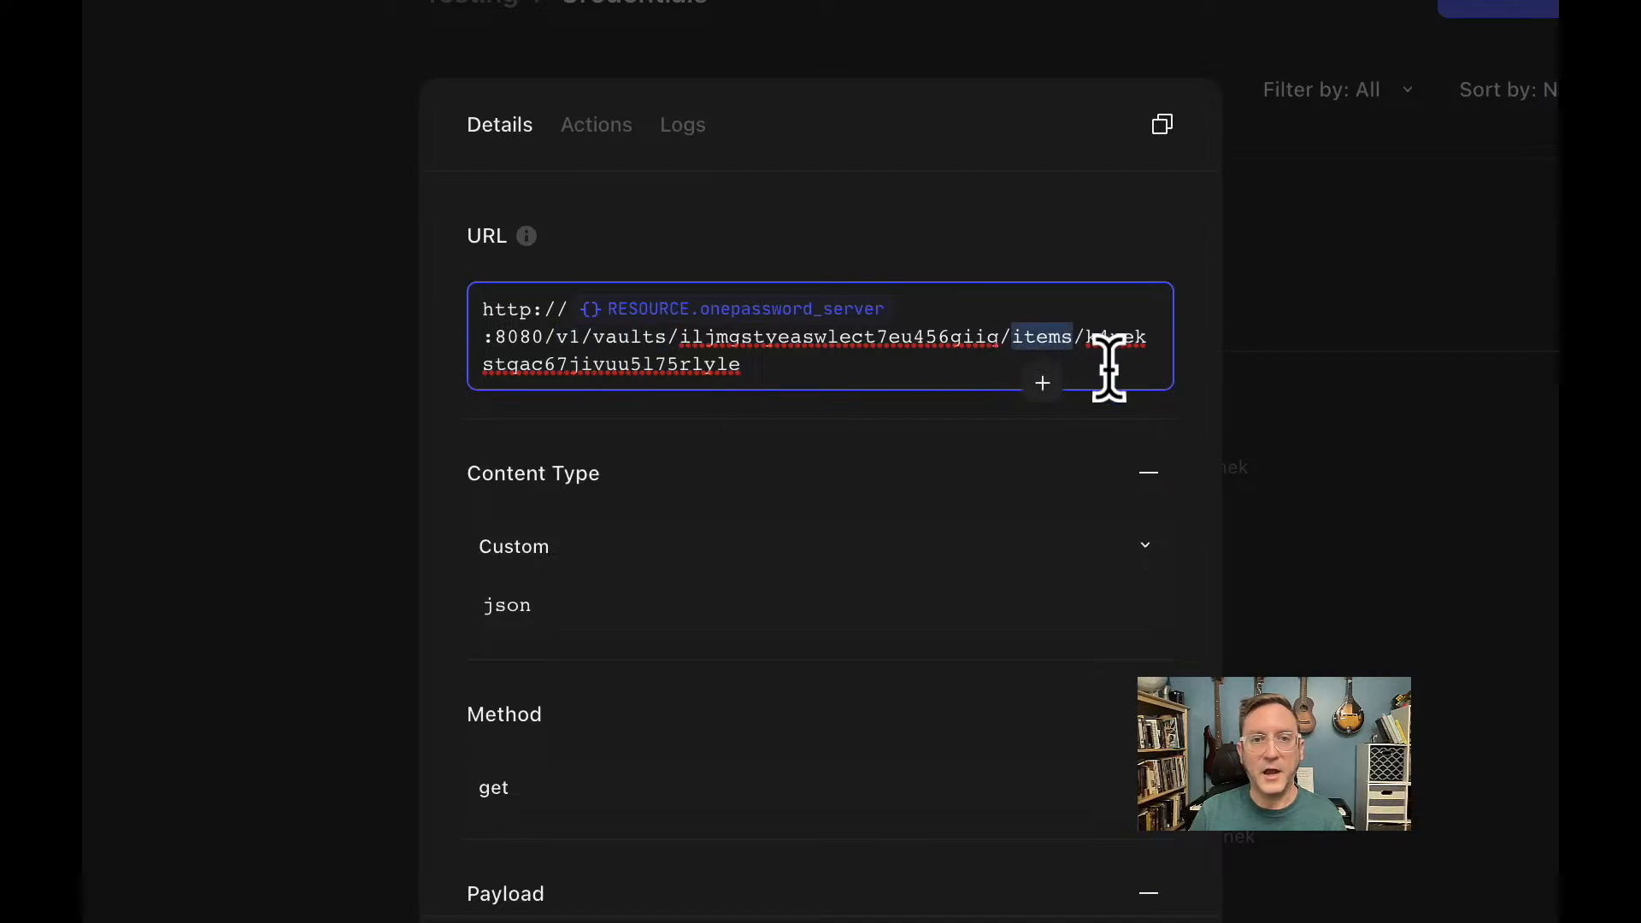
pyautogui.click(792, 462)
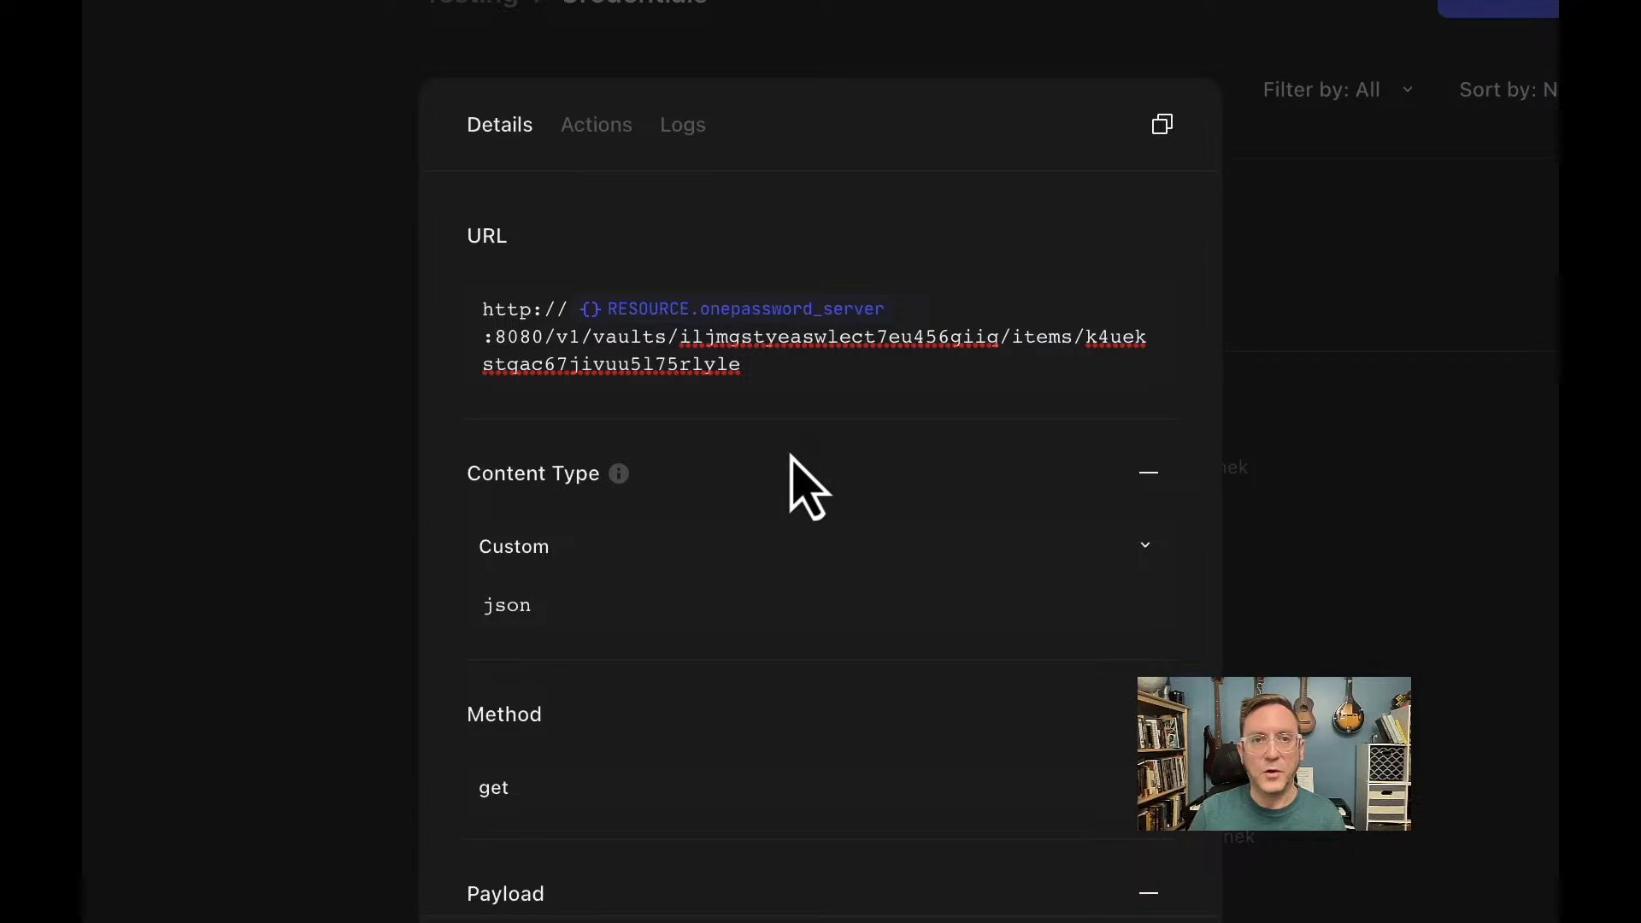
pyautogui.scroll(-3, 792, 462)
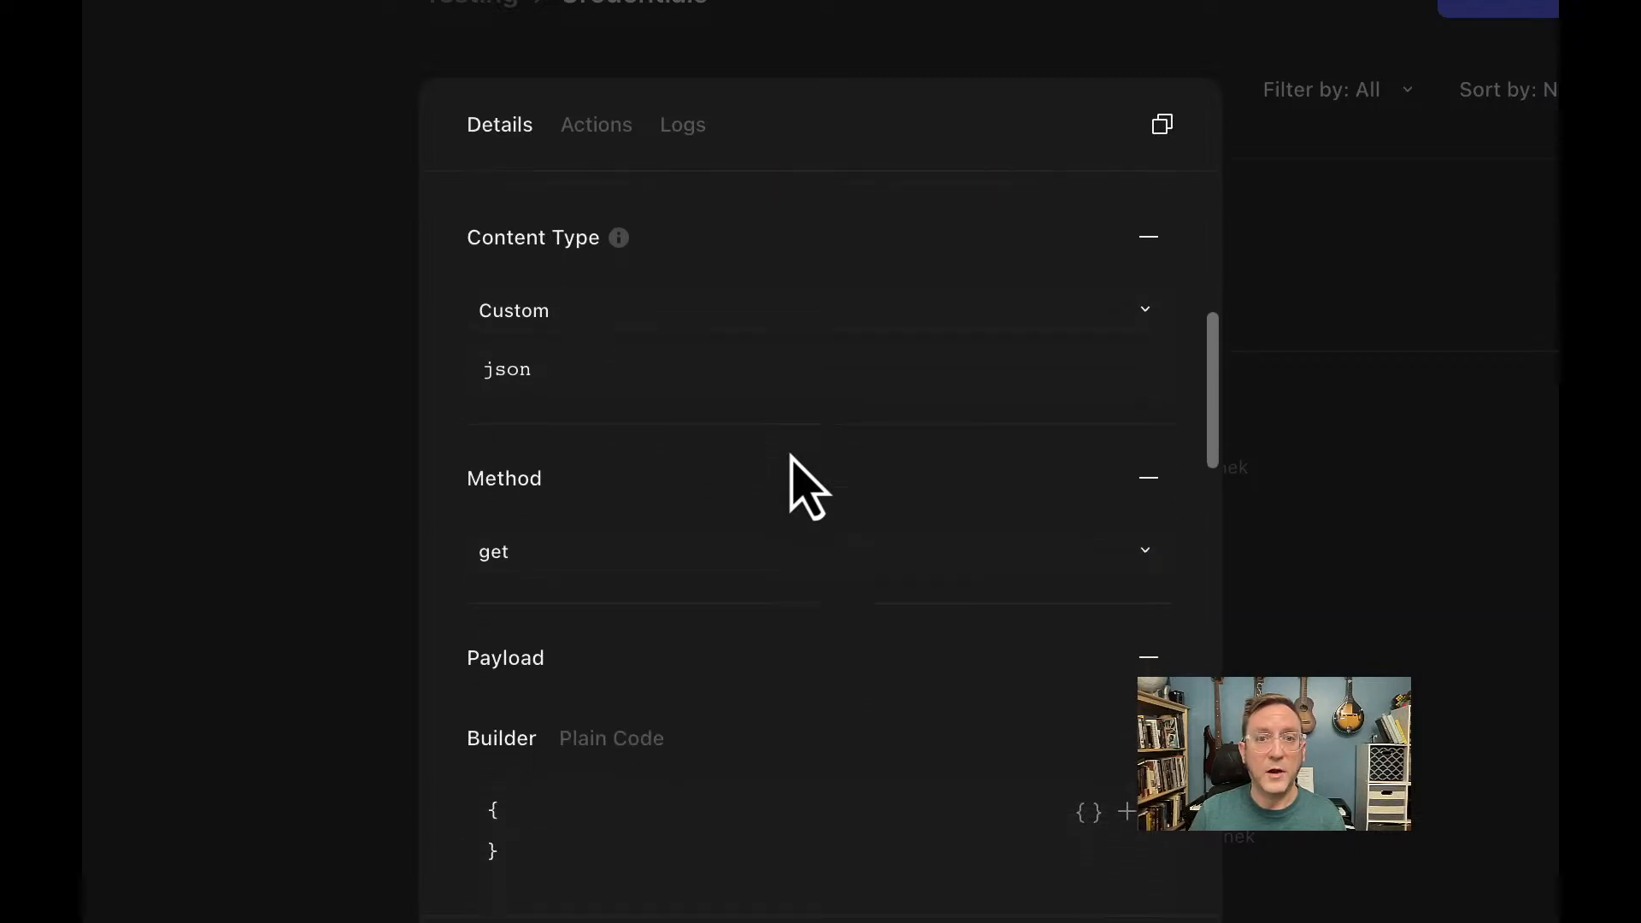
pyautogui.scroll(-1, 791, 461)
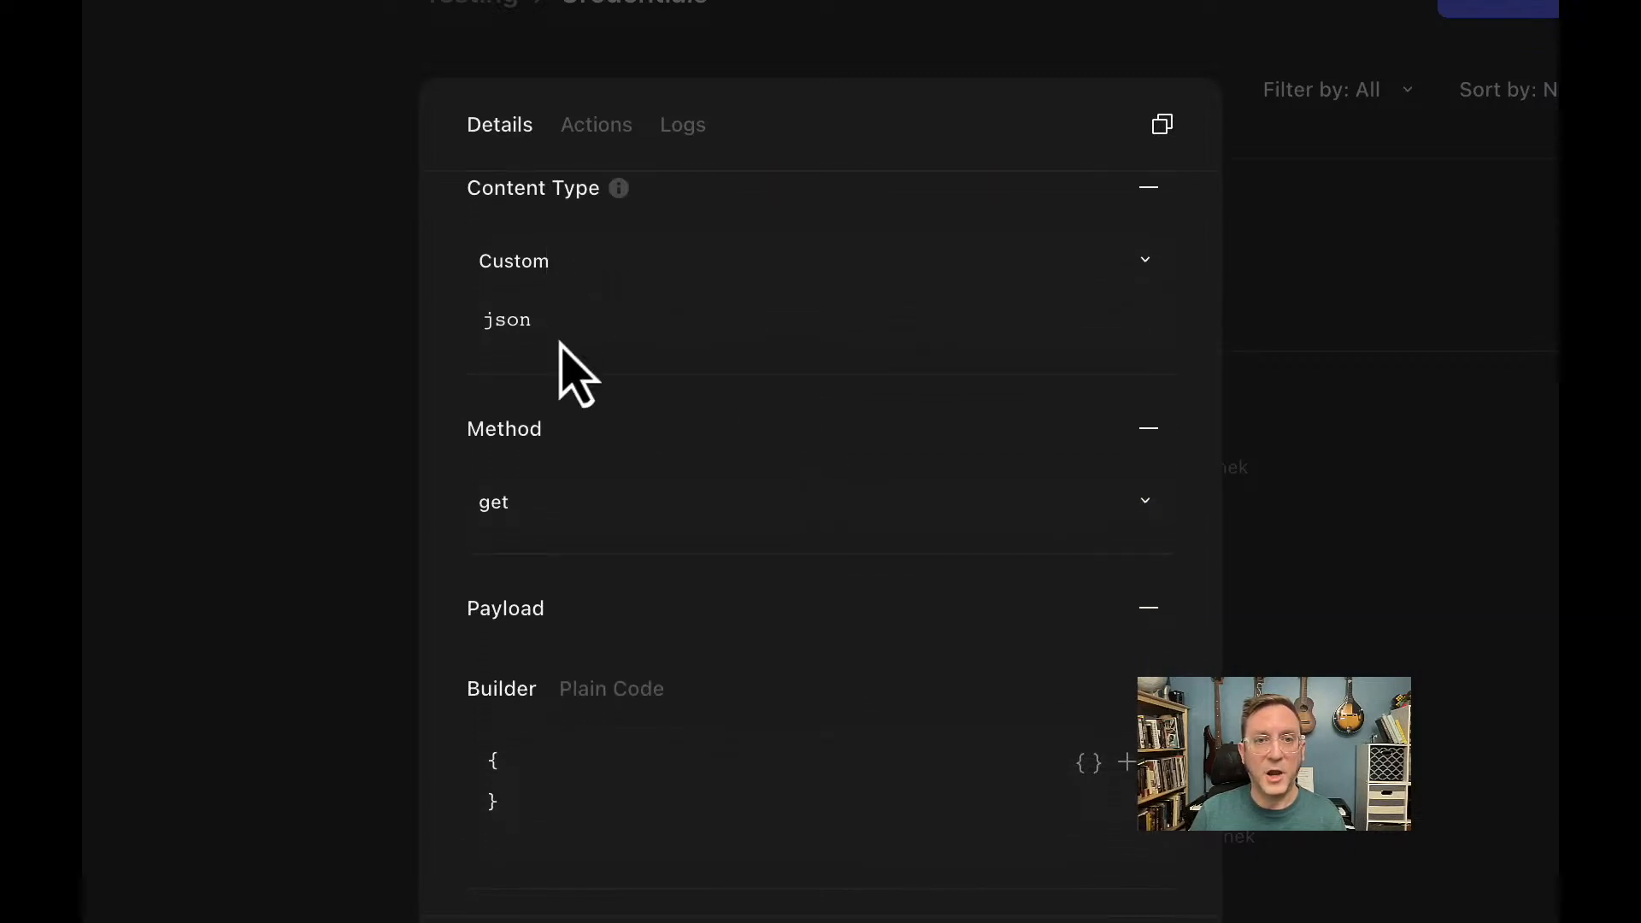
pyautogui.scroll(-3, 656, 462)
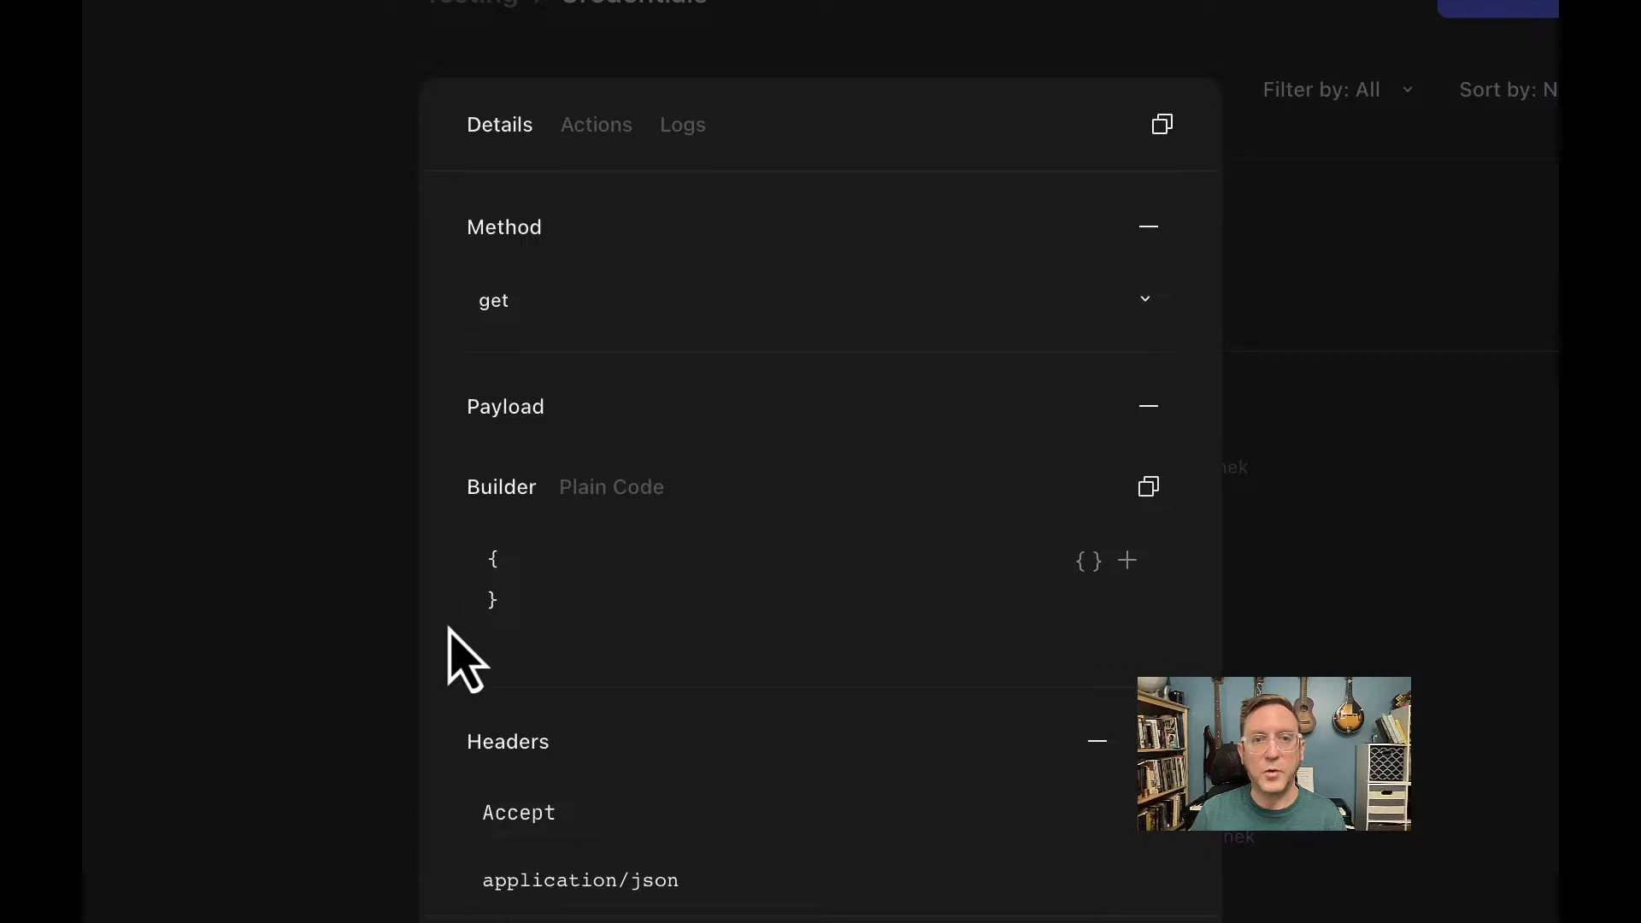
pyautogui.scroll(-2, 449, 630)
pyautogui.scroll(-2, 448, 633)
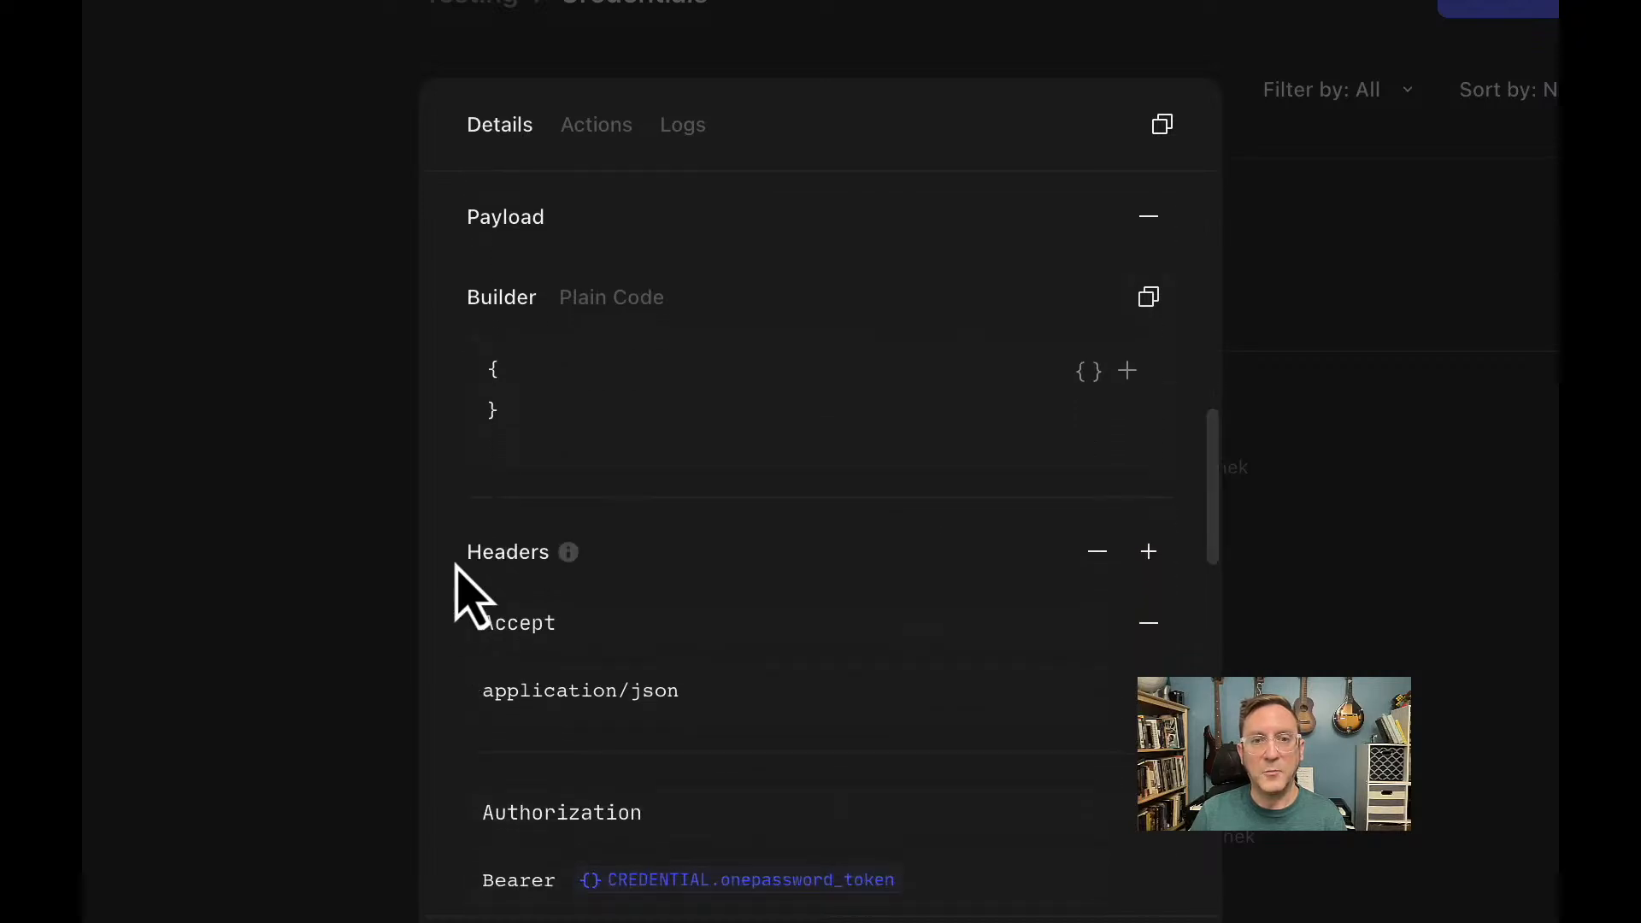
pyautogui.scroll(-1, 454, 565)
pyautogui.scroll(-5, 456, 577)
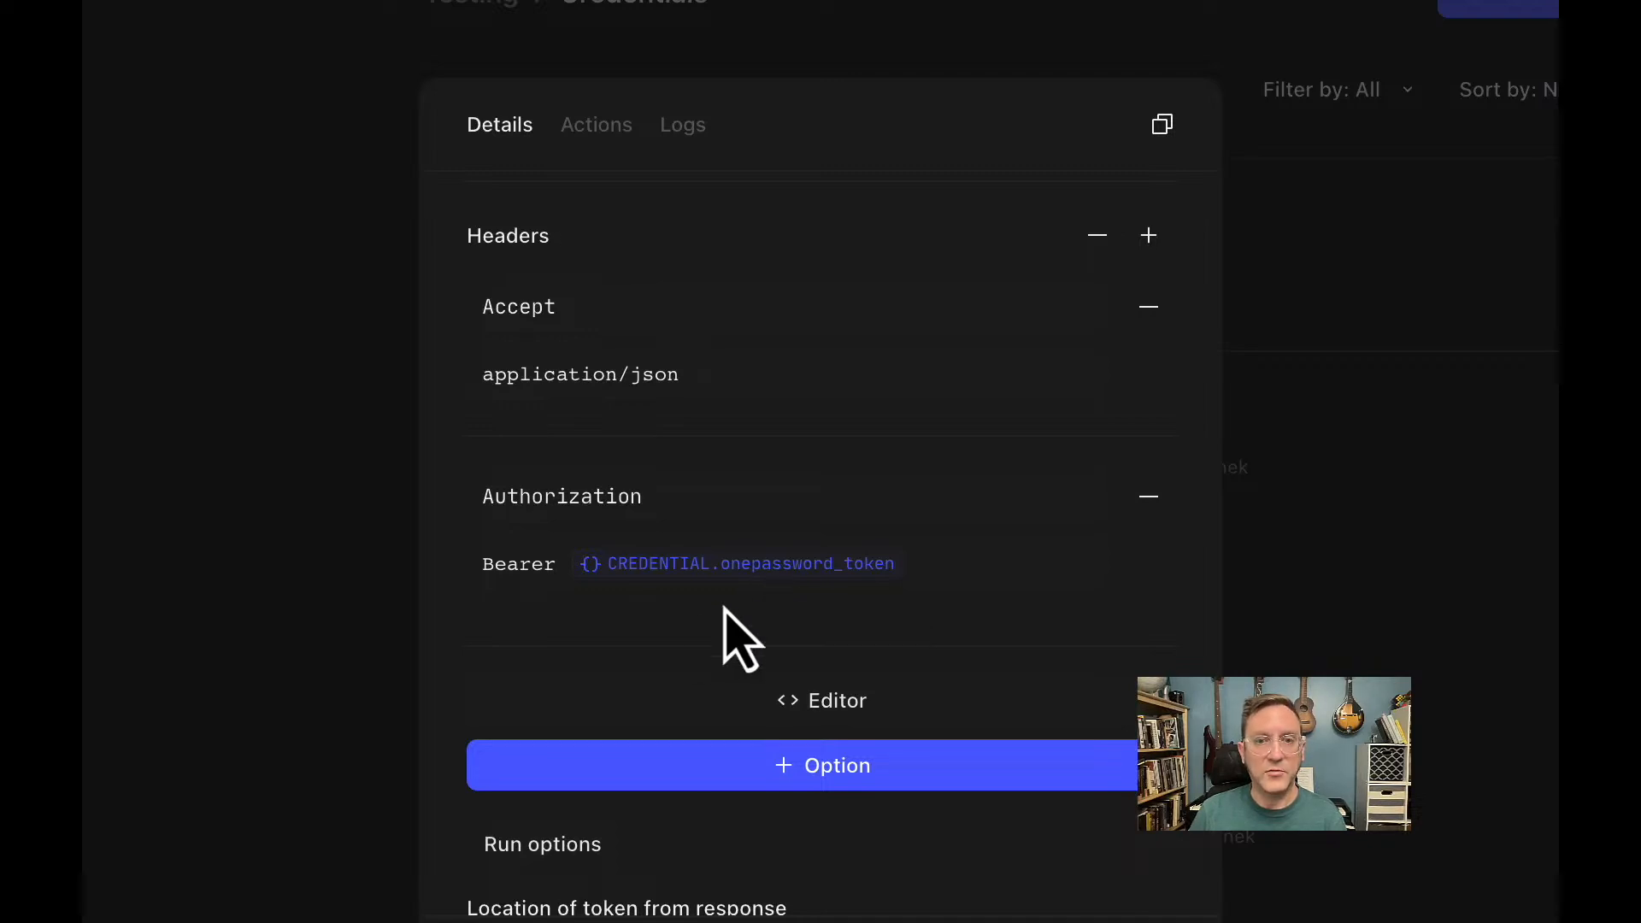
pyautogui.scroll(-2, 652, 648)
pyautogui.scroll(-2, 651, 648)
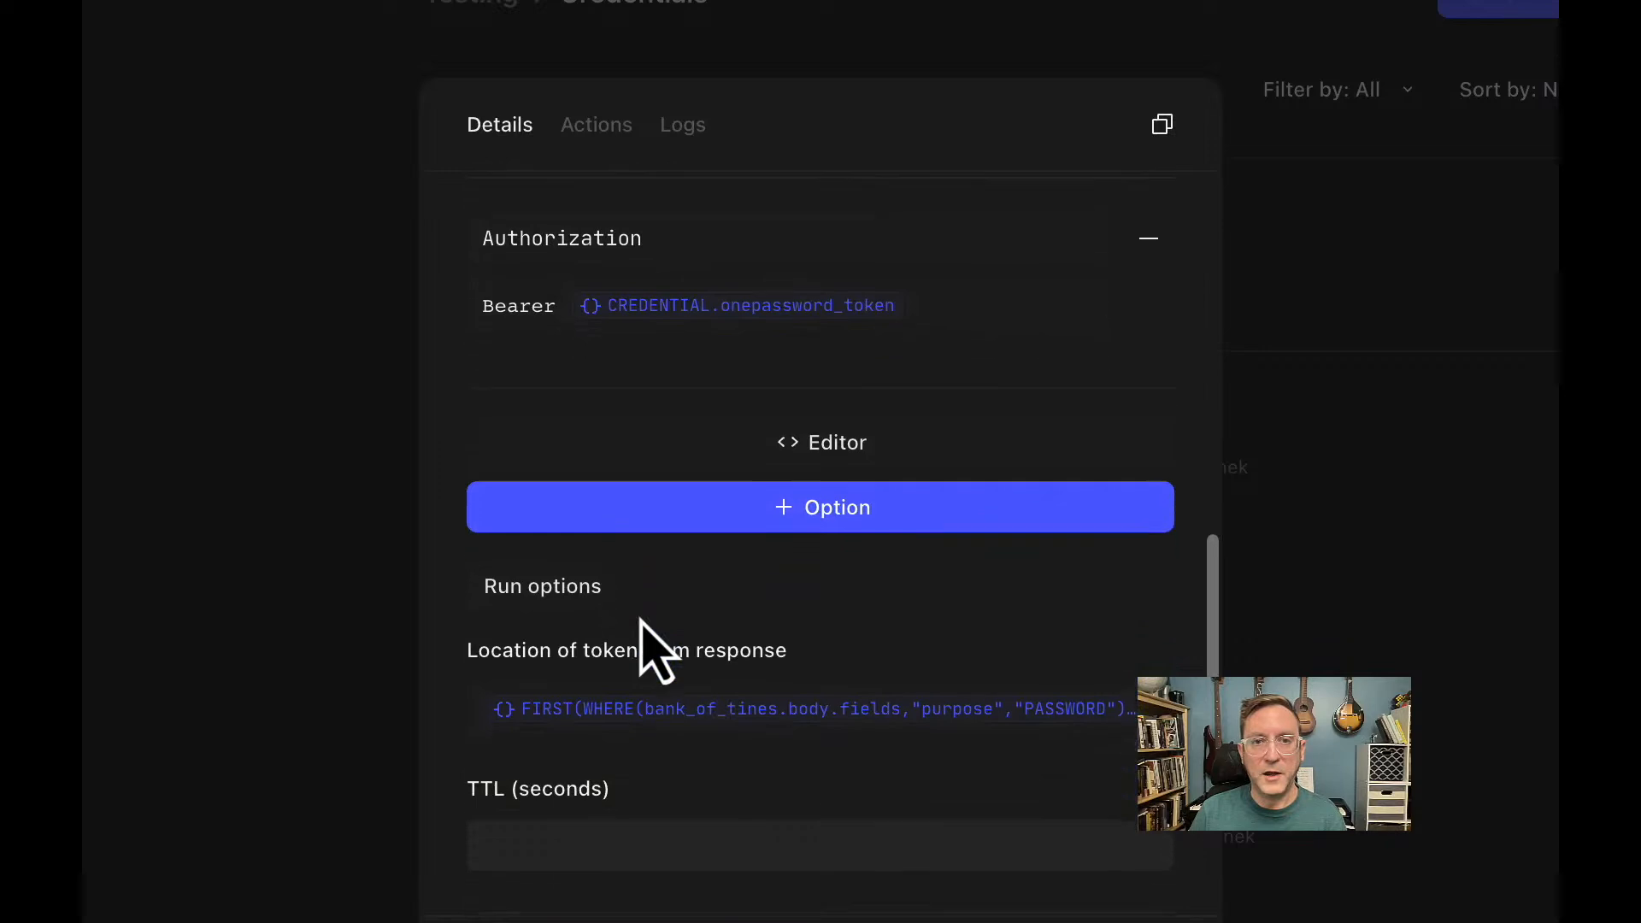
# Run bank_of_tines and expand its response body, fields array and both field entries.
pyautogui.click(533, 590)
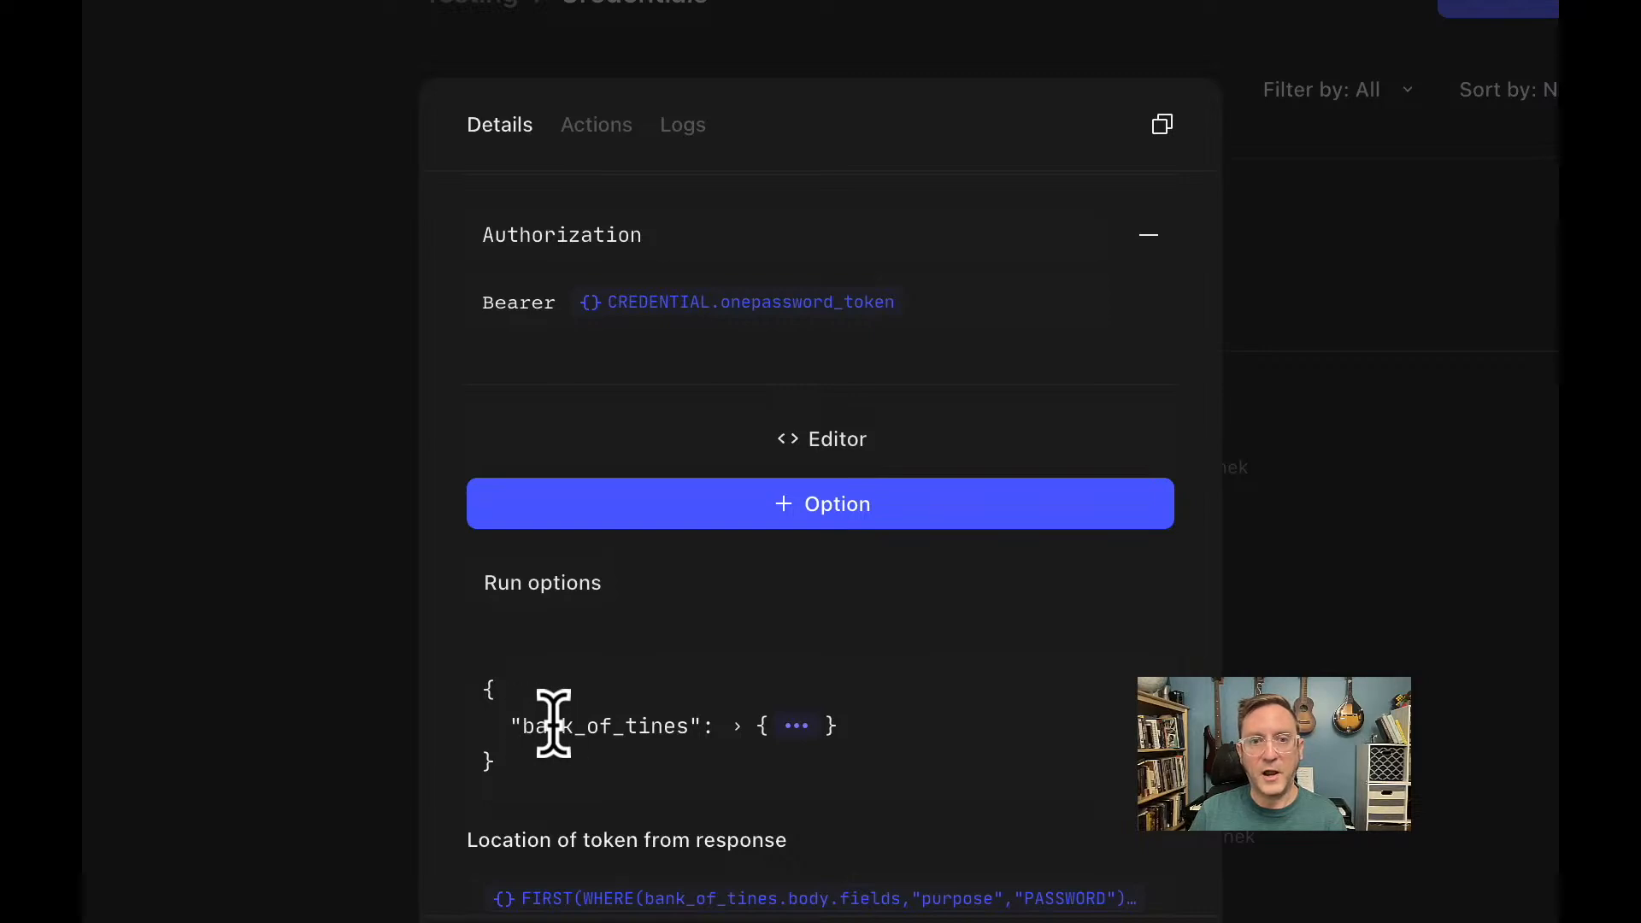
pyautogui.click(737, 727)
pyautogui.scroll(-1, 919, 807)
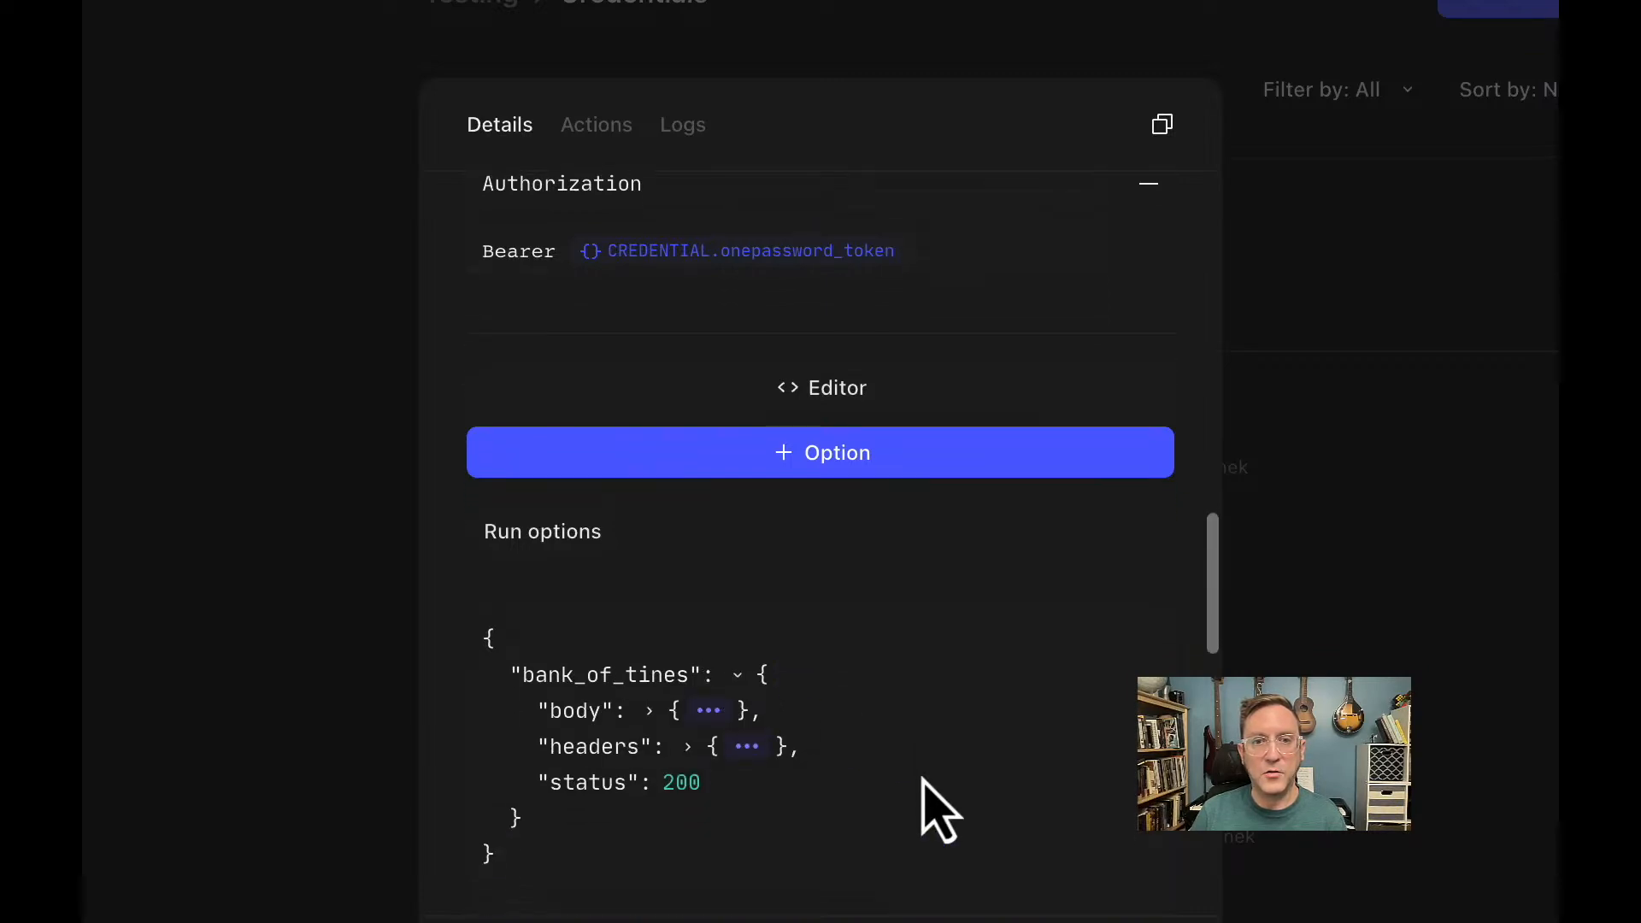
pyautogui.click(650, 697)
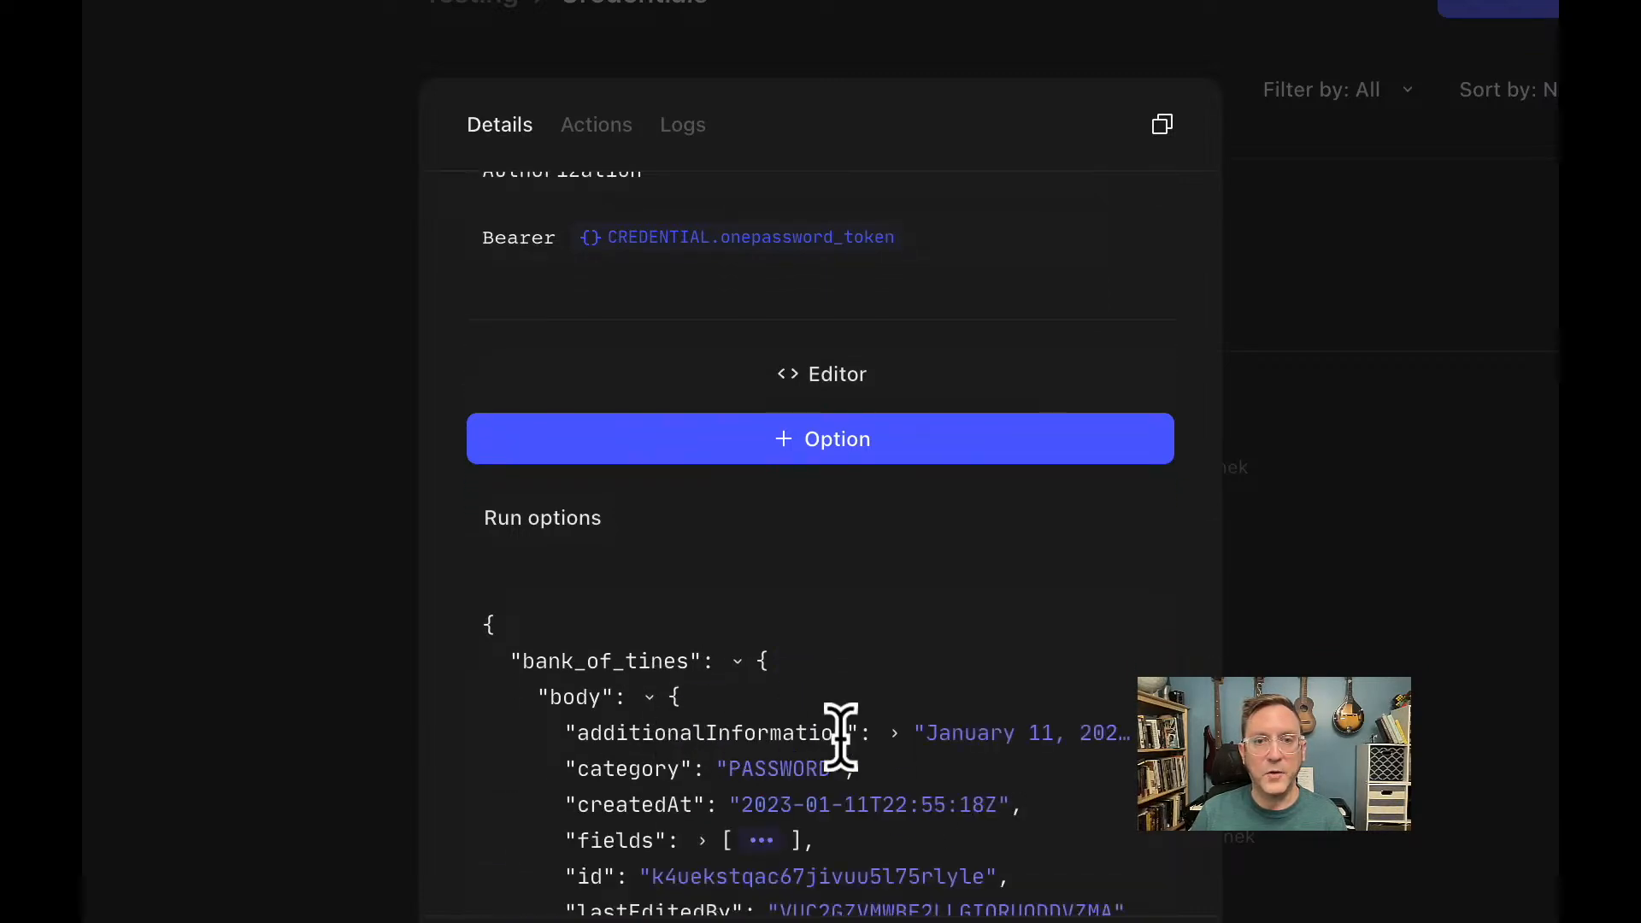
pyautogui.scroll(-1, 840, 735)
pyautogui.scroll(-4, 841, 735)
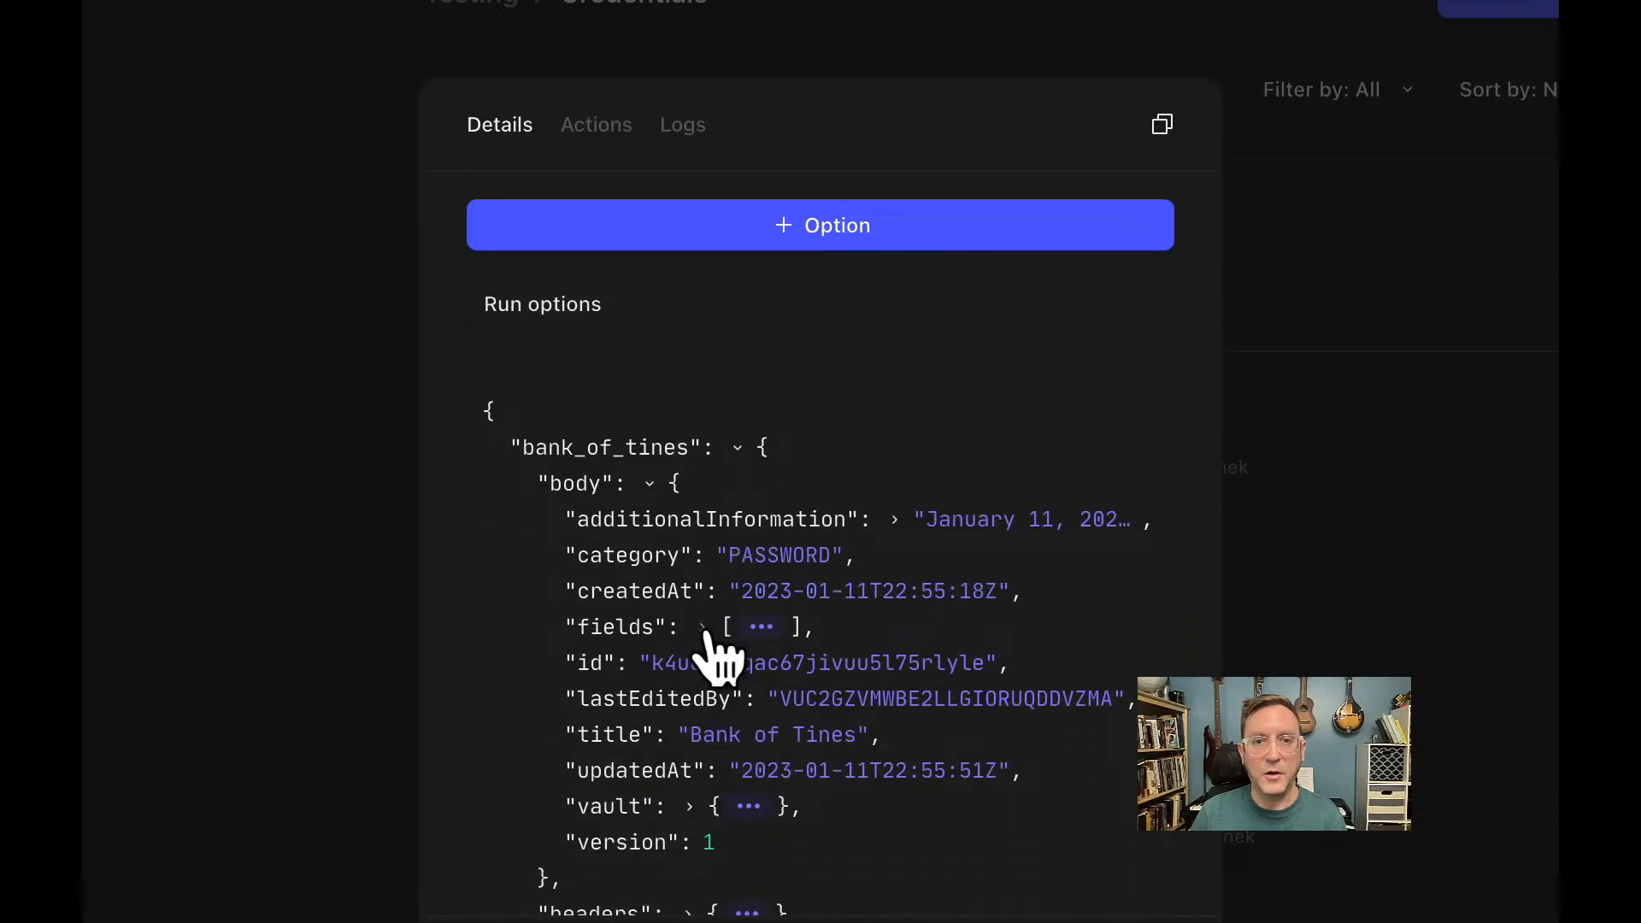
pyautogui.click(701, 630)
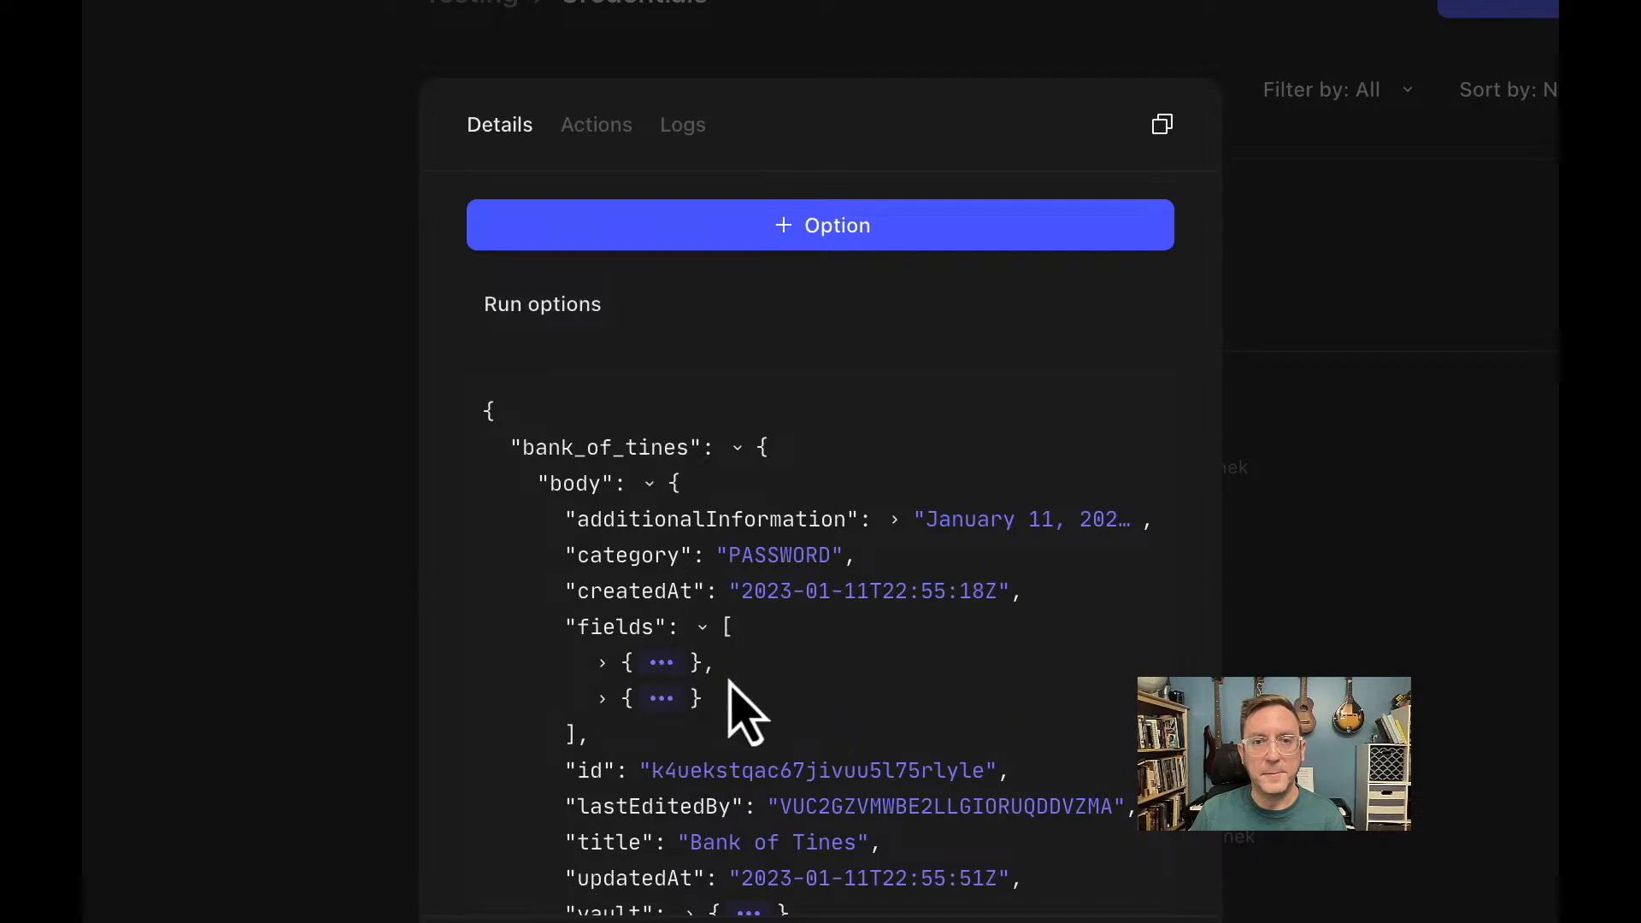
pyautogui.click(606, 663)
pyautogui.scroll(-5, 609, 679)
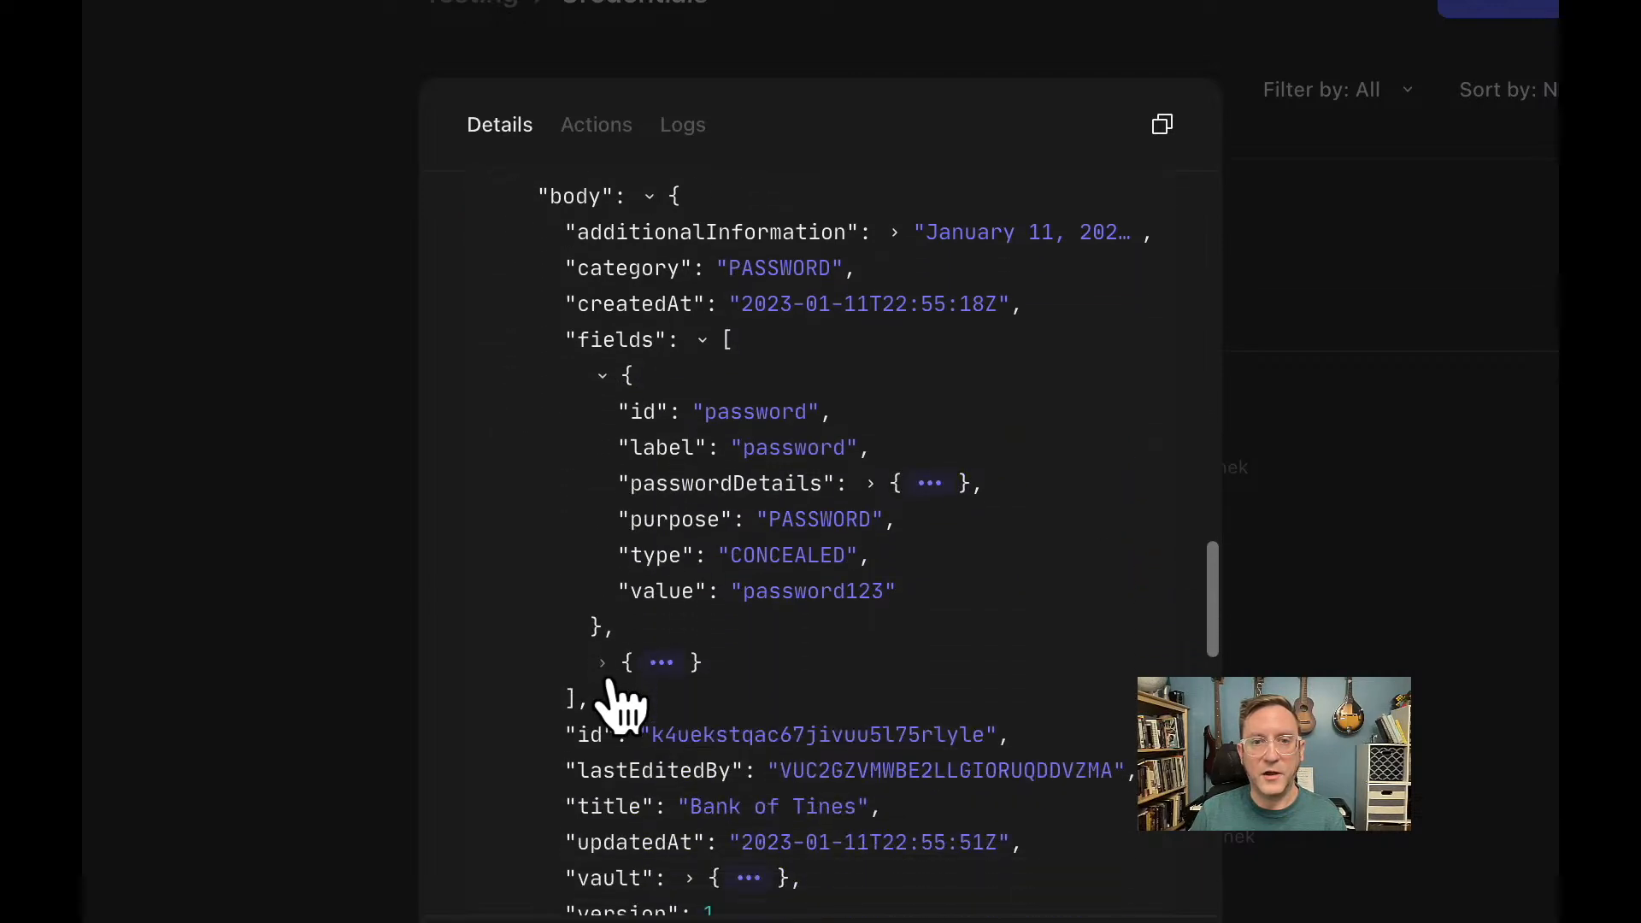
pyautogui.click(605, 665)
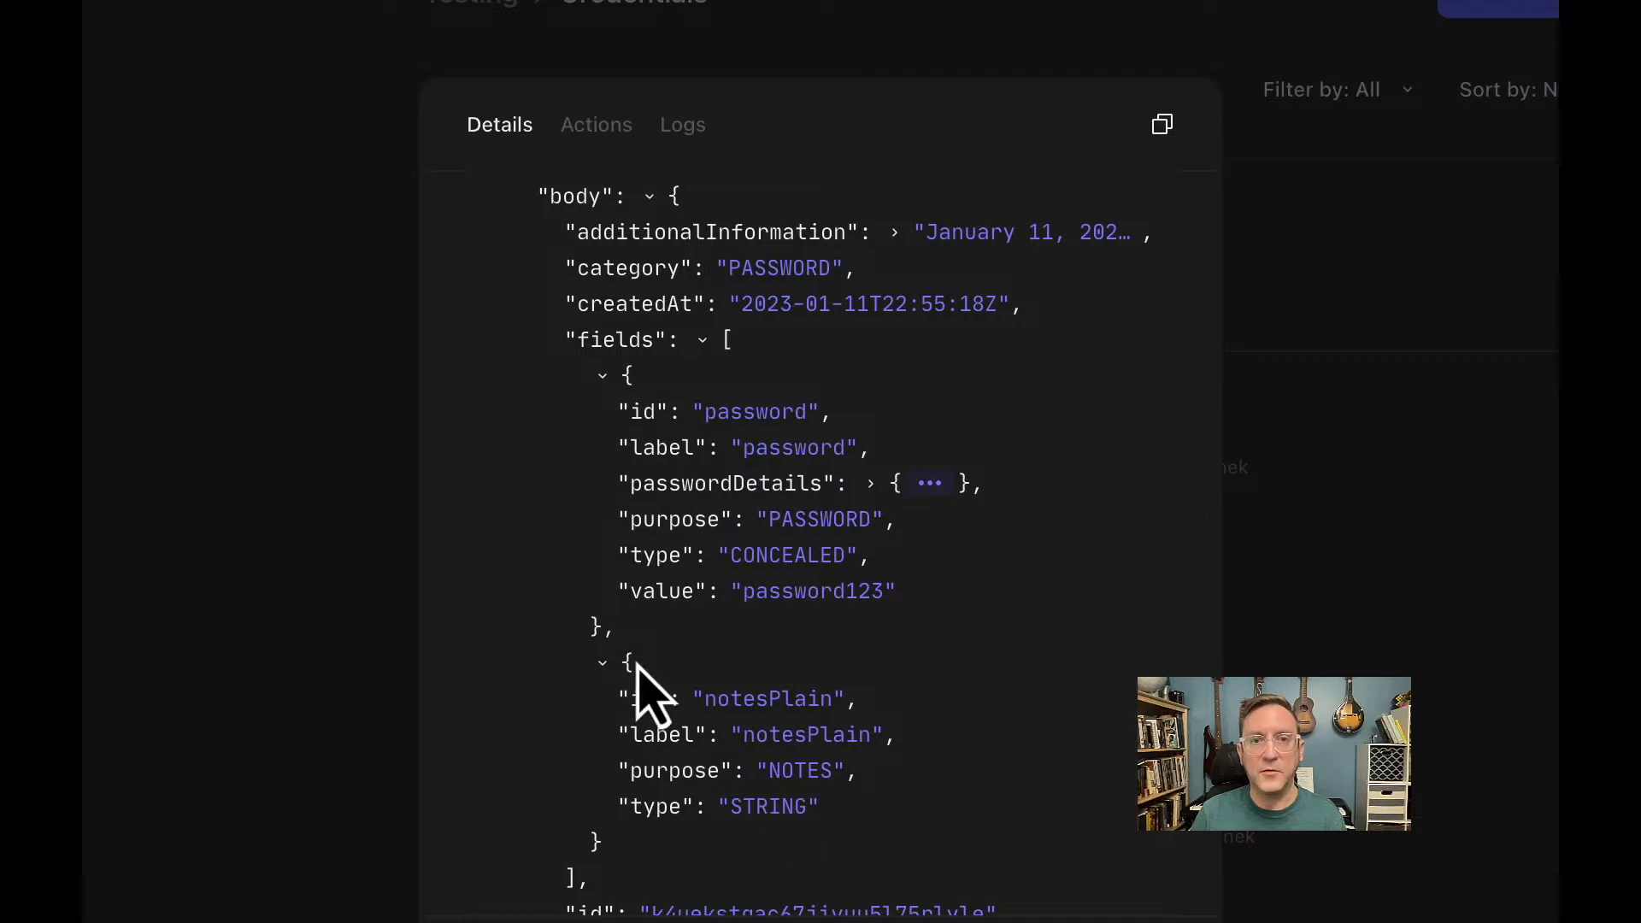
# Highlight the password field's id and value lines in the response.
pyautogui.moveTo(629, 404); pyautogui.dragTo(819, 410)
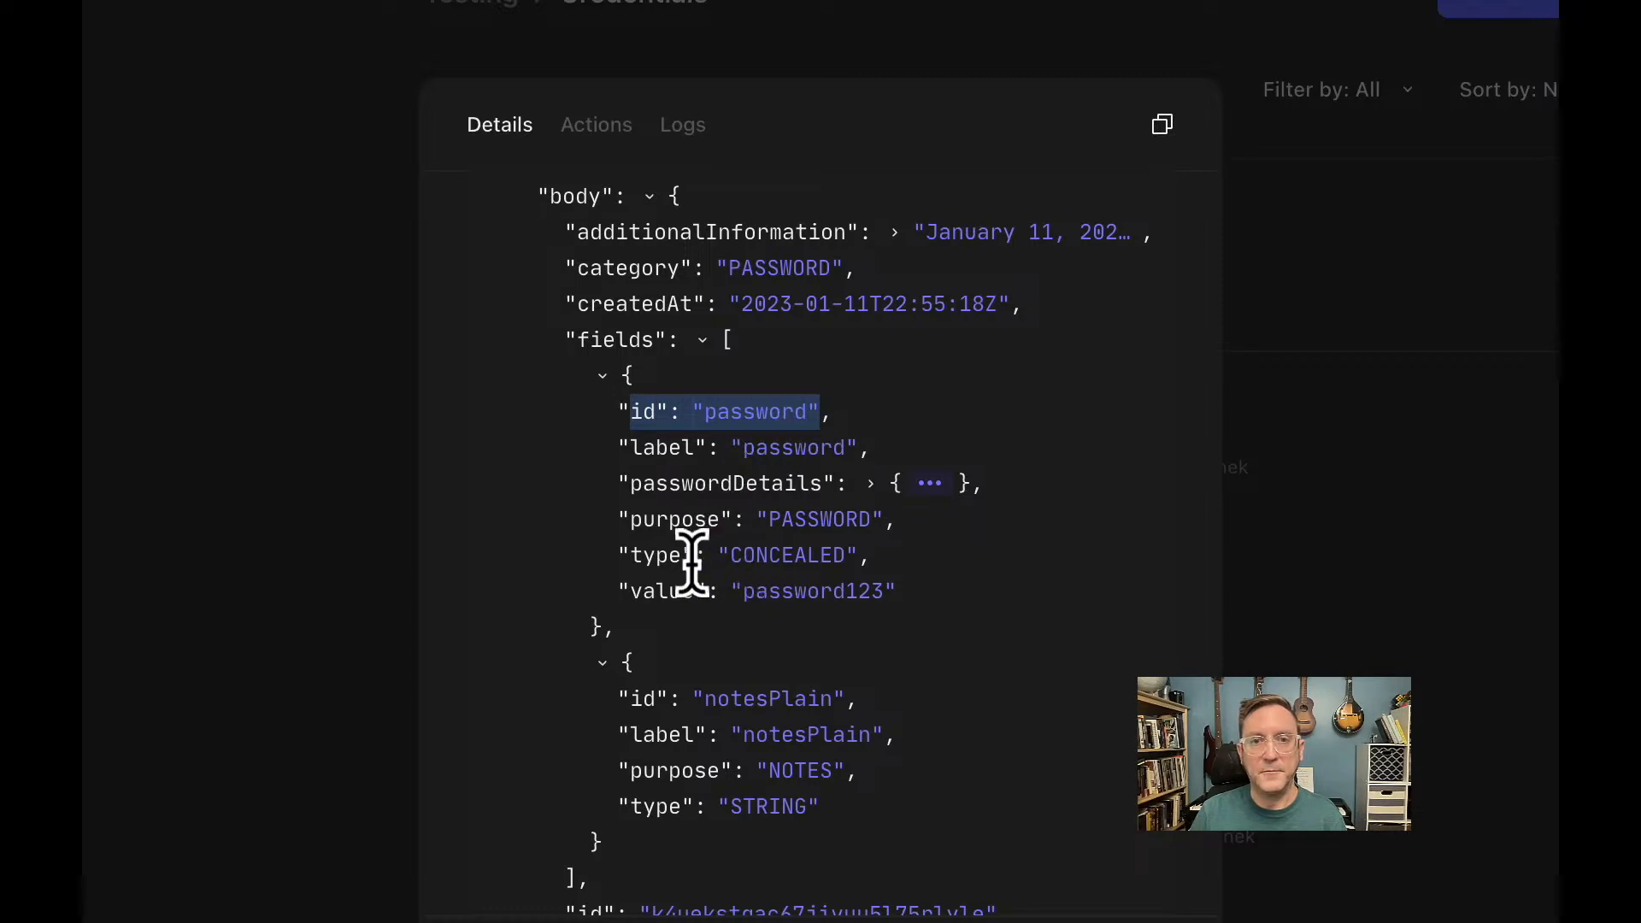
pyautogui.click(631, 588)
pyautogui.moveTo(622, 591); pyautogui.dragTo(911, 600)
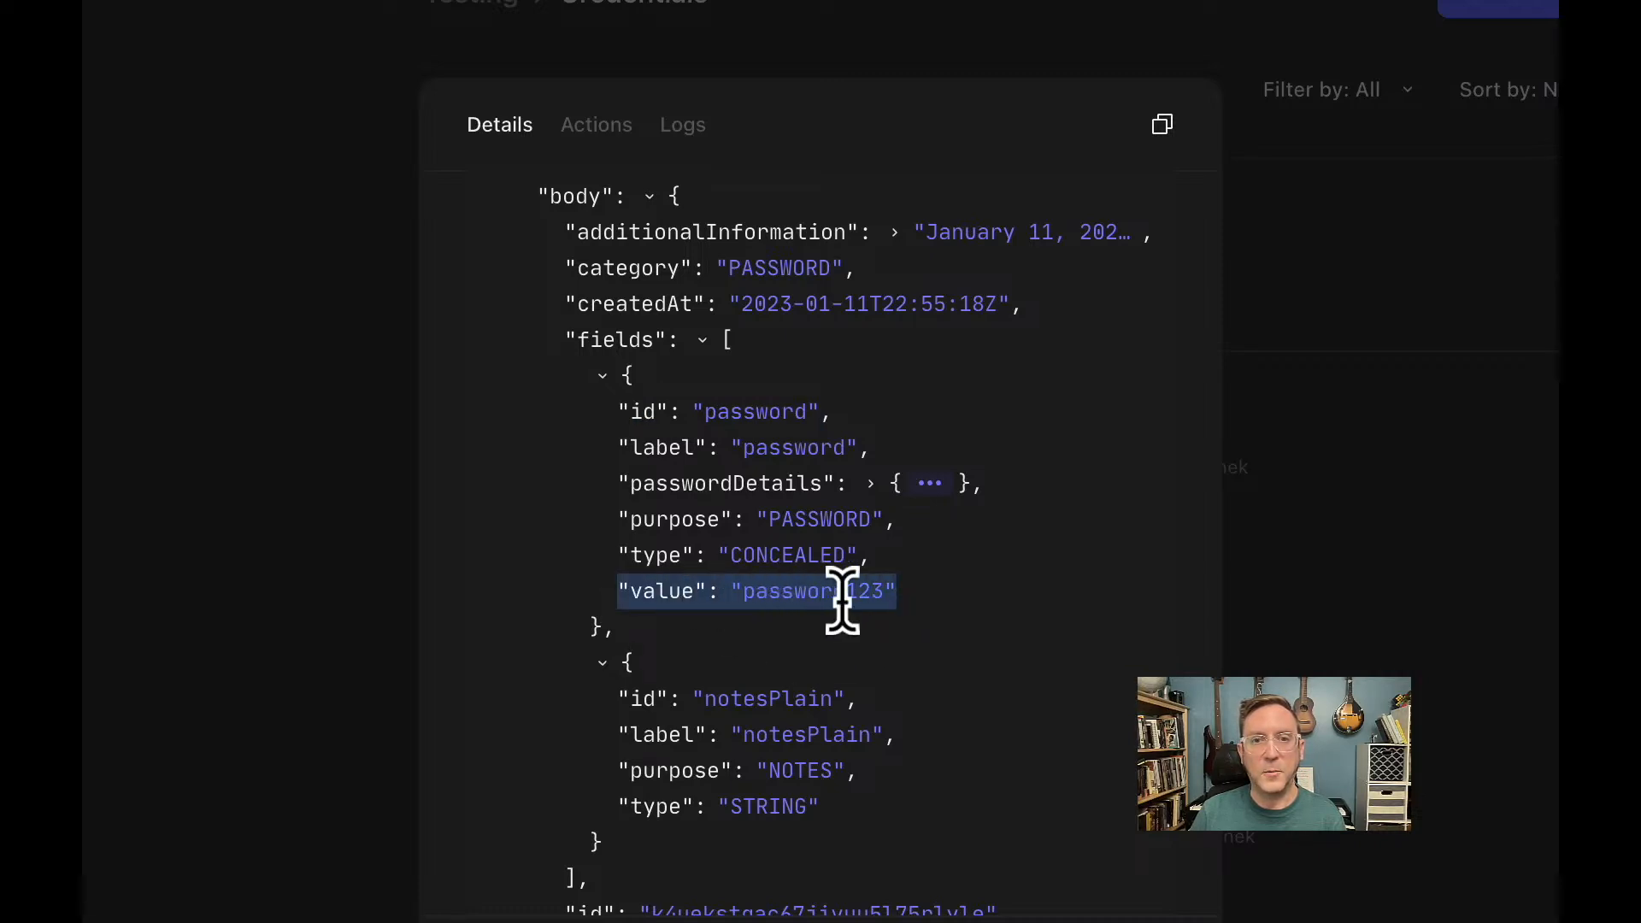
pyautogui.click(657, 591)
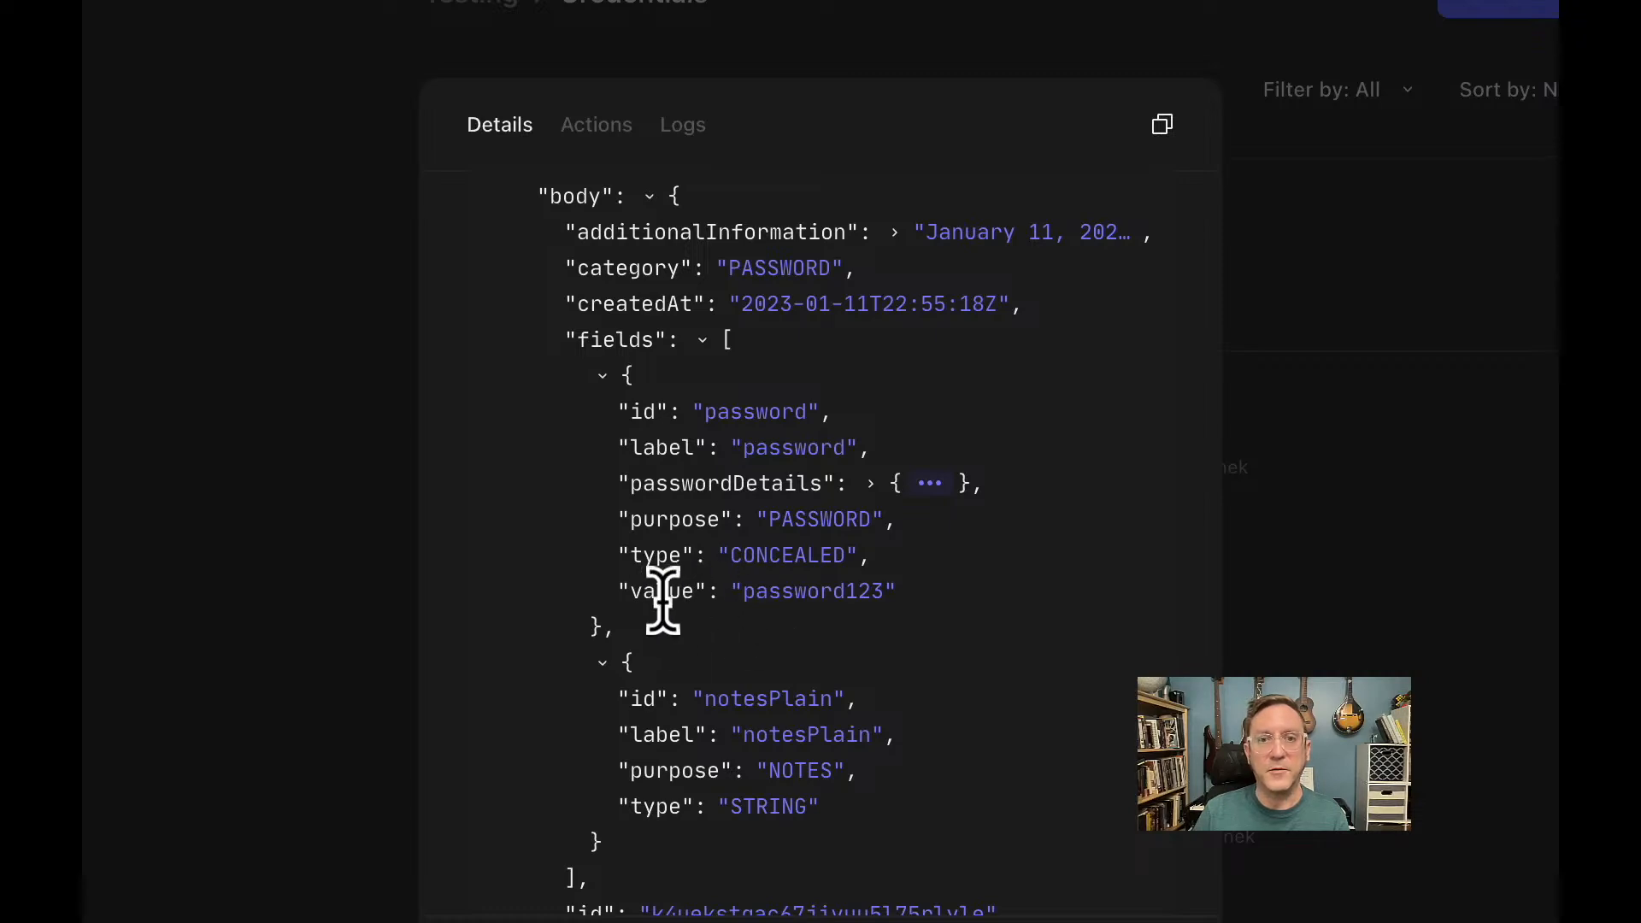
pyautogui.scroll(-10, 684, 643)
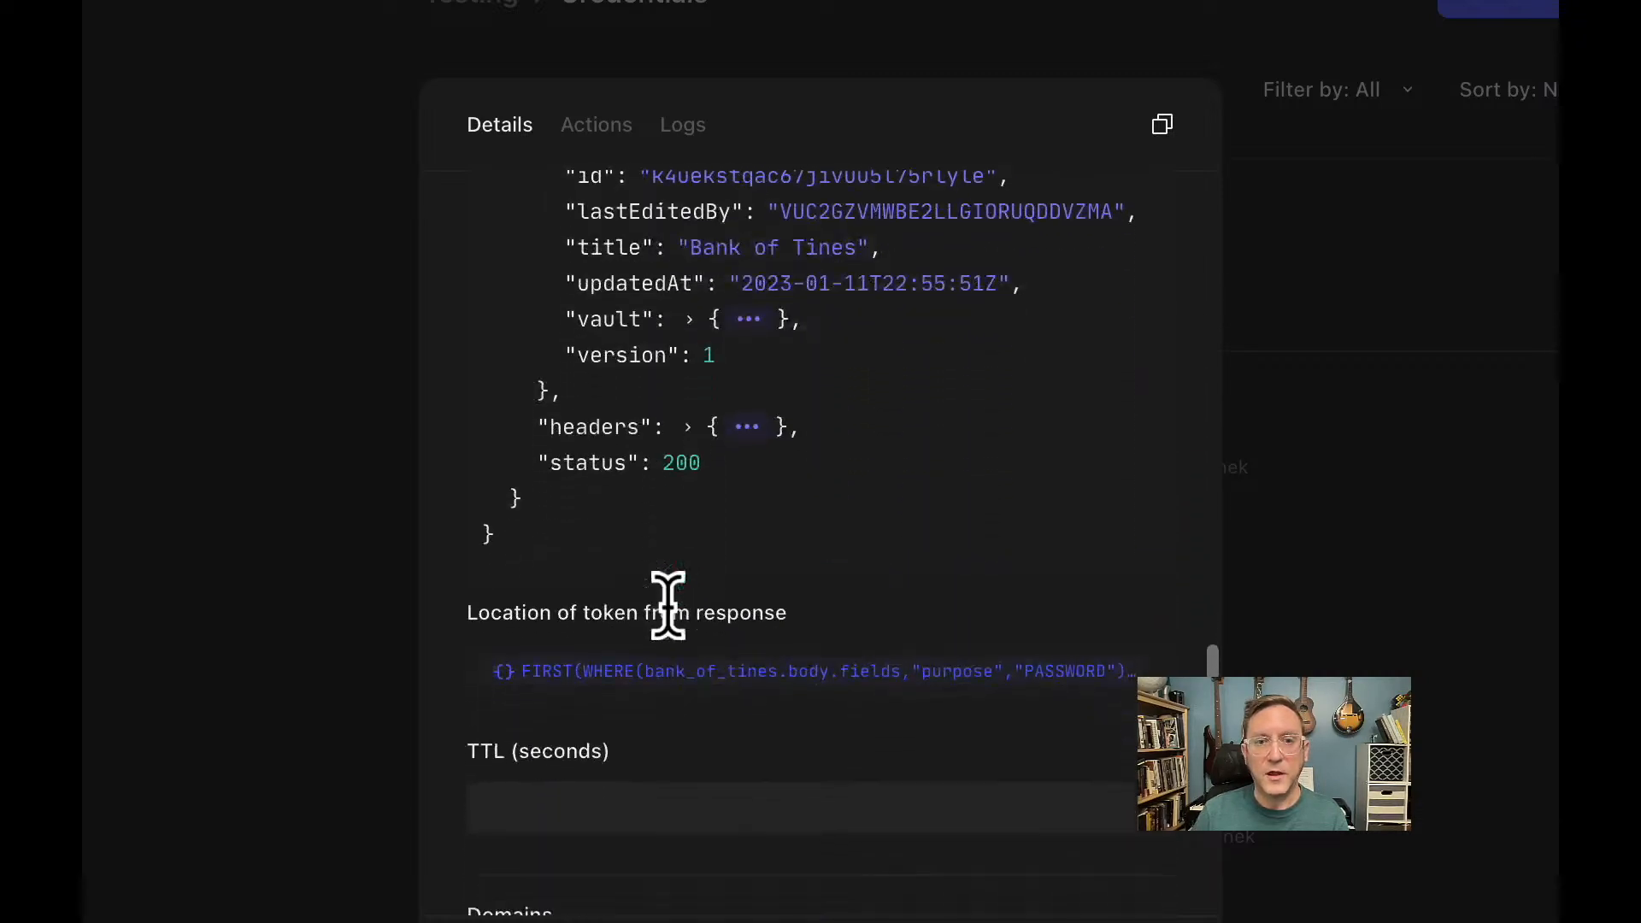
pyautogui.click(688, 591)
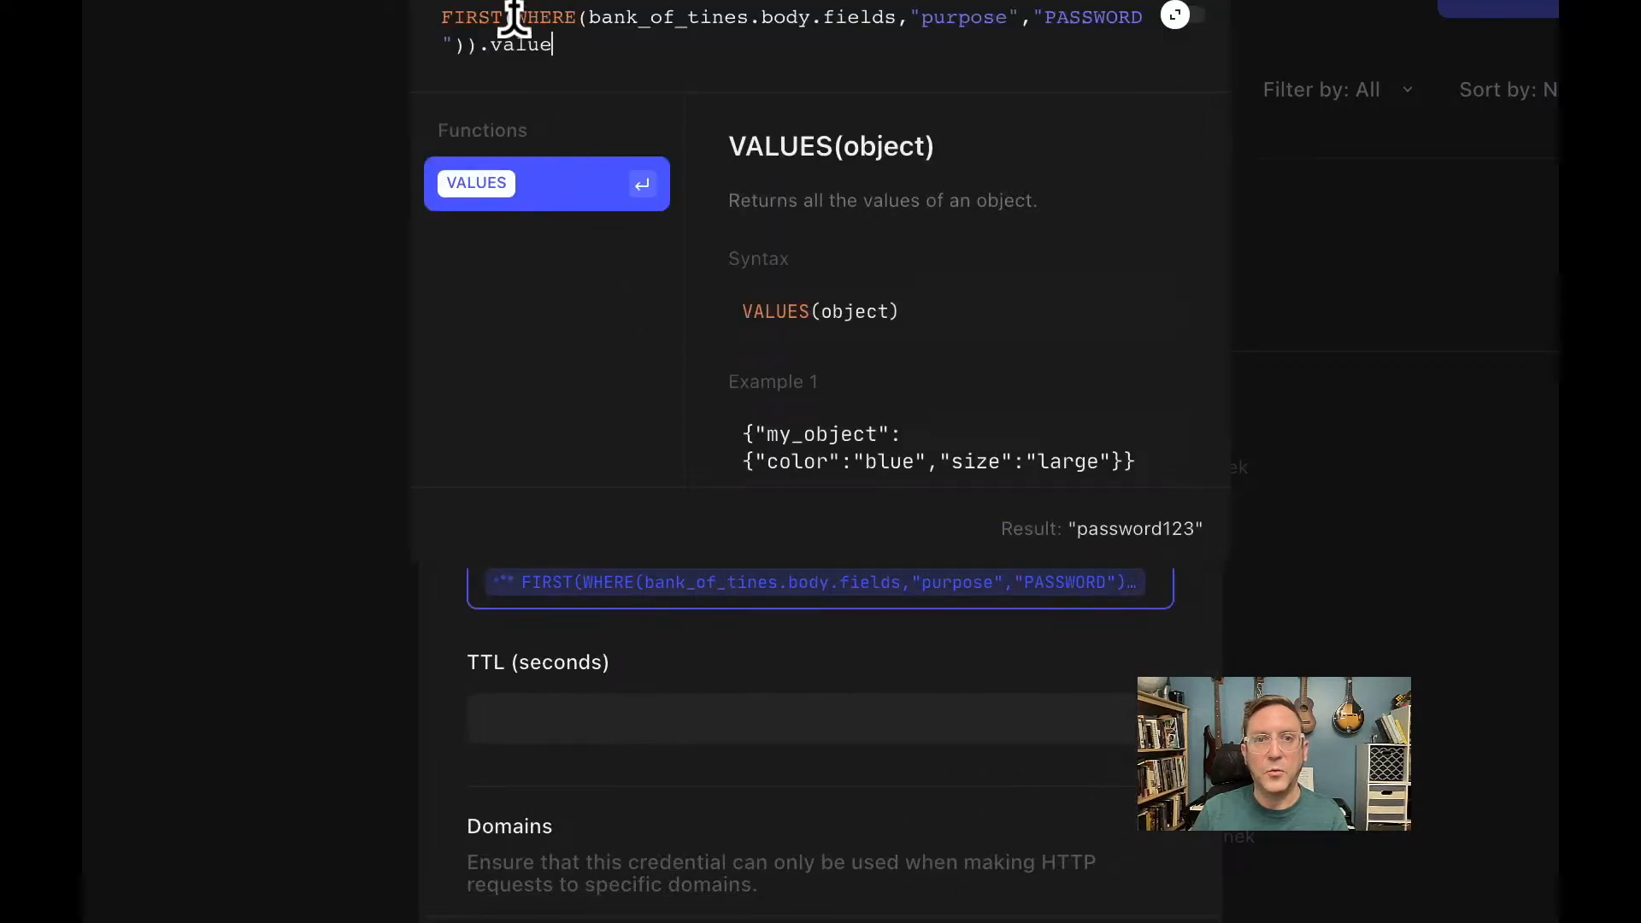
pyautogui.moveTo(512, 19); pyautogui.dragTo(1140, 30)
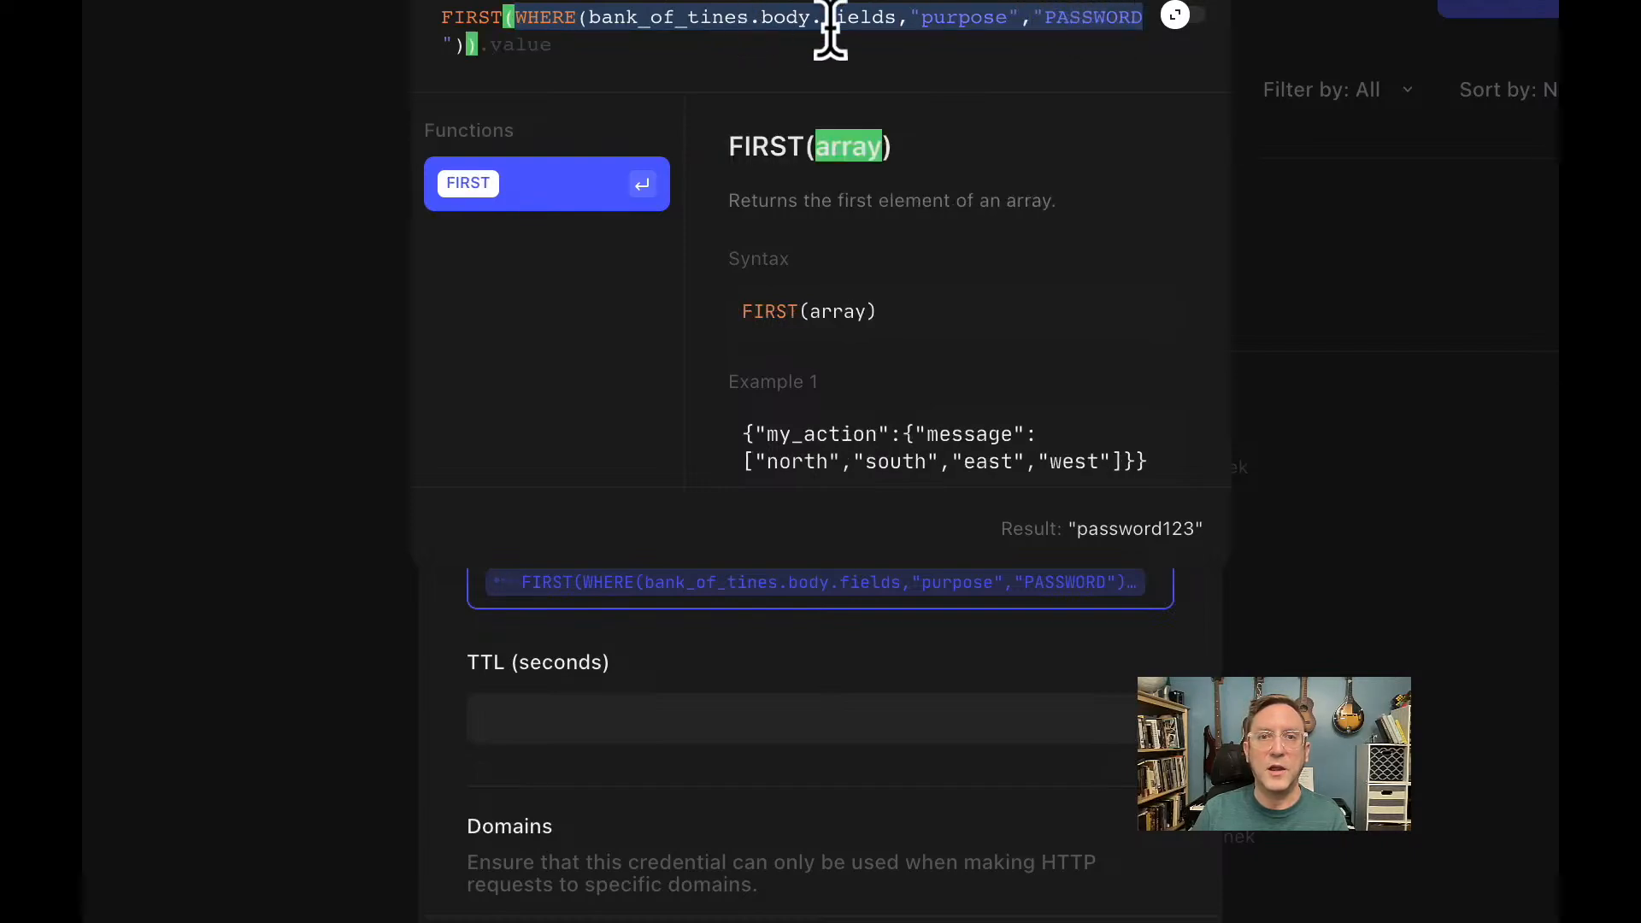
pyautogui.click(835, 29)
pyautogui.doubleClick(835, 29)
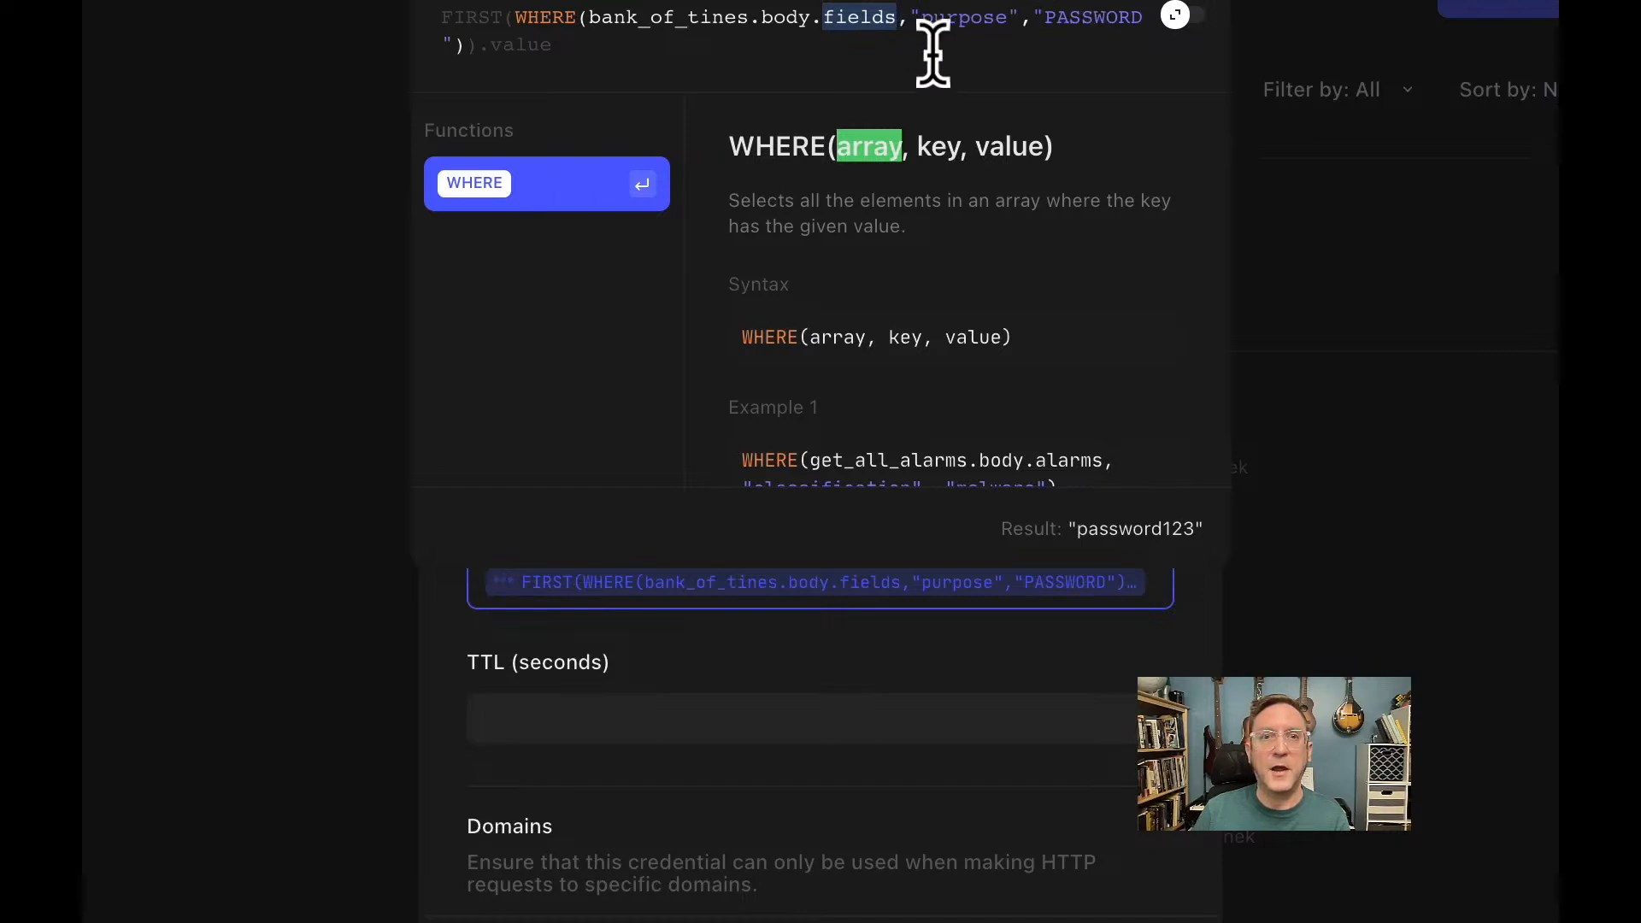
pyautogui.click(602, 49)
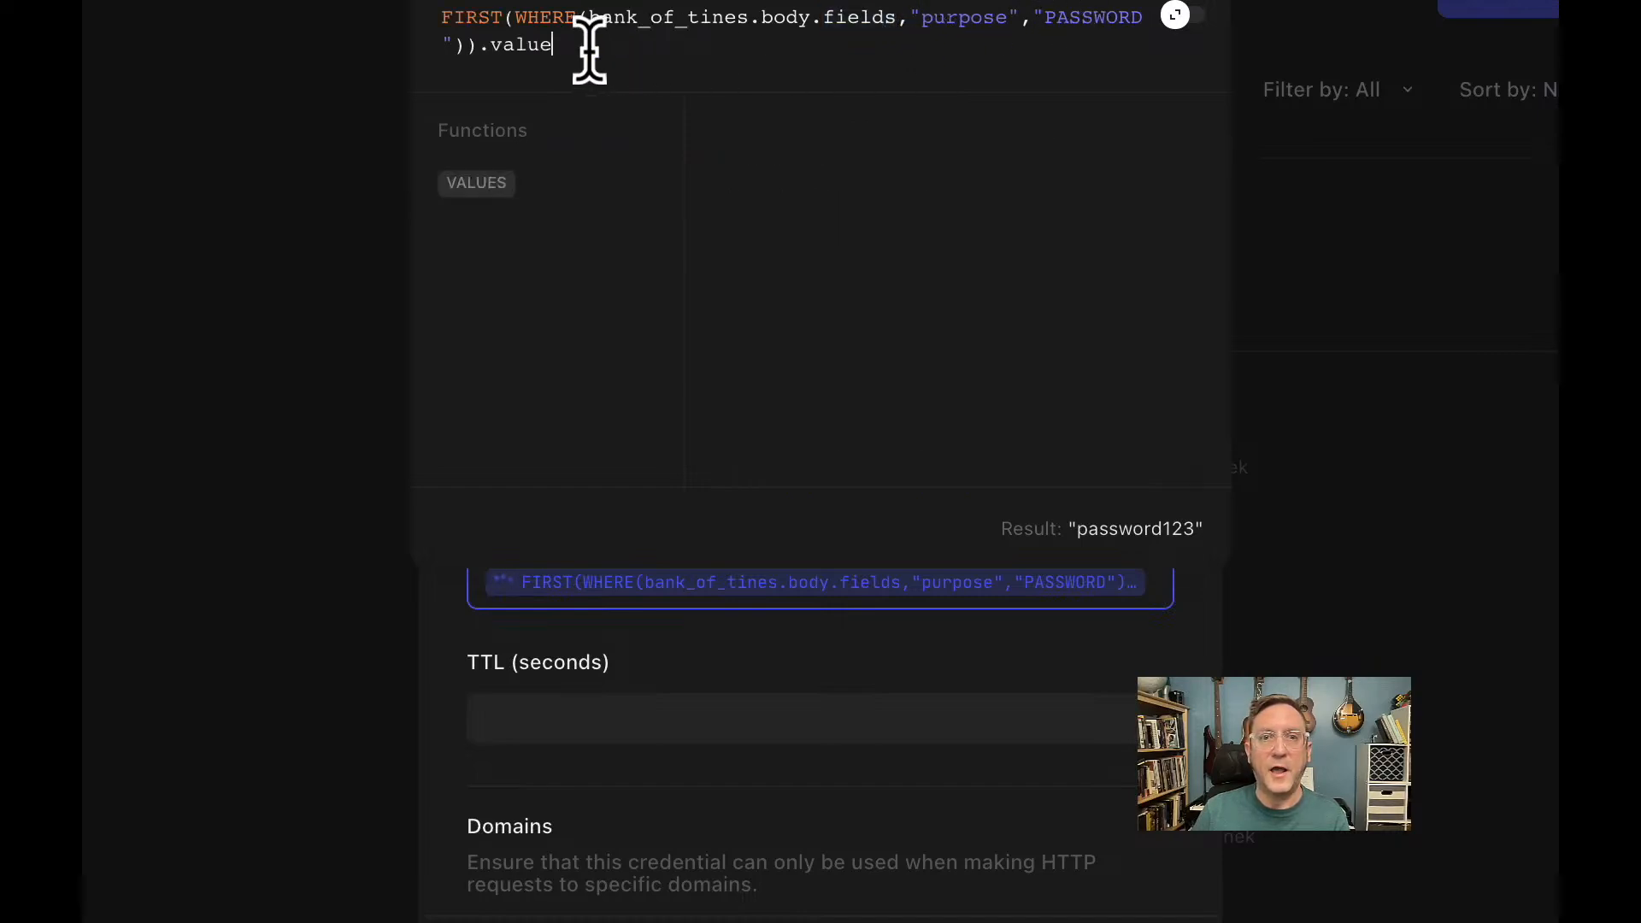
pyautogui.keyDown('shift'); pyautogui.click(479, 44); pyautogui.keyUp('shift')
pyautogui.click(531, 44)
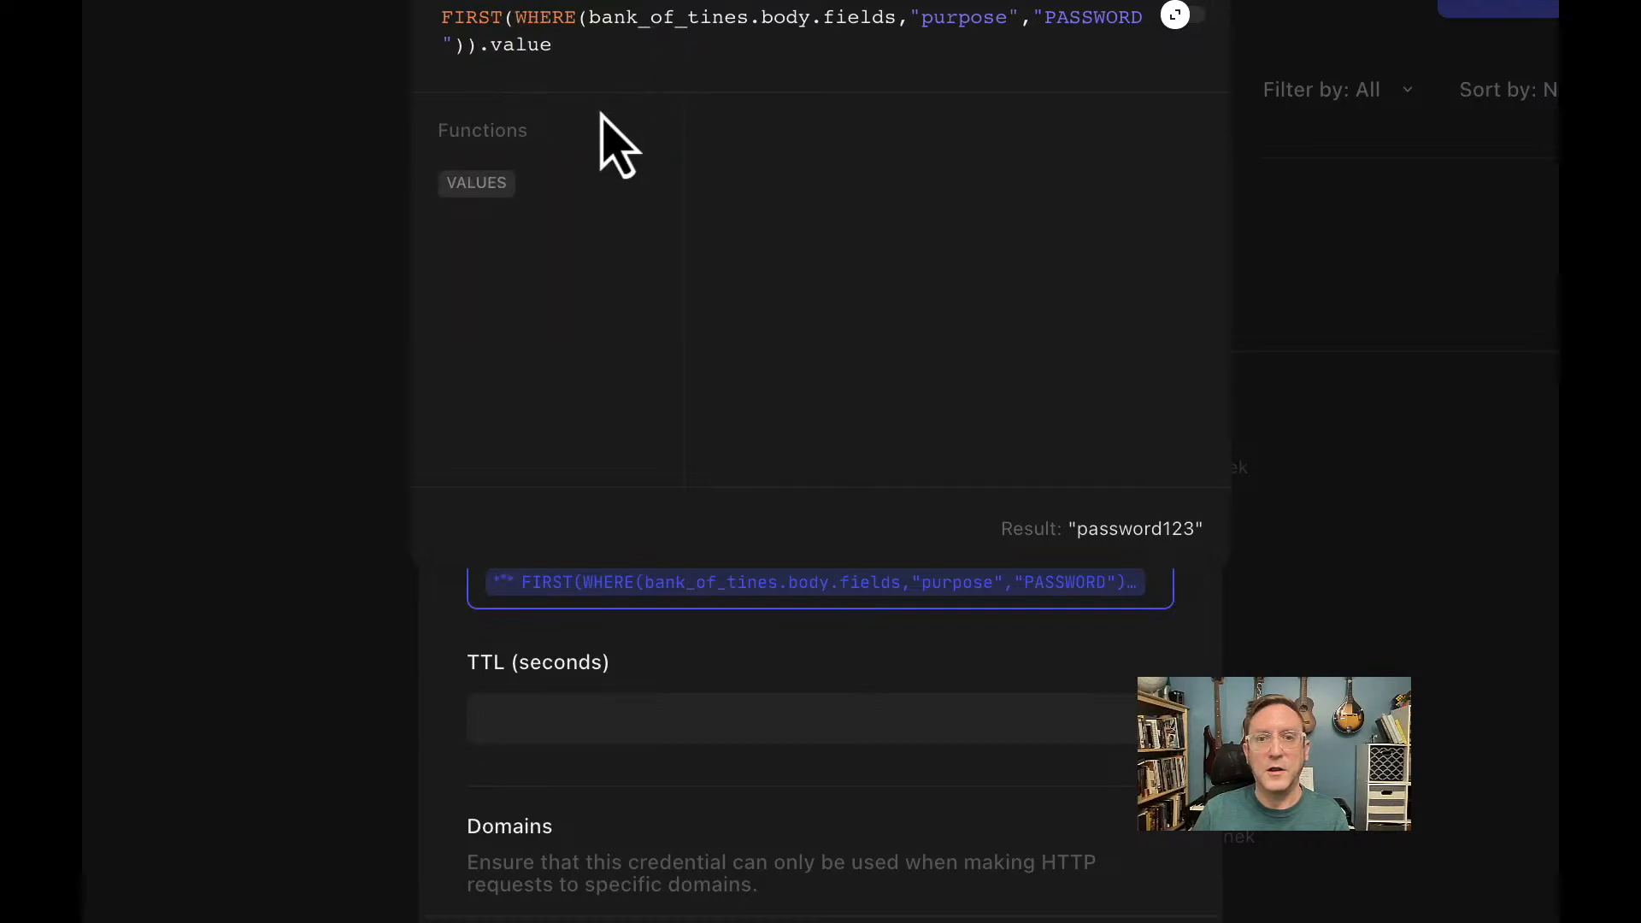
pyautogui.moveTo(1074, 553)
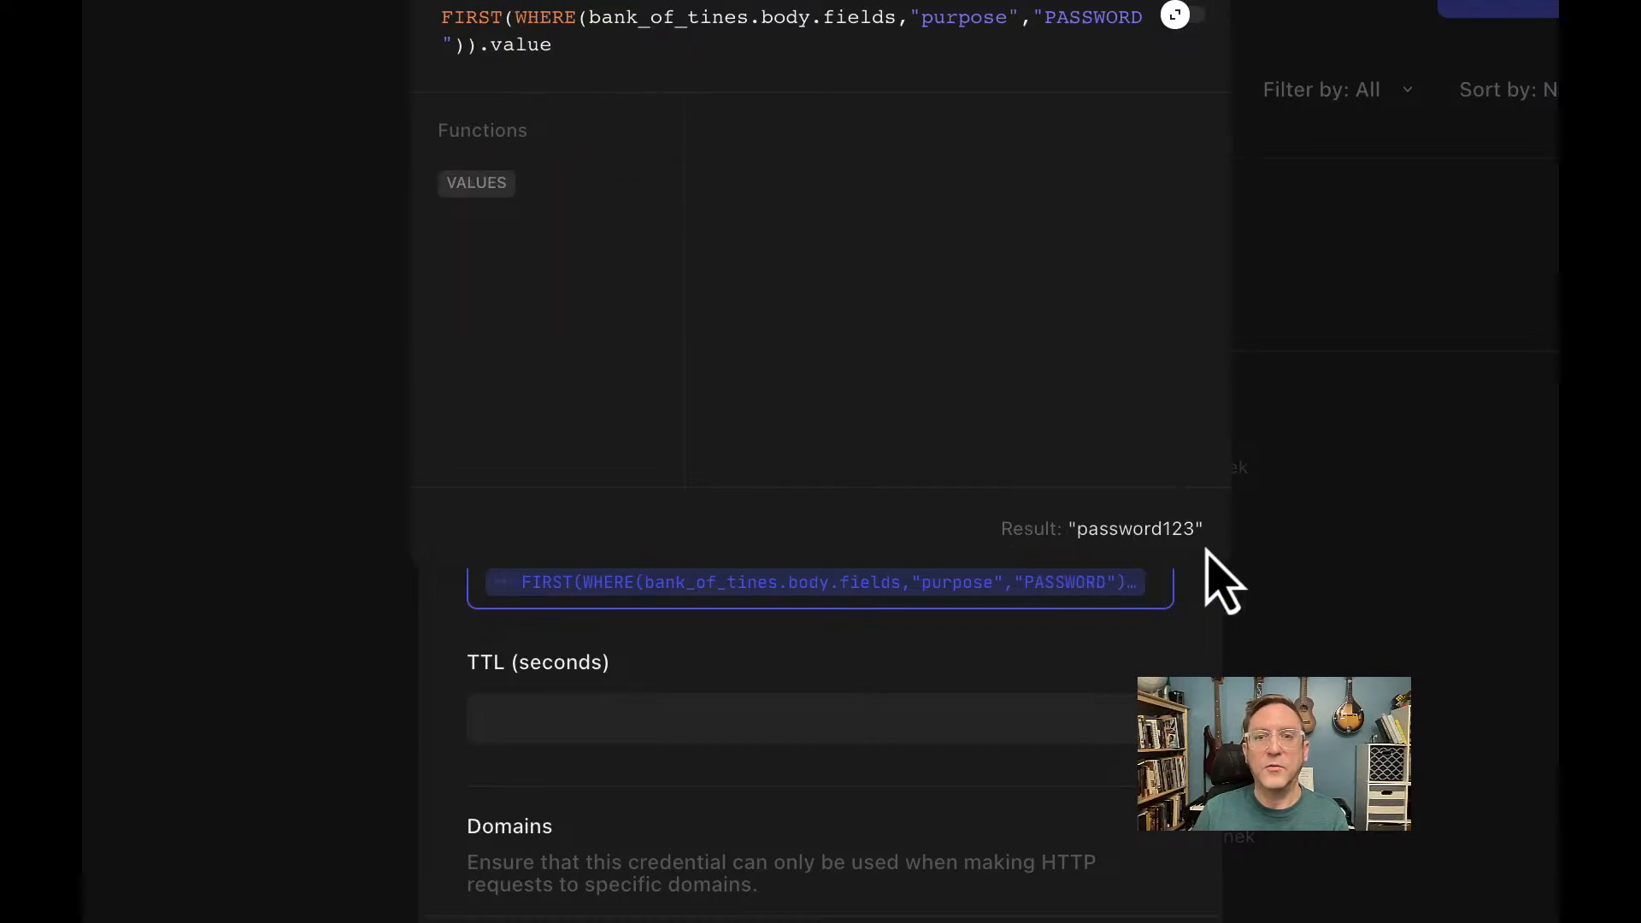
# Close the formula editor and bank_of_tines details, back to the 64-credential list.
pyautogui.click(1197, 658)
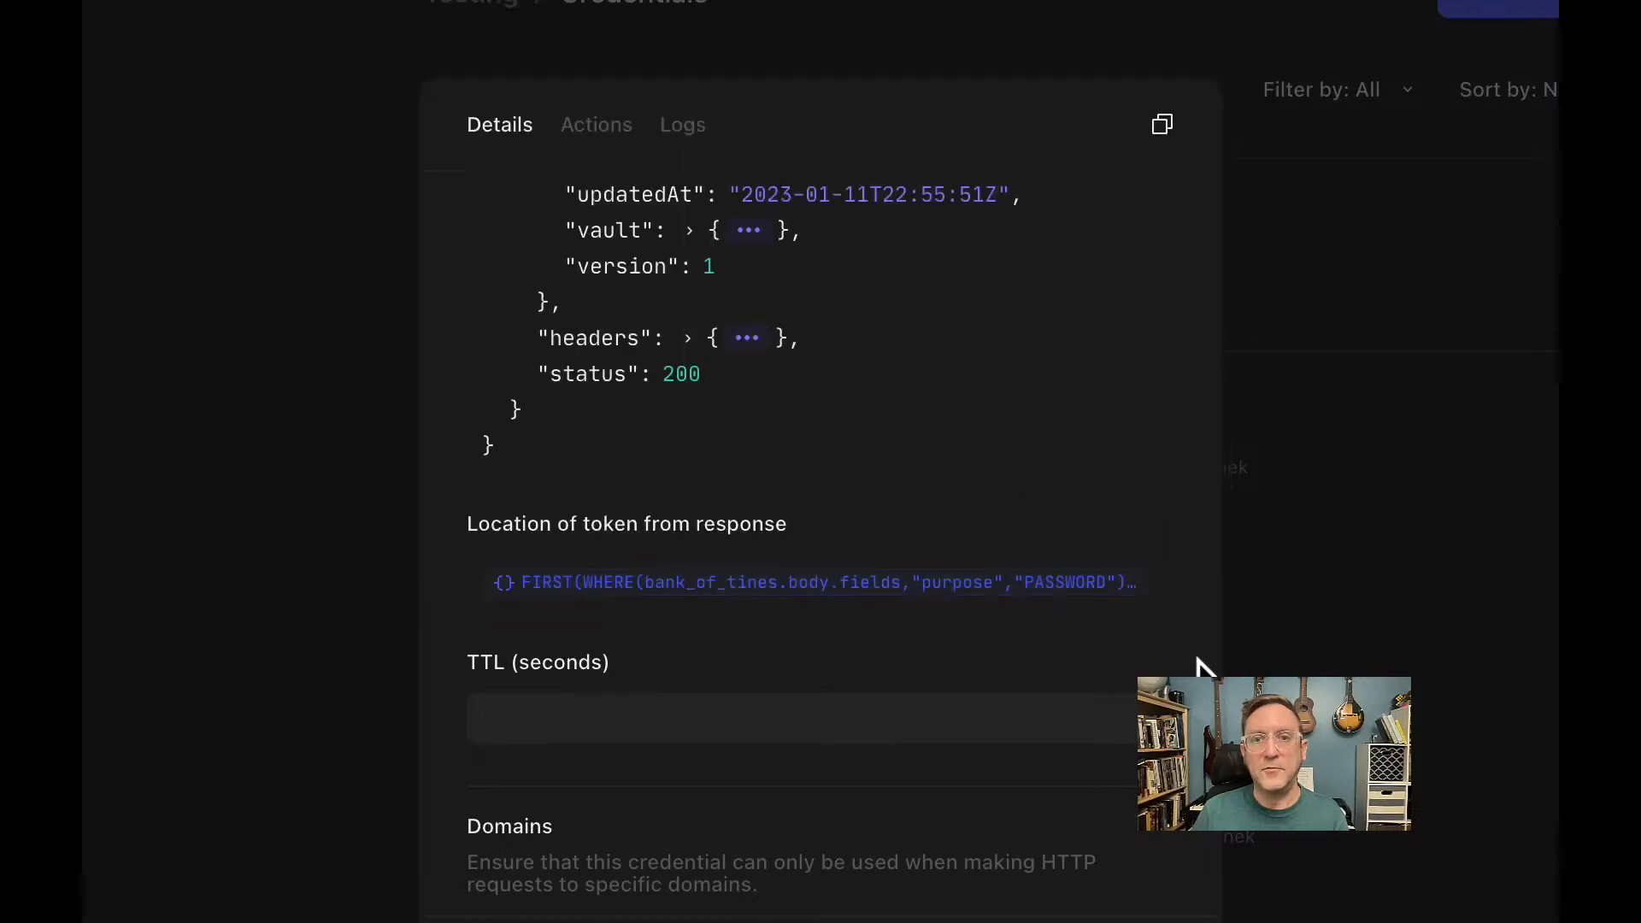
pyautogui.scroll(-2, 1197, 663)
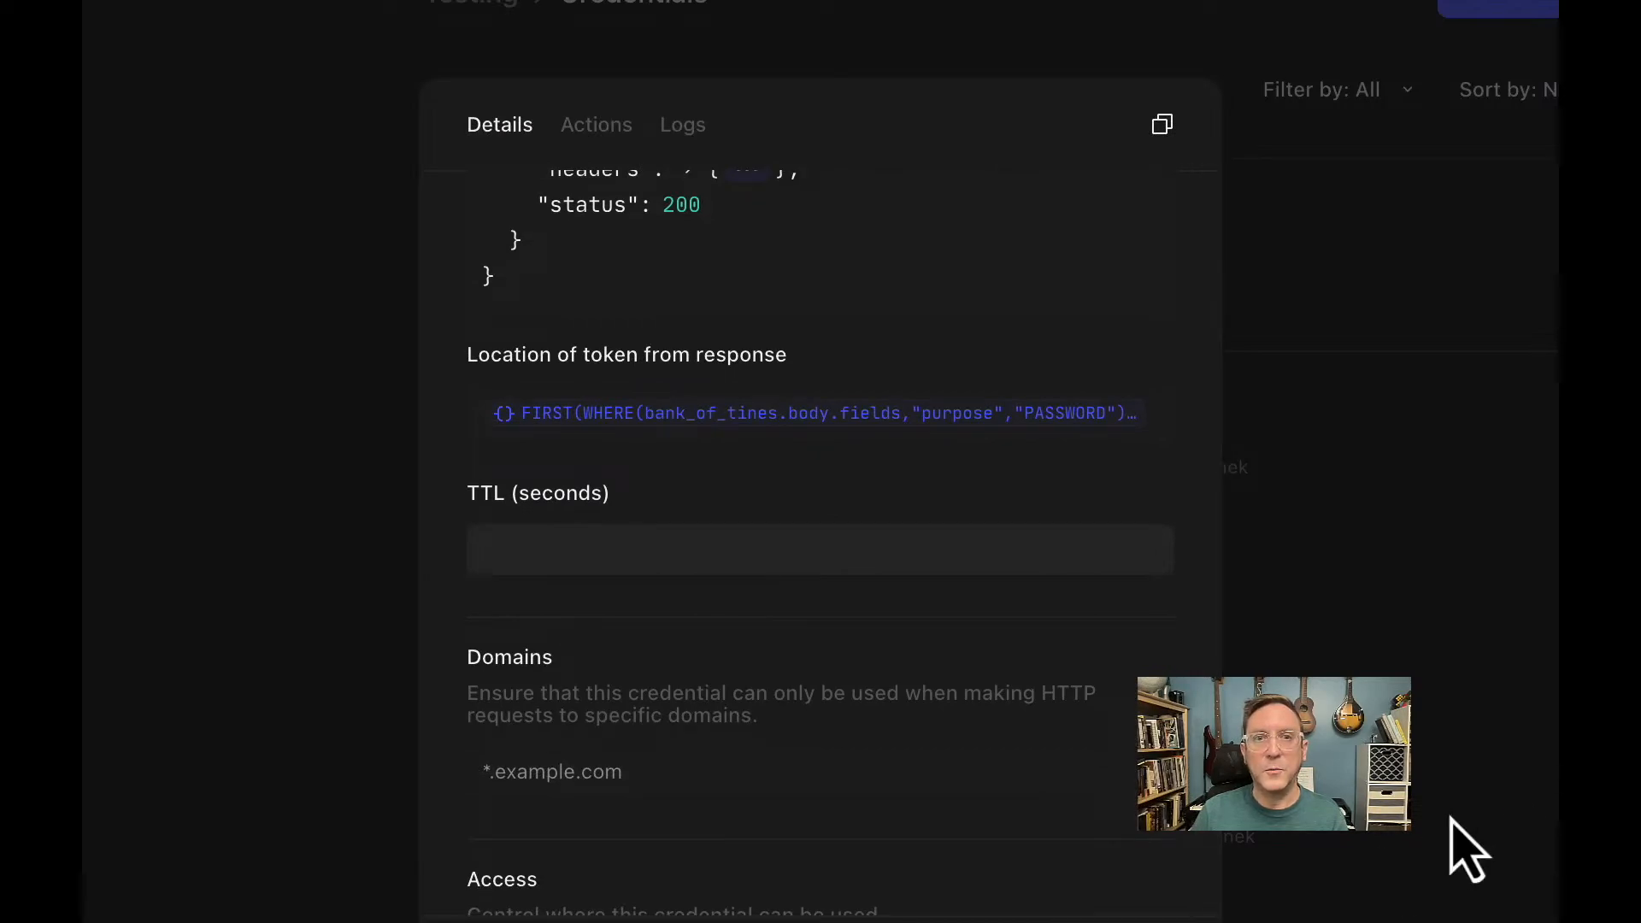
pyautogui.scroll(15, 992, 860)
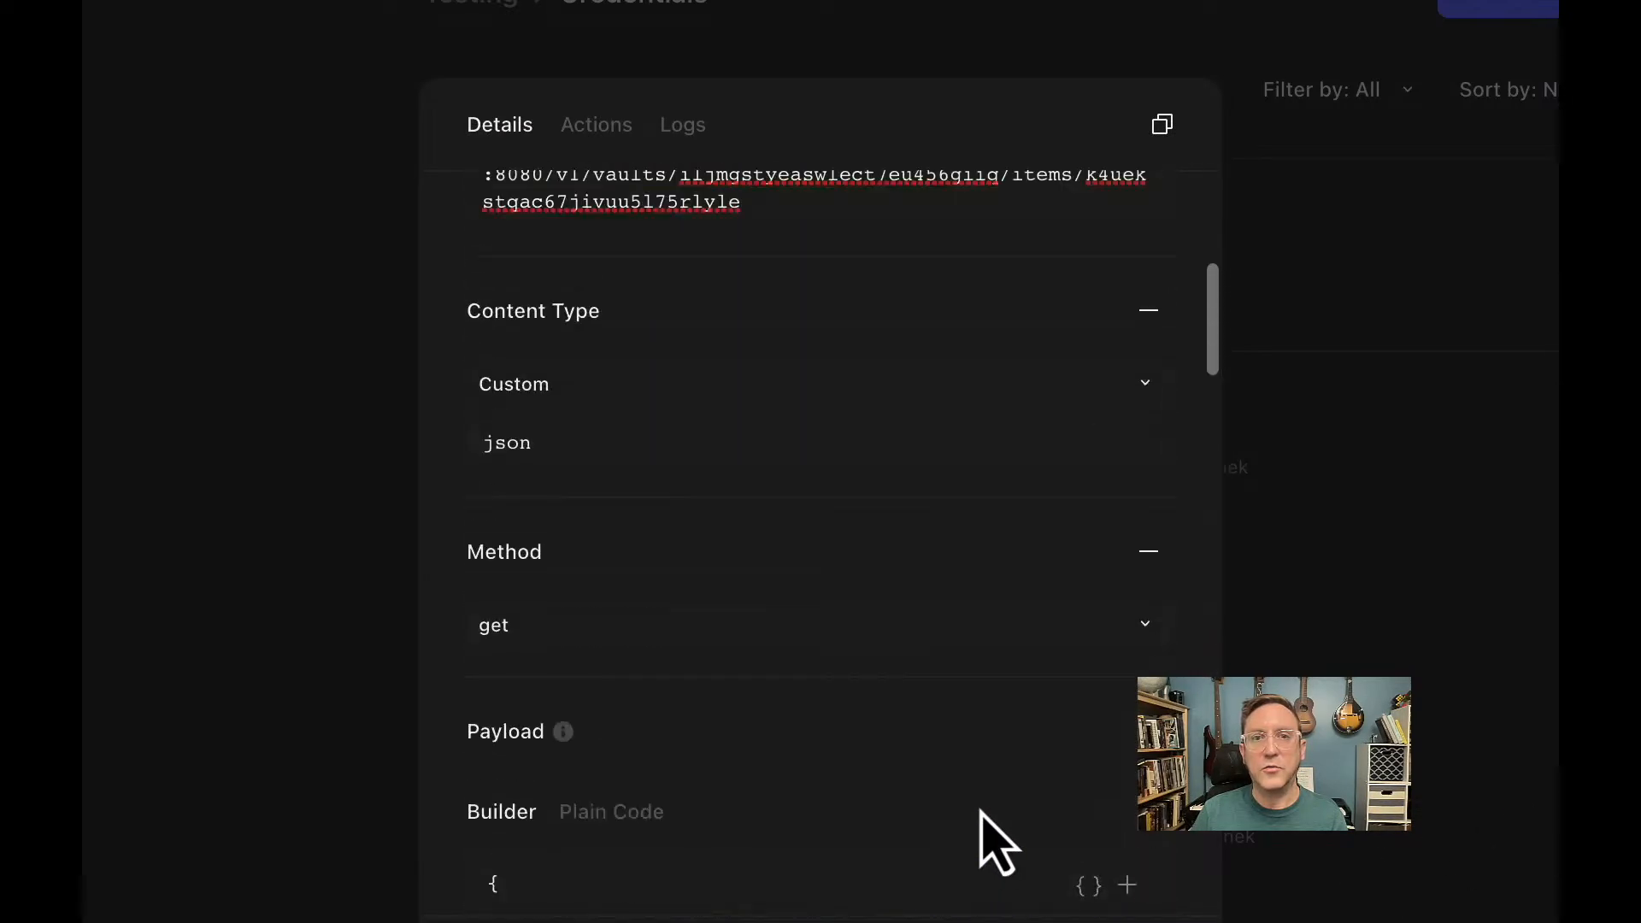
pyautogui.scroll(5, 1002, 834)
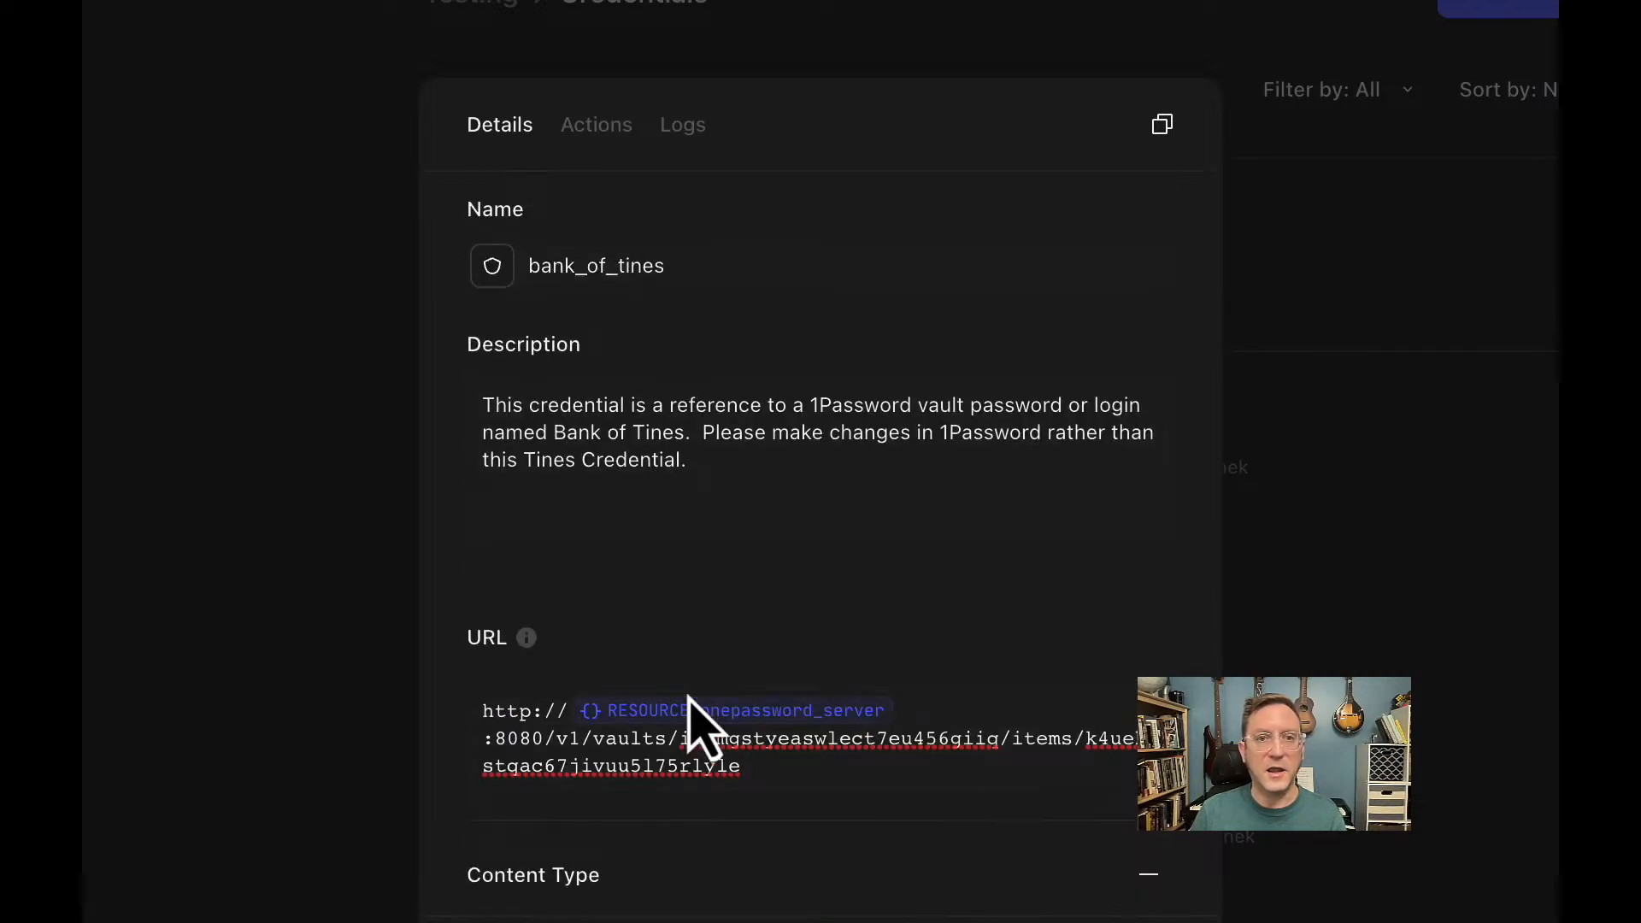
pyautogui.click(331, 645)
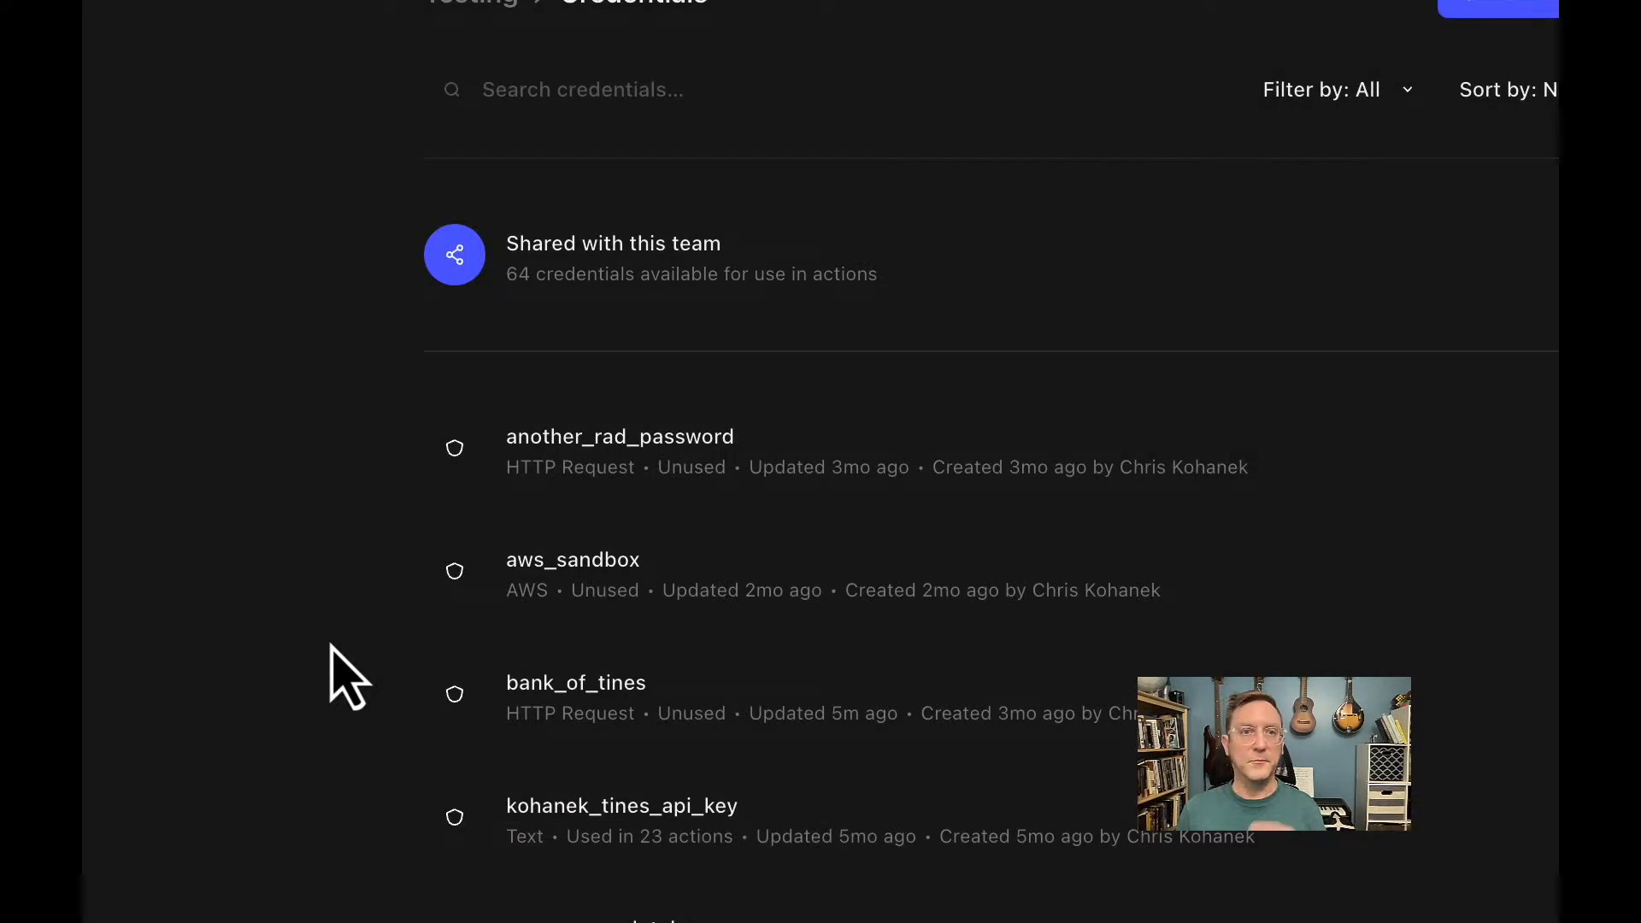
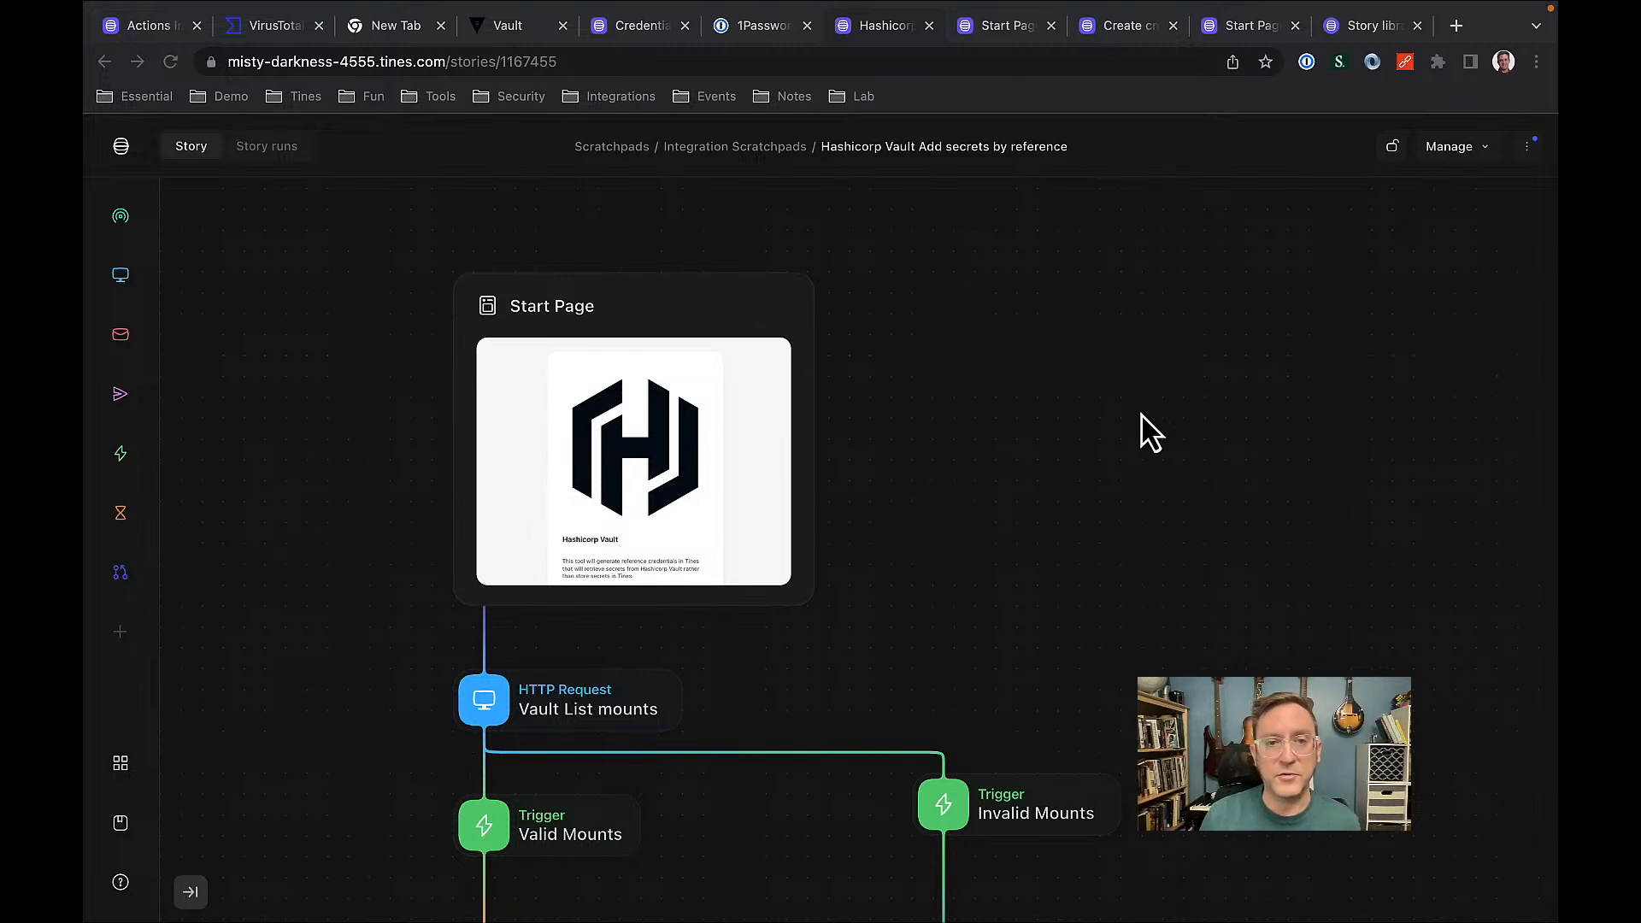
# Zoom and pan the Hashicorp Vault story from its start down to the secret selection steps.
pyautogui.scroll(-5, 1102, 520)
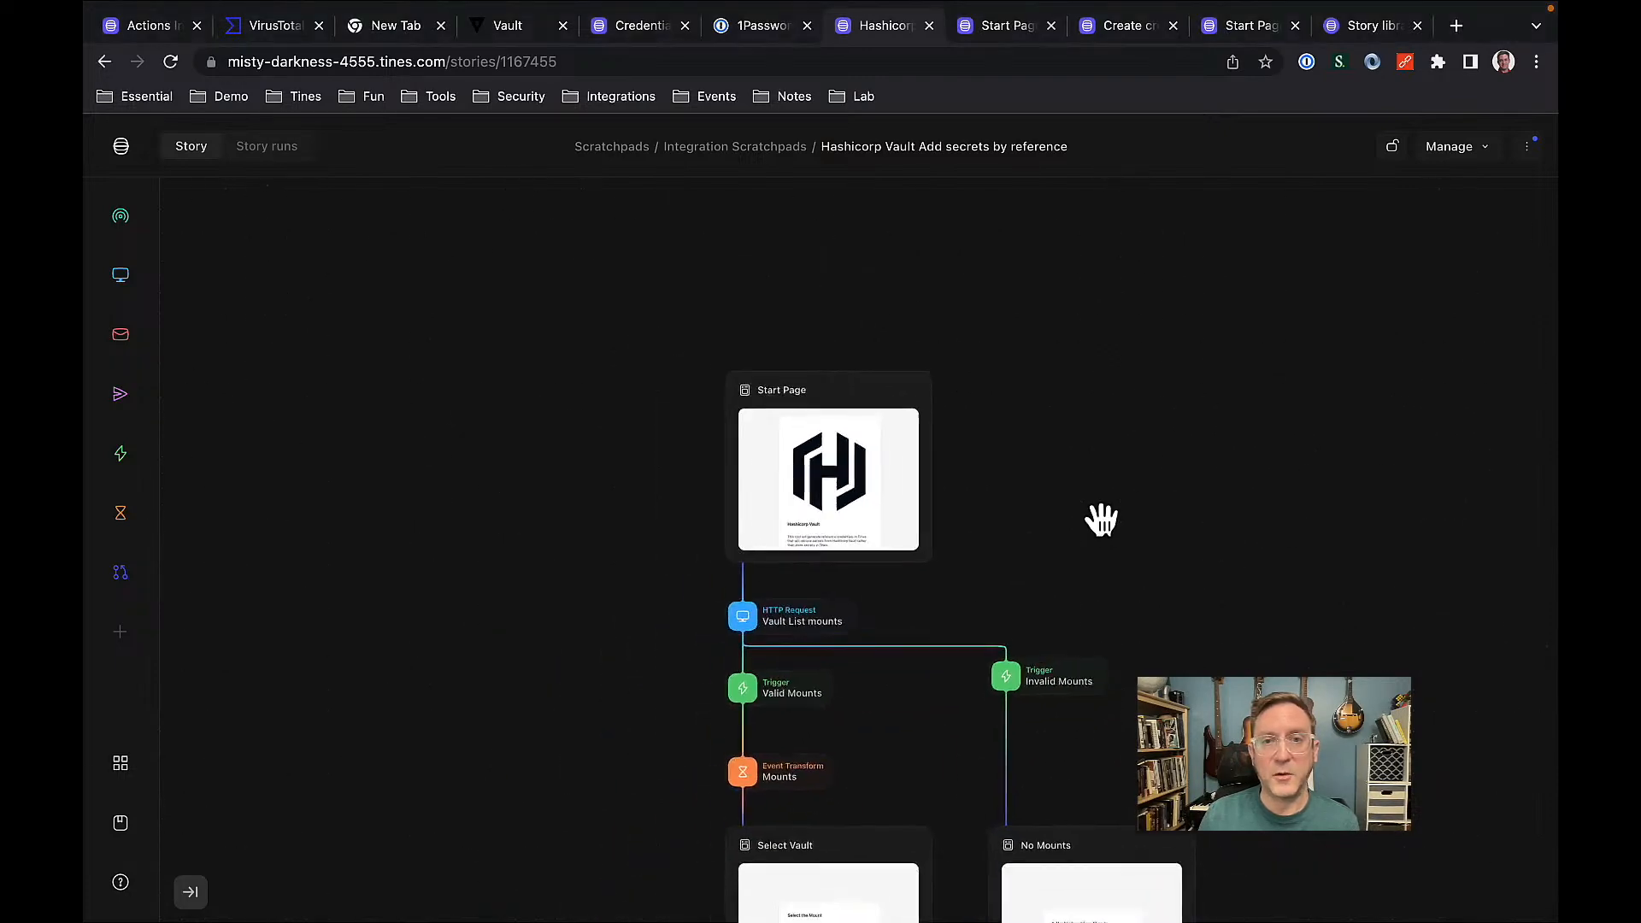
pyautogui.scroll(-5, 1103, 547)
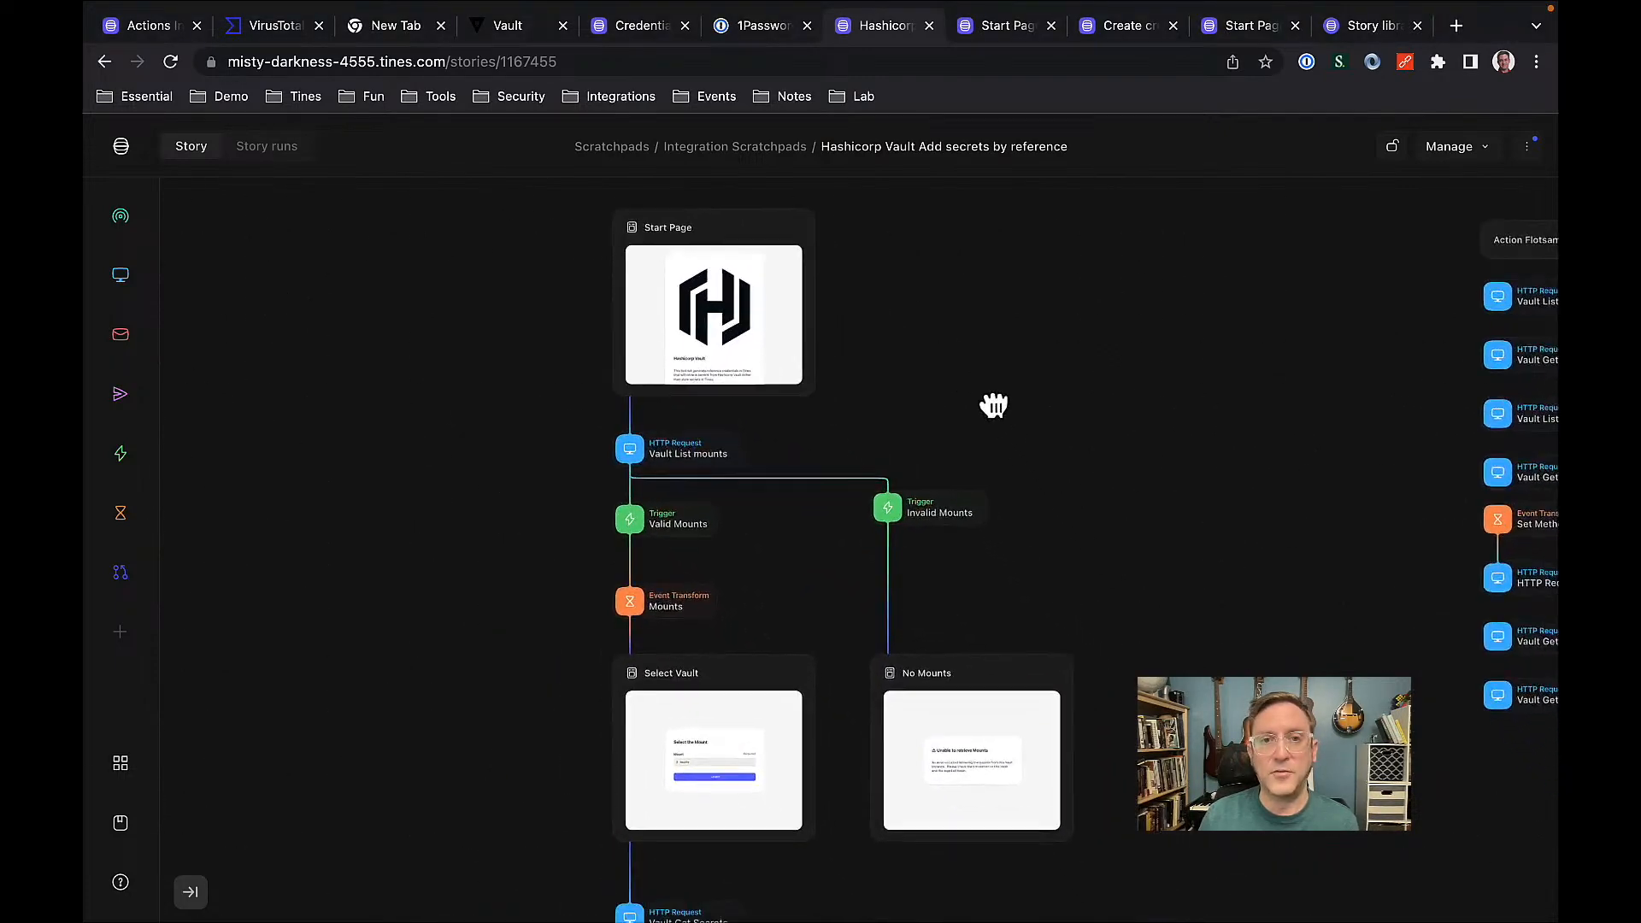
pyautogui.moveTo(1026, 385); pyautogui.dragTo(1109, 403)
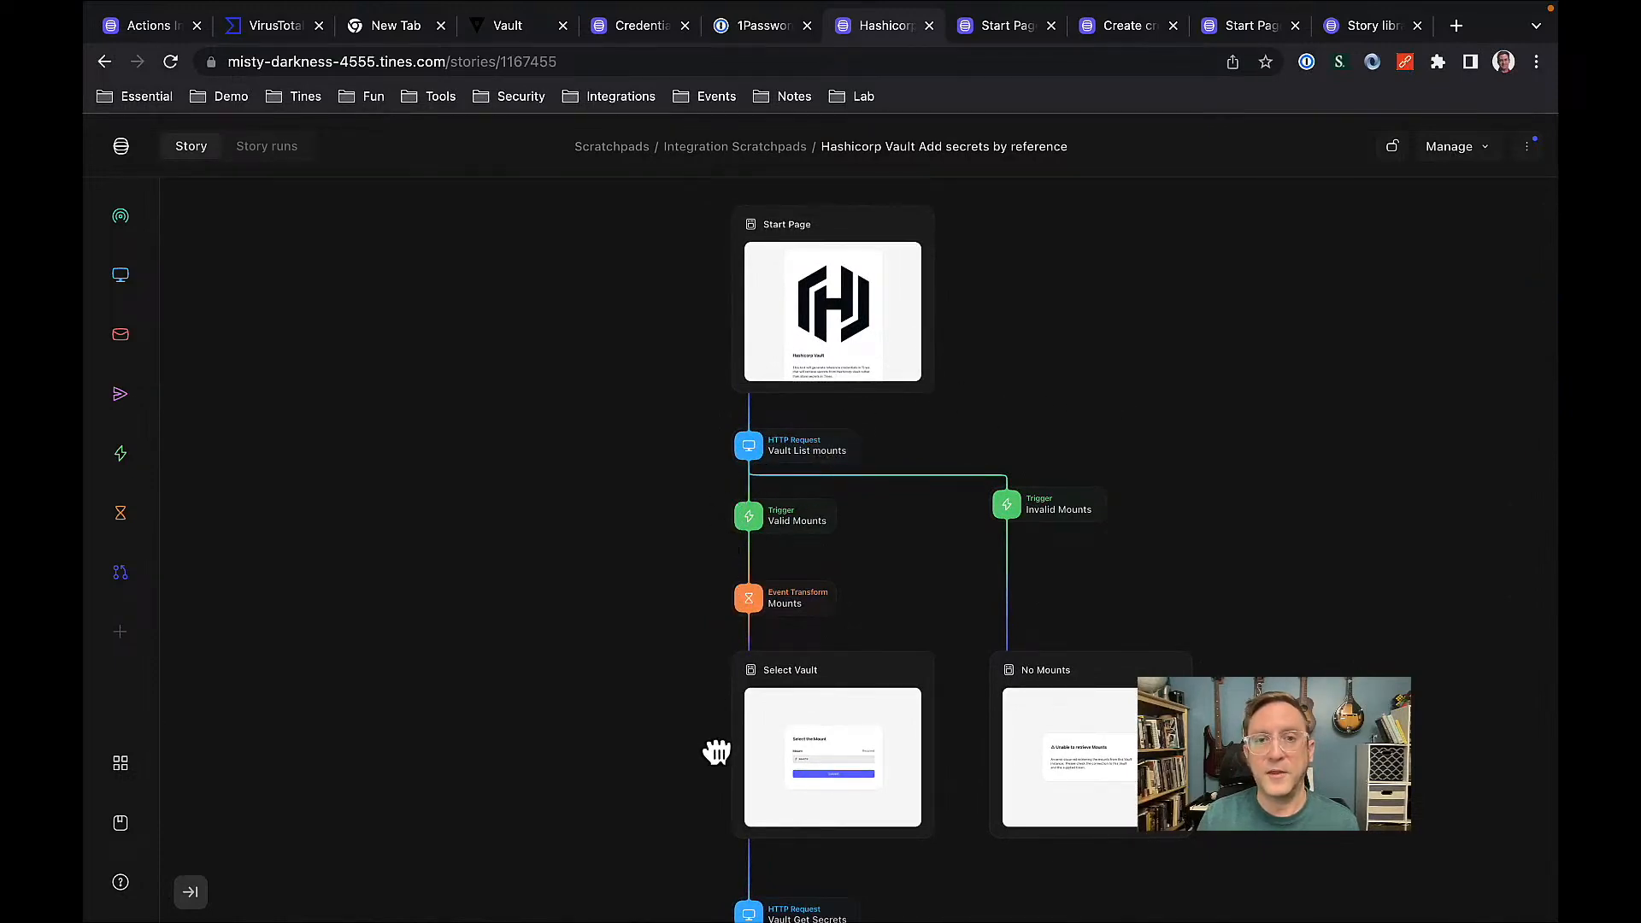
pyautogui.moveTo(718, 752); pyautogui.dragTo(707, 502)
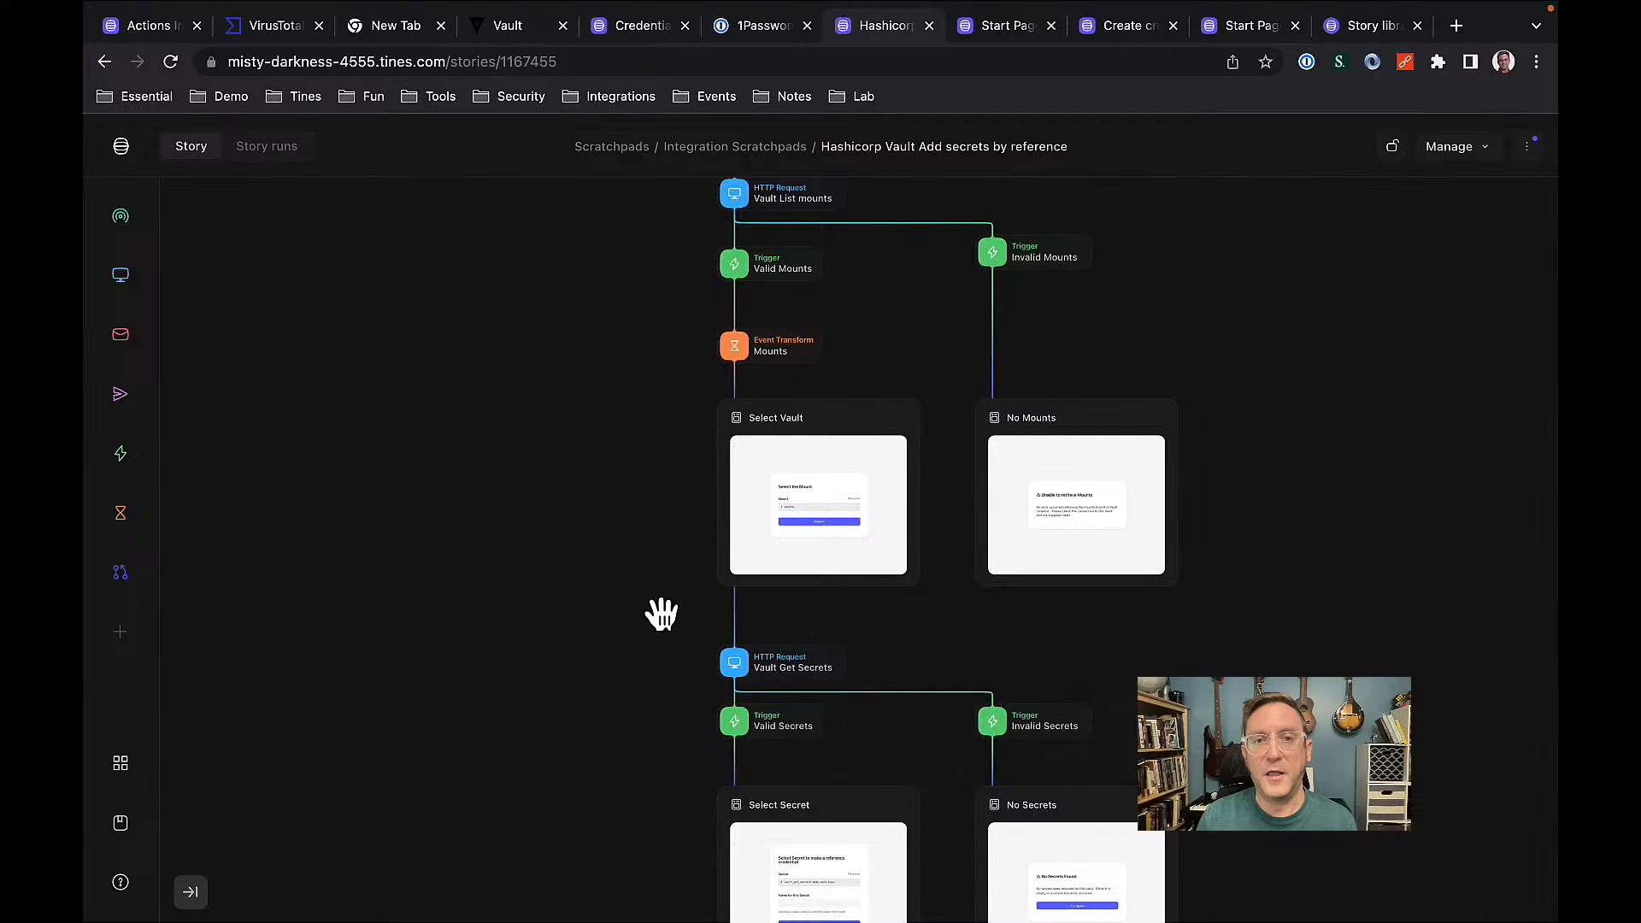
pyautogui.moveTo(665, 744); pyautogui.dragTo(667, 322)
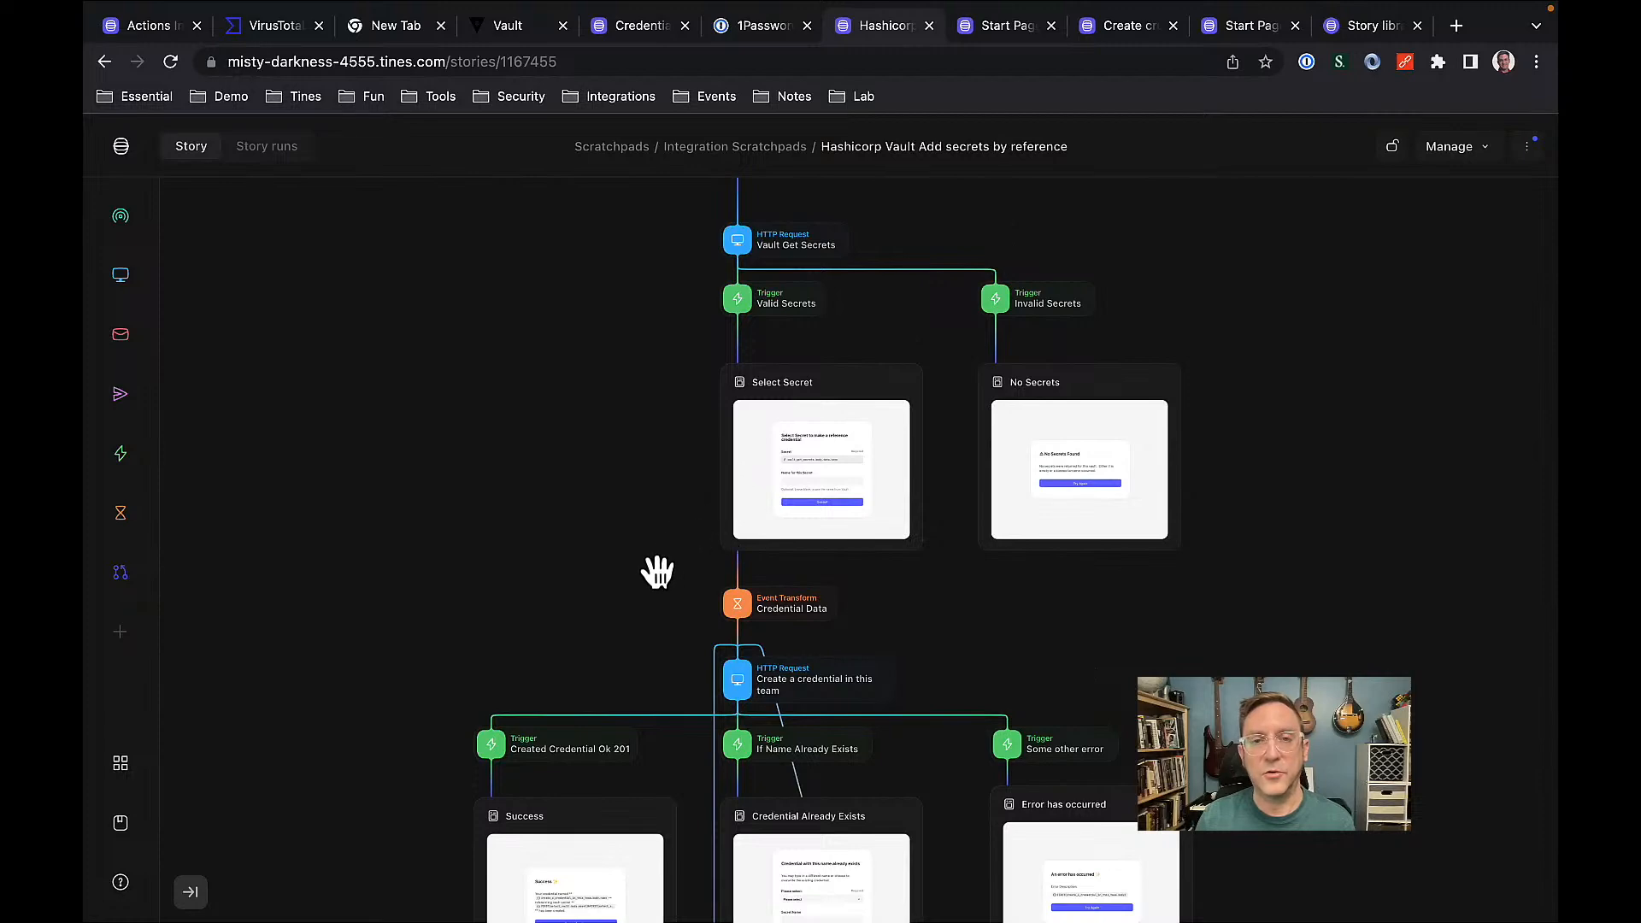
# Pan to the Success, Credential Already Exists and Overwrite branches, then switch to the Hashicorp Vault start page.
pyautogui.scroll(5, 658, 571)
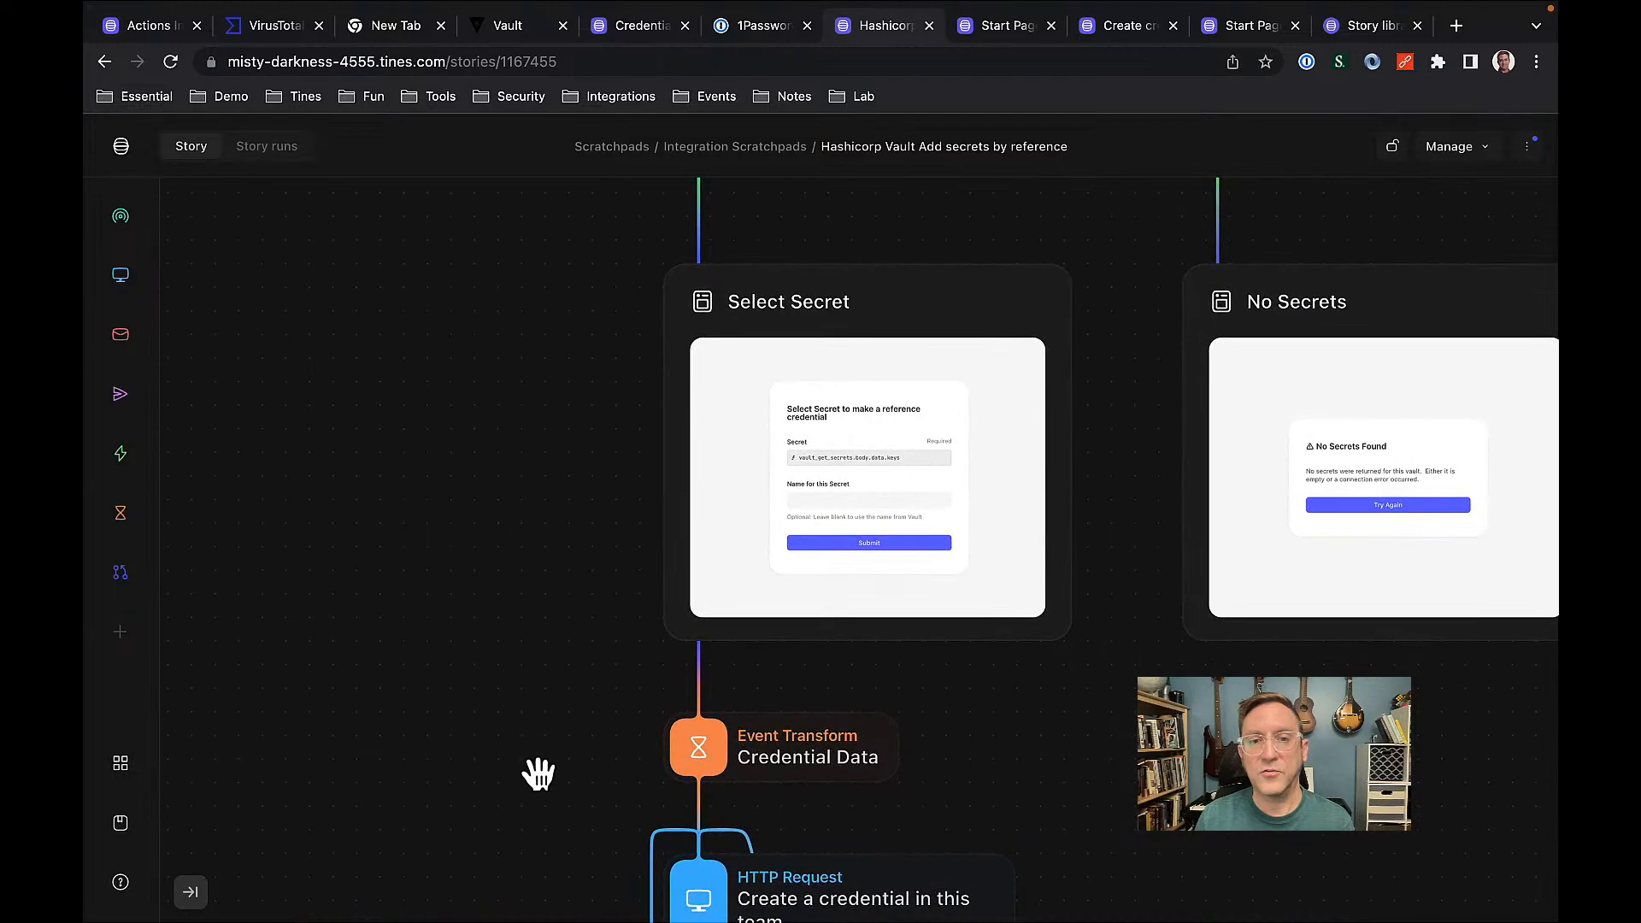
pyautogui.moveTo(535, 773); pyautogui.dragTo(530, 373)
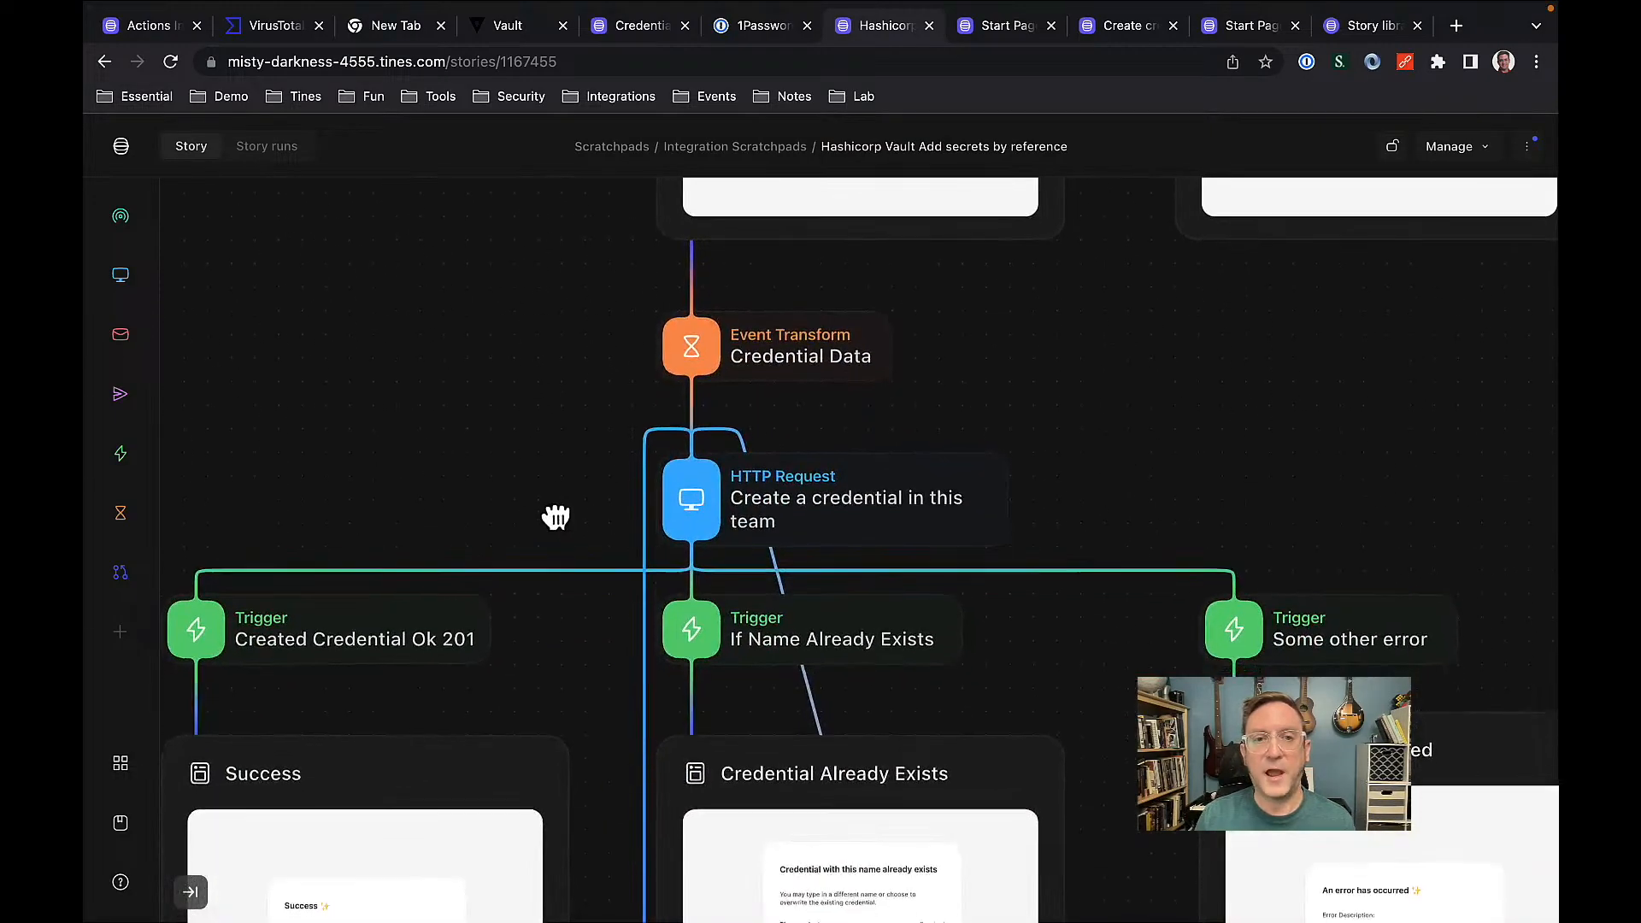
pyautogui.moveTo(556, 517); pyautogui.dragTo(556, 348)
pyautogui.moveTo(592, 533); pyautogui.dragTo(594, 345)
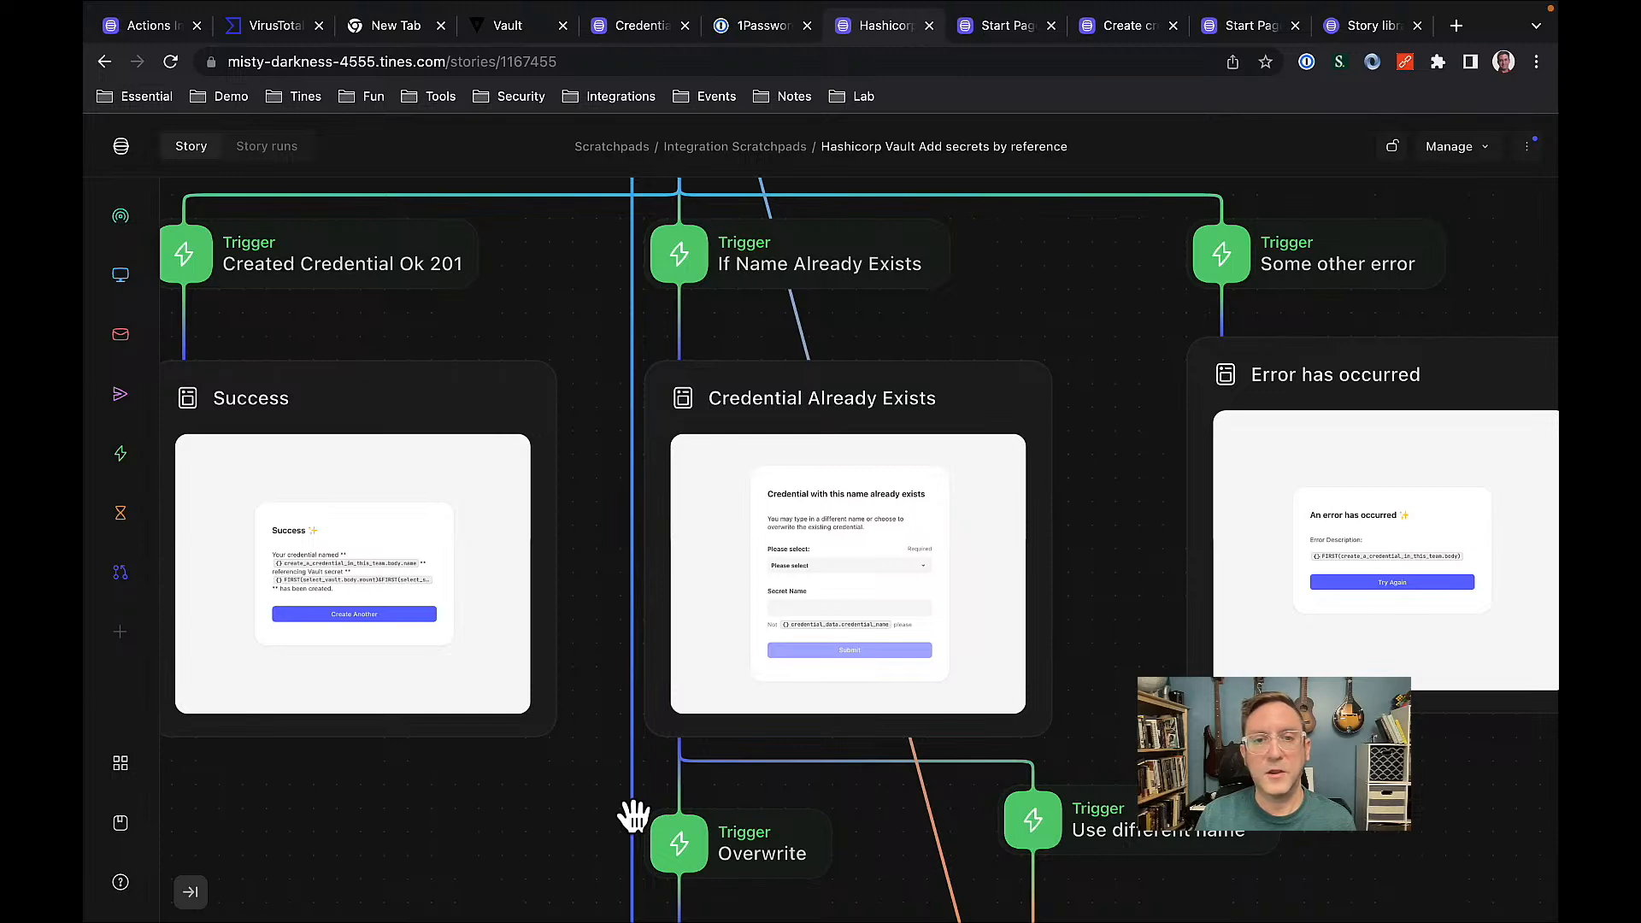
pyautogui.scroll(-5, 634, 816)
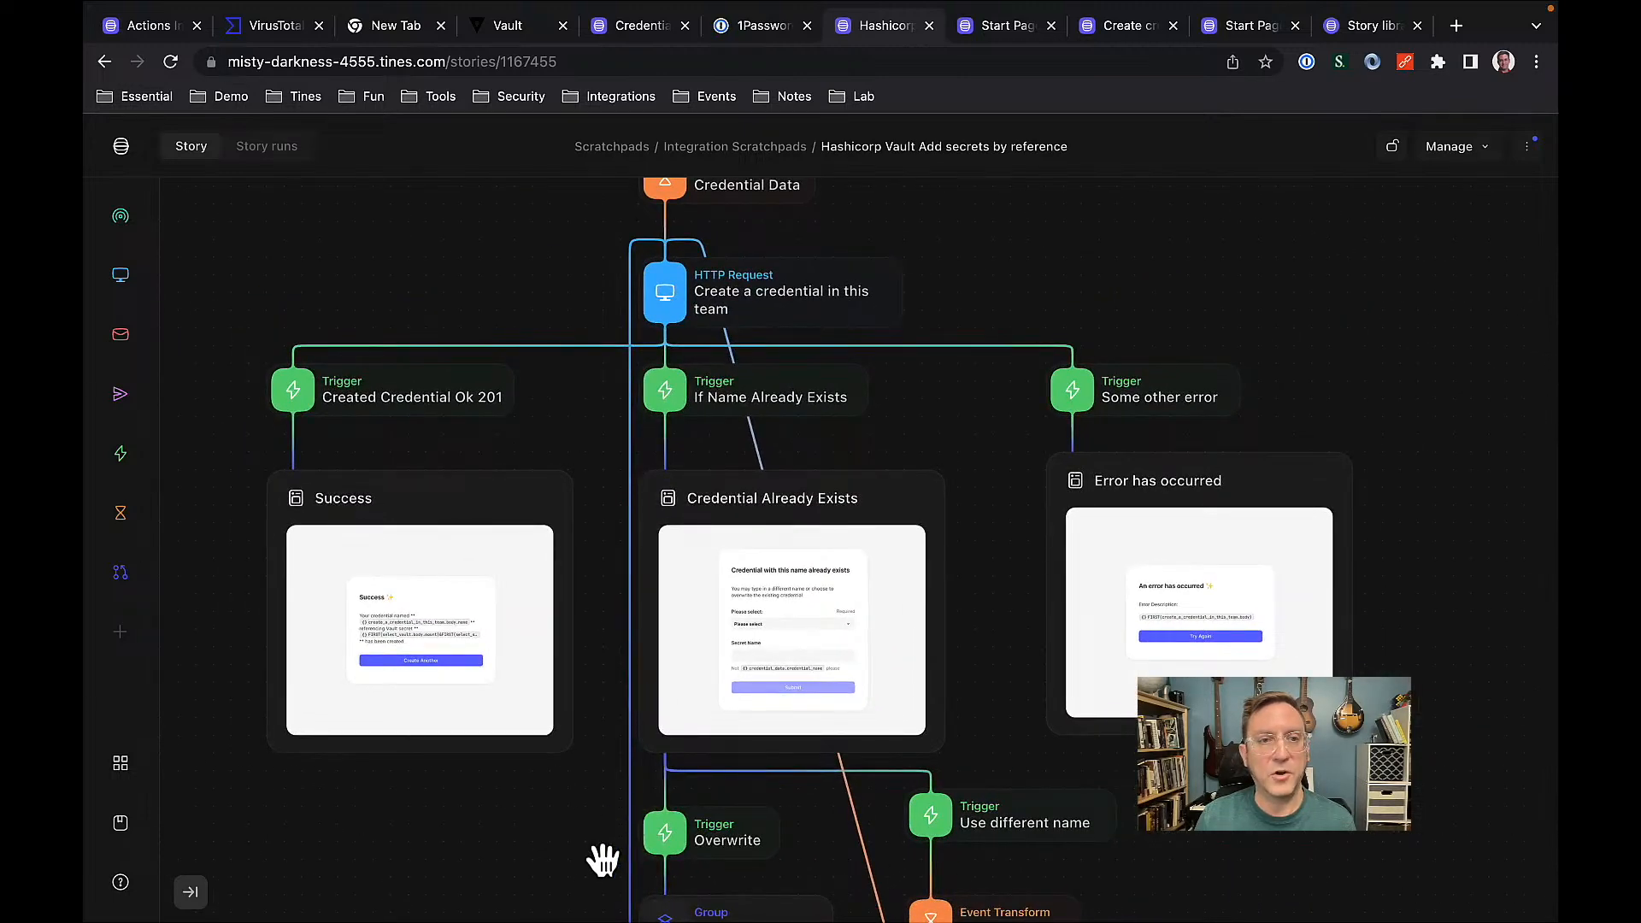
pyautogui.scroll(-2, 601, 834)
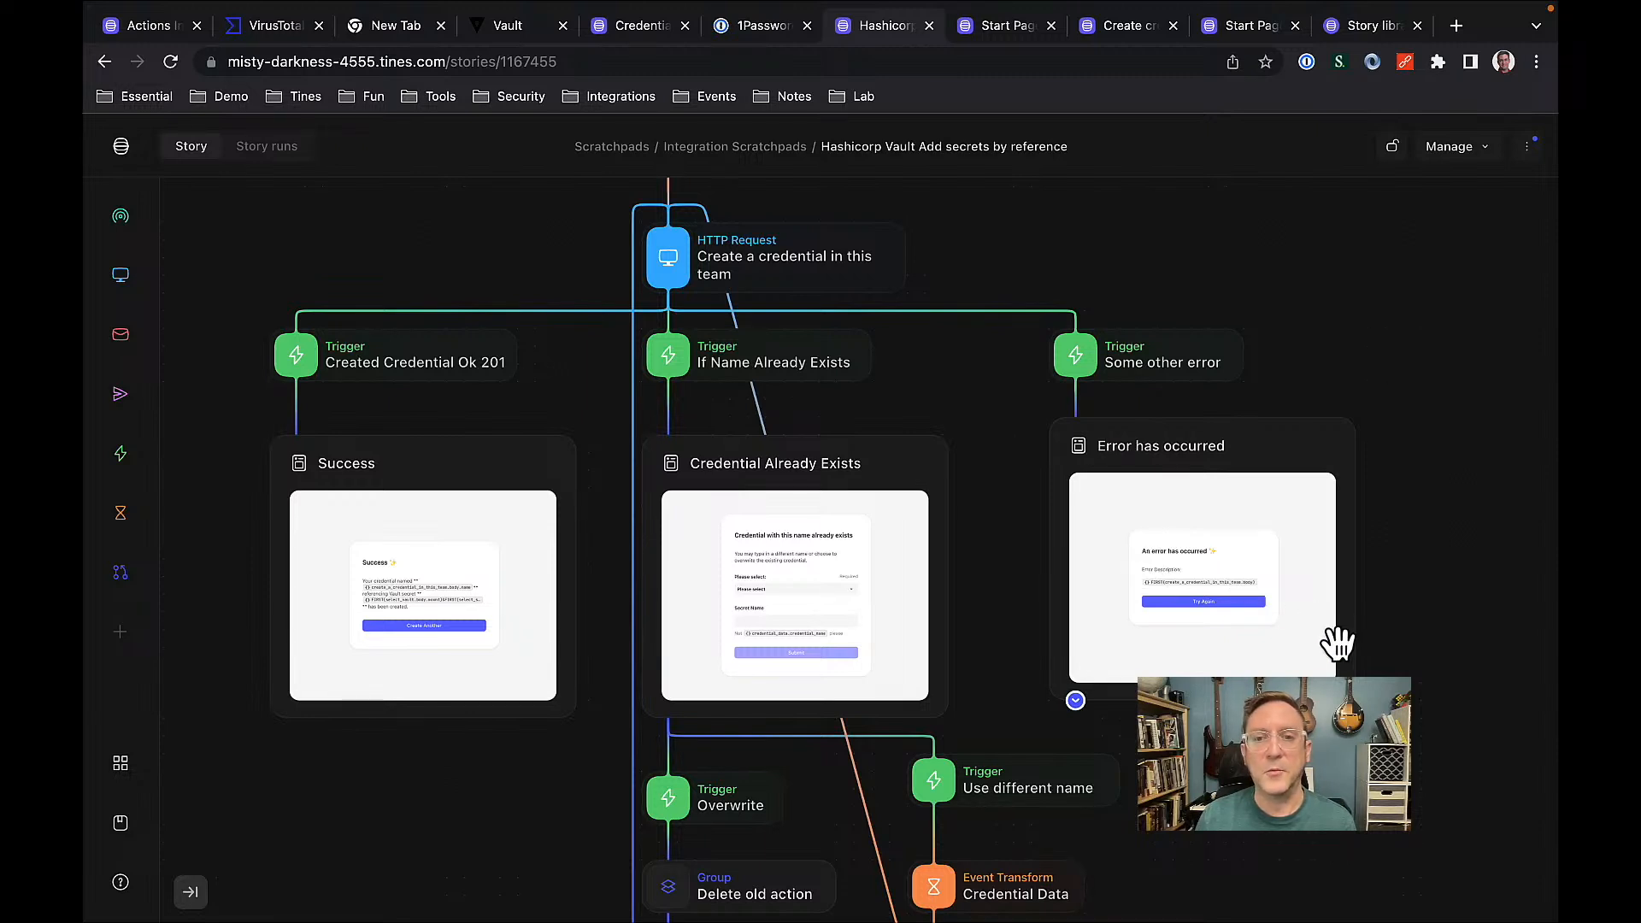
pyautogui.click(981, 40)
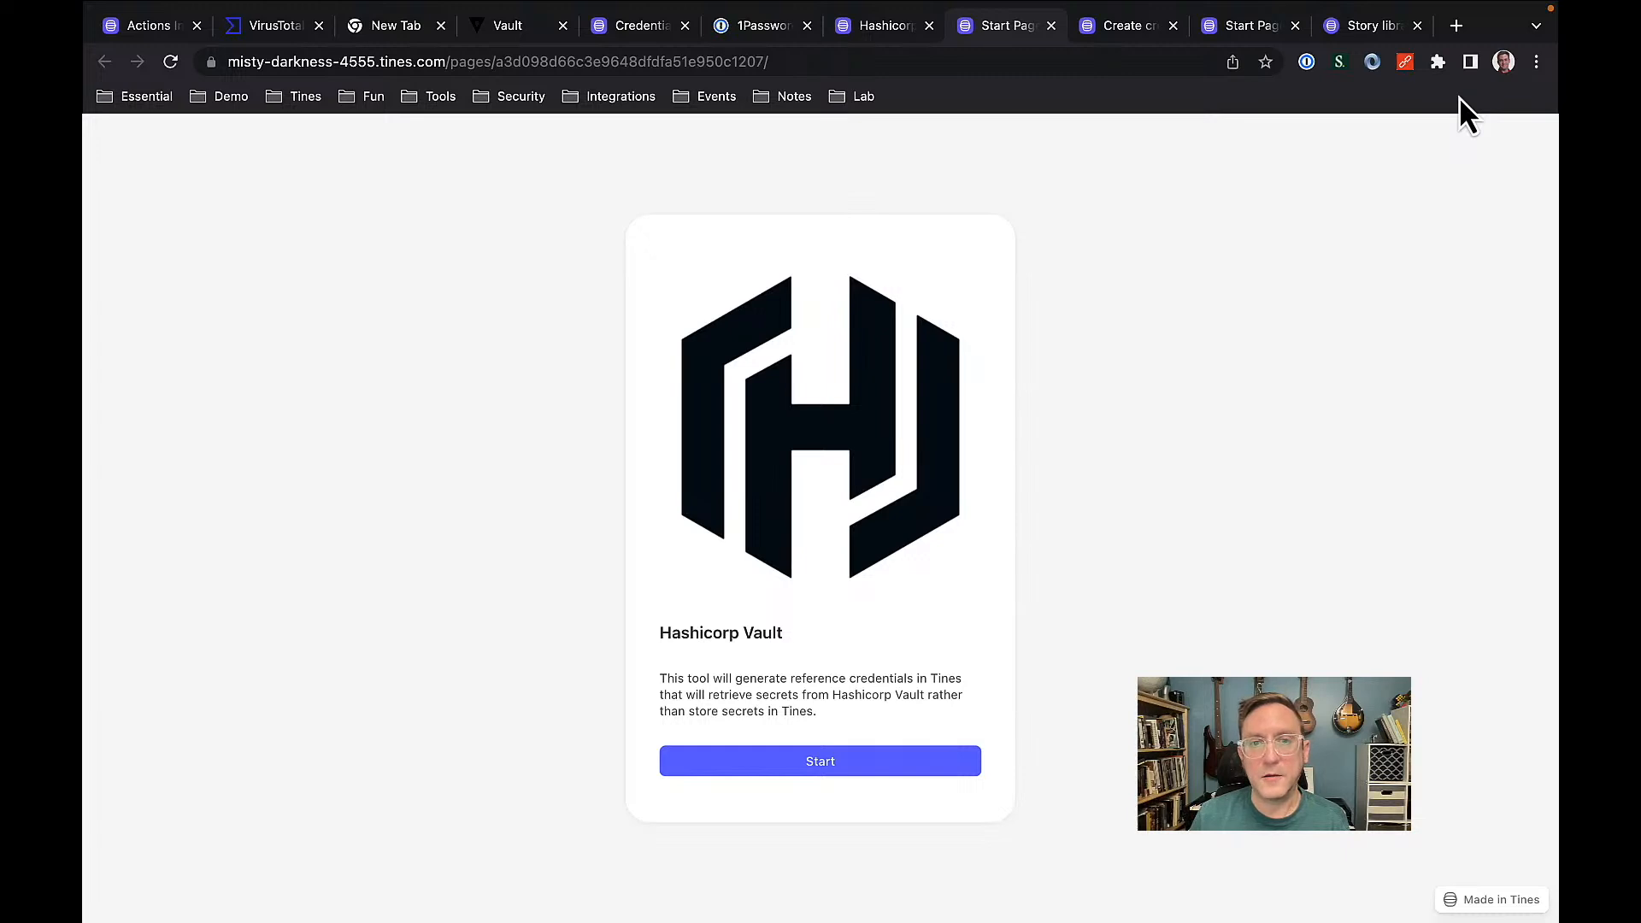
pyautogui.click(840, 769)
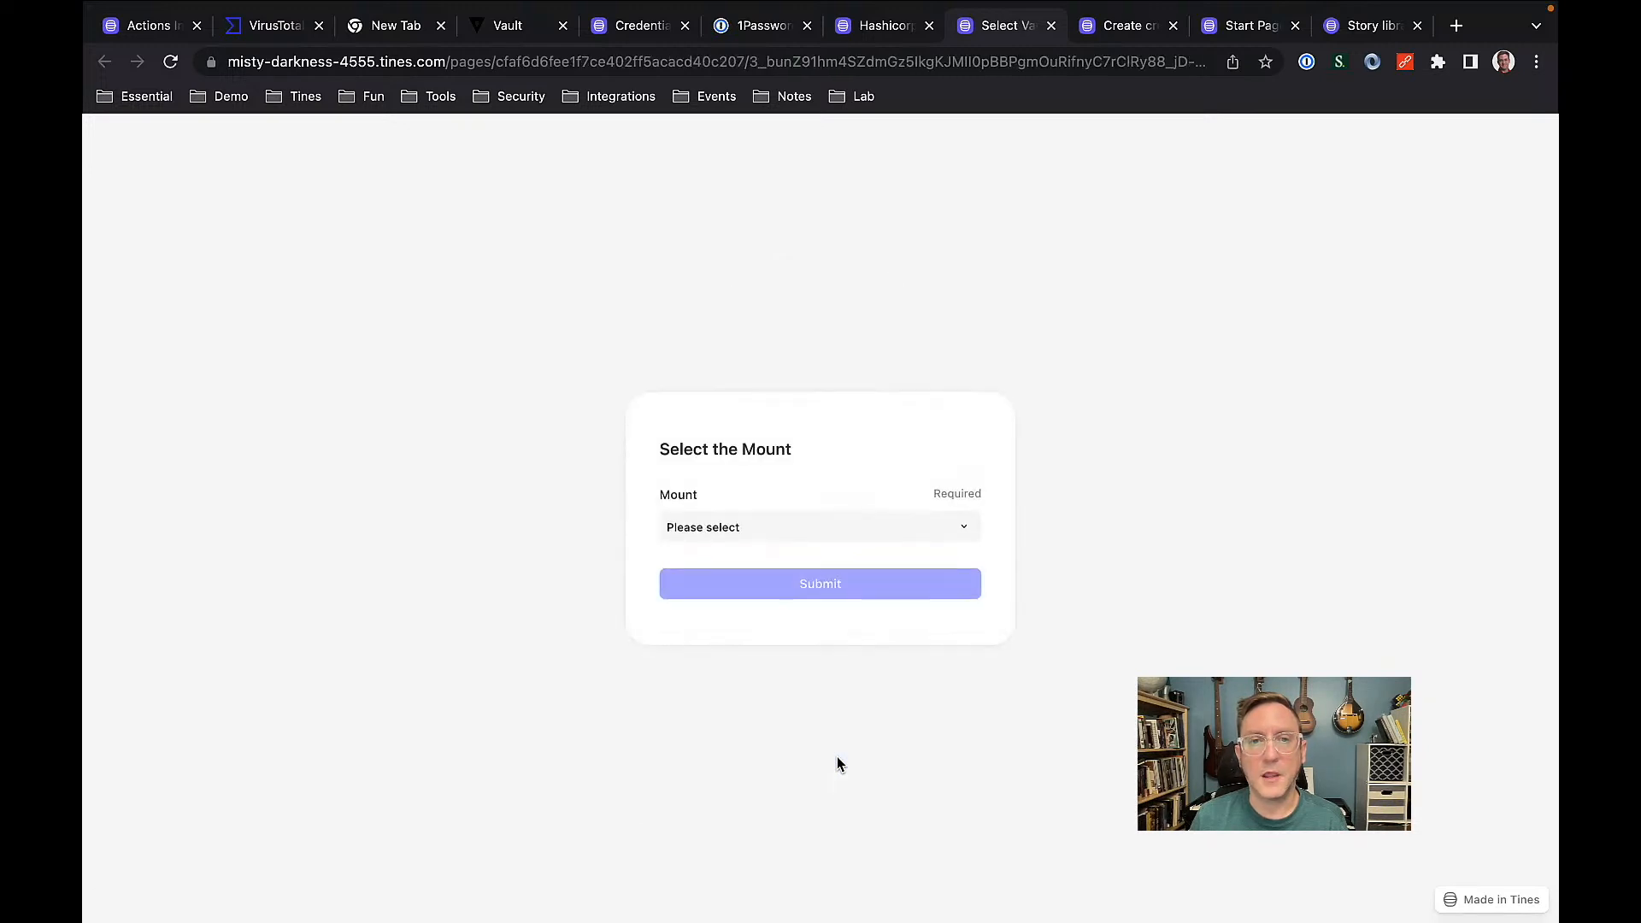
pyautogui.click(799, 528)
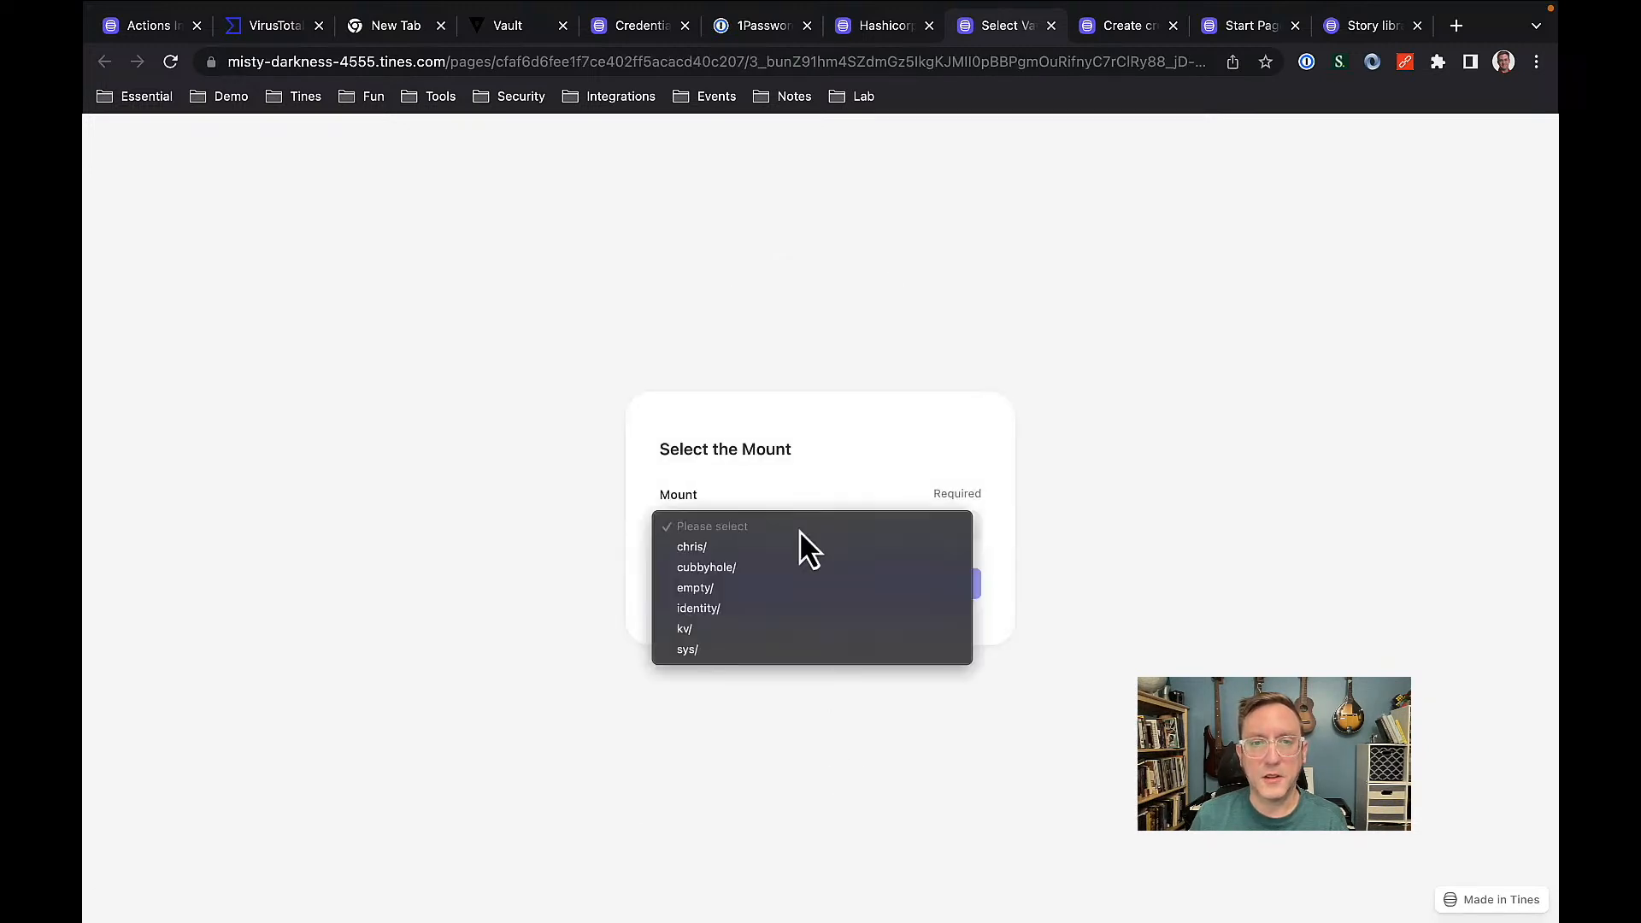
pyautogui.click(709, 547)
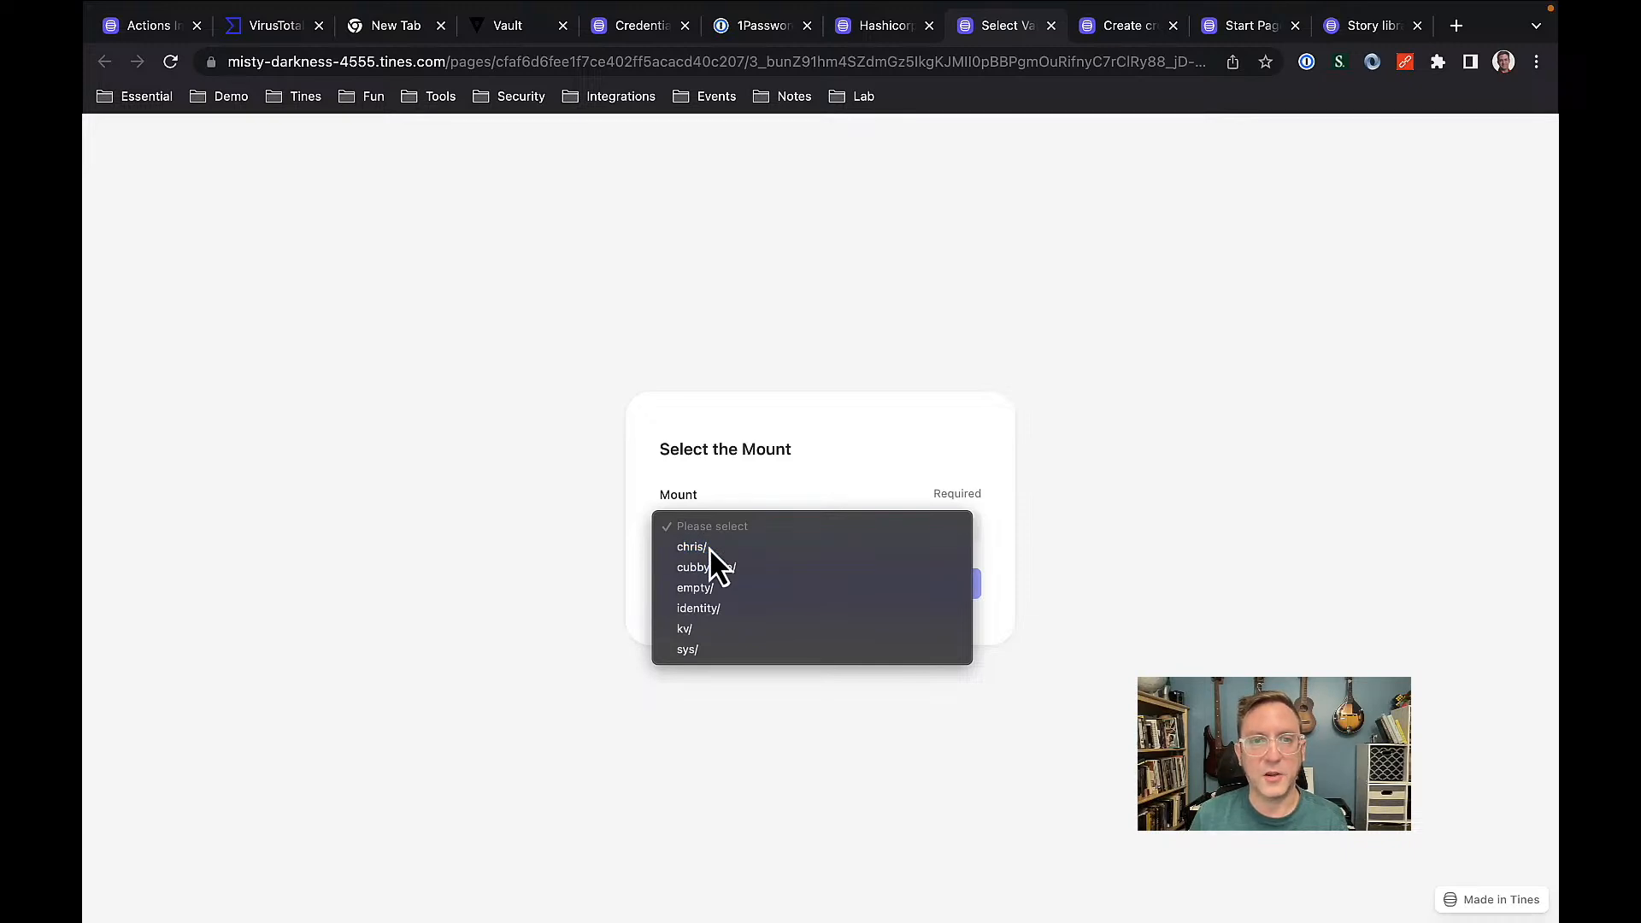
pyautogui.click(752, 585)
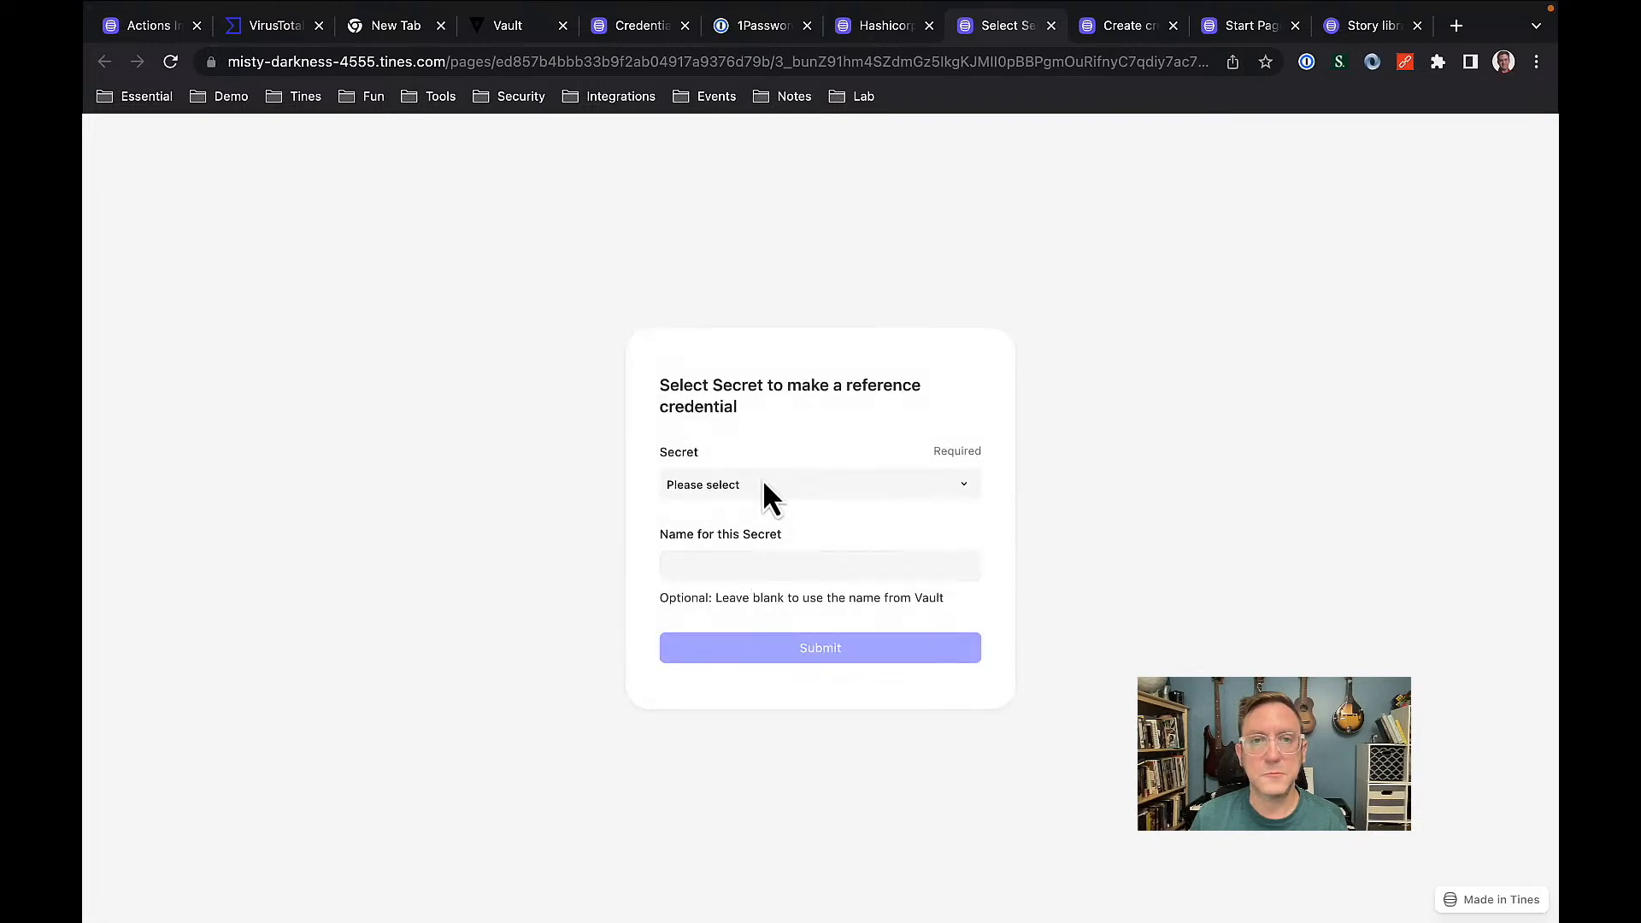
pyautogui.click(761, 481)
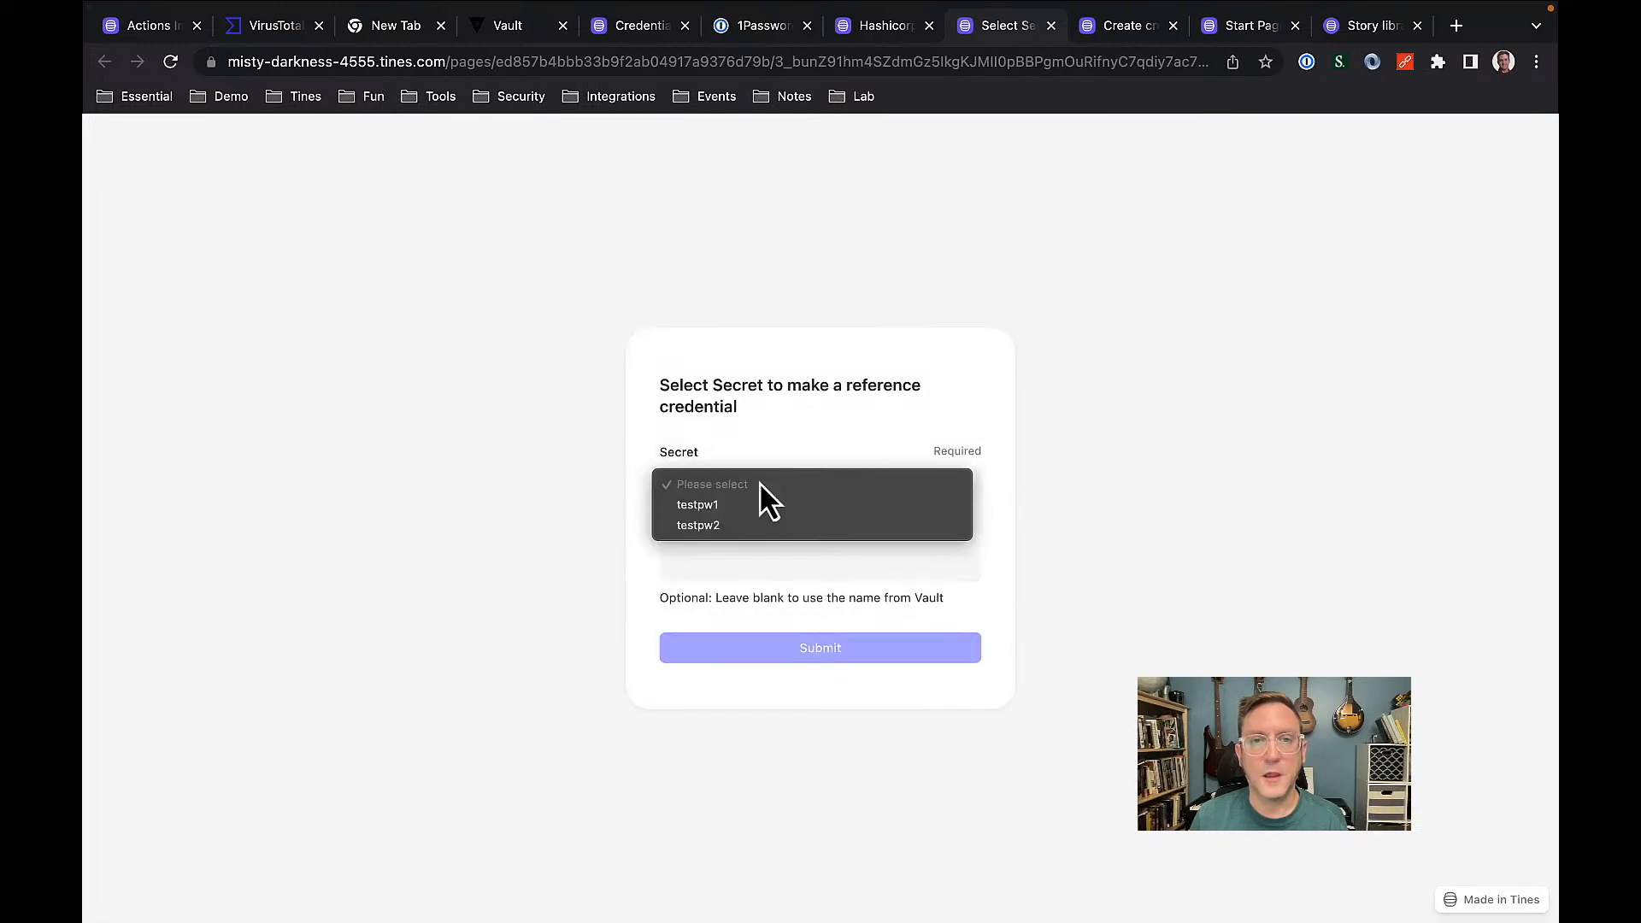
pyautogui.click(712, 526)
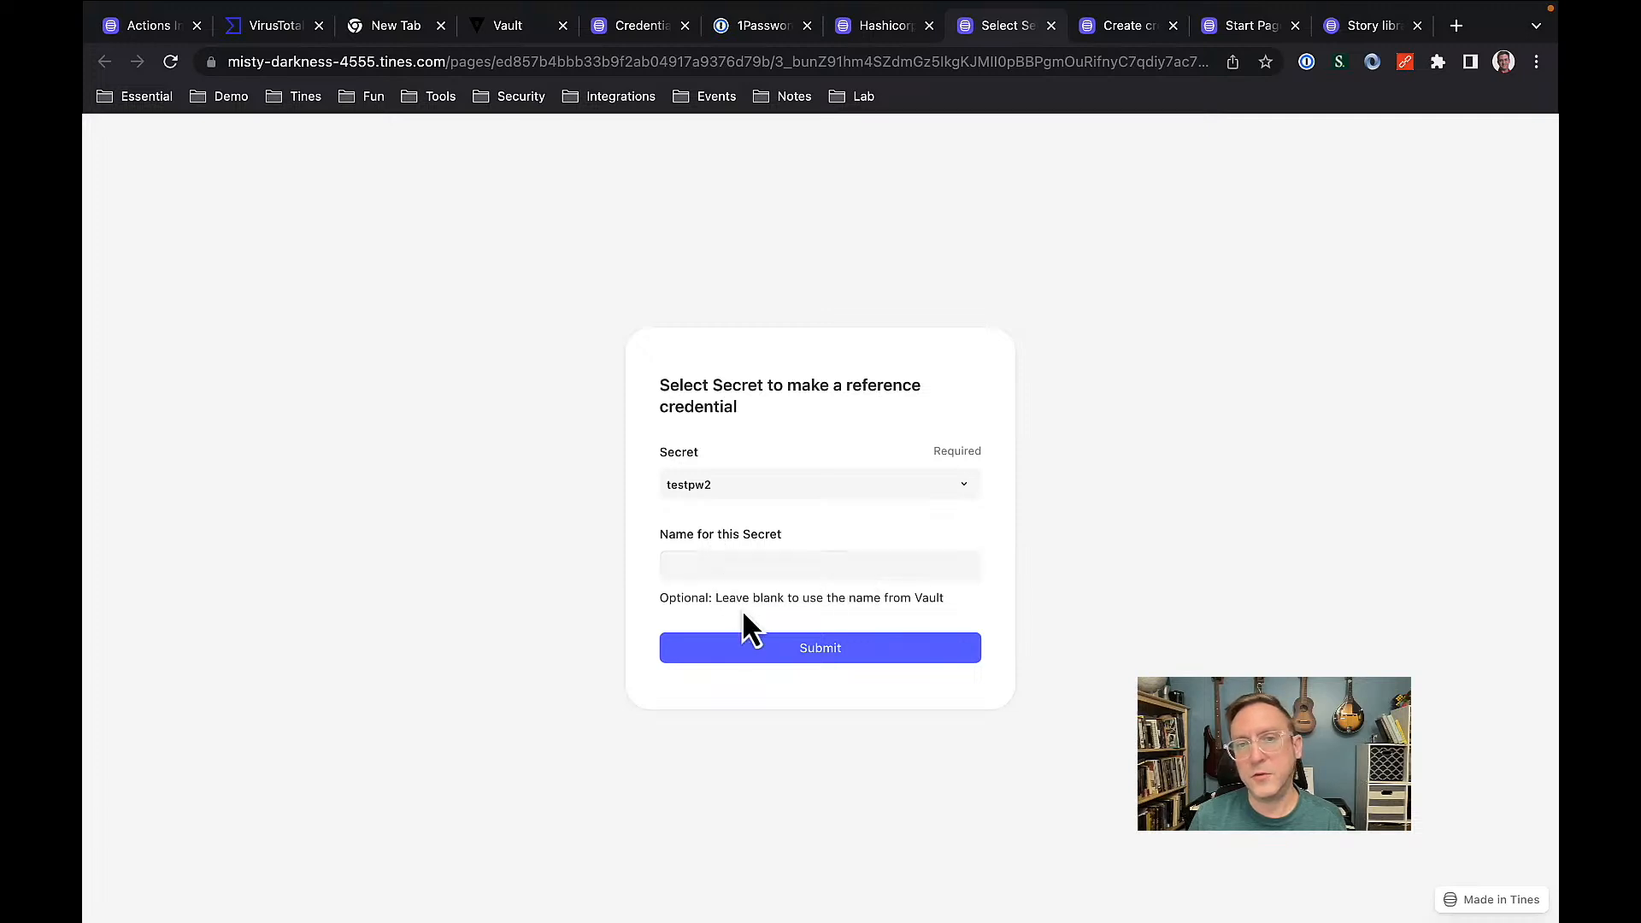
pyautogui.click(777, 648)
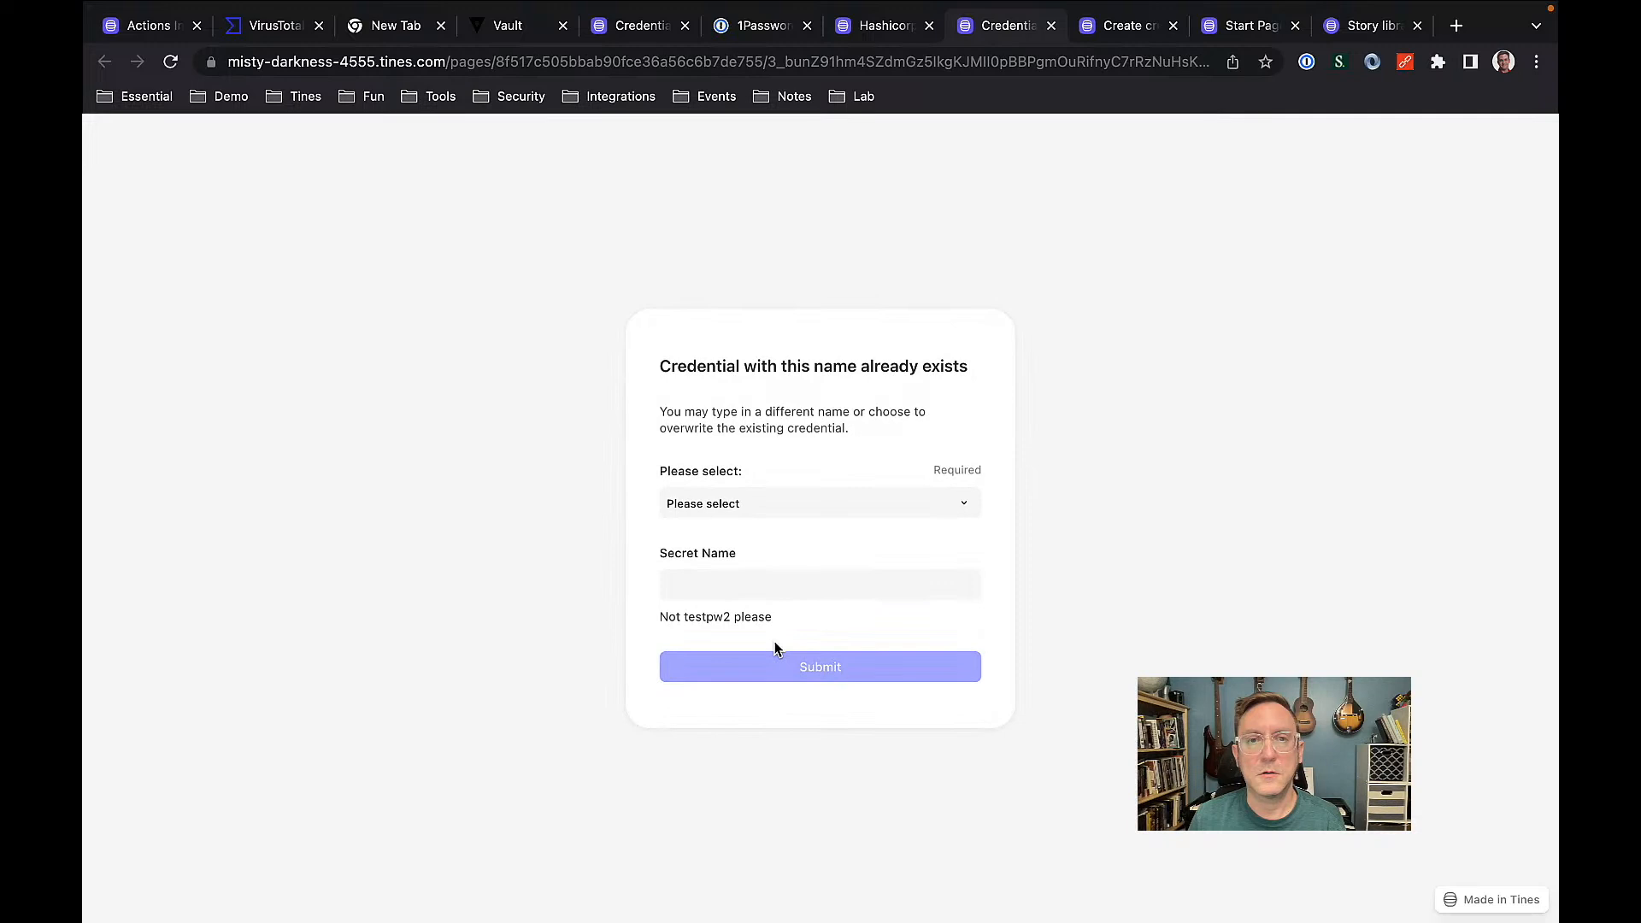
# Choose 'Create with the following name:', enter TestPW3 and submit.
pyautogui.click(768, 509)
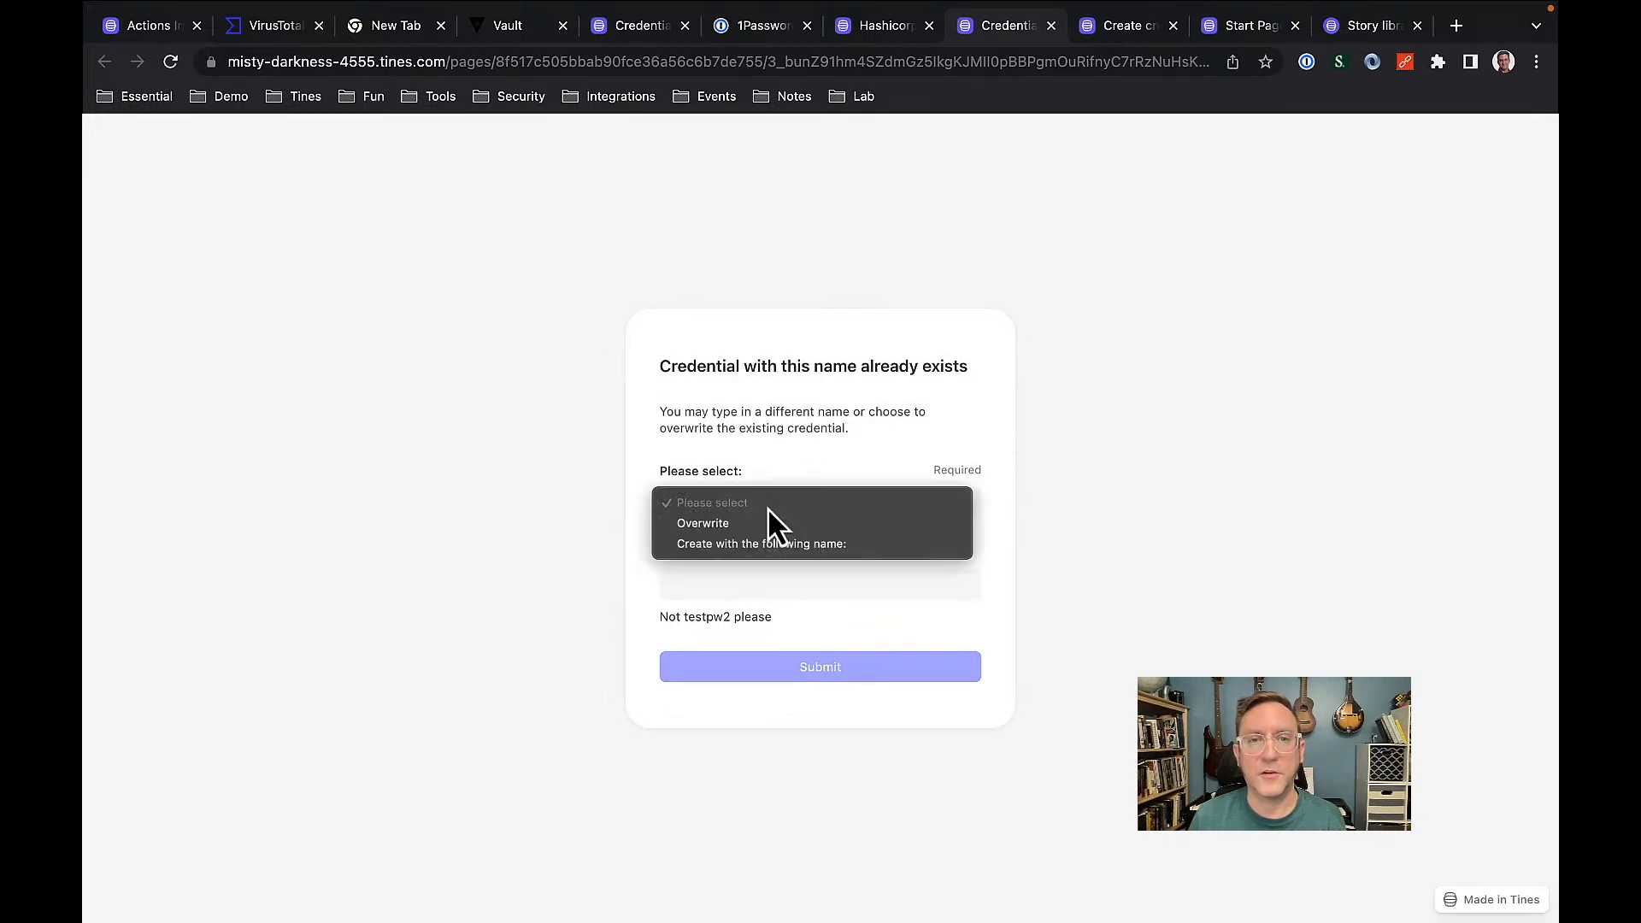
pyautogui.click(731, 546)
pyautogui.click(725, 586)
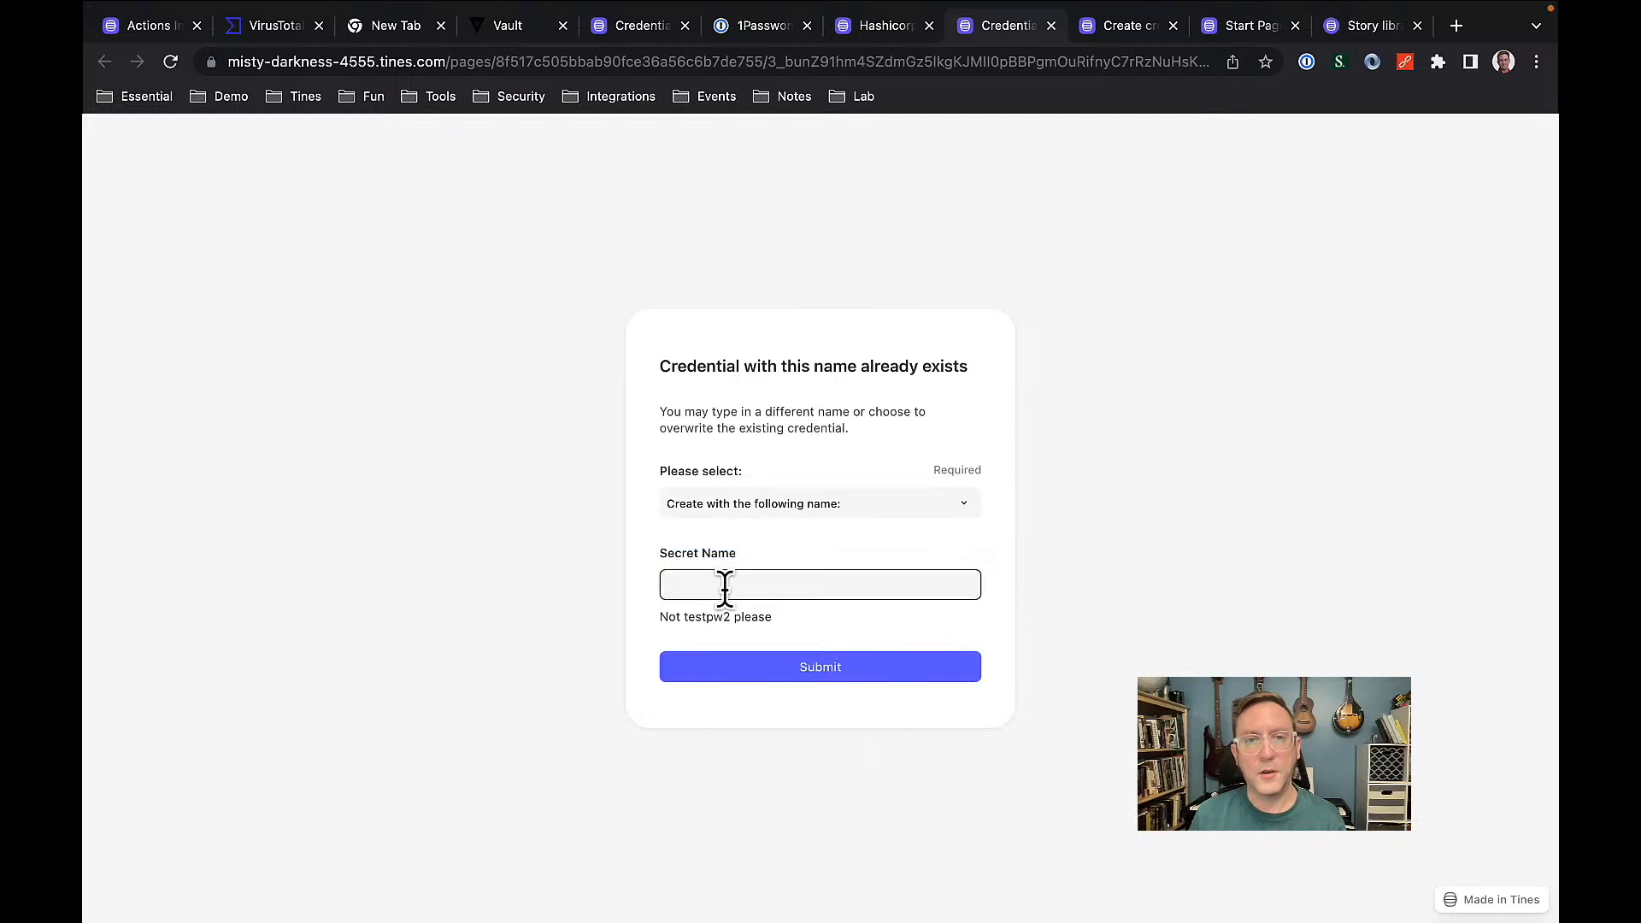
pyautogui.write('TestPW3')
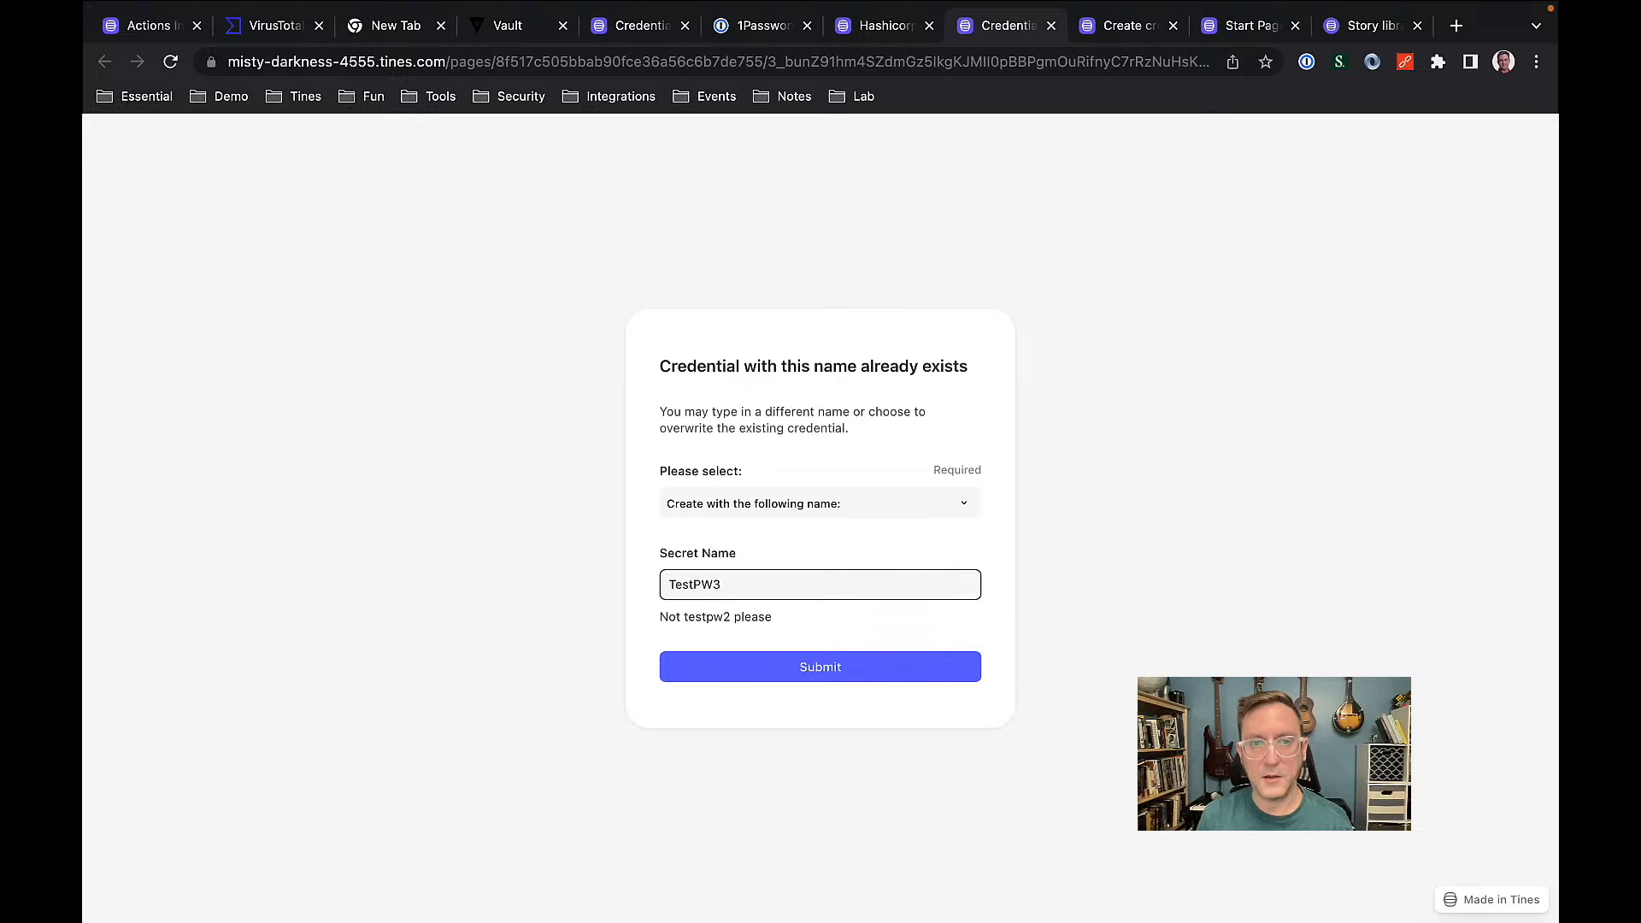
pyautogui.click(758, 670)
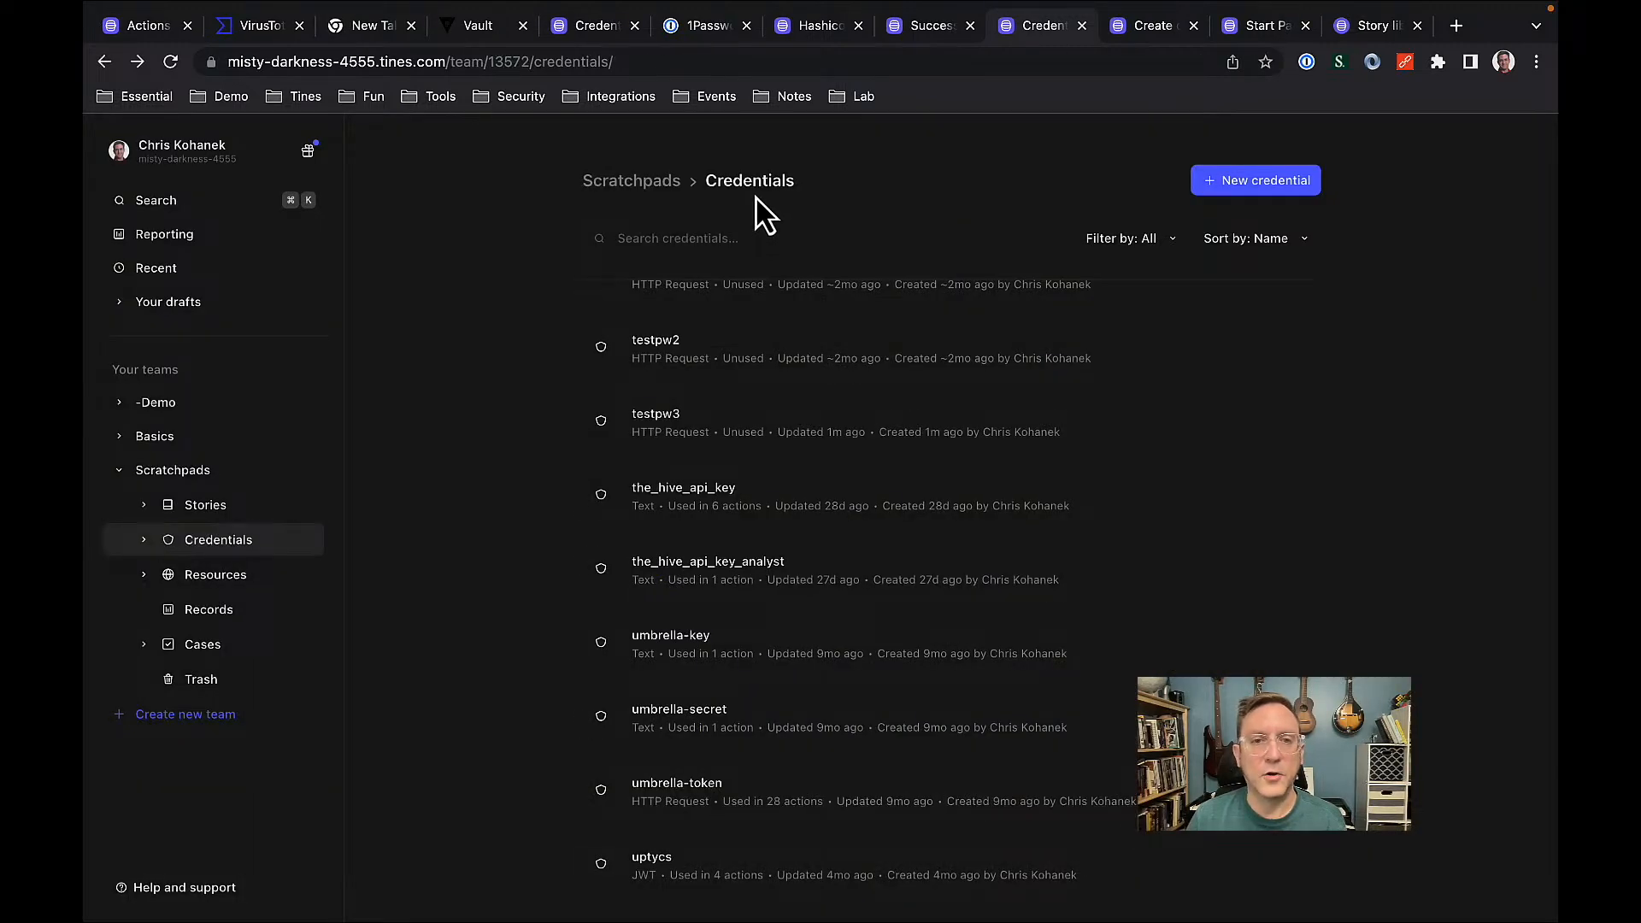
# Open the testpw3 credential's details, then switch to the 1Password credentials story.
pyautogui.click(664, 440)
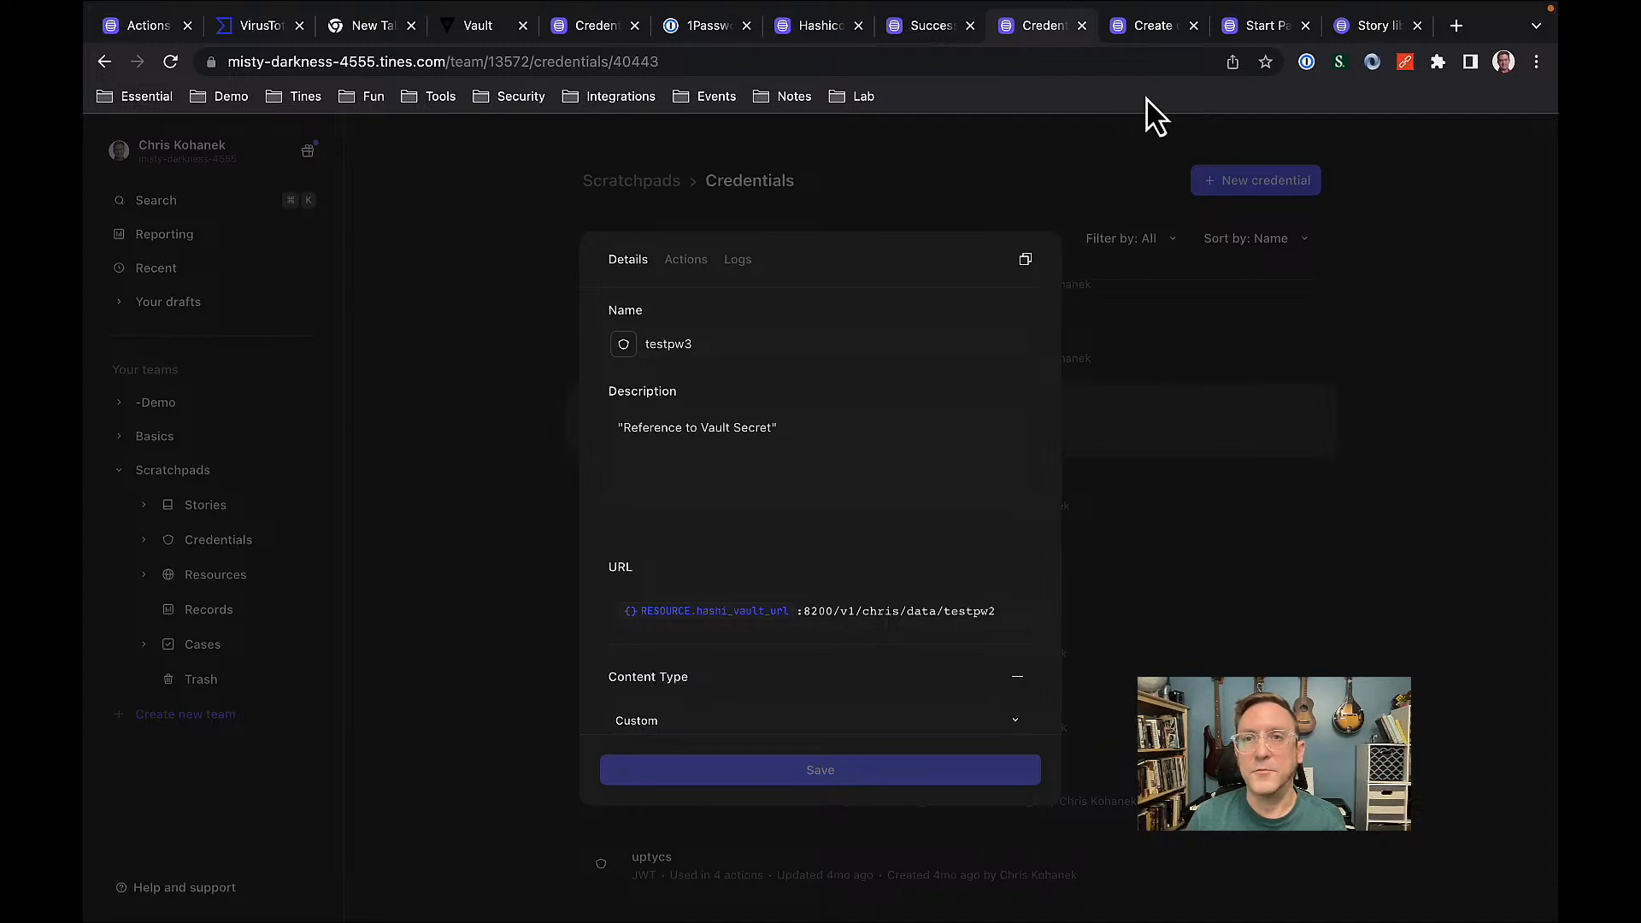
pyautogui.click(1154, 35)
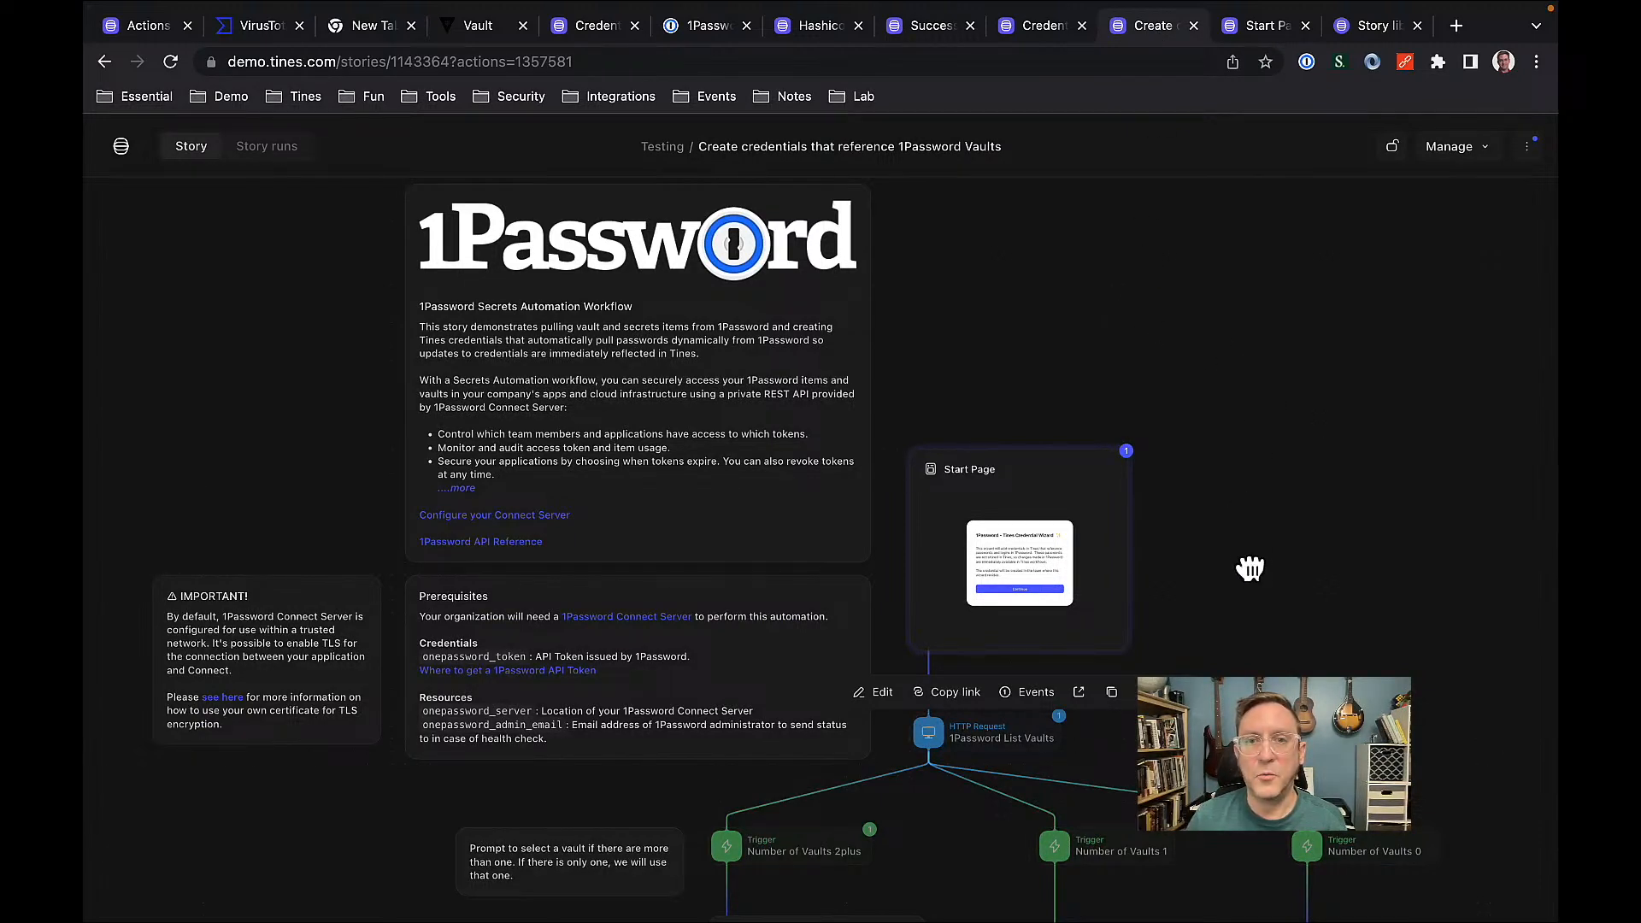
# Pan the 1Password story through Select Vault, Select Item, Name Credential and the existing-credential checks.
pyautogui.moveTo(1250, 564); pyautogui.dragTo(1197, 287)
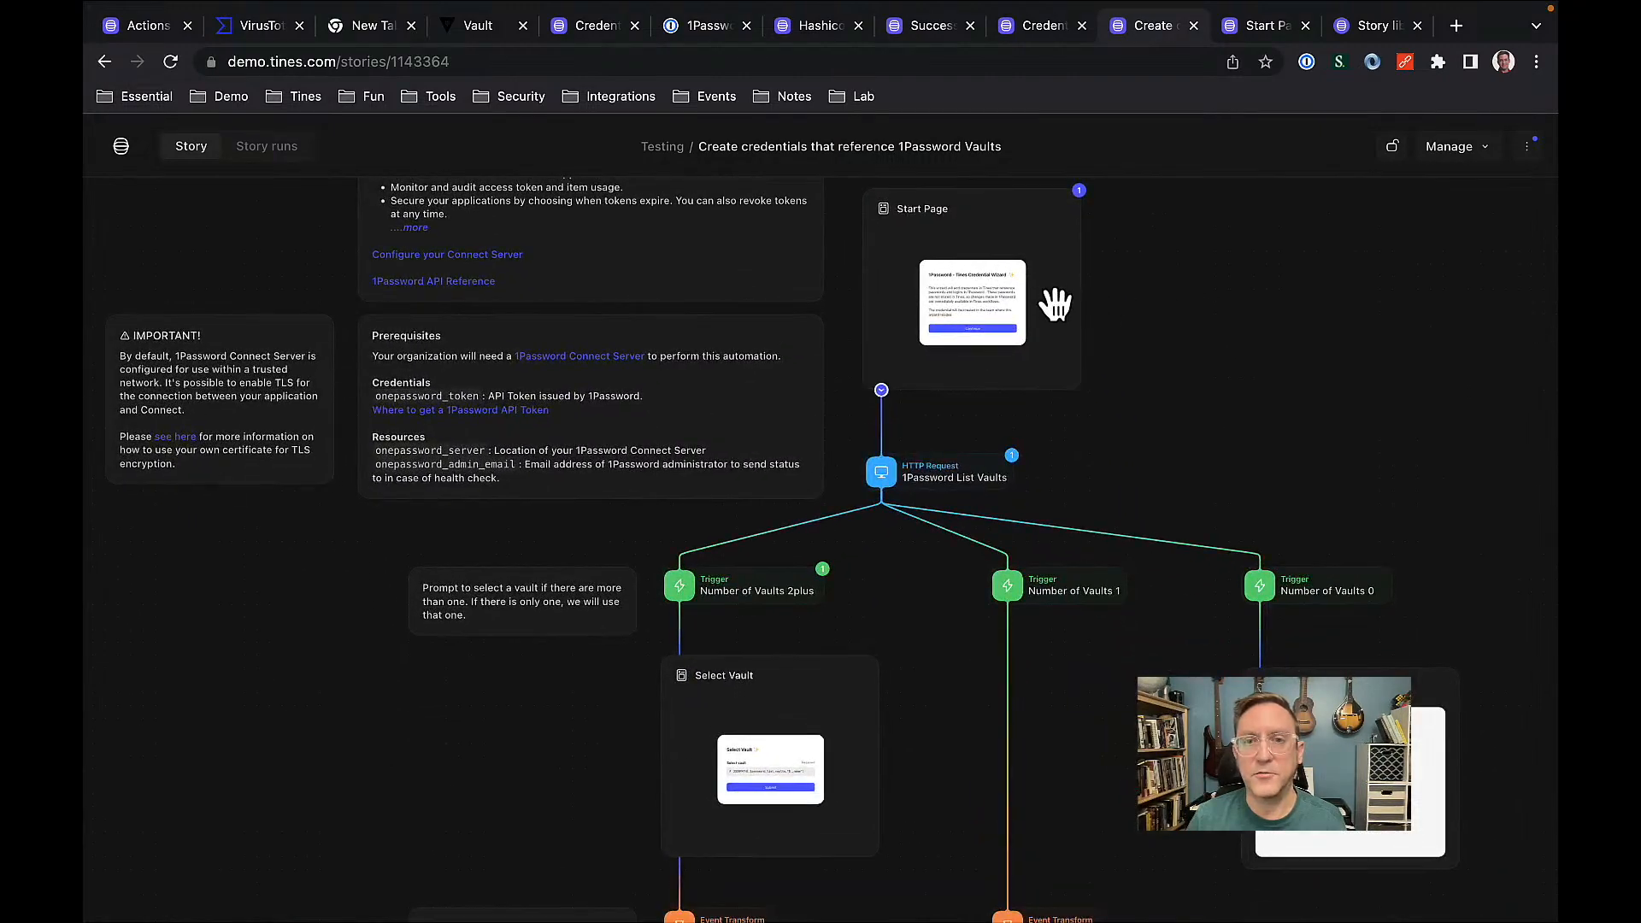
pyautogui.moveTo(1199, 474); pyautogui.dragTo(1205, 419)
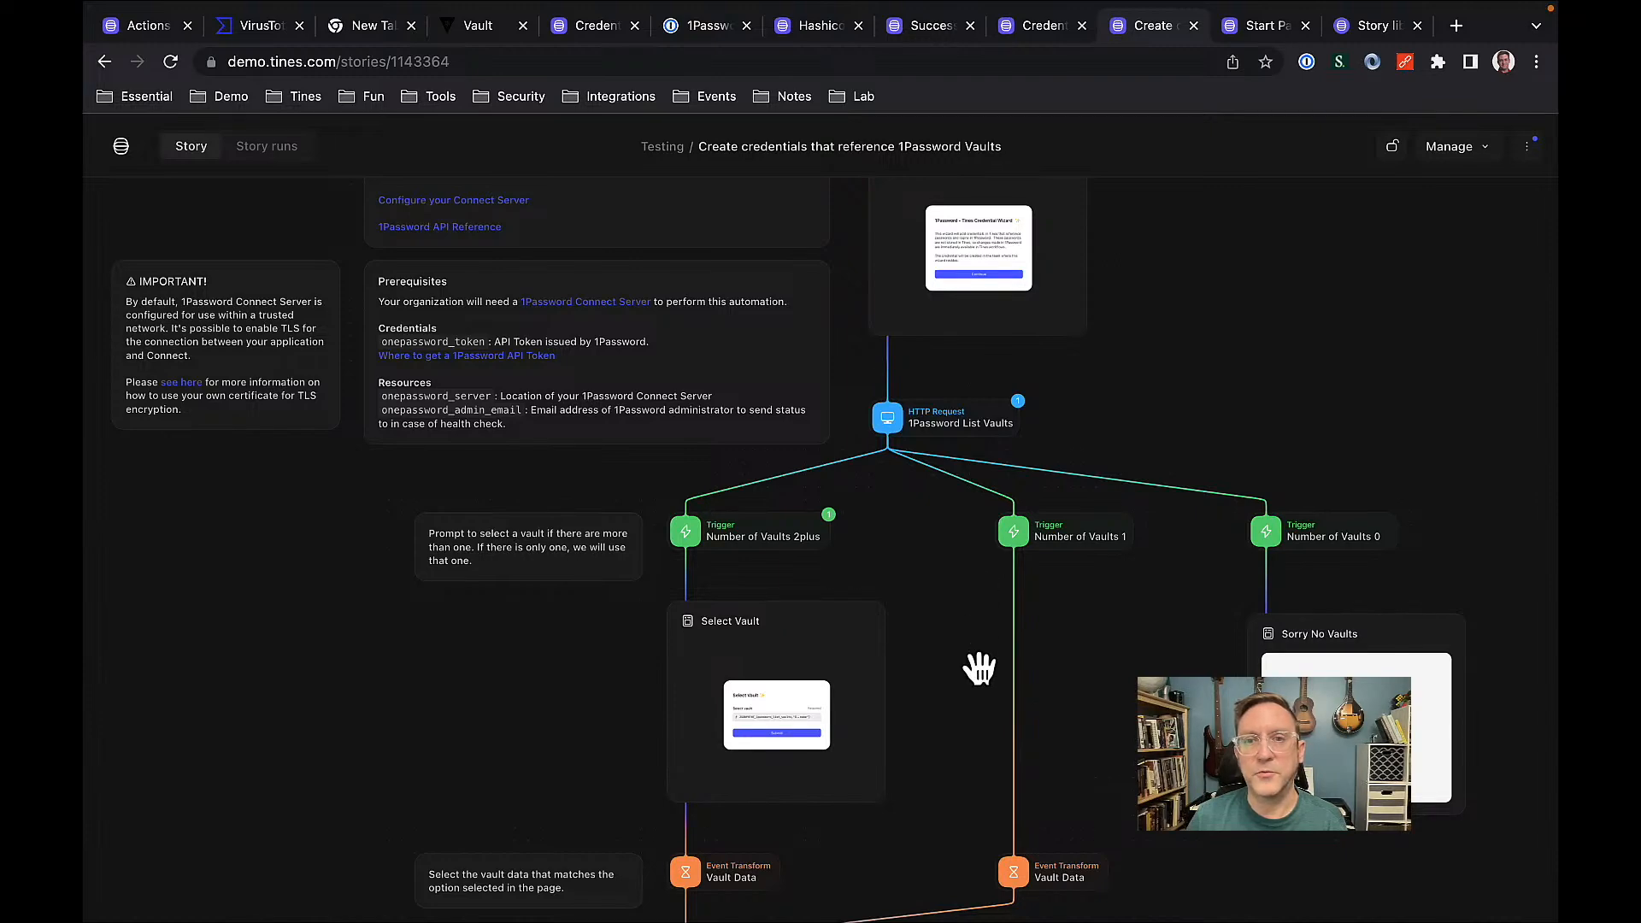
pyautogui.moveTo(978, 685); pyautogui.dragTo(992, 412)
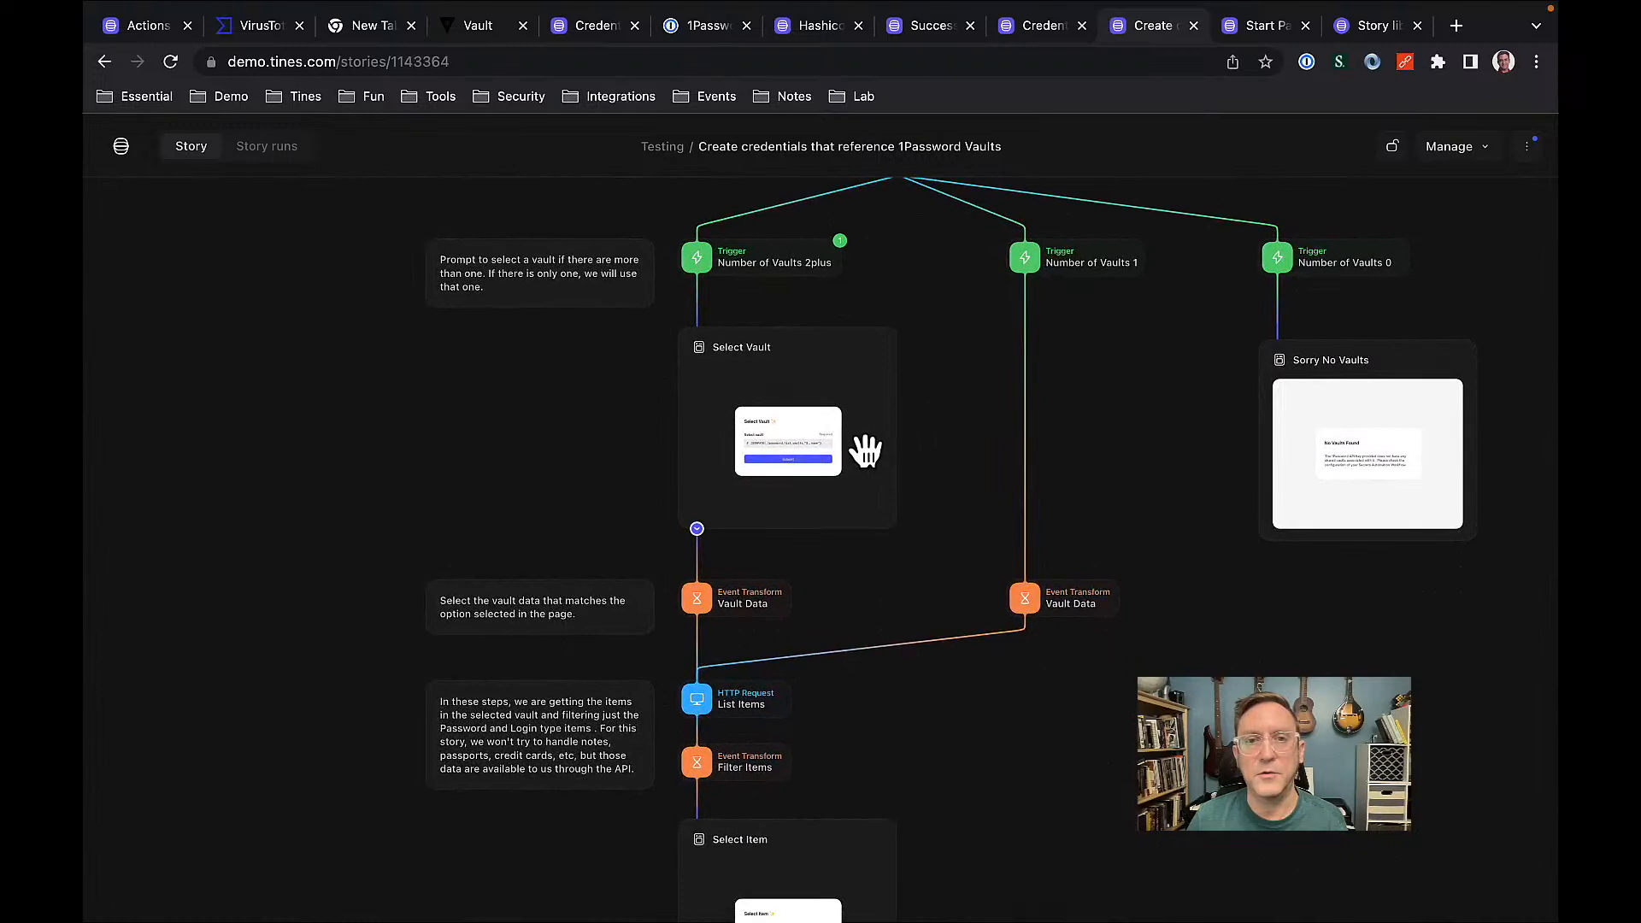
pyautogui.moveTo(963, 561); pyautogui.dragTo(961, 333)
pyautogui.scroll(5, 783, 711)
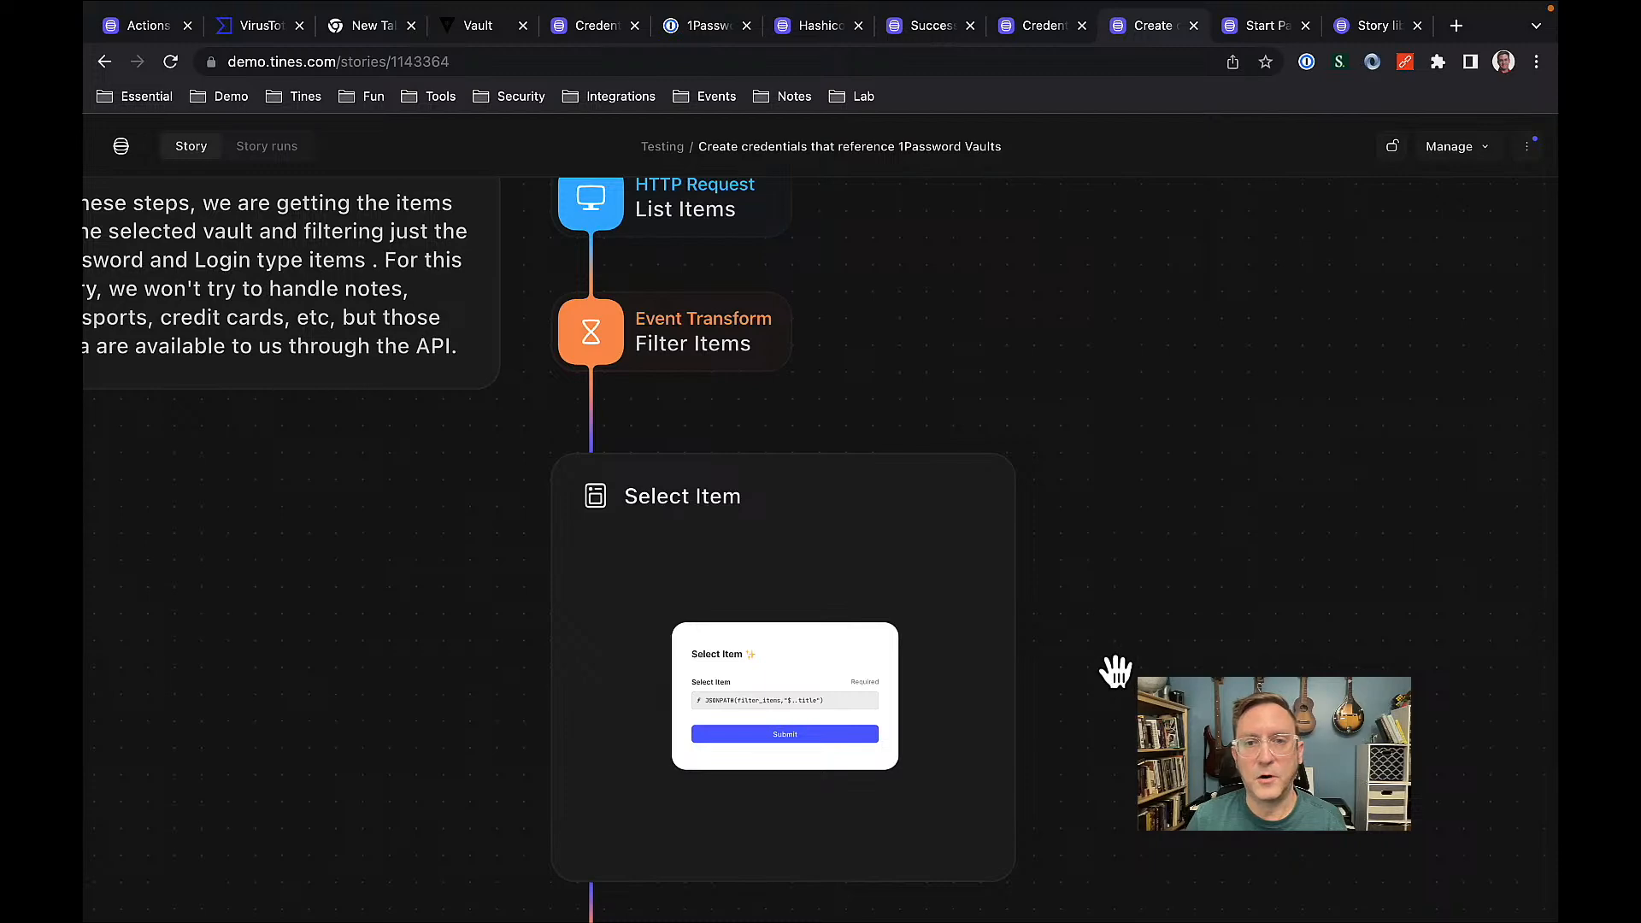
pyautogui.scroll(-5, 1125, 759)
pyautogui.moveTo(1160, 554); pyautogui.dragTo(1165, 242)
pyautogui.moveTo(1190, 510); pyautogui.dragTo(1202, 322)
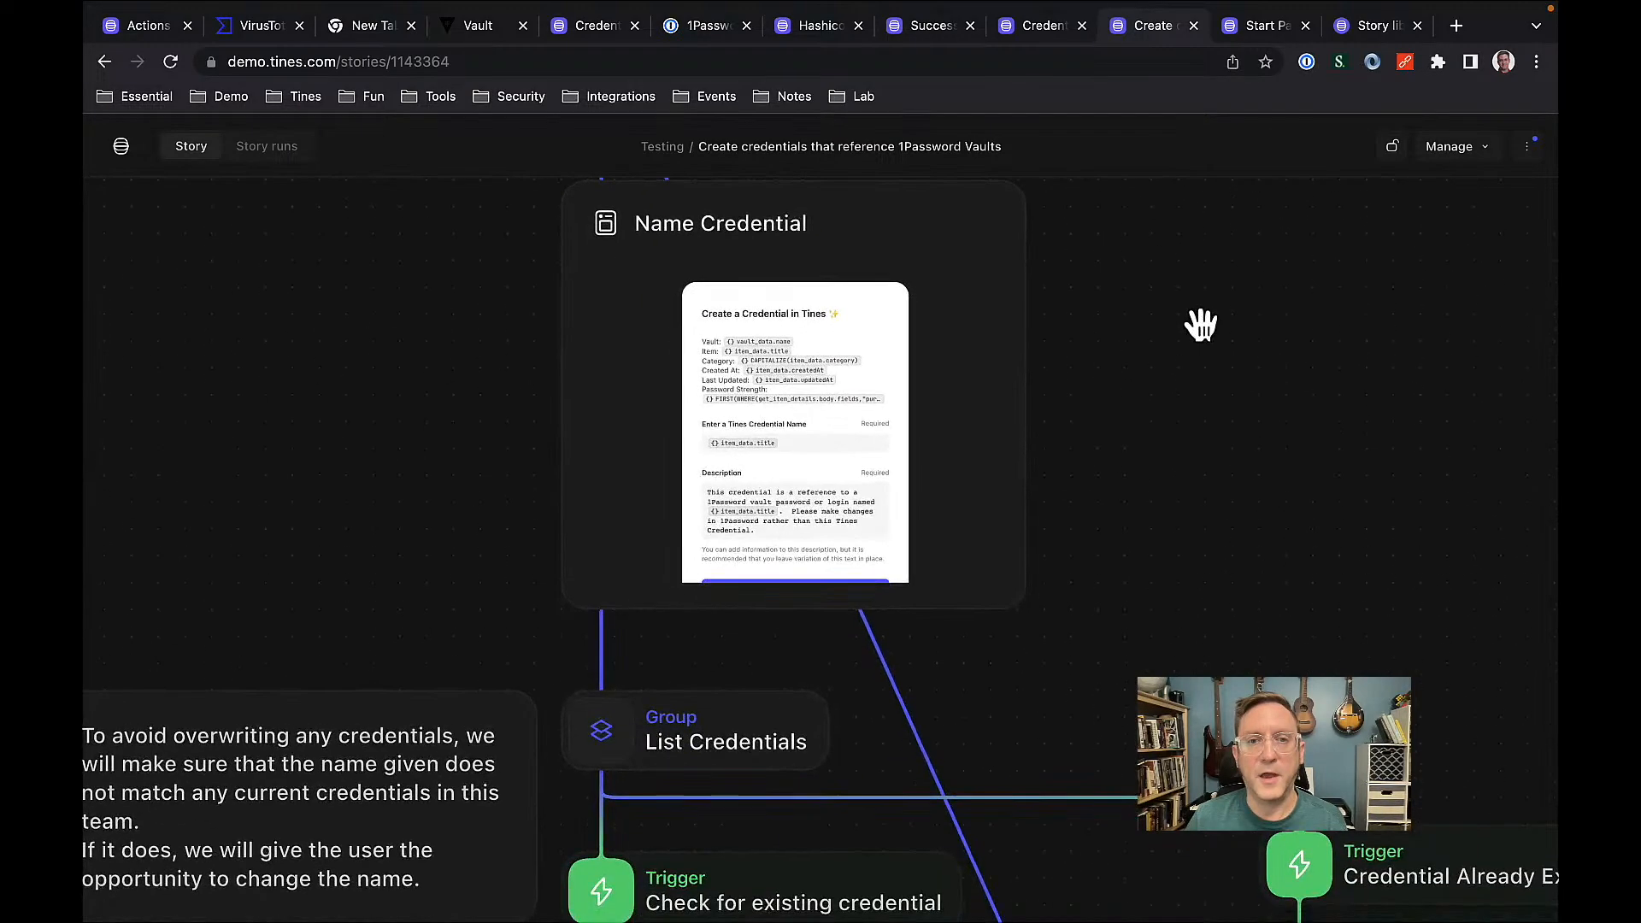
pyautogui.moveTo(1194, 524); pyautogui.dragTo(1201, 197)
pyautogui.scroll(3, 1201, 197)
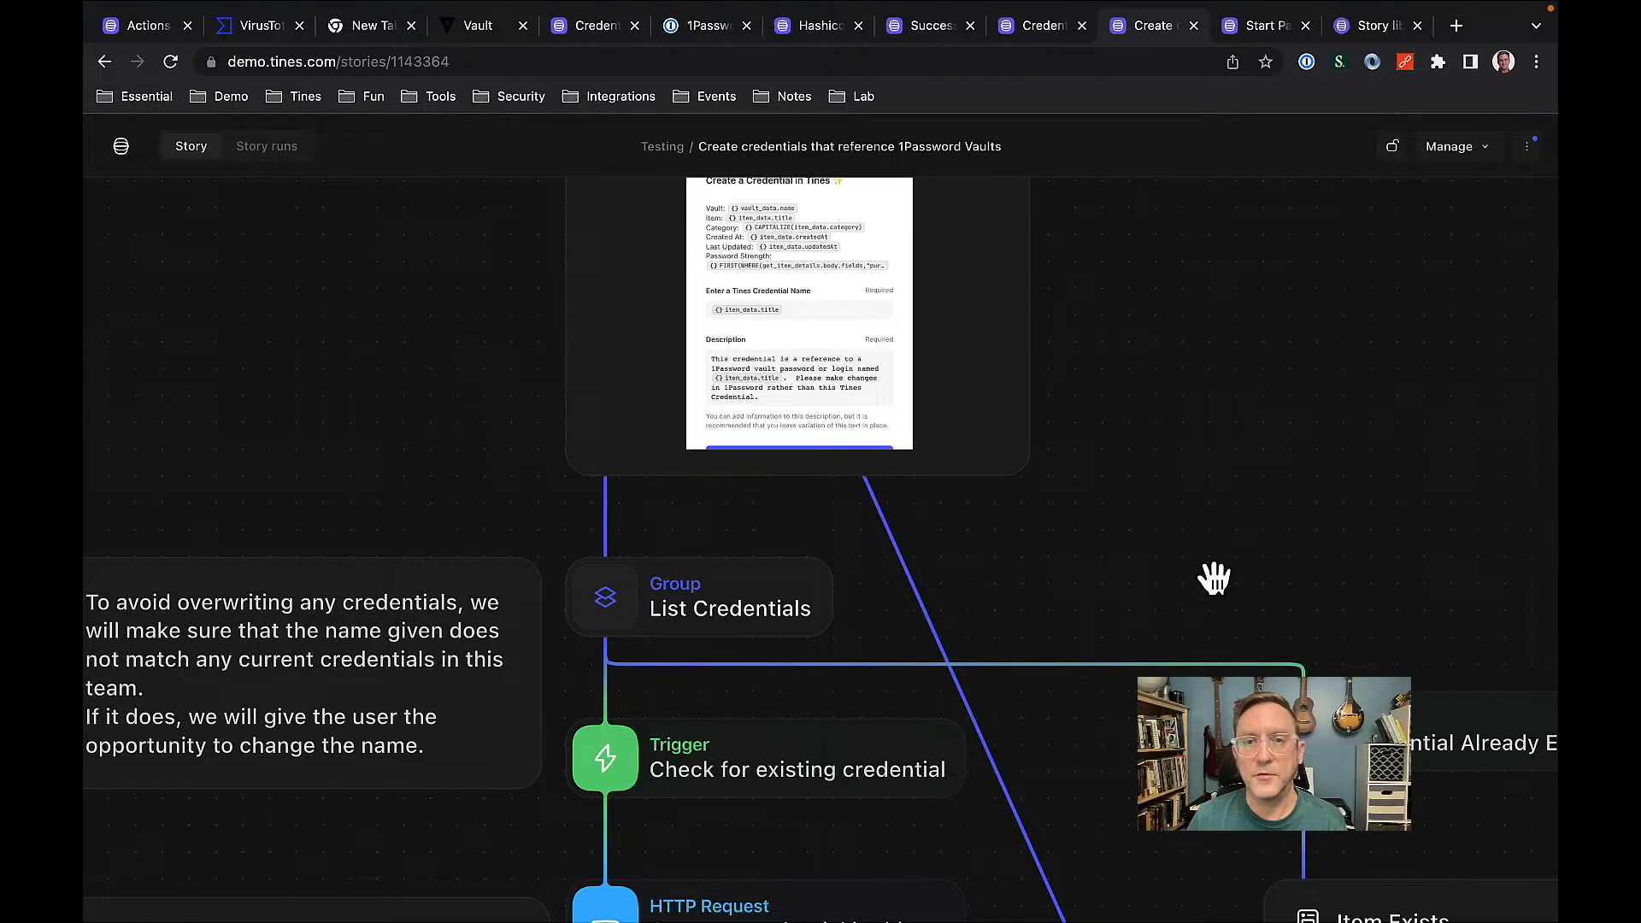
pyautogui.scroll(-2, 1214, 578)
# Pan to the credential creation request and Success pages, then begin the 1Password credential wizard.
pyautogui.moveTo(1213, 575); pyautogui.dragTo(1161, 282)
pyautogui.scroll(-2, 1191, 389)
pyautogui.moveTo(1089, 502); pyautogui.dragTo(1085, 348)
pyautogui.moveTo(1078, 407); pyautogui.dragTo(1081, 358)
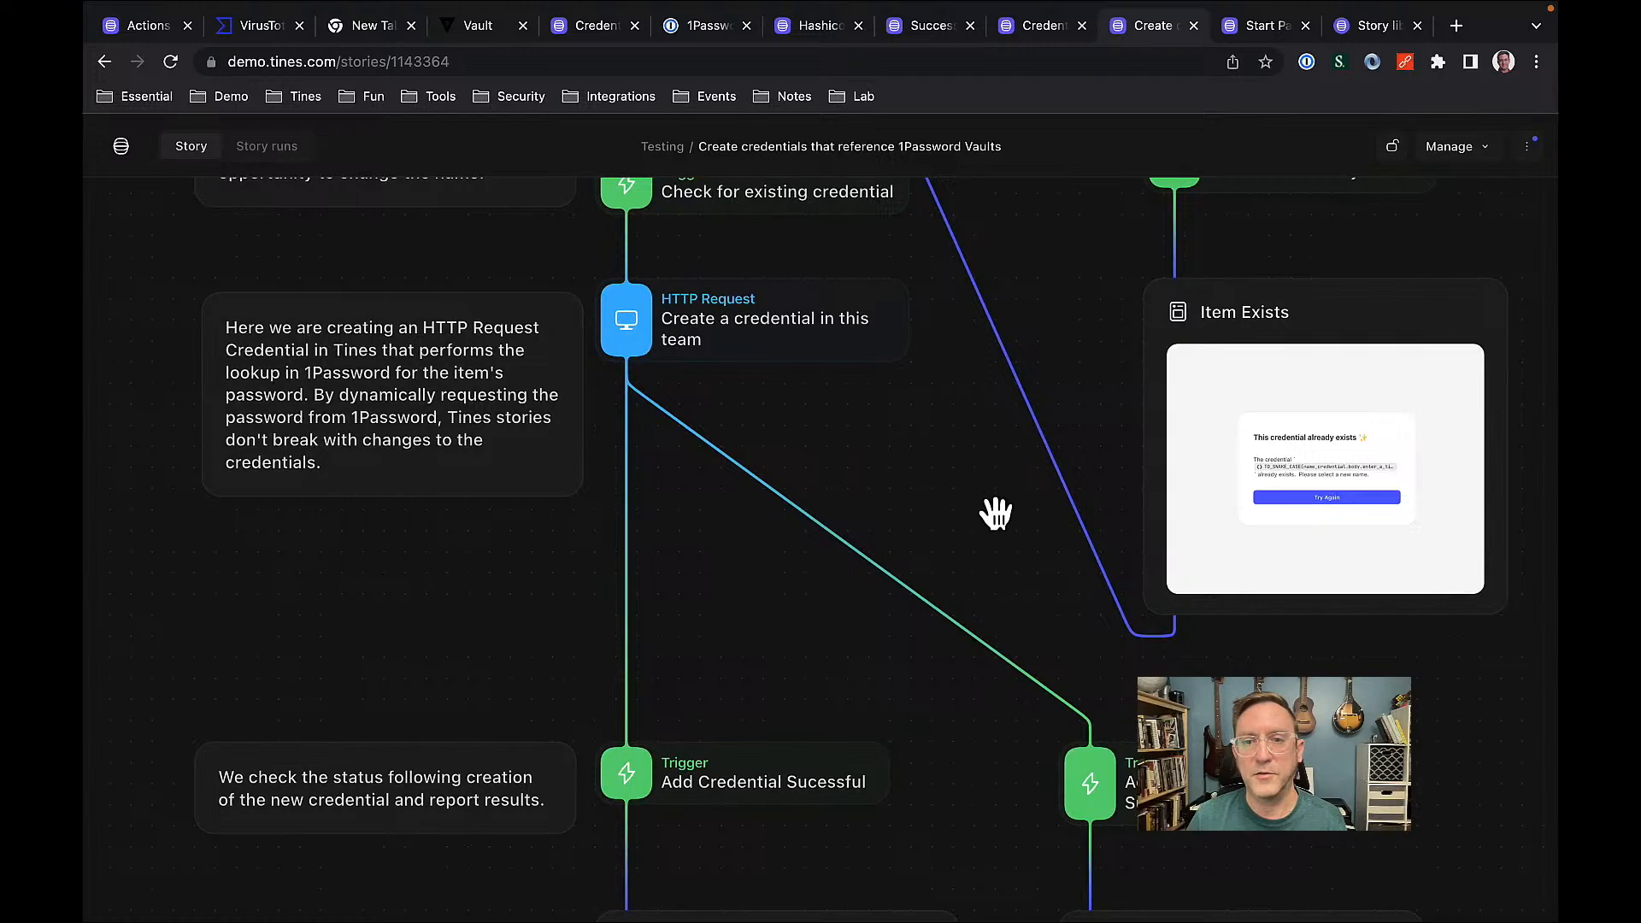
pyautogui.moveTo(993, 510); pyautogui.dragTo(990, 287)
pyautogui.moveTo(987, 618); pyautogui.dragTo(982, 465)
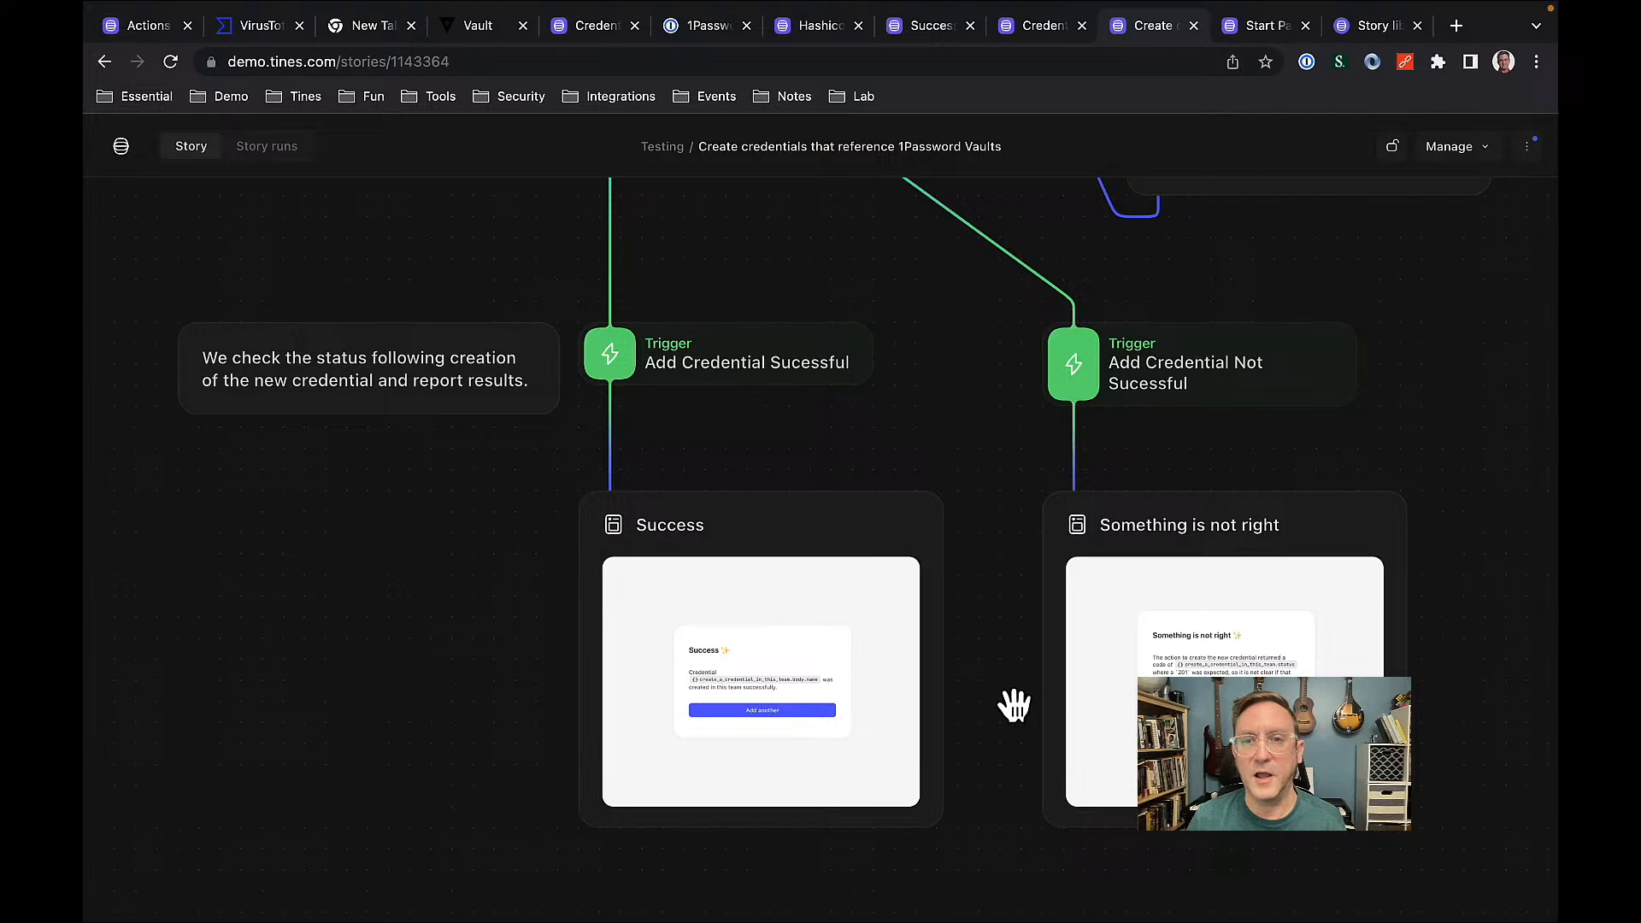
pyautogui.click(1243, 33)
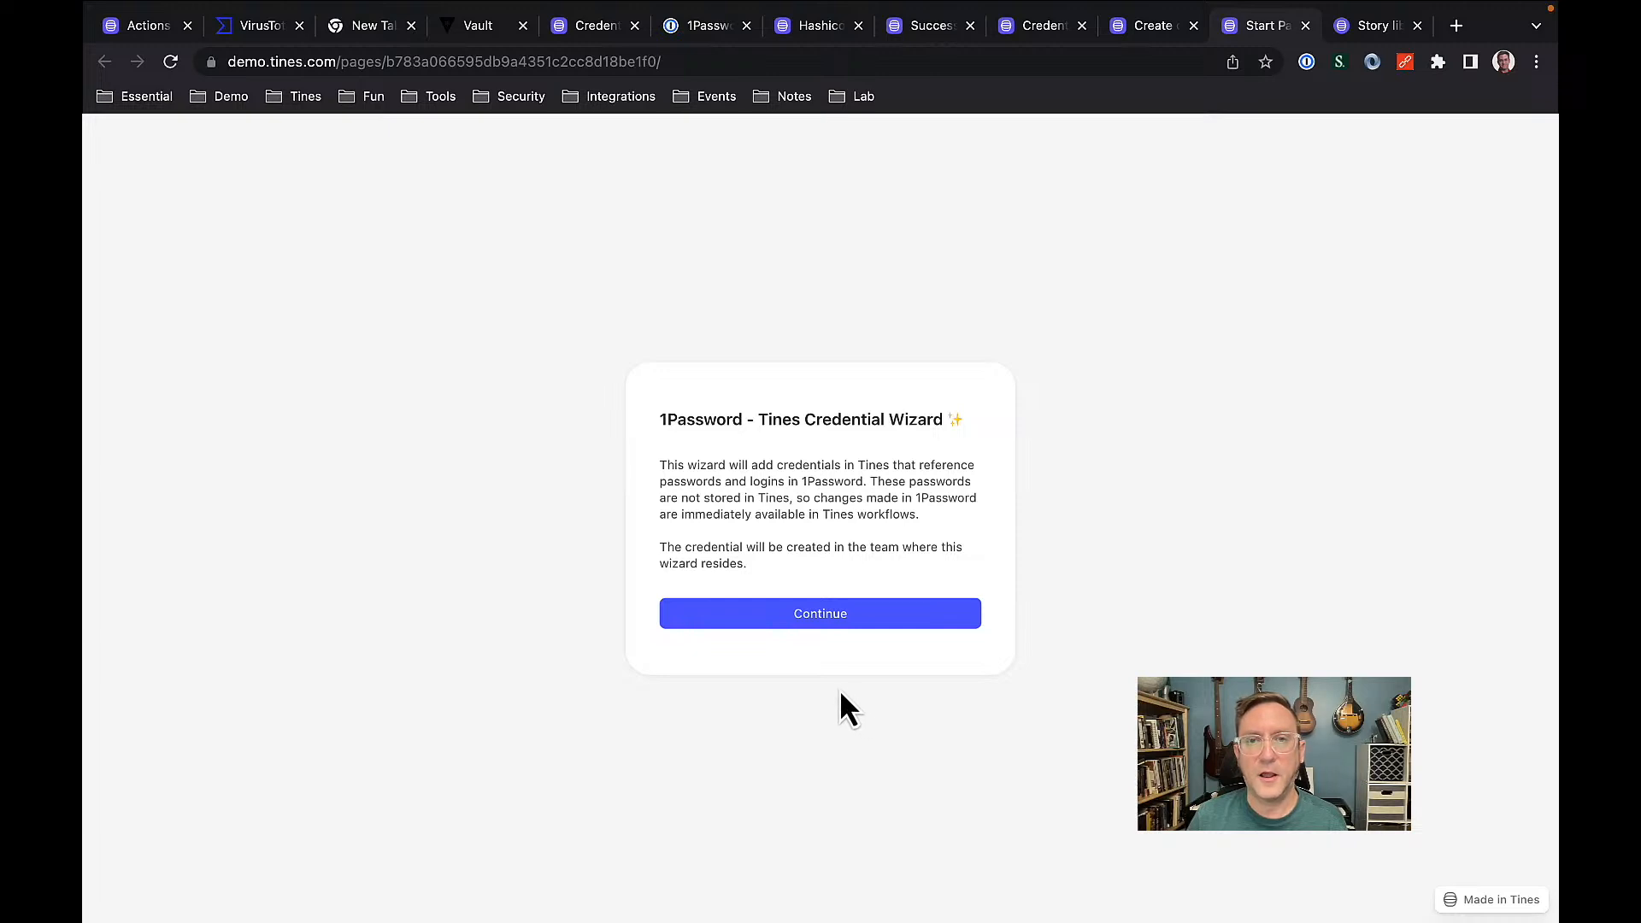
pyautogui.click(814, 614)
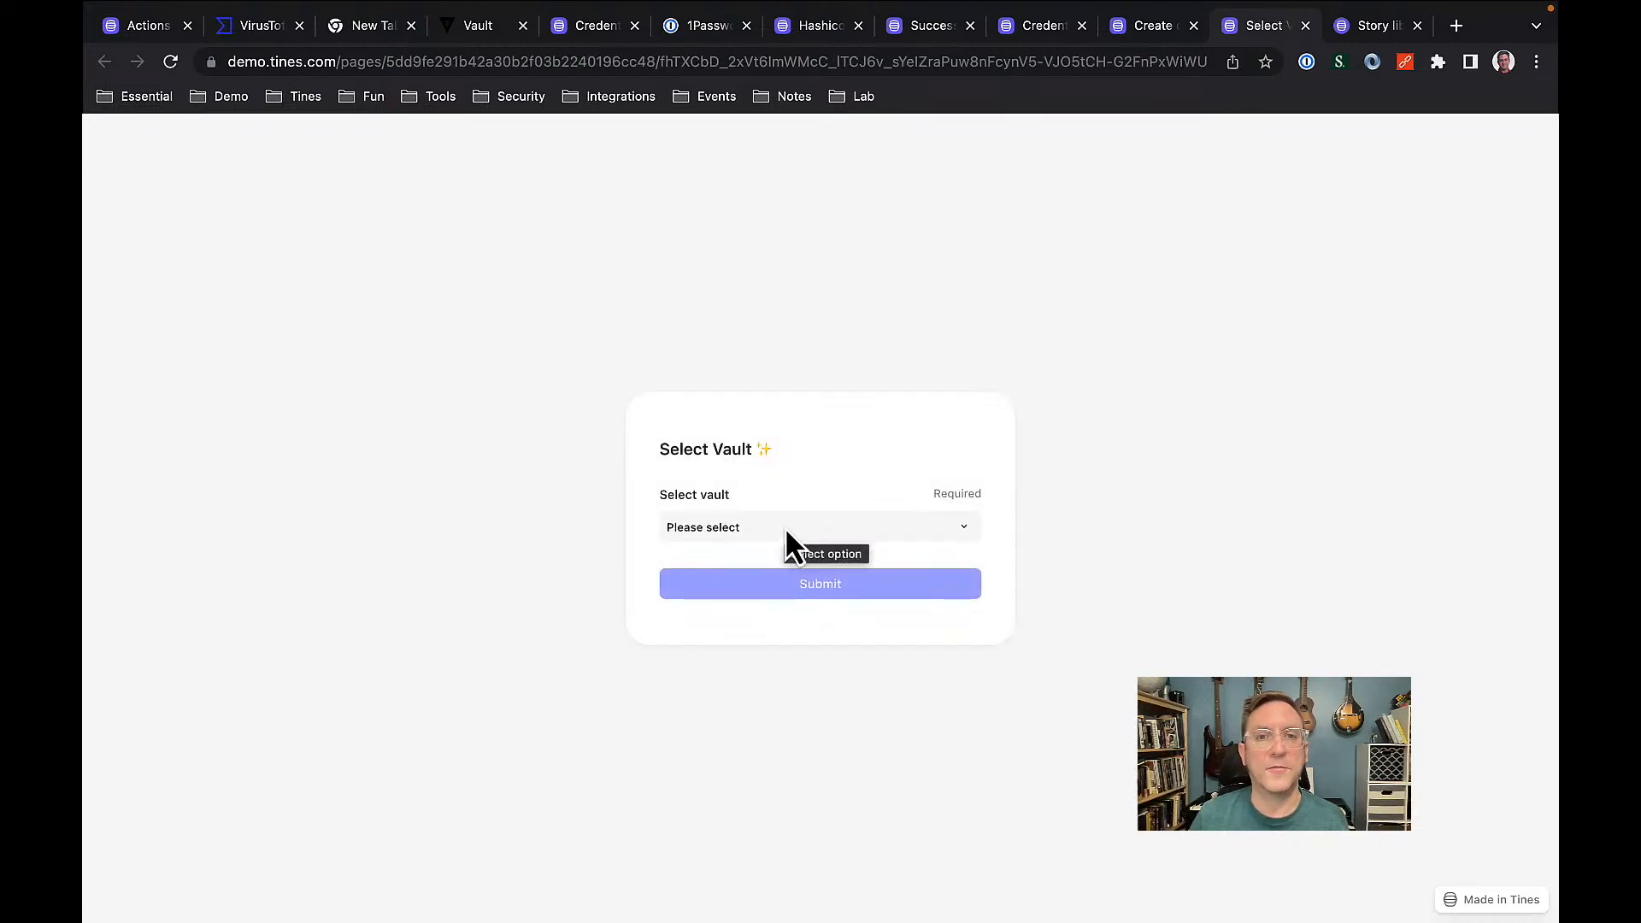
# Select and submit the 'Test - Security team secrets' vault, then the SuperSecret item.
pyautogui.click(785, 527)
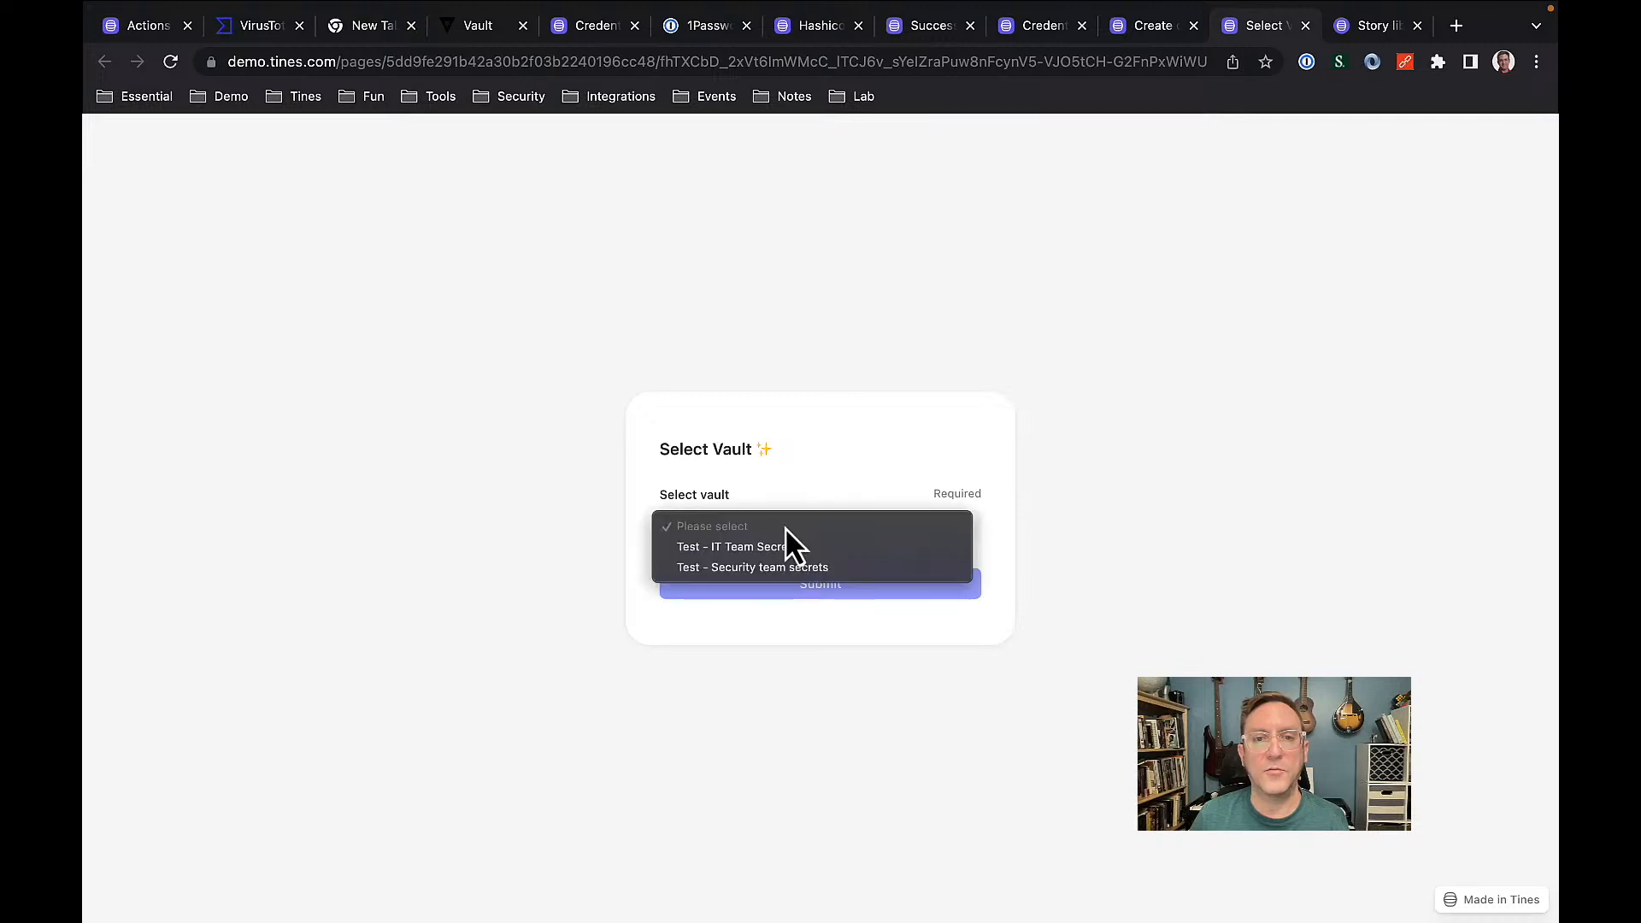
pyautogui.click(750, 568)
pyautogui.click(753, 578)
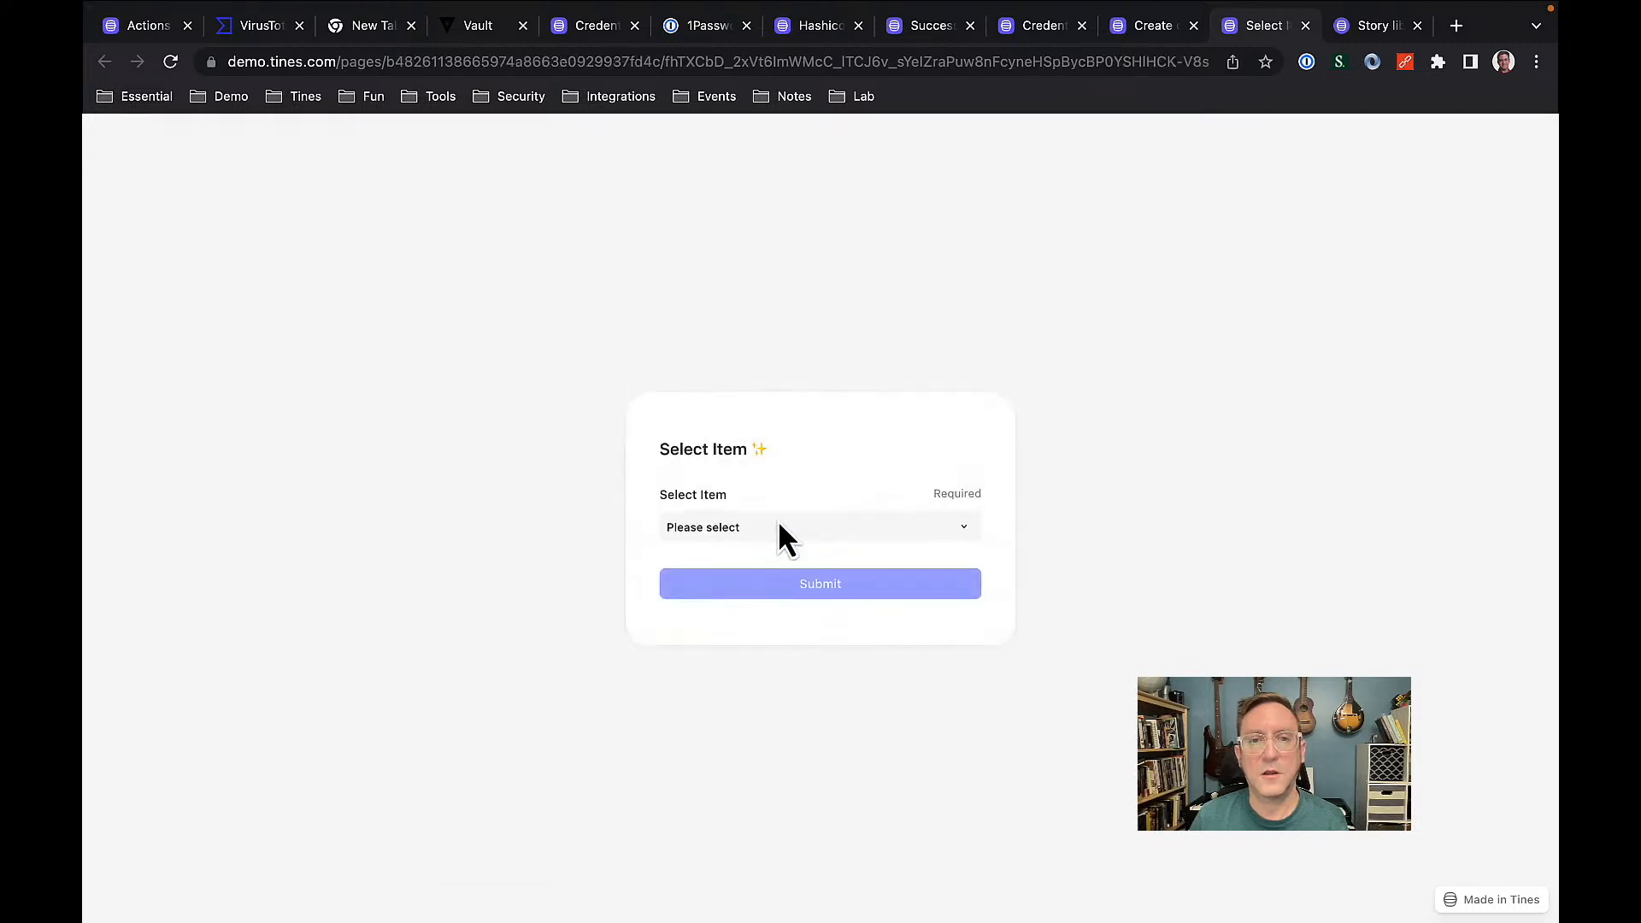
pyautogui.click(777, 523)
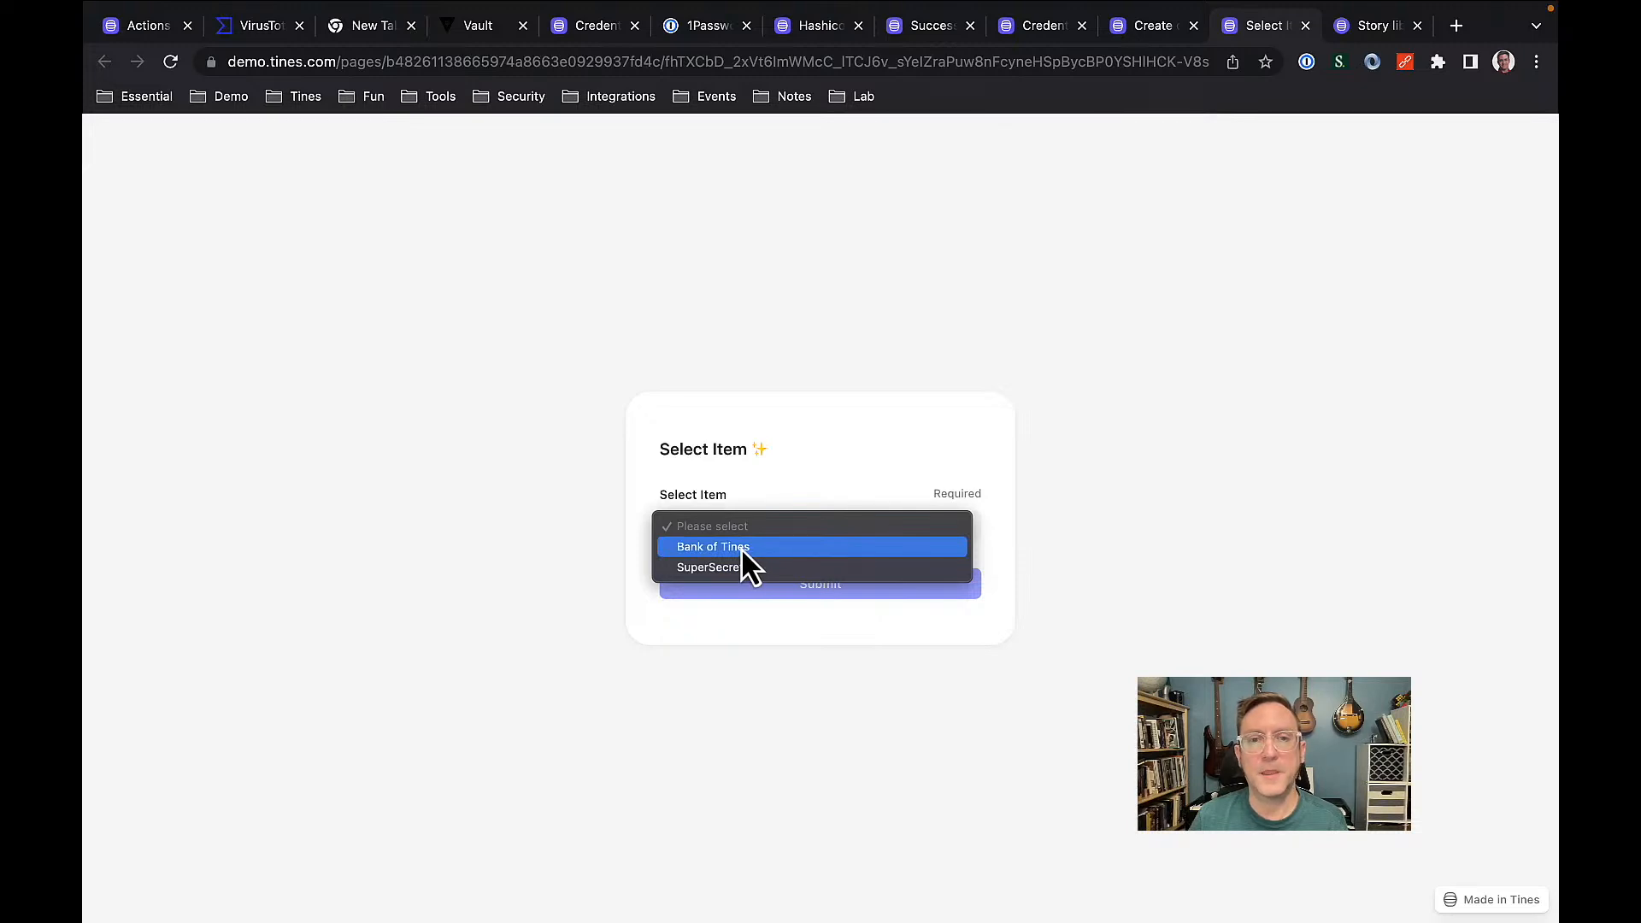
pyautogui.click(730, 569)
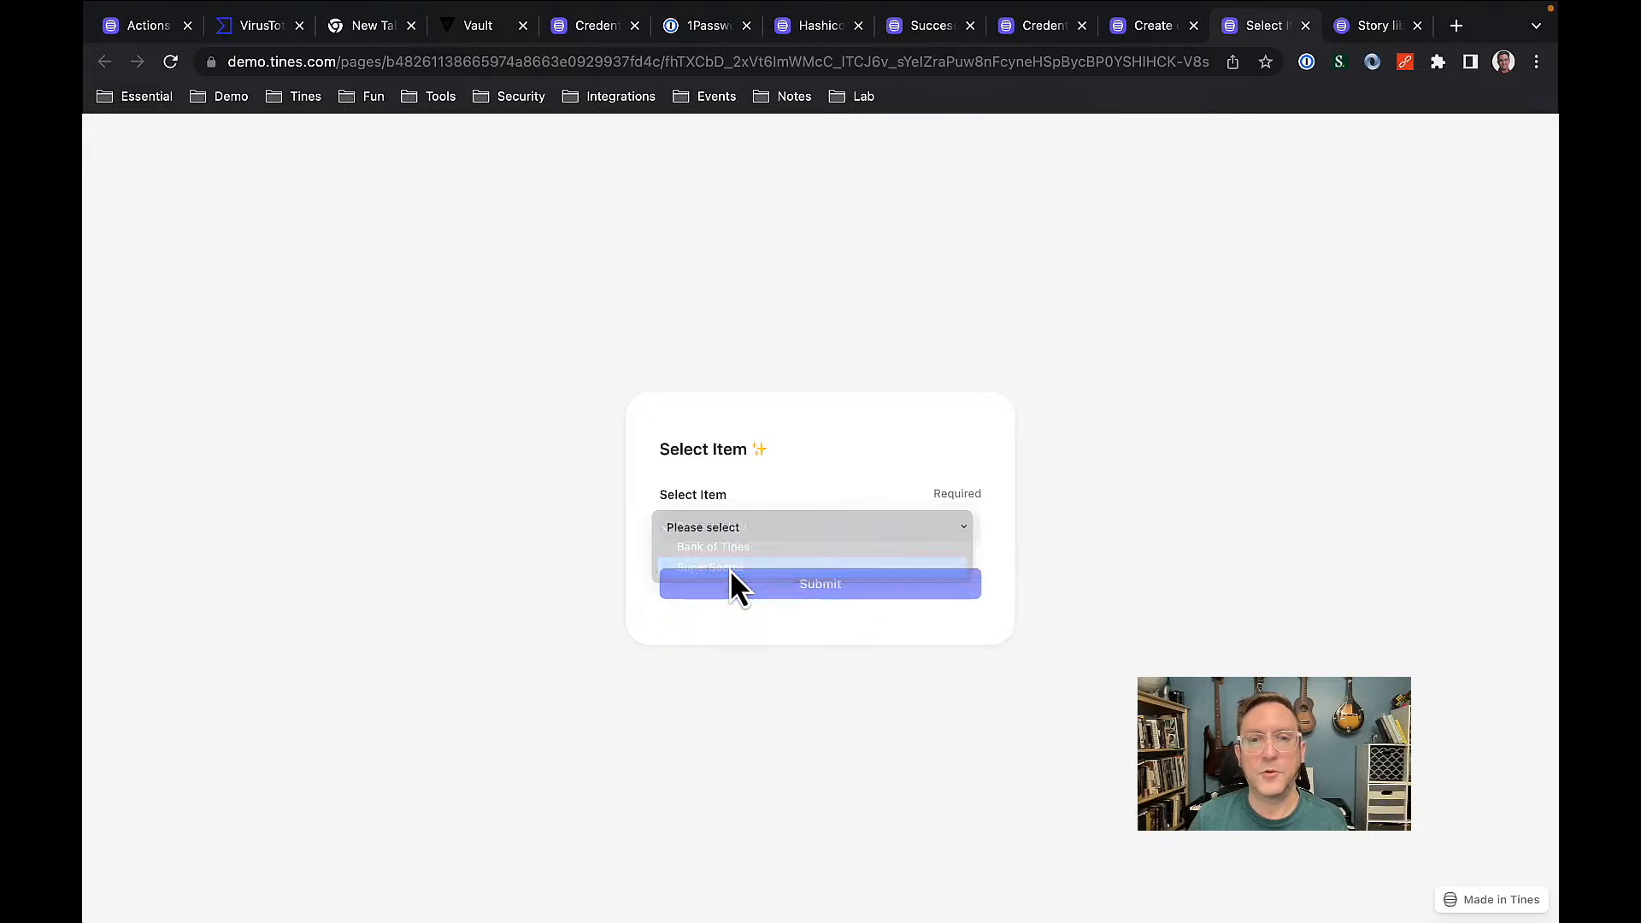
pyautogui.click(785, 582)
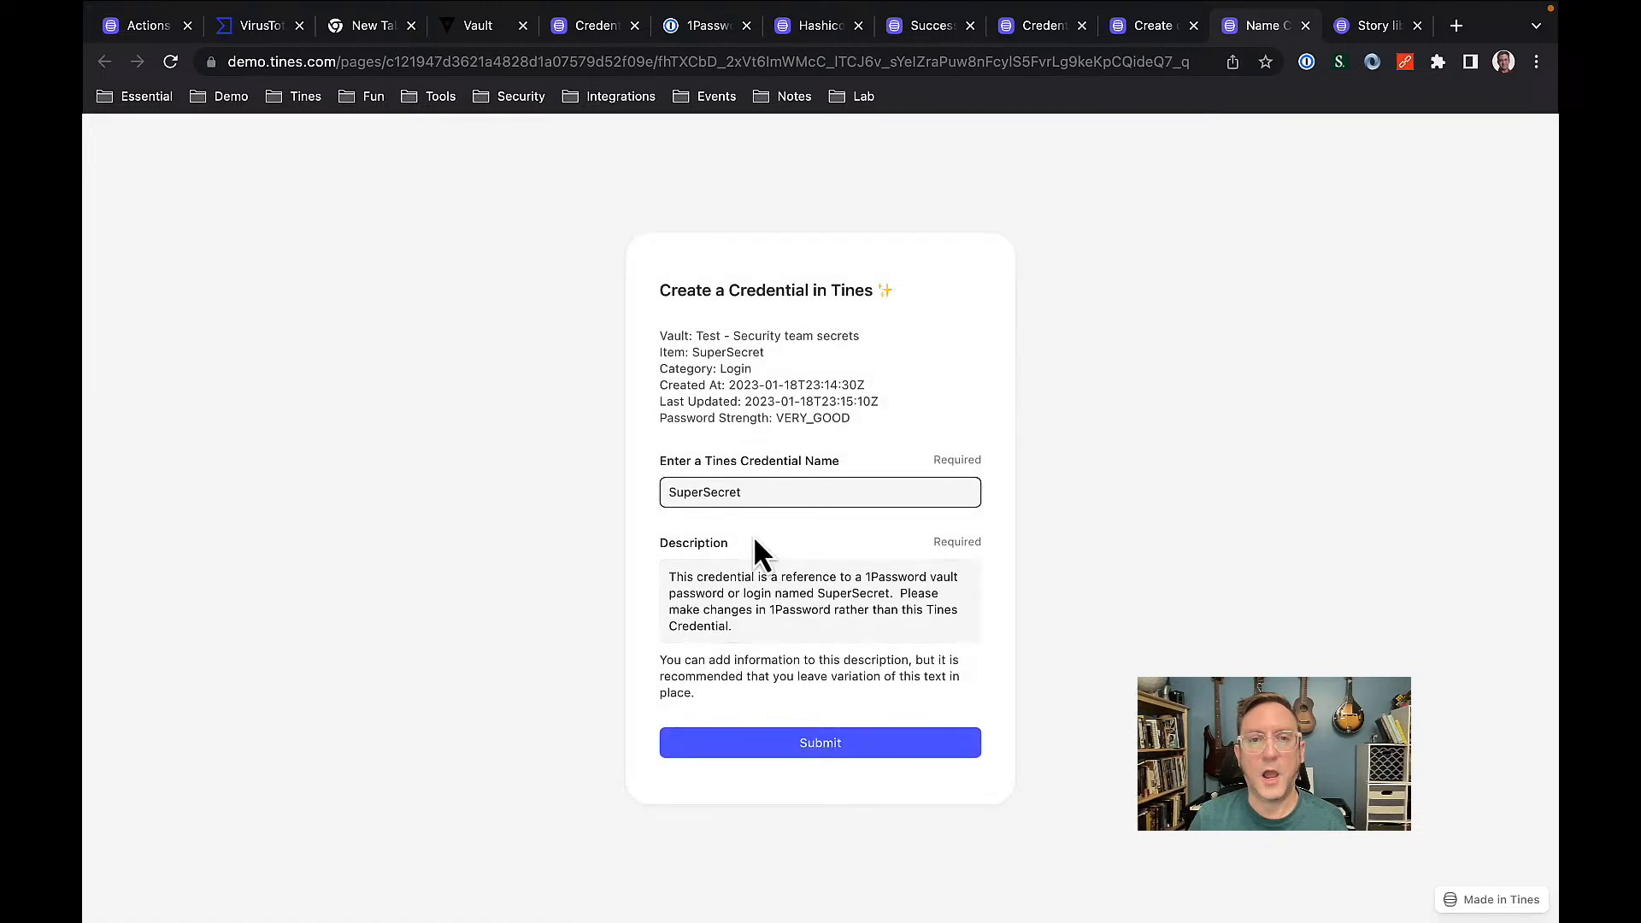
# Rename the credential to SuperSecret2, keep the default description, and submit it.
pyautogui.click(767, 490)
pyautogui.write('2')
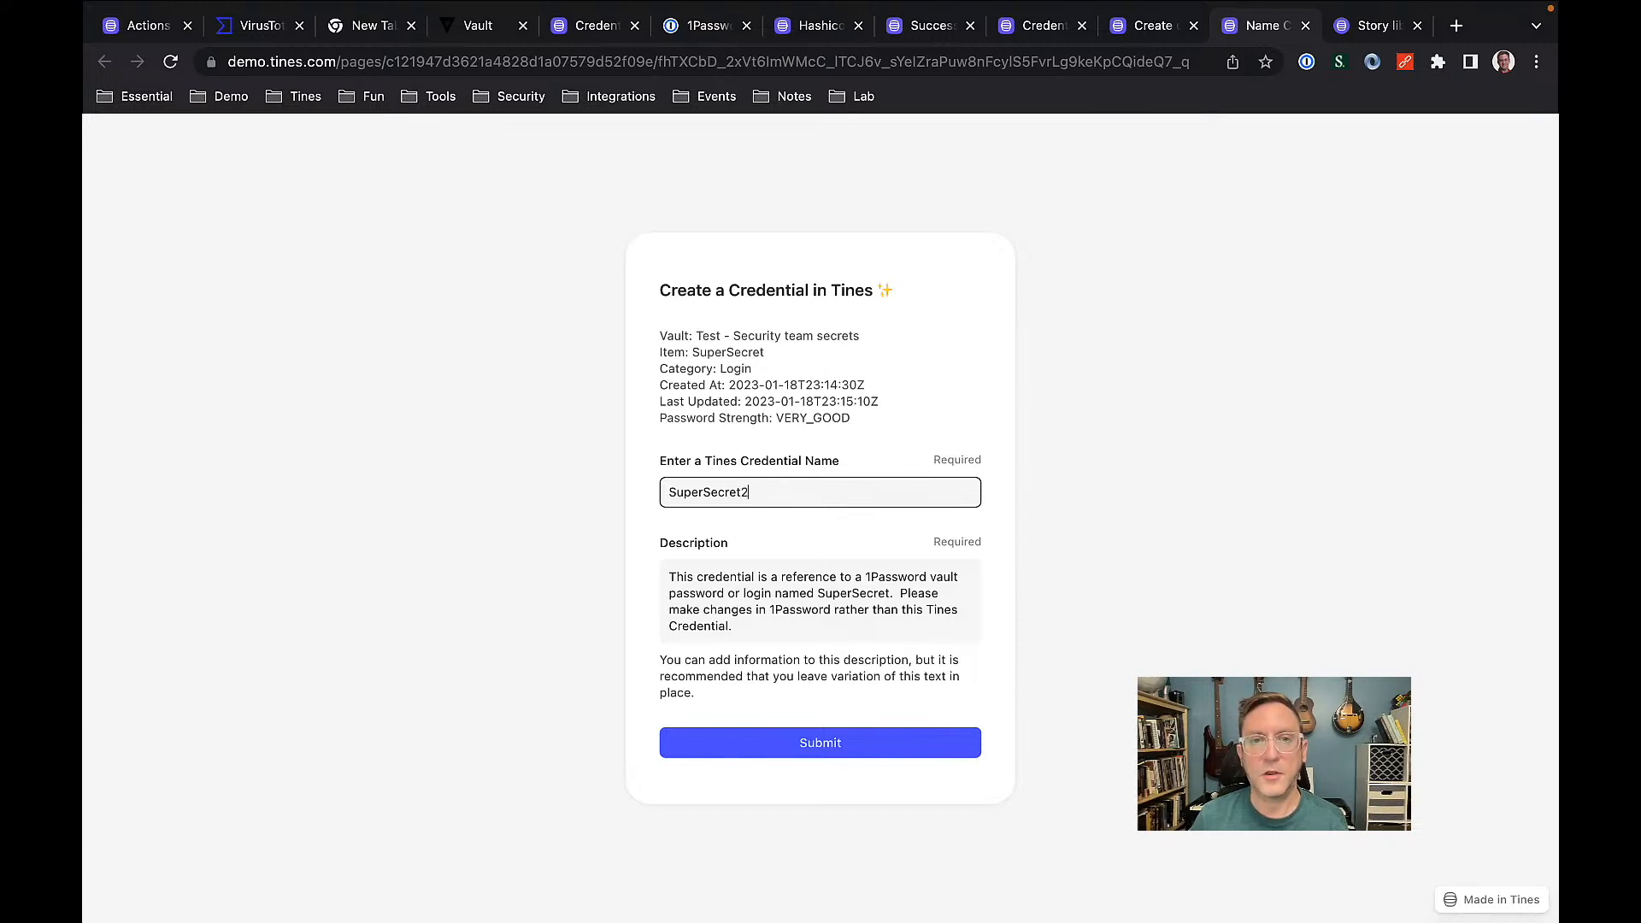
pyautogui.click(788, 530)
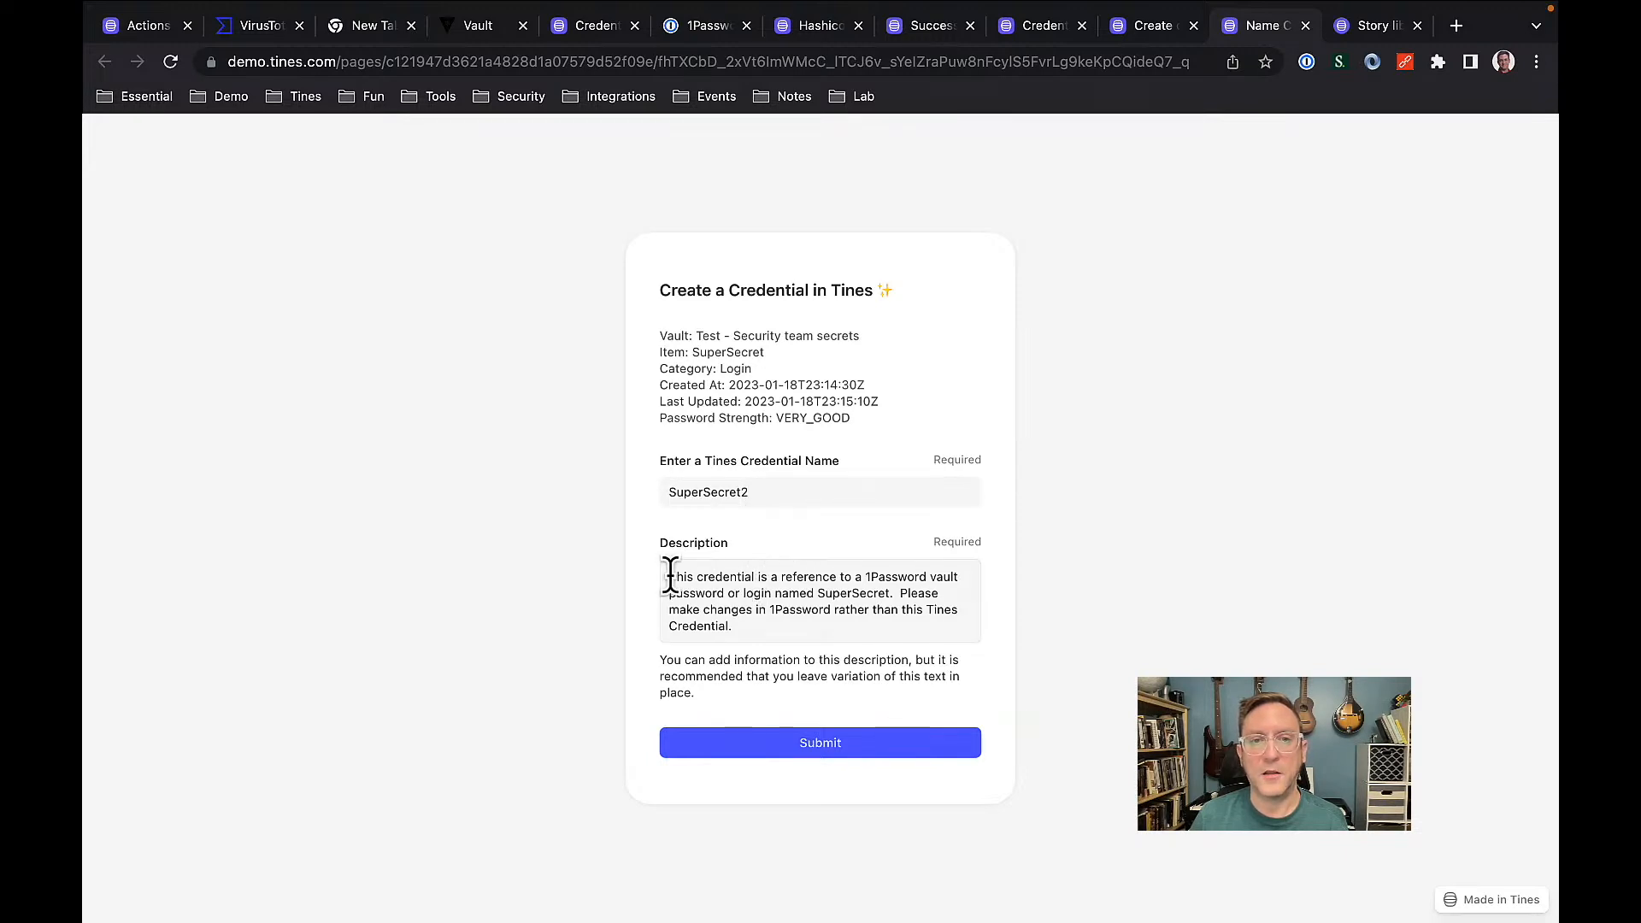
pyautogui.moveTo(670, 575); pyautogui.dragTo(766, 630)
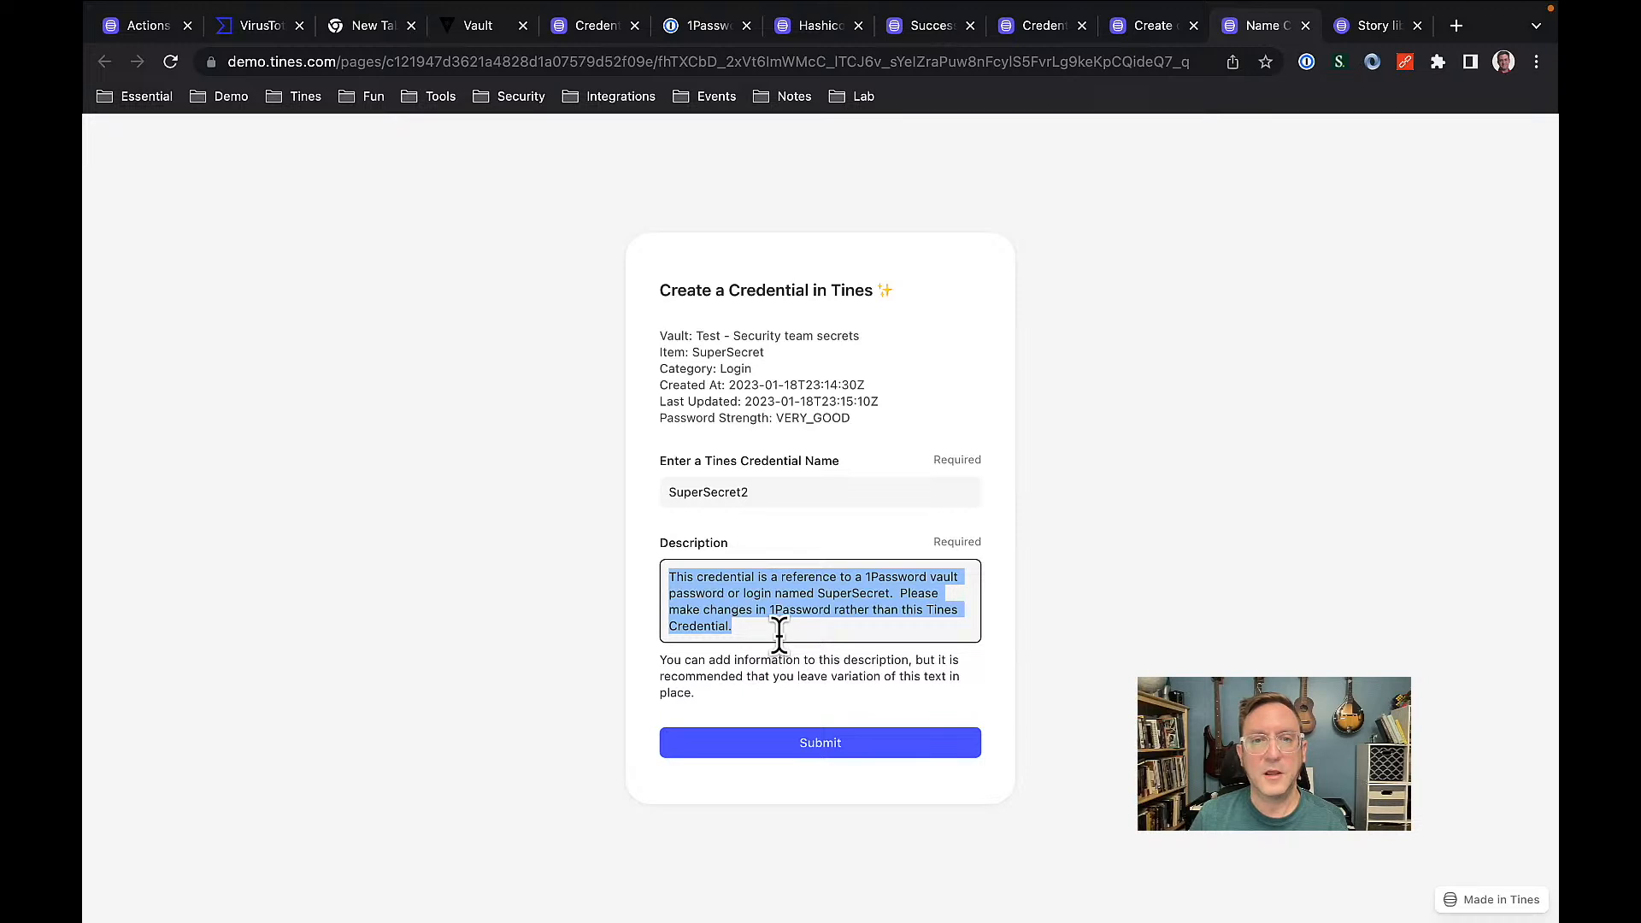
pyautogui.click(779, 635)
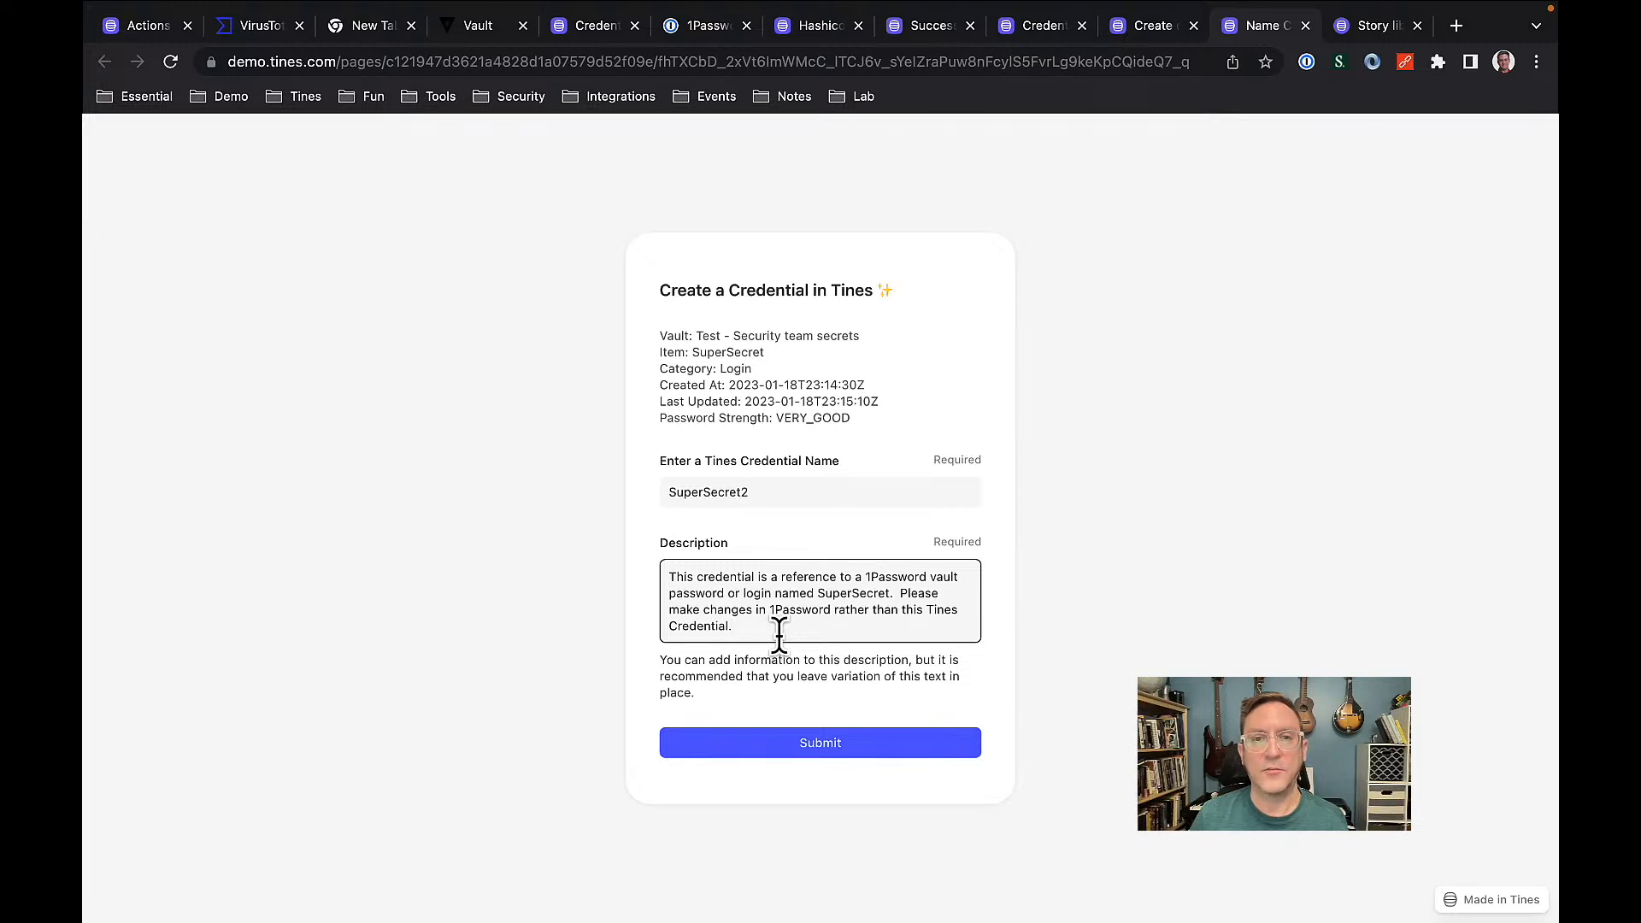
pyautogui.moveTo(855, 418); pyautogui.dragTo(661, 343)
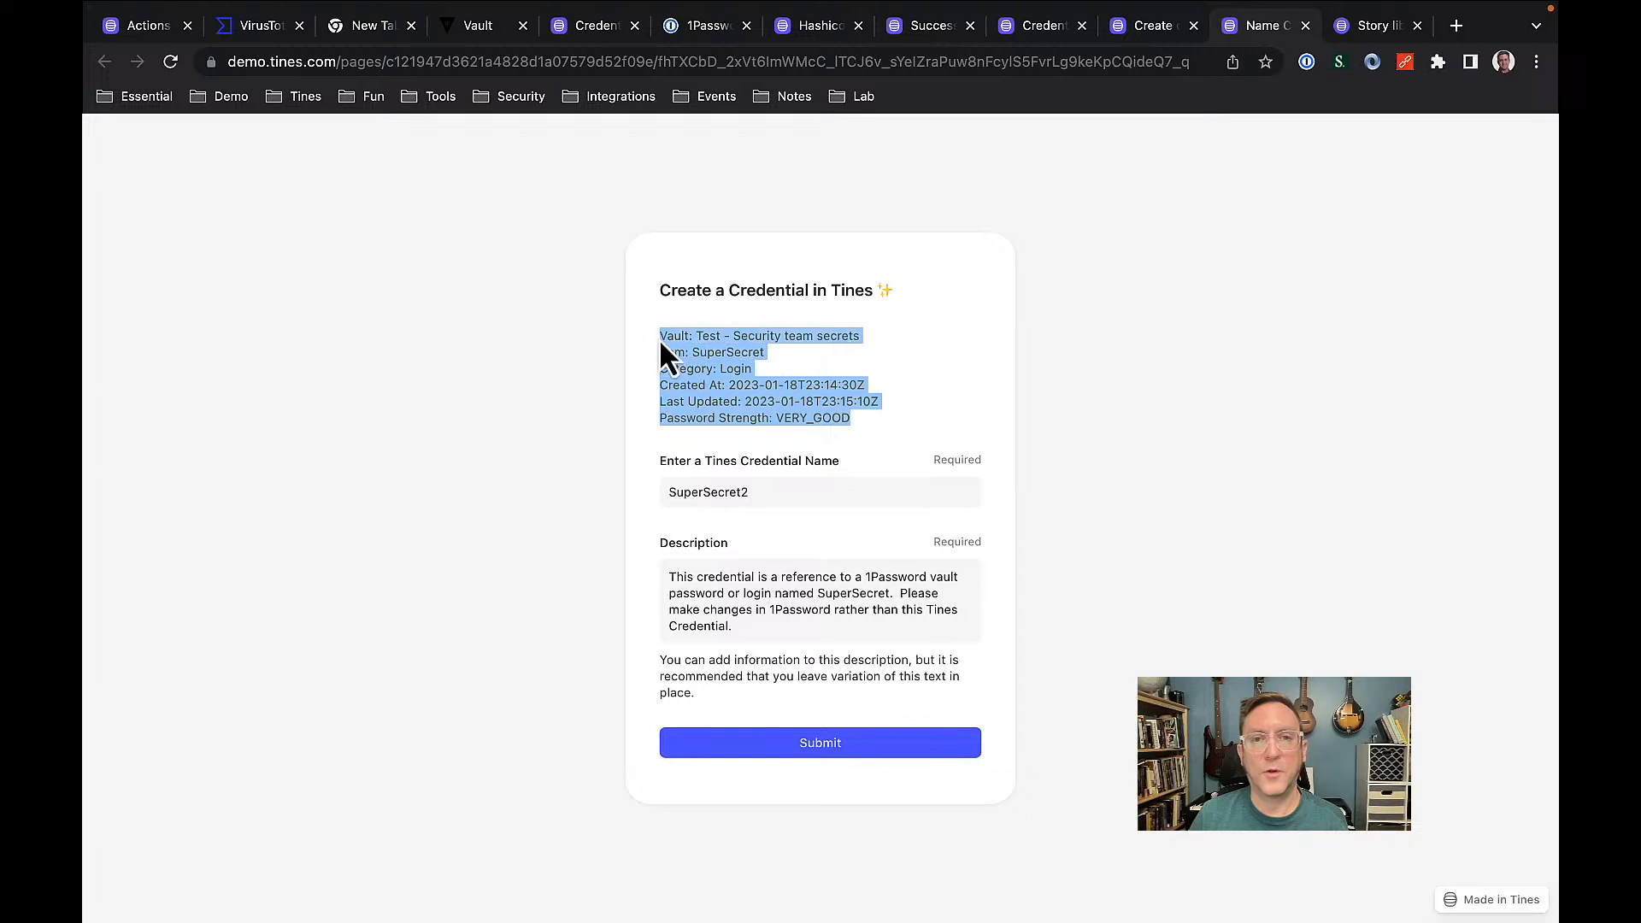
pyautogui.click(660, 416)
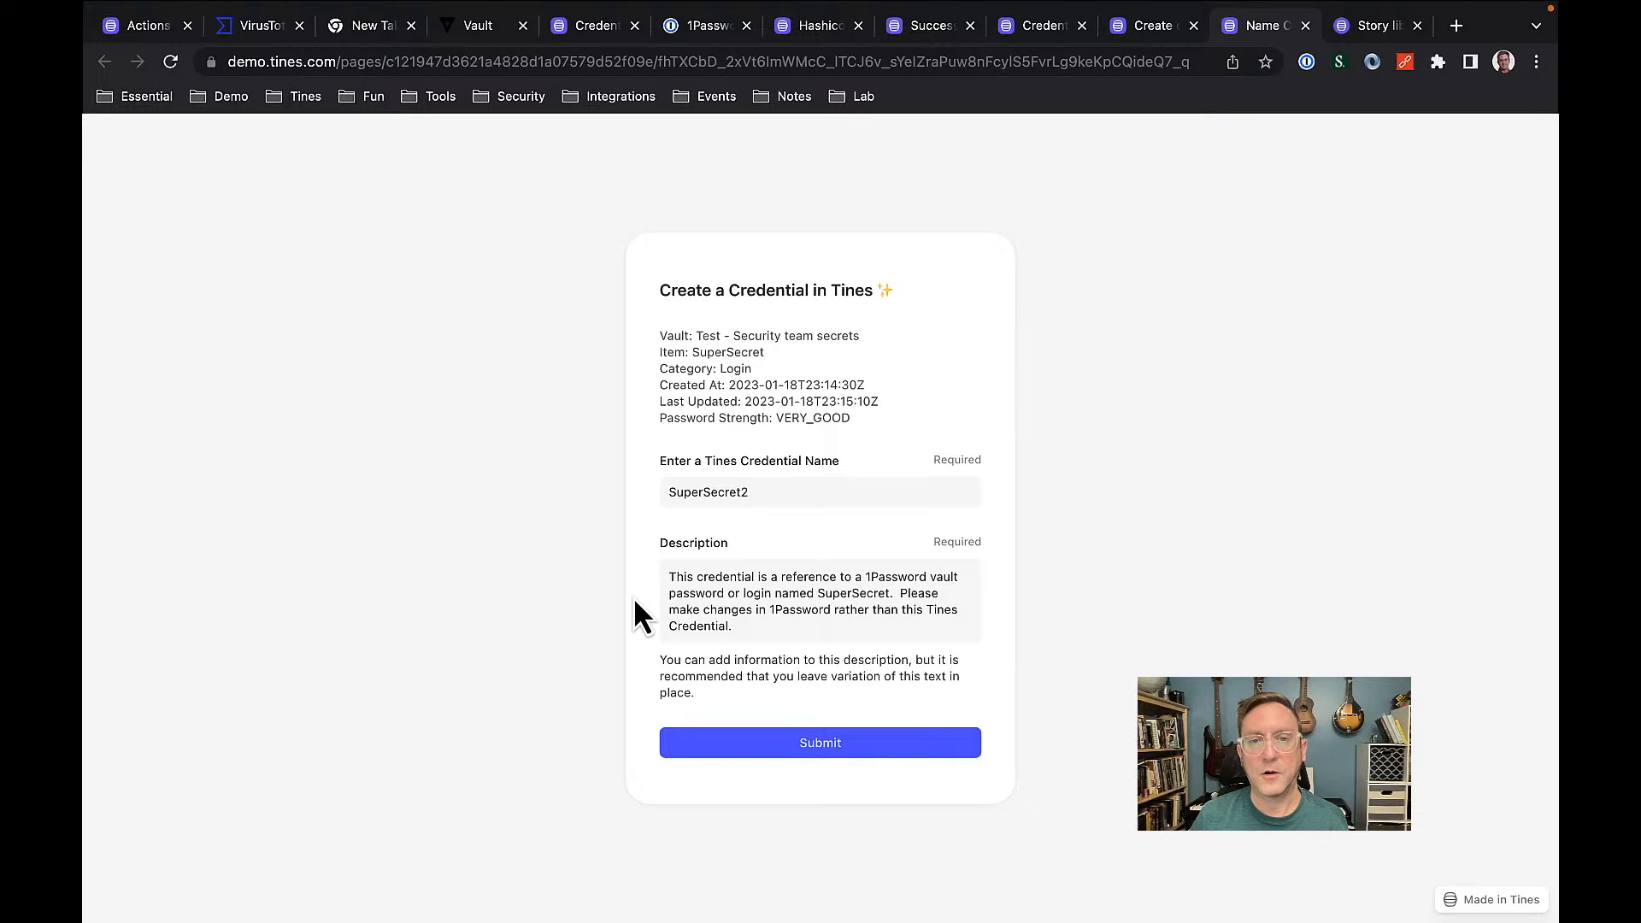
pyautogui.click(835, 754)
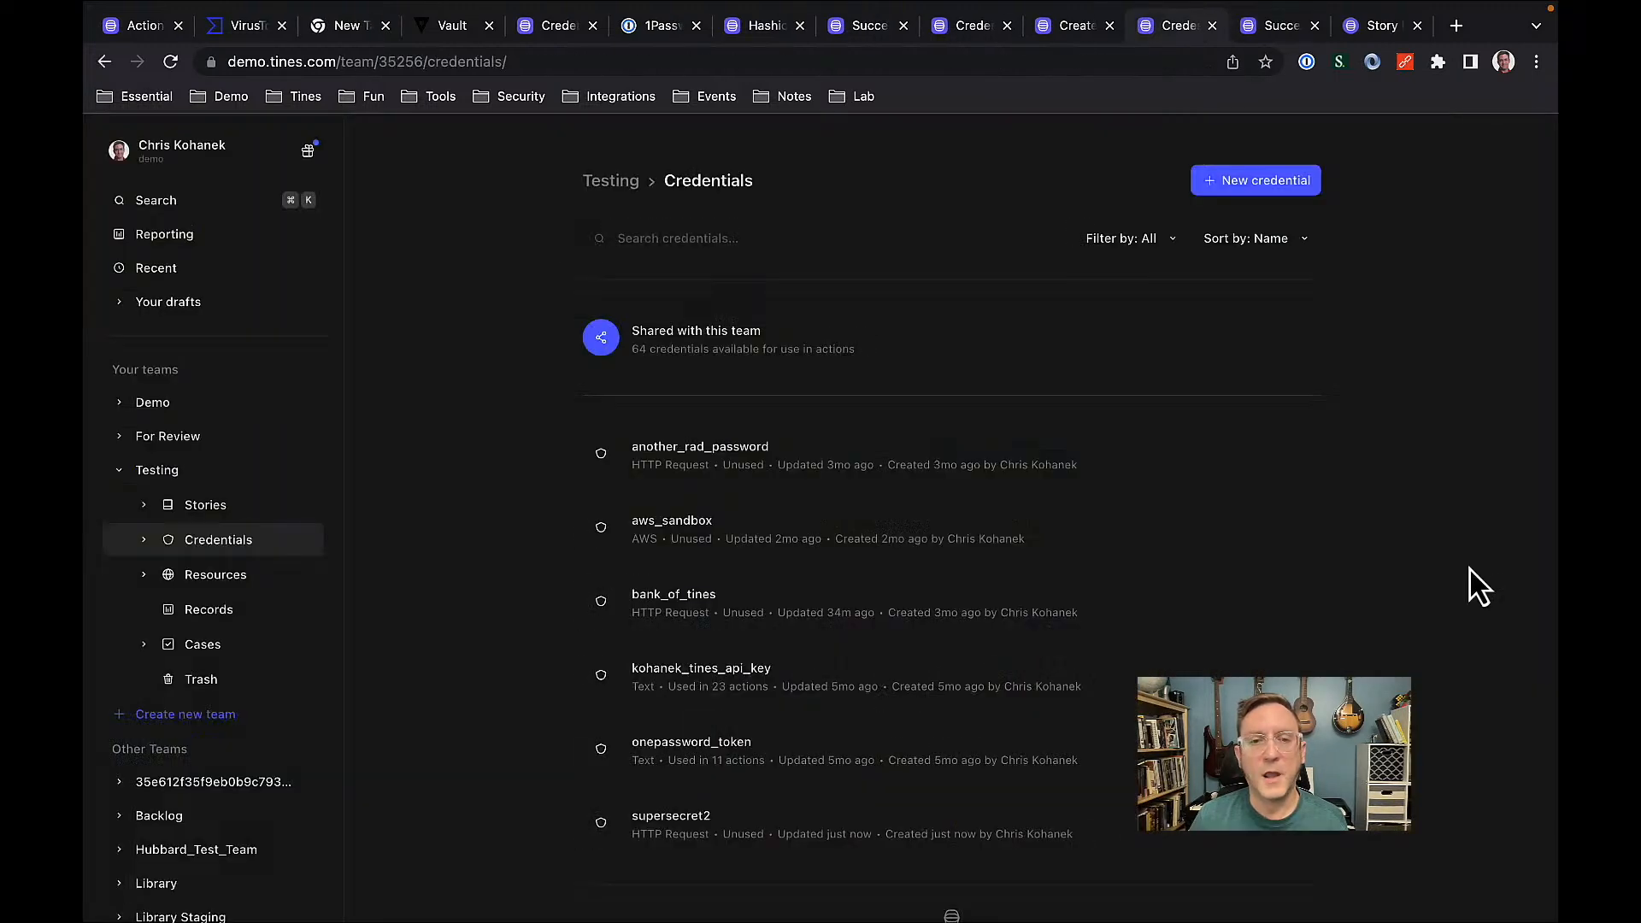
pyautogui.click(783, 847)
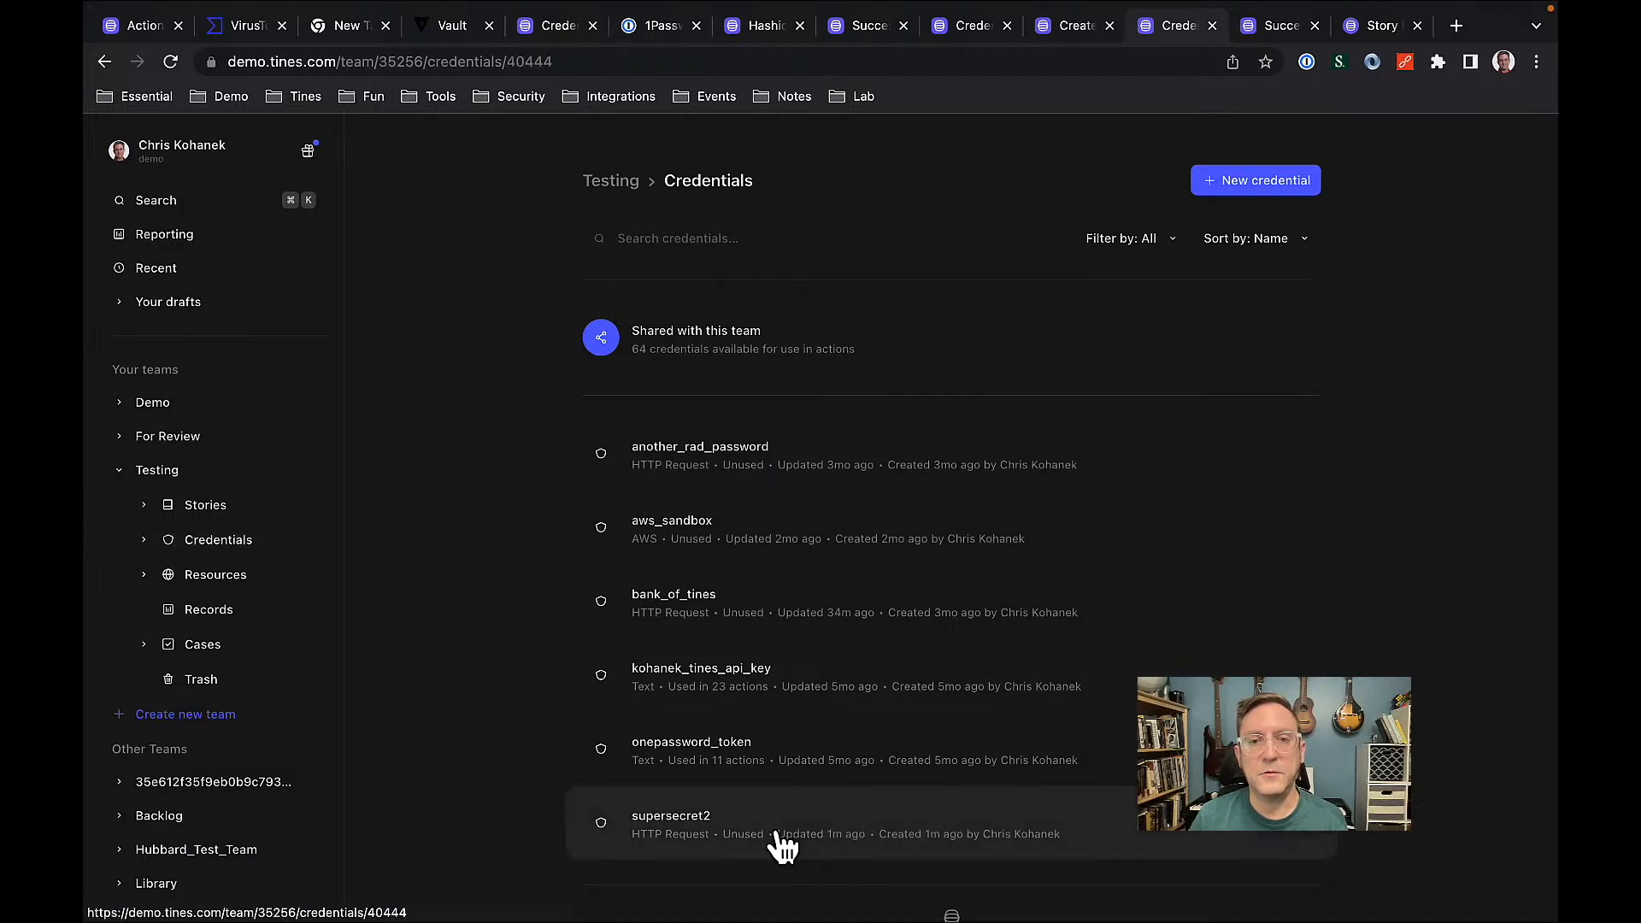
pyautogui.click(741, 823)
pyautogui.doubleClick(671, 825)
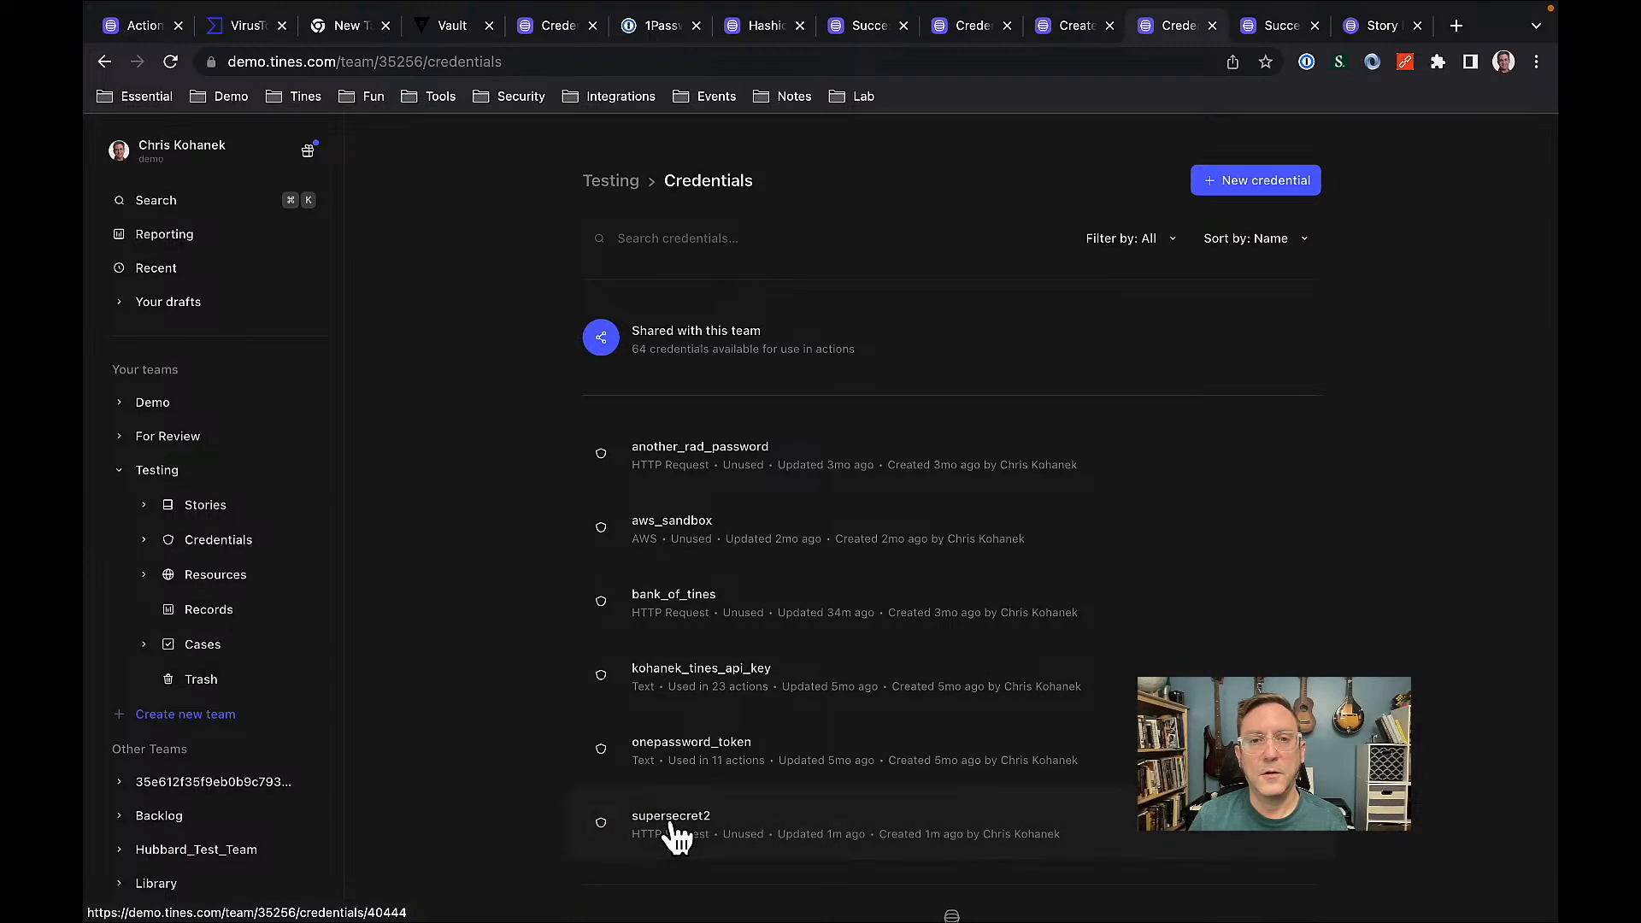
pyautogui.click(672, 836)
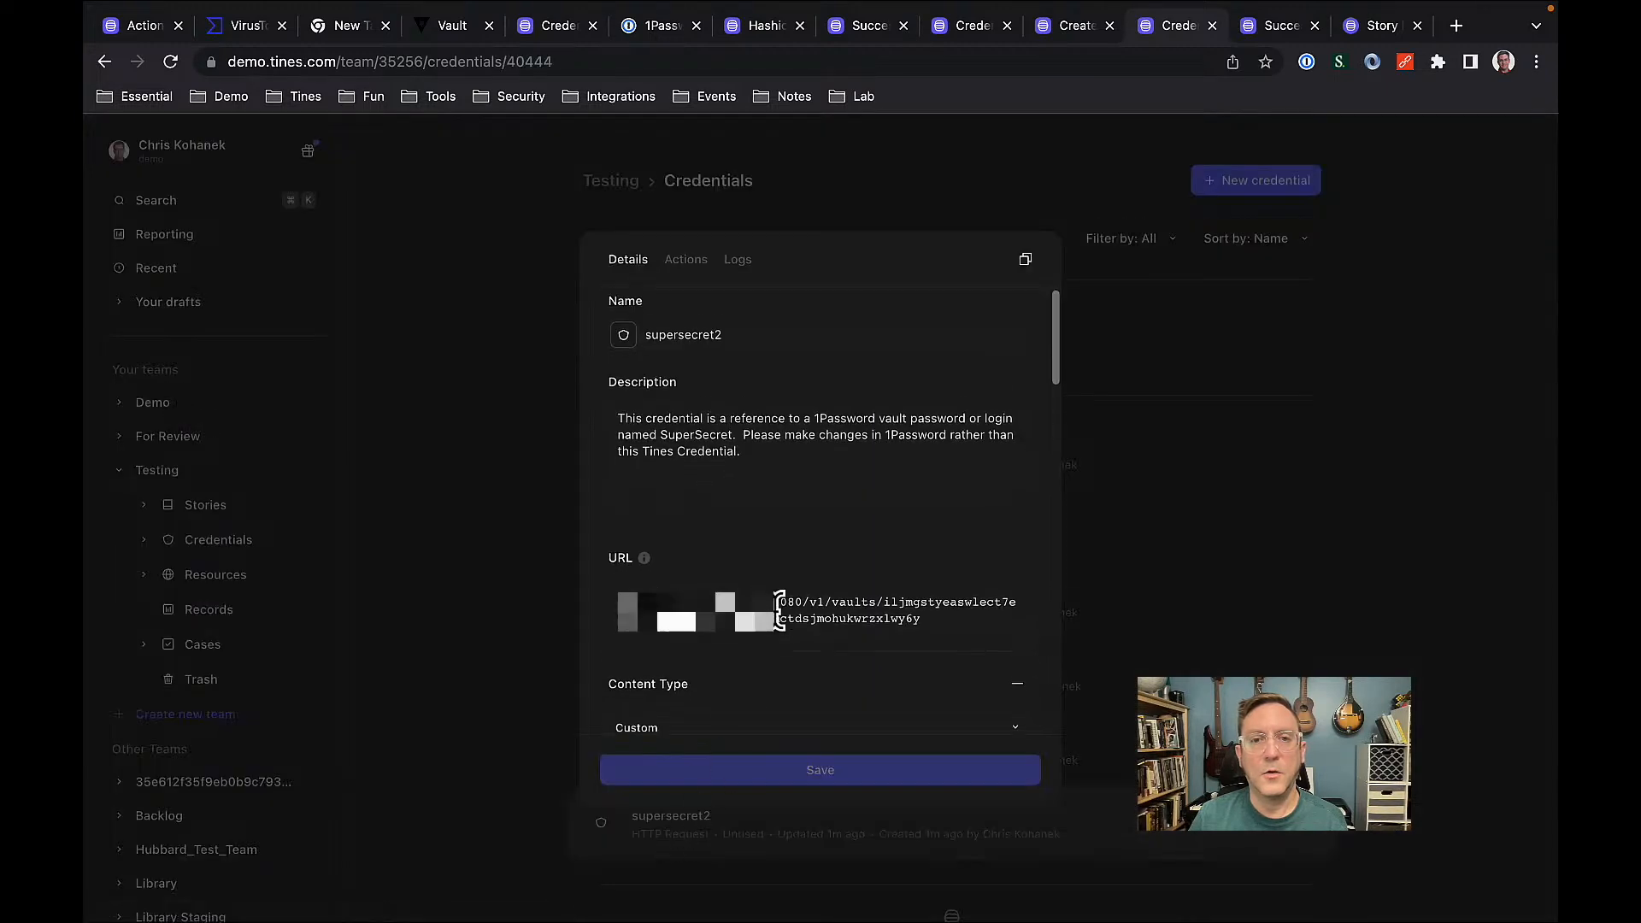
pyautogui.scroll(-5, 780, 610)
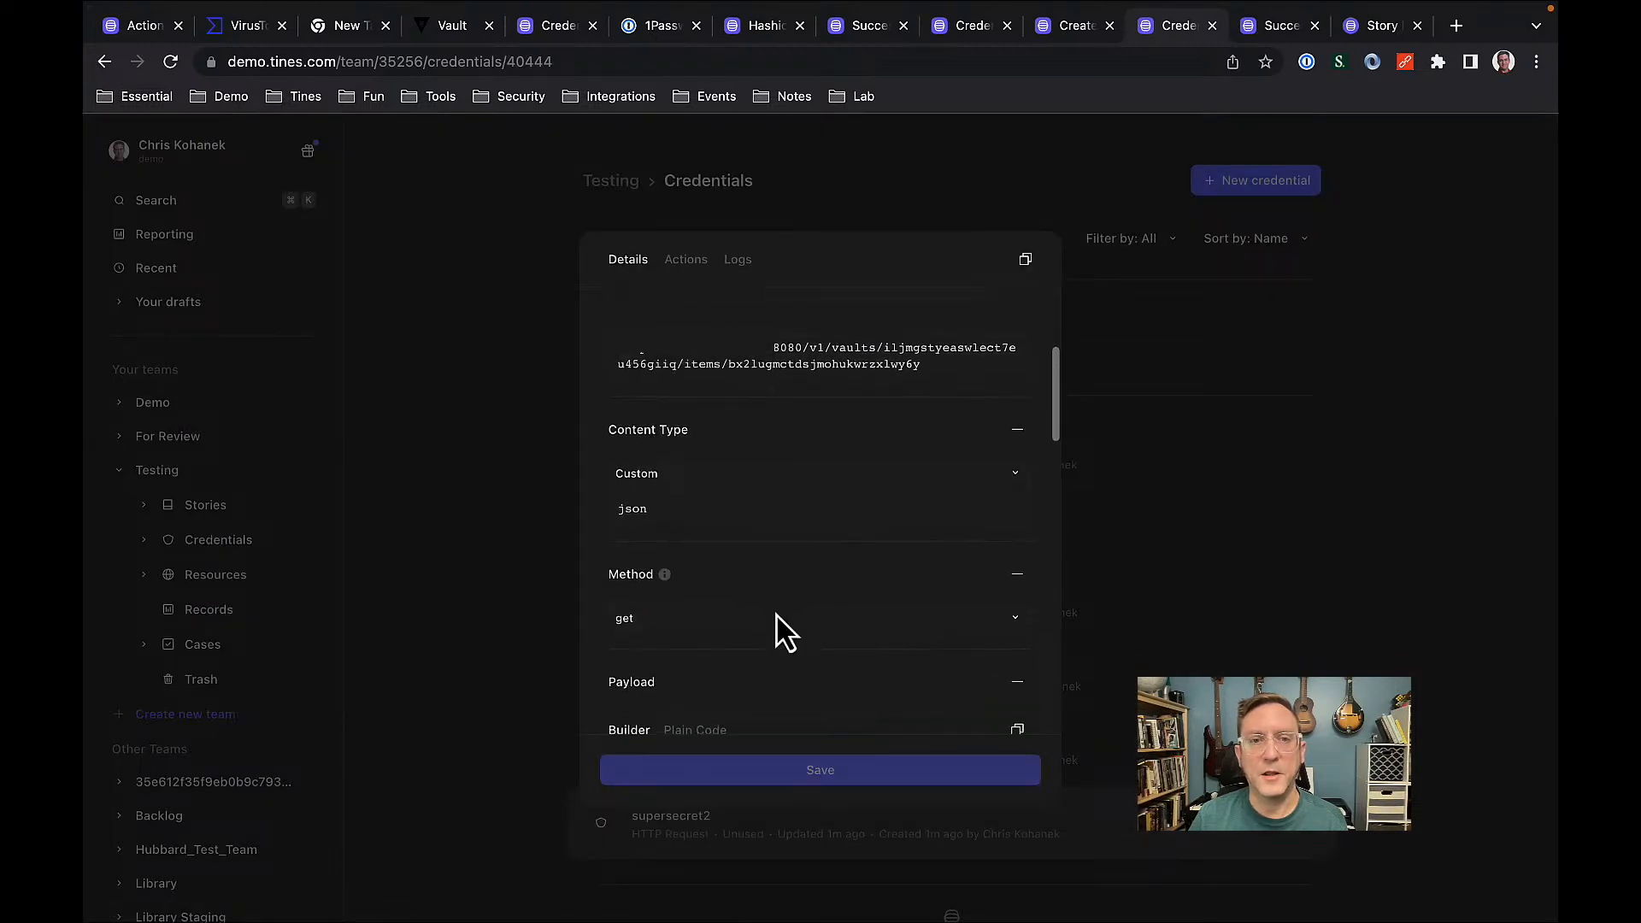
pyautogui.scroll(-4, 779, 614)
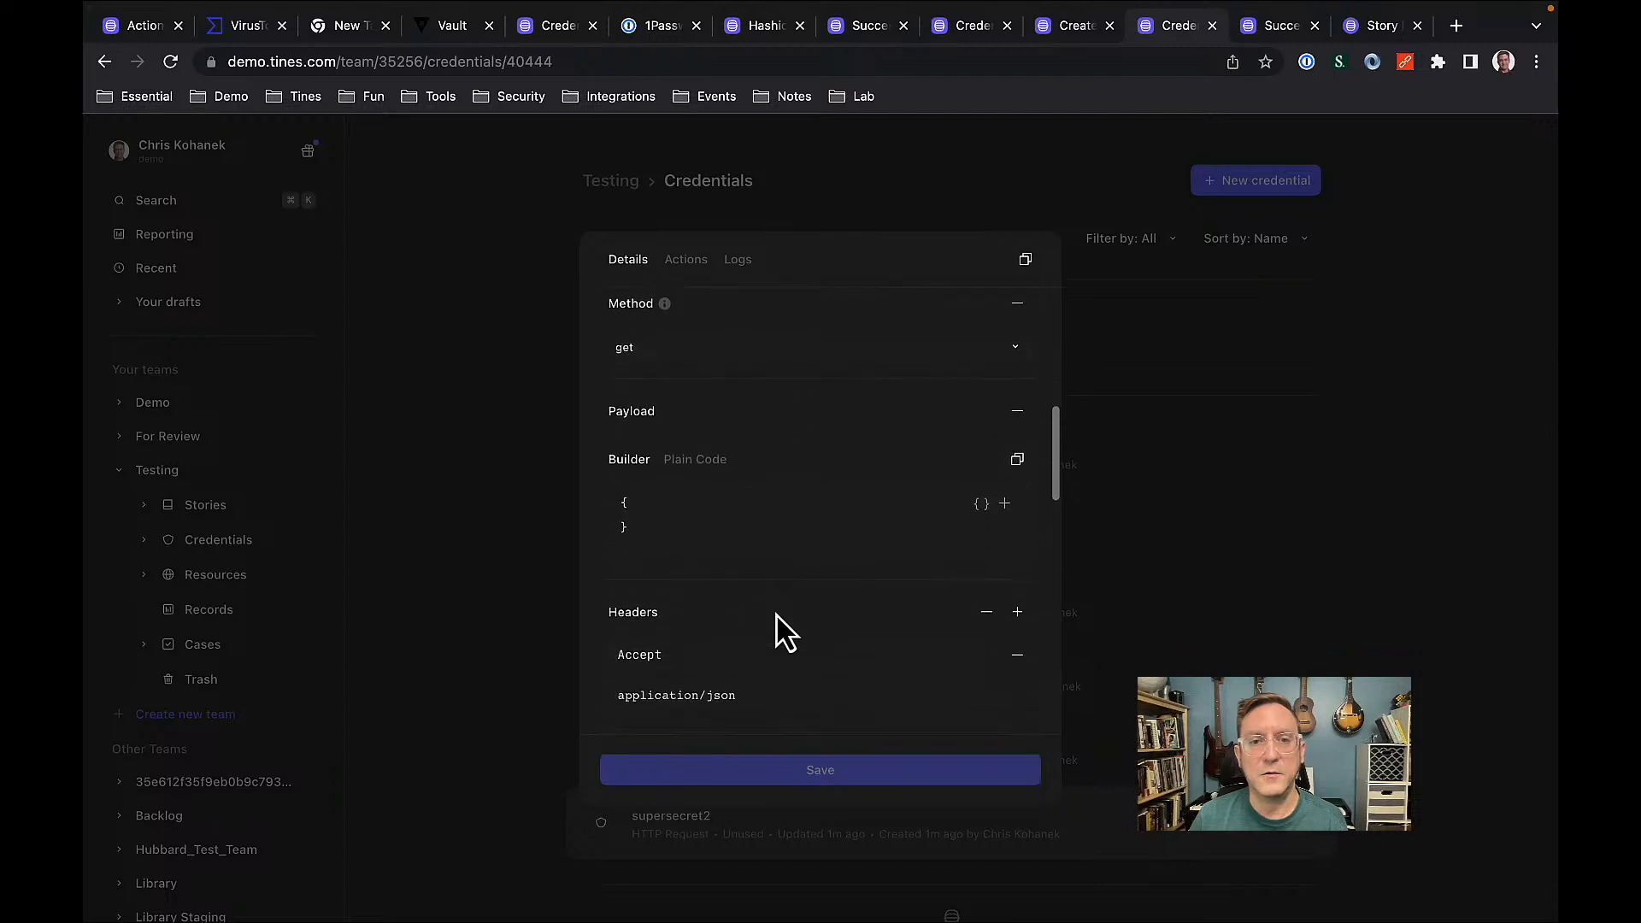
pyautogui.scroll(-3, 784, 633)
pyautogui.scroll(-4, 782, 633)
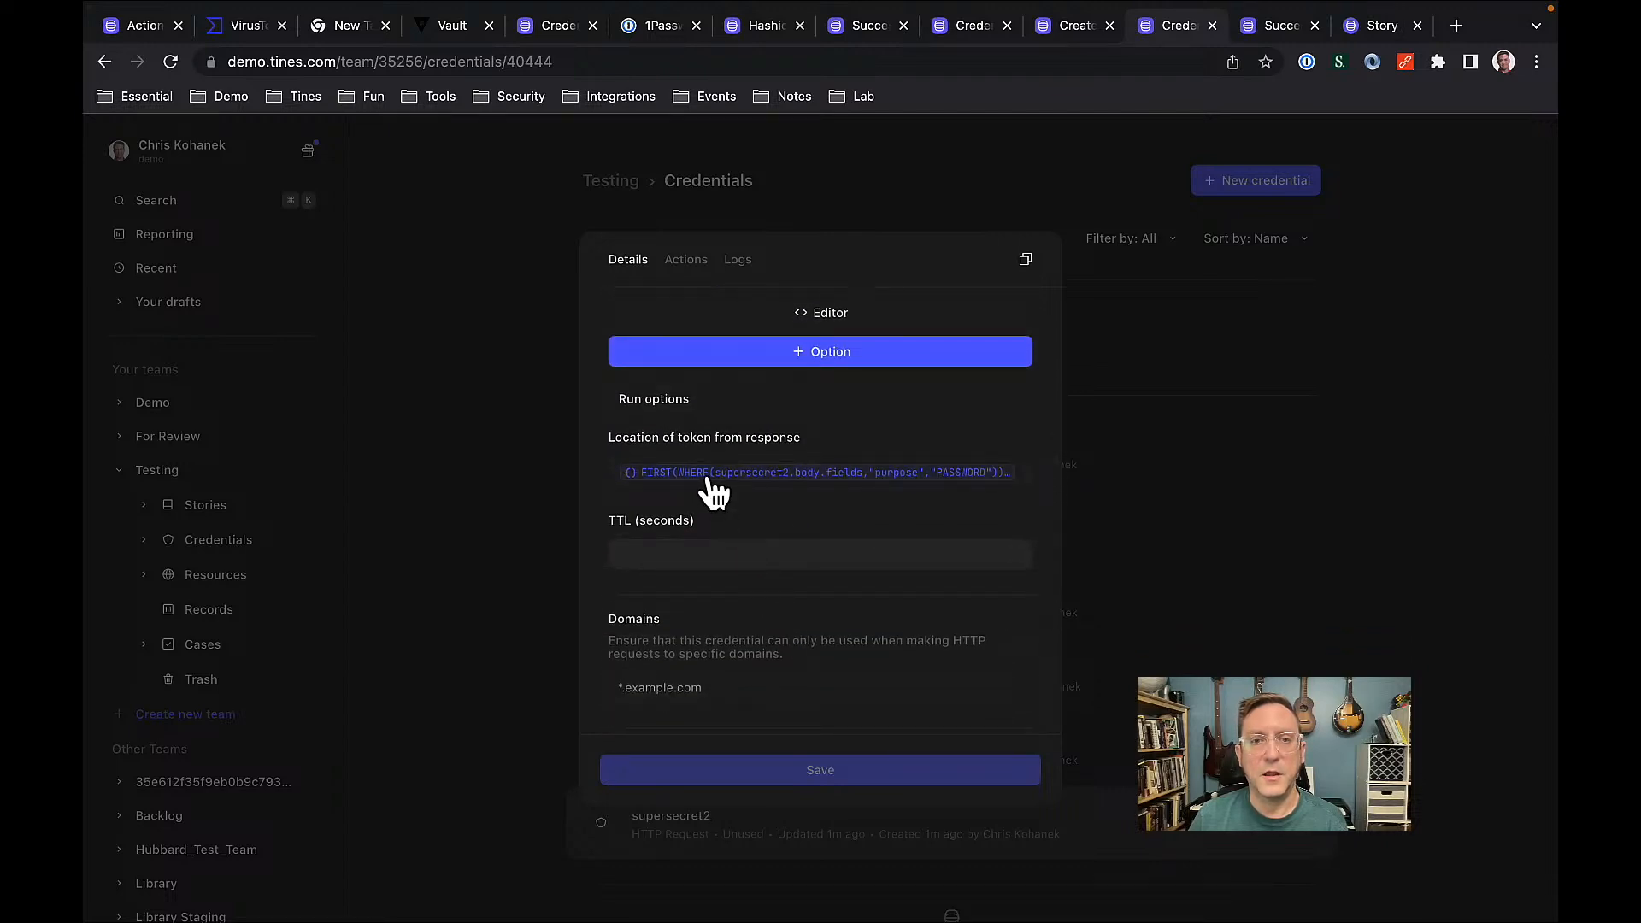
pyautogui.click(709, 480)
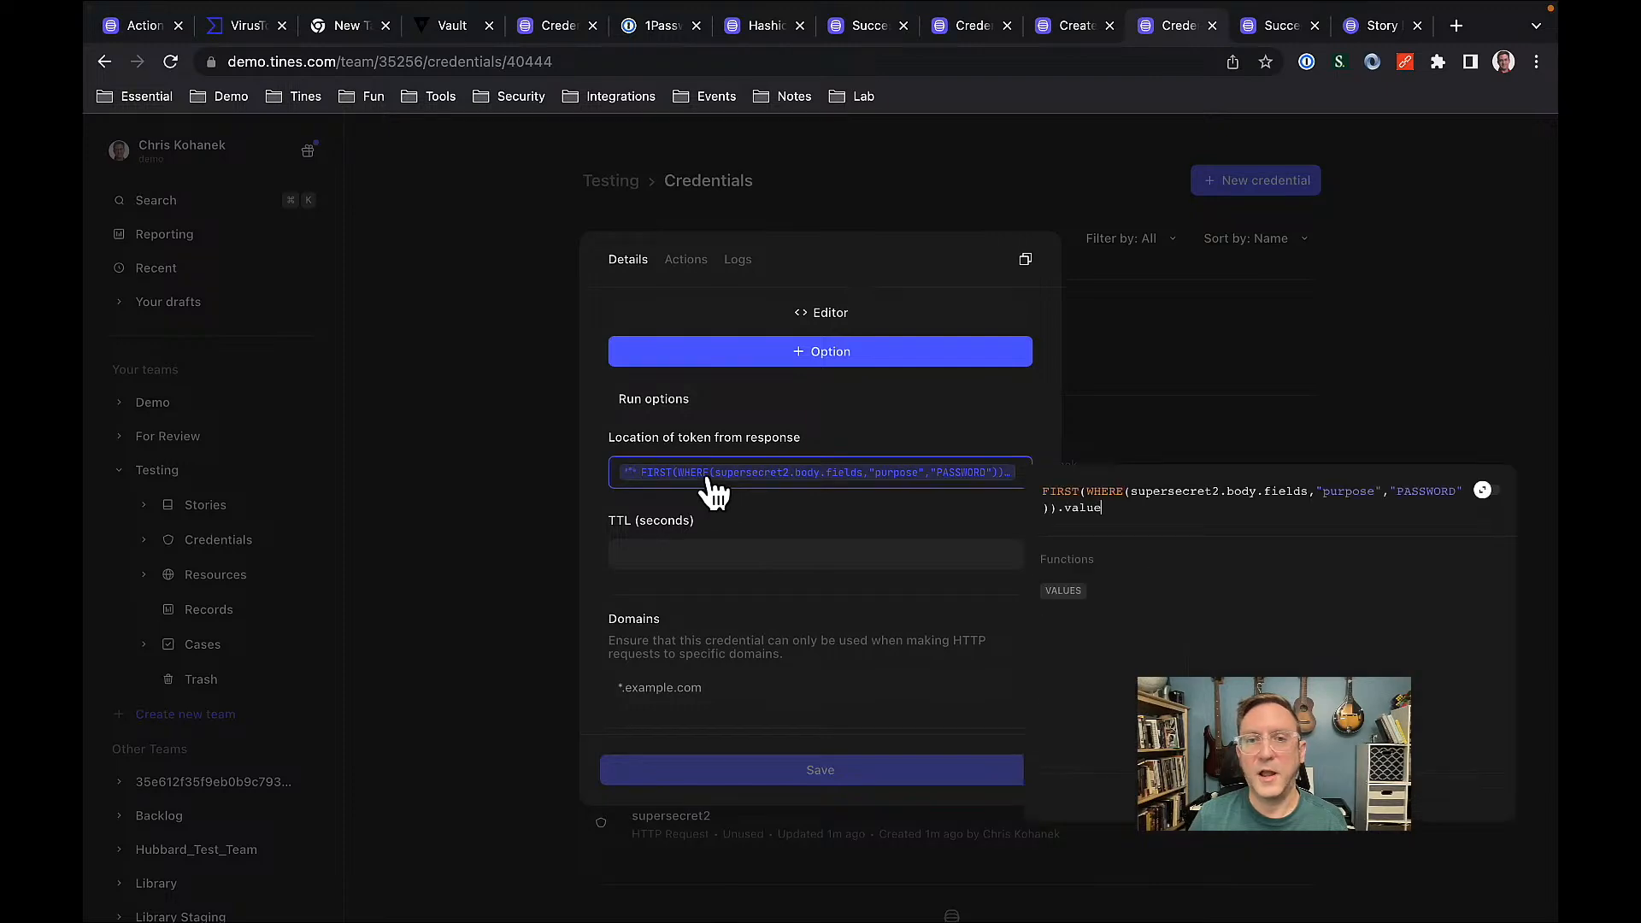
pyautogui.click(600, 531)
pyautogui.click(1182, 539)
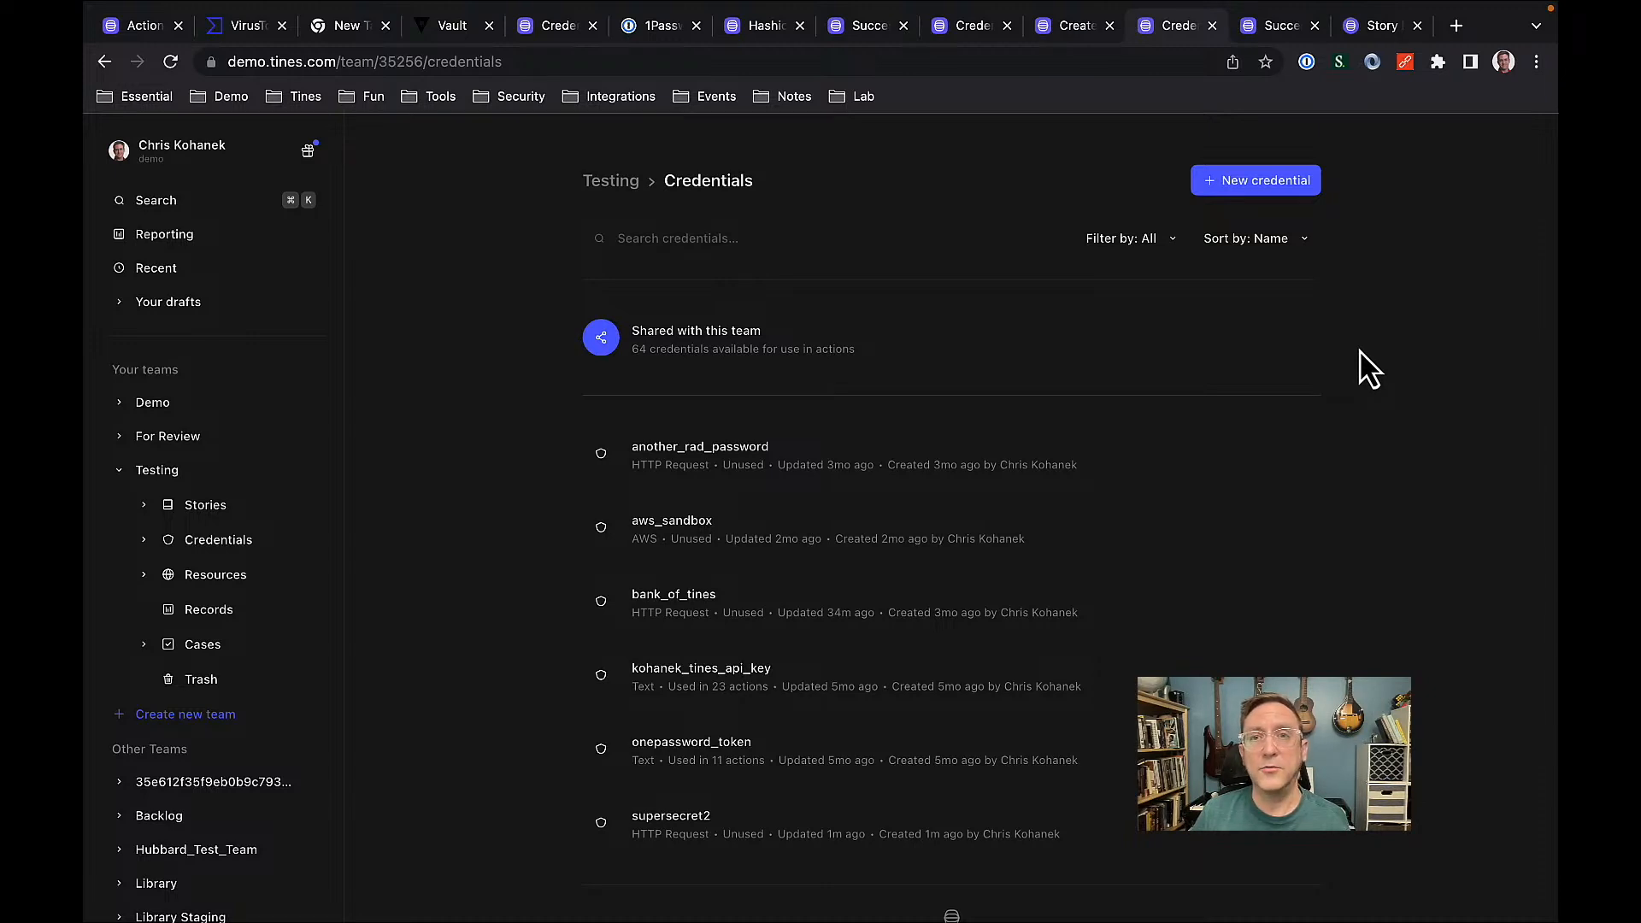
# Pan the 1Password story back up to its Start Page, then switch to the Tines hub story library.
pyautogui.click(1086, 27)
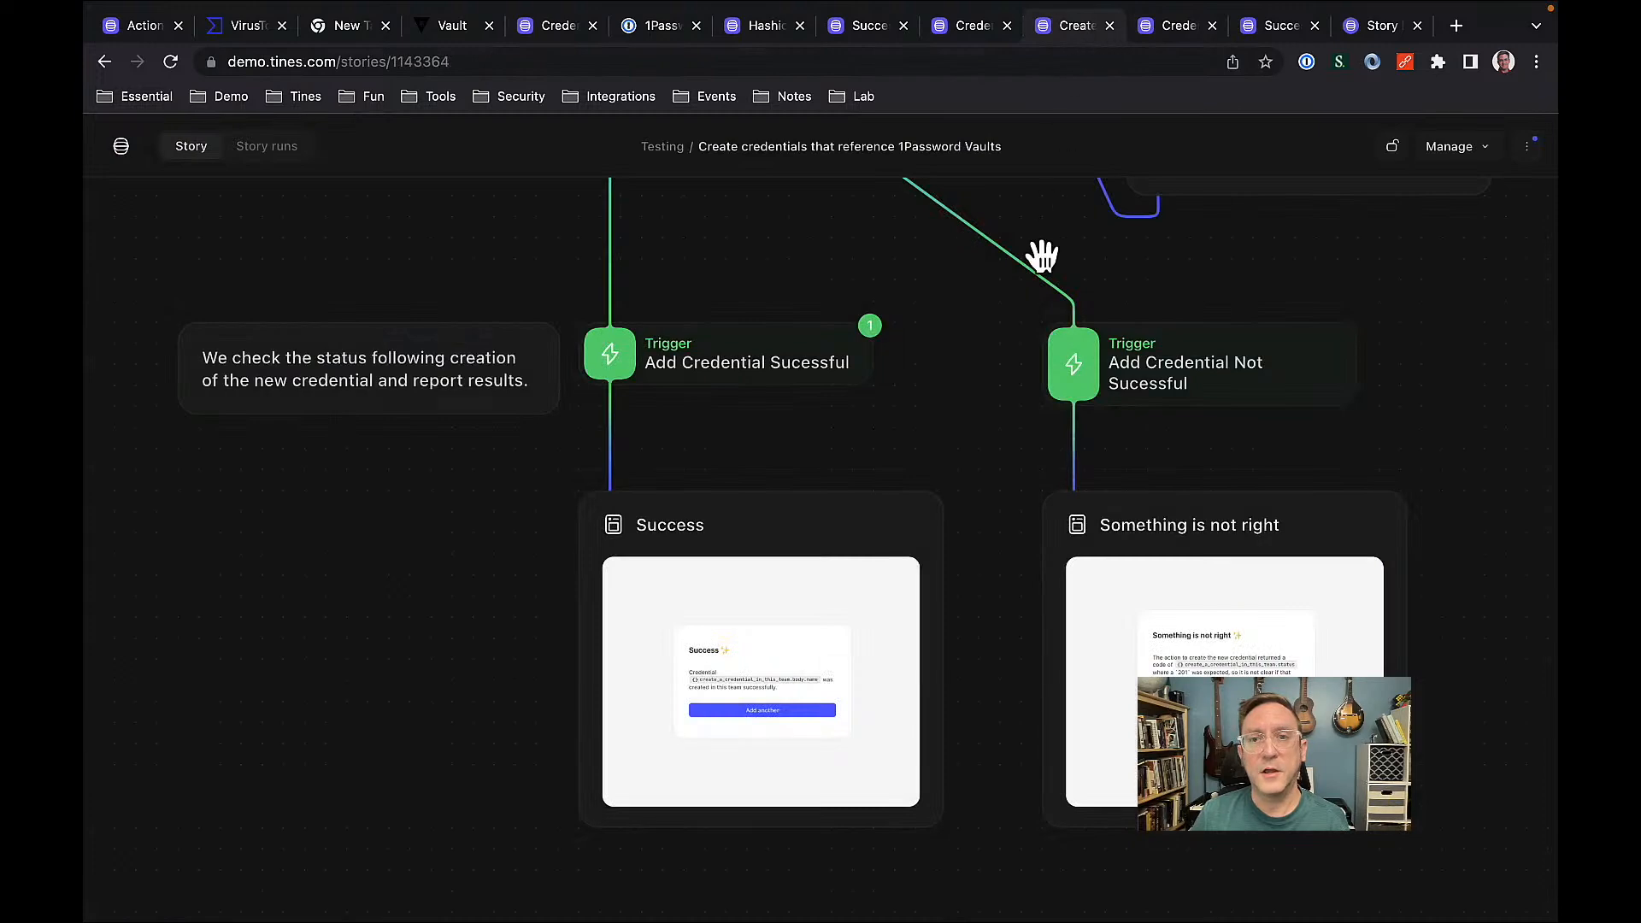
pyautogui.scroll(-6, 1001, 377)
pyautogui.moveTo(1000, 377); pyautogui.dragTo(982, 751)
pyautogui.moveTo(1085, 458); pyautogui.dragTo(1064, 809)
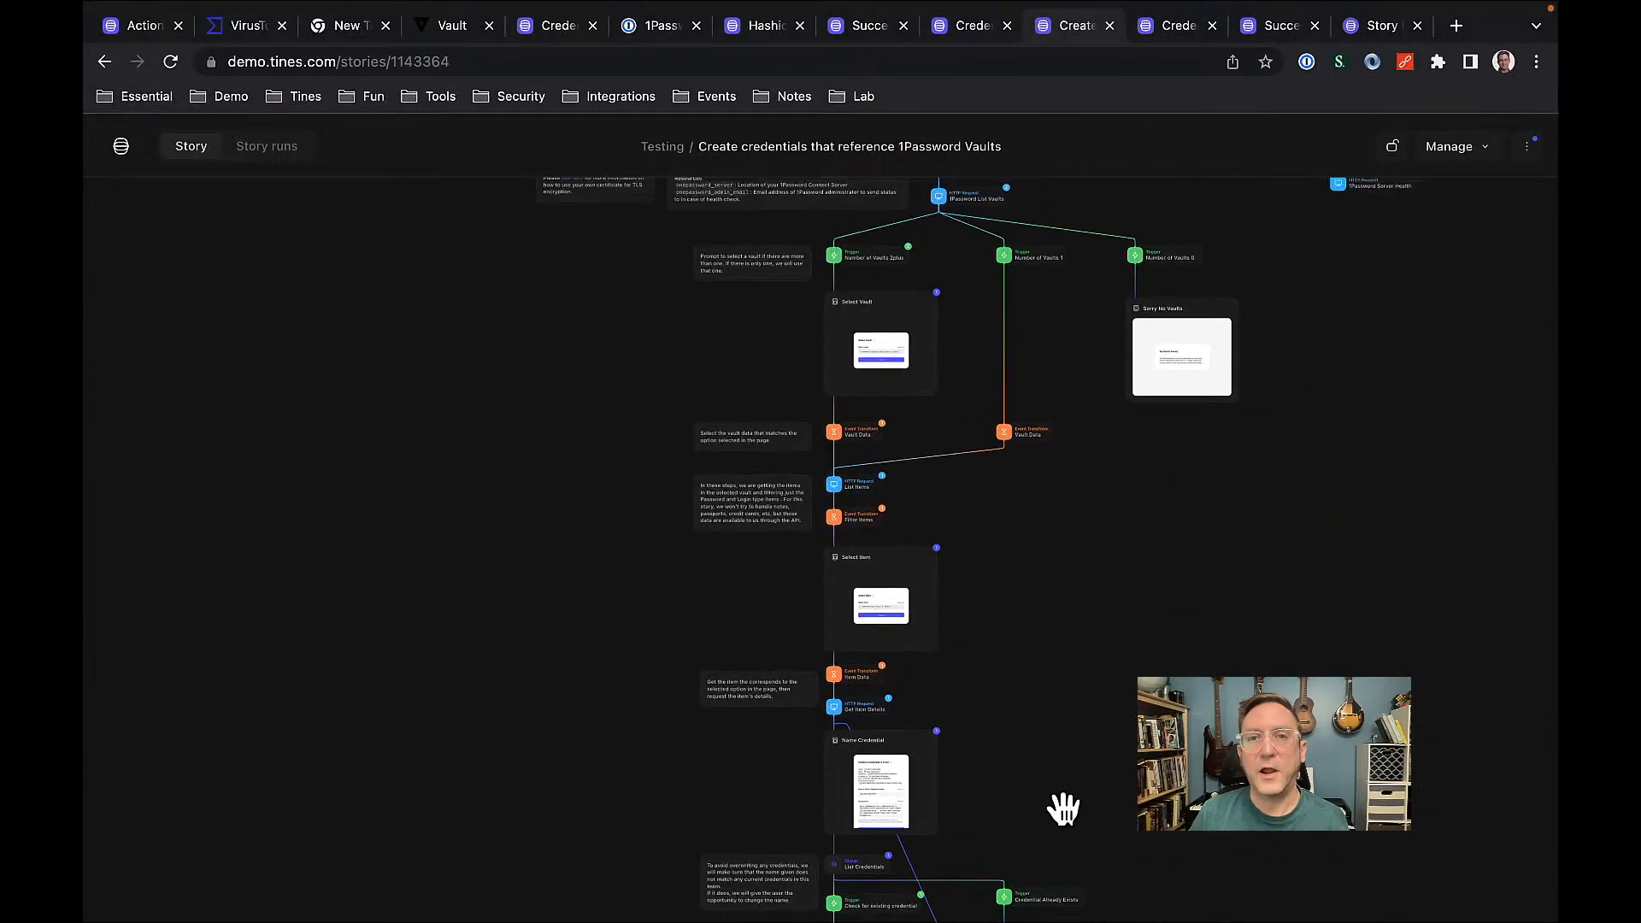
pyautogui.moveTo(1055, 593); pyautogui.dragTo(1048, 886)
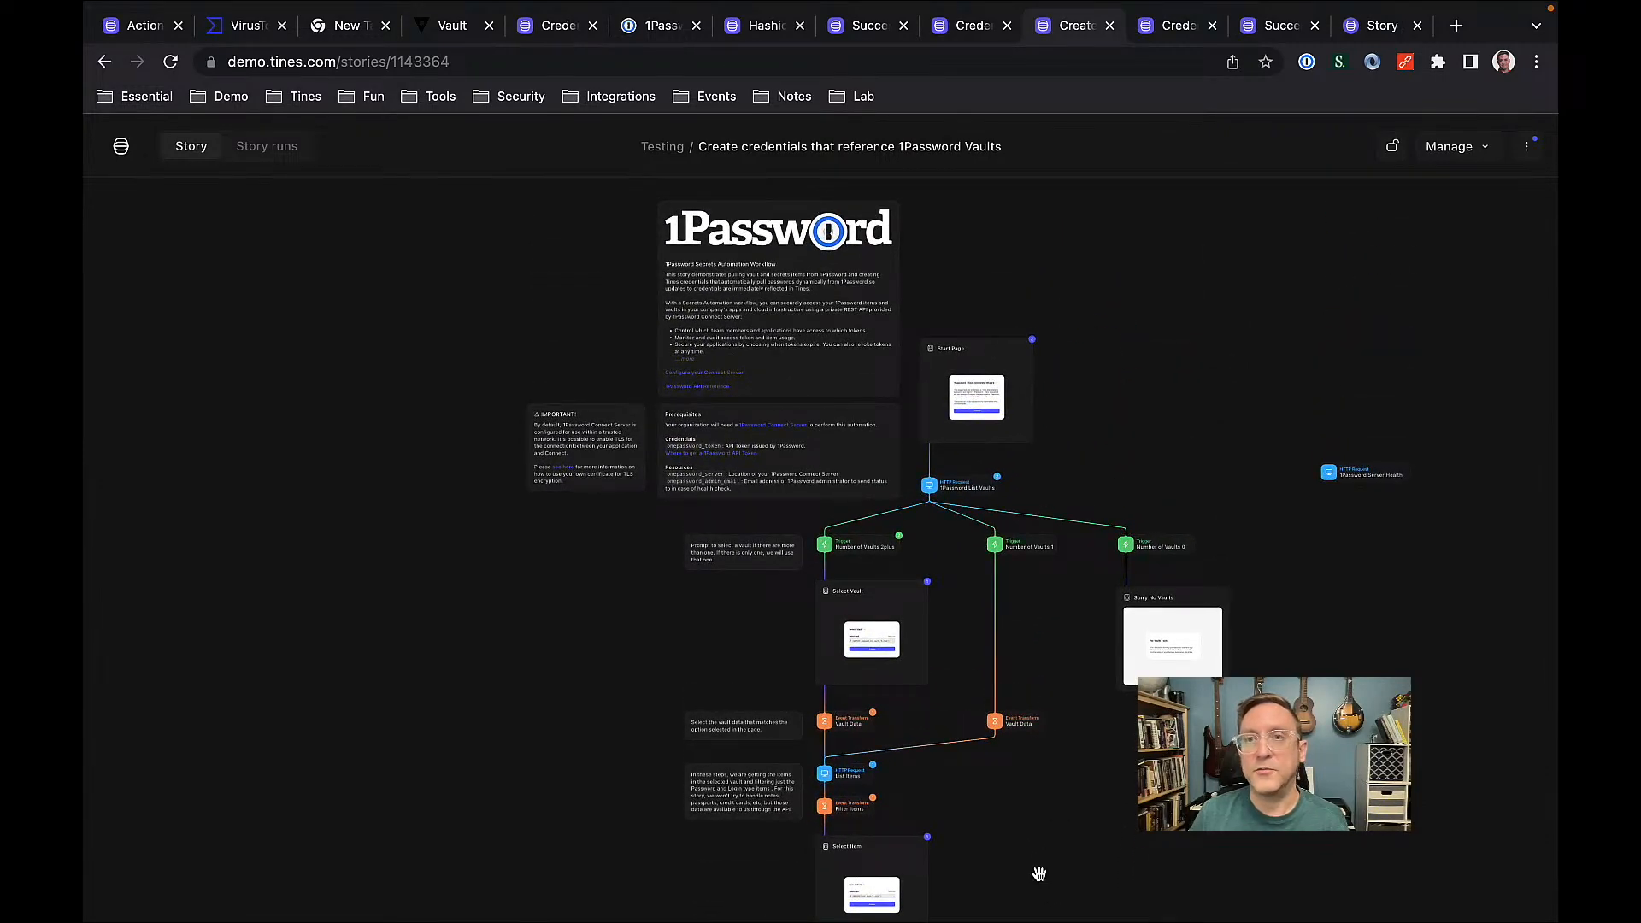
pyautogui.click(1358, 31)
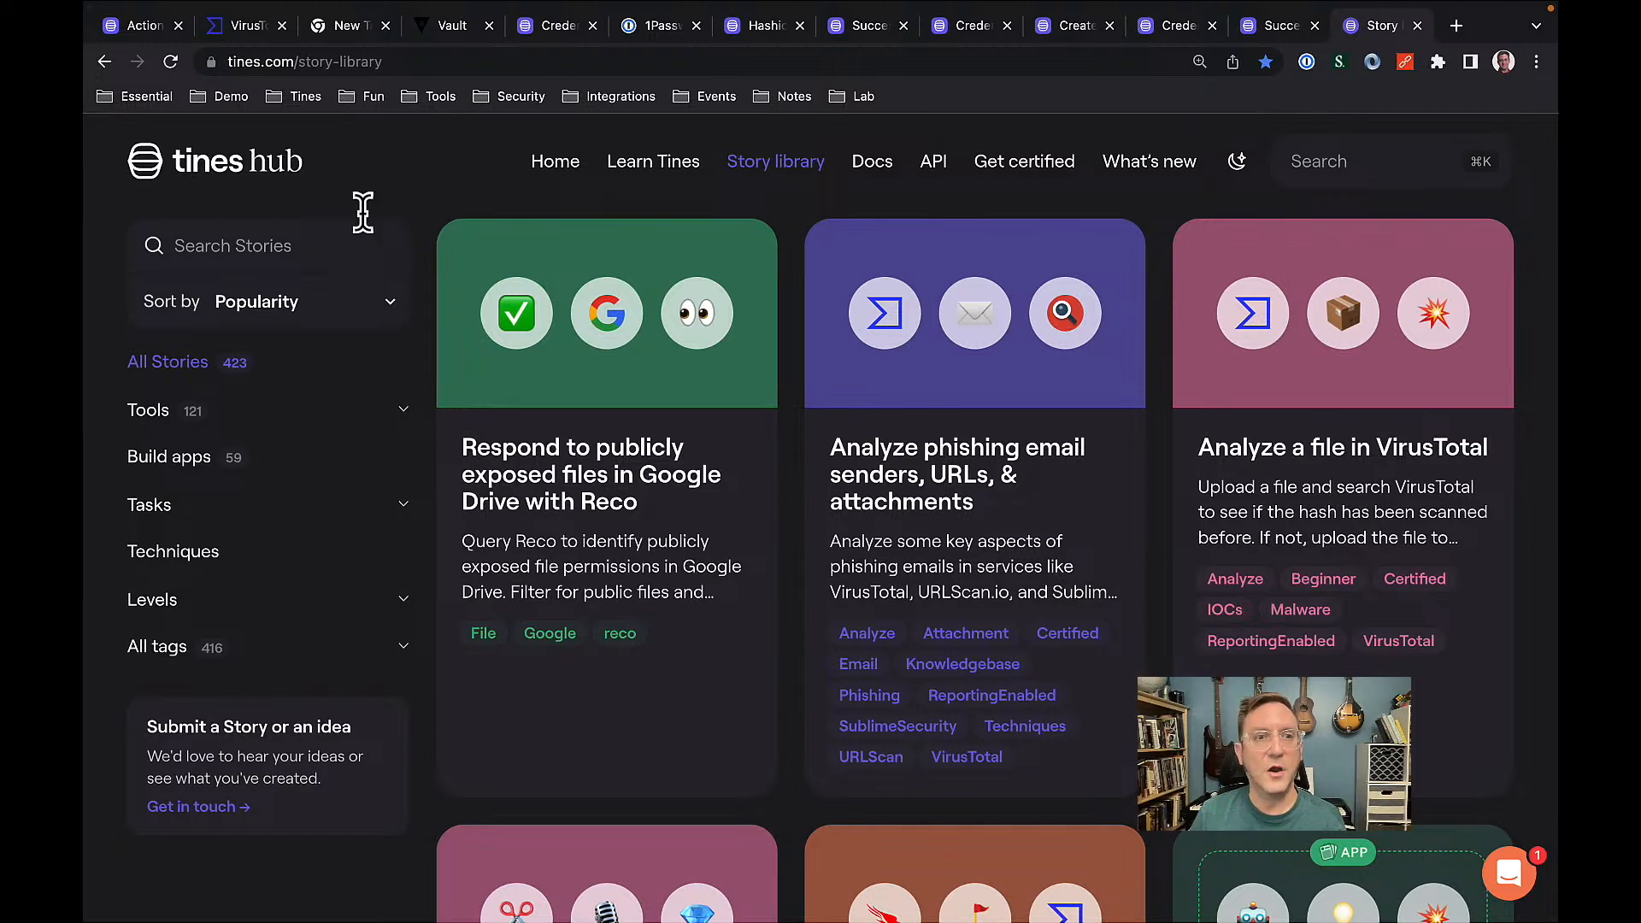
# Search the story library for '1pass' and open the 1Password credentials story.
pyautogui.click(263, 241)
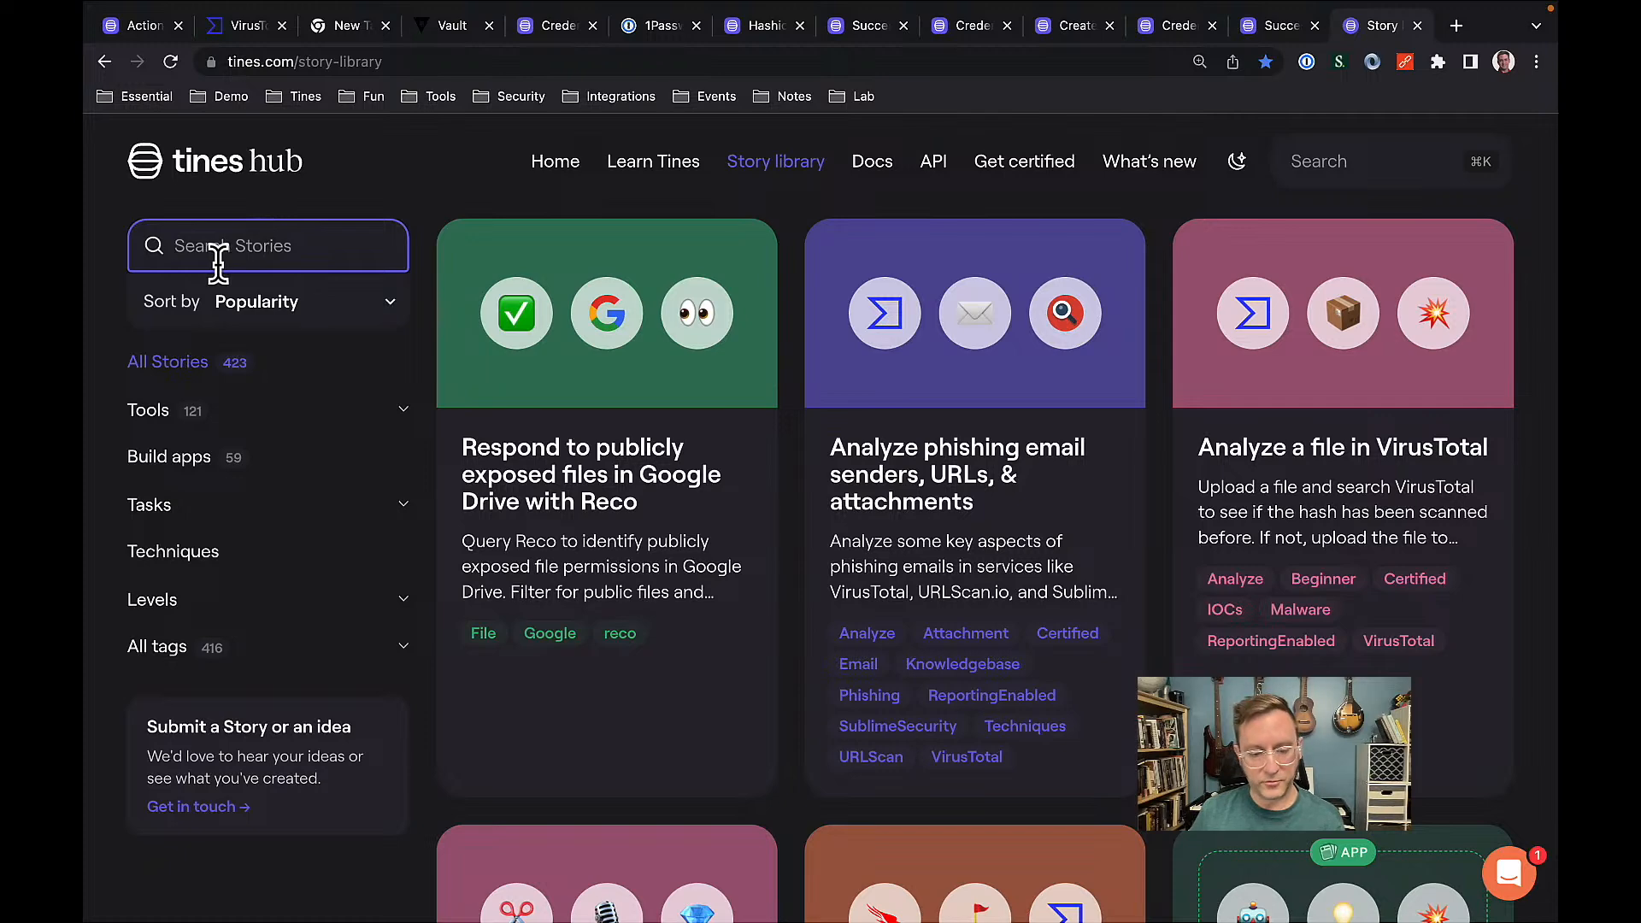
pyautogui.write('1pass')
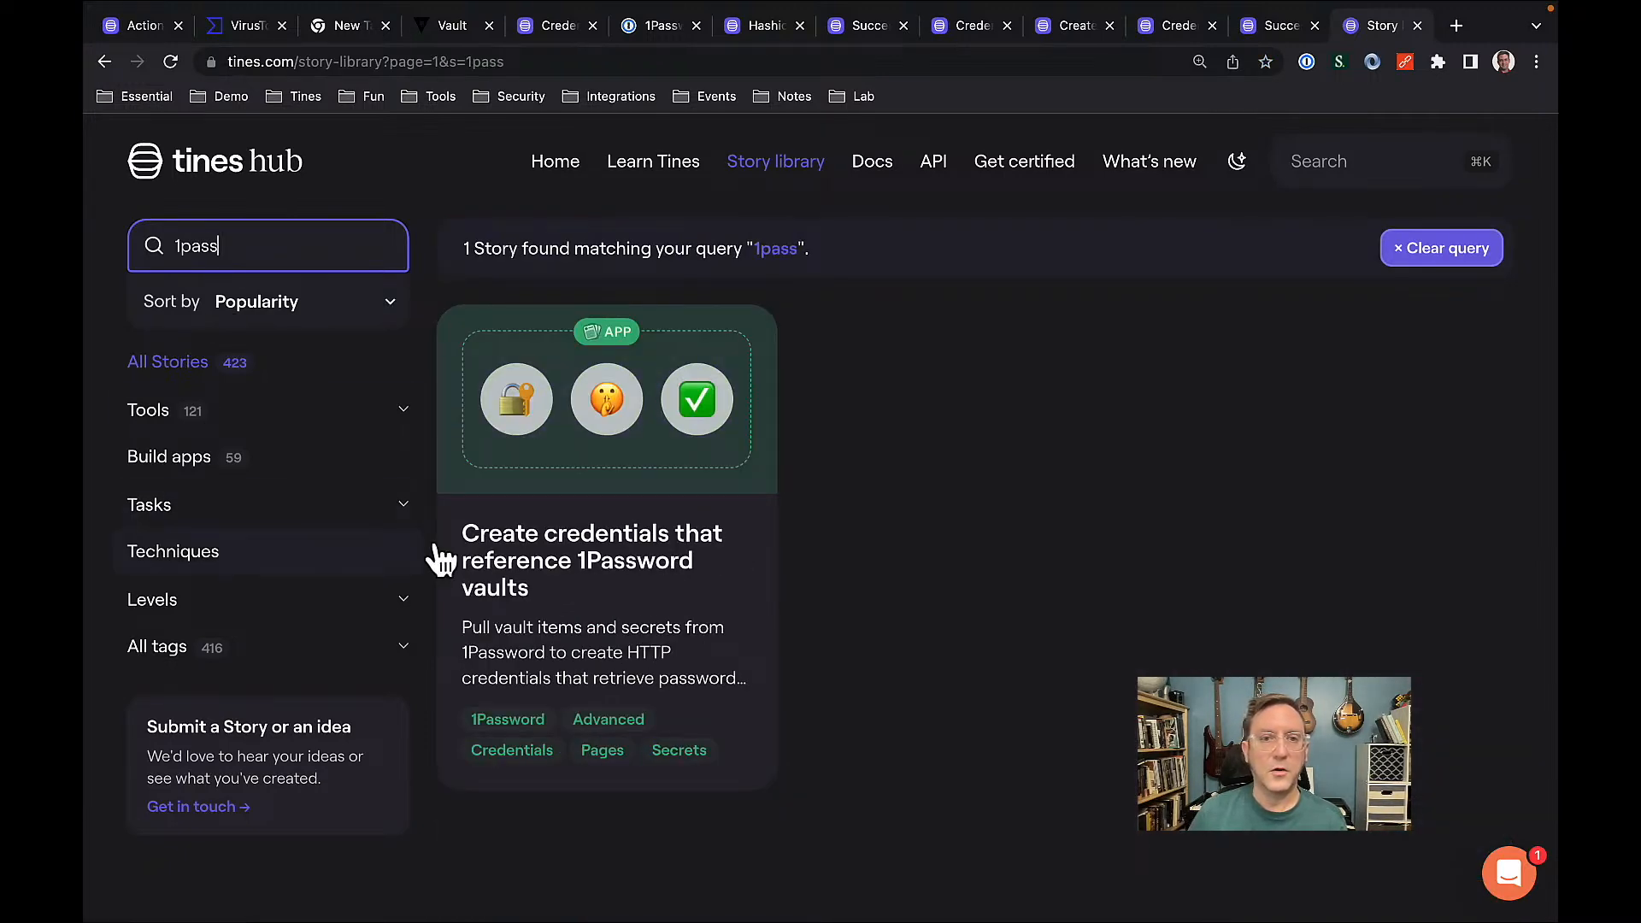
pyautogui.click(601, 583)
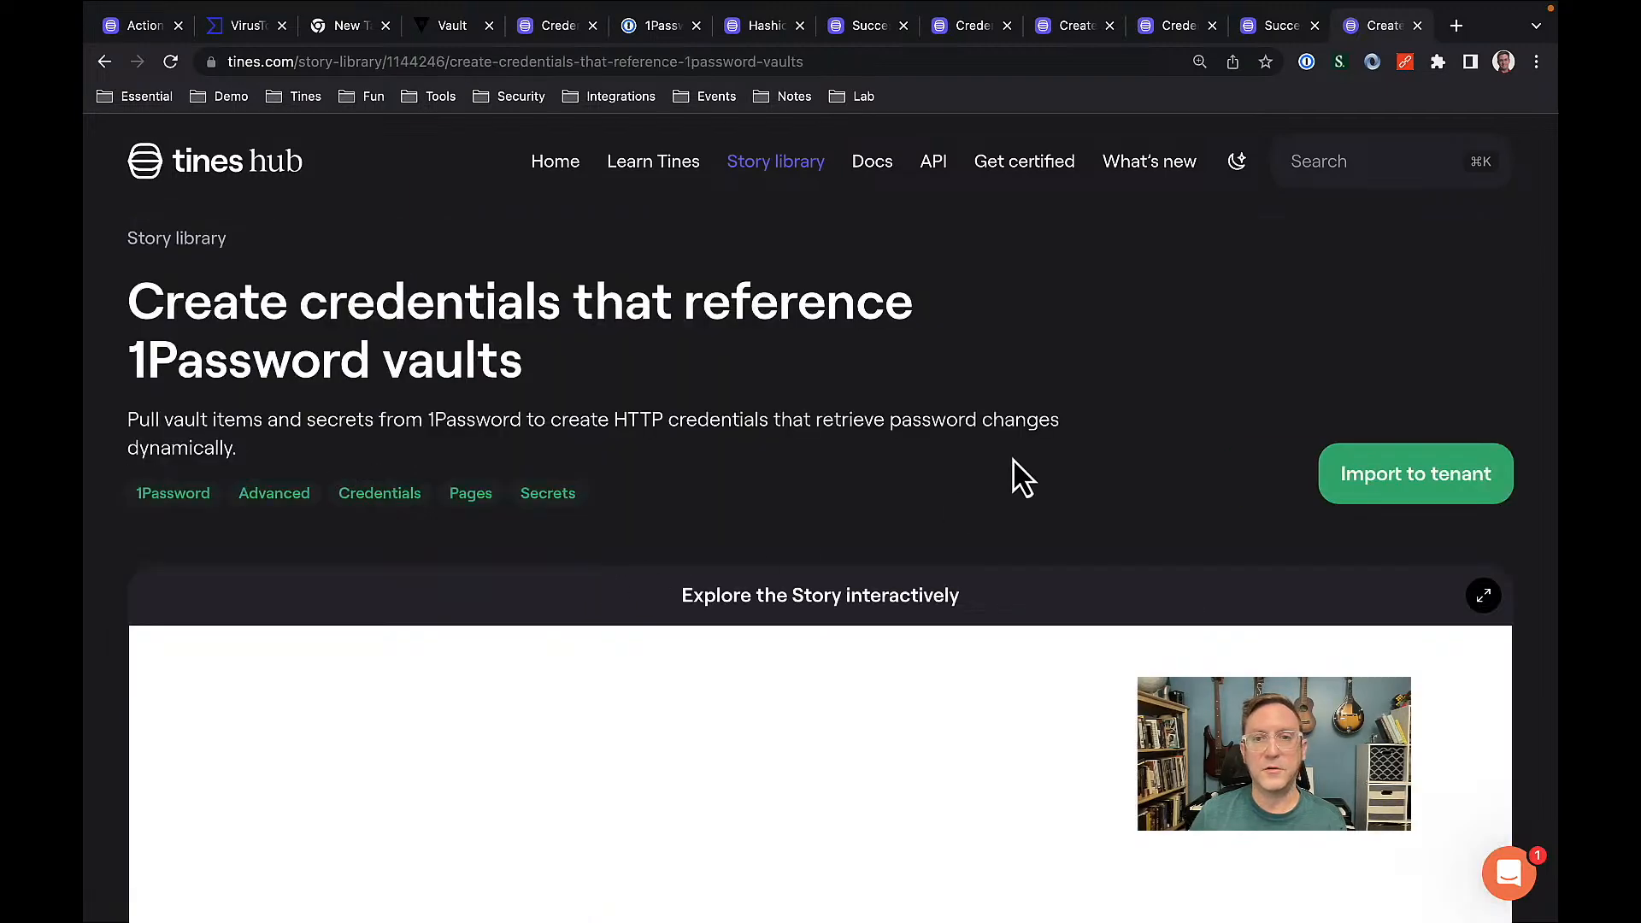
# Pan the interactive preview to the vault listing, vault-count triggers and Sorry No Vaults.
pyautogui.scroll(-2, 1214, 381)
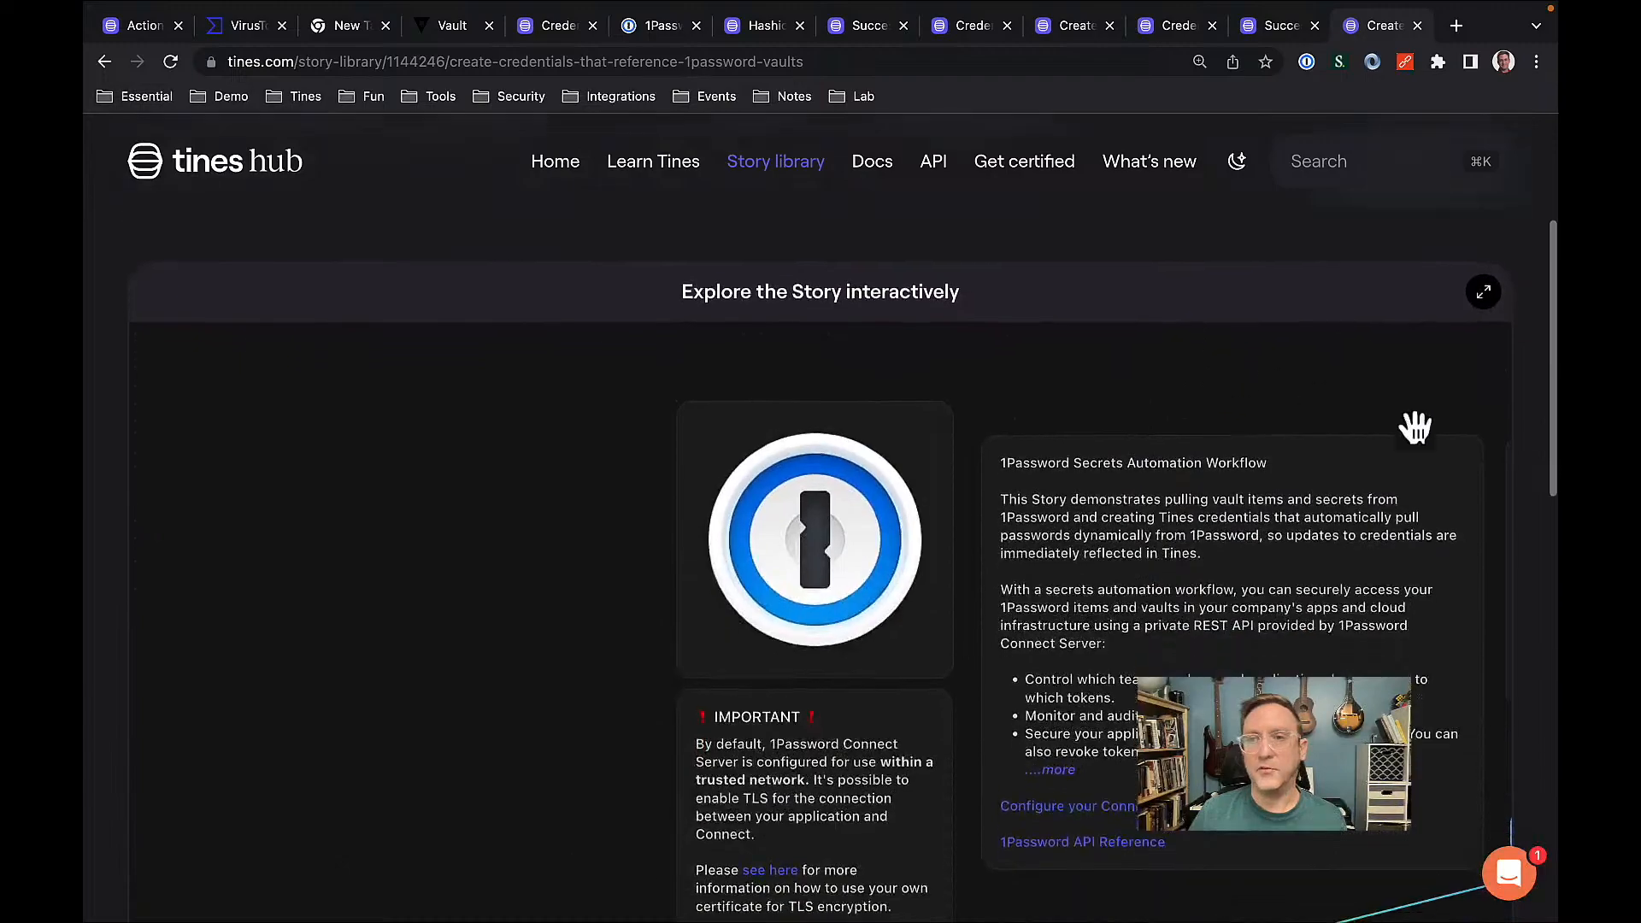
pyautogui.moveTo(1407, 407); pyautogui.dragTo(1178, 373)
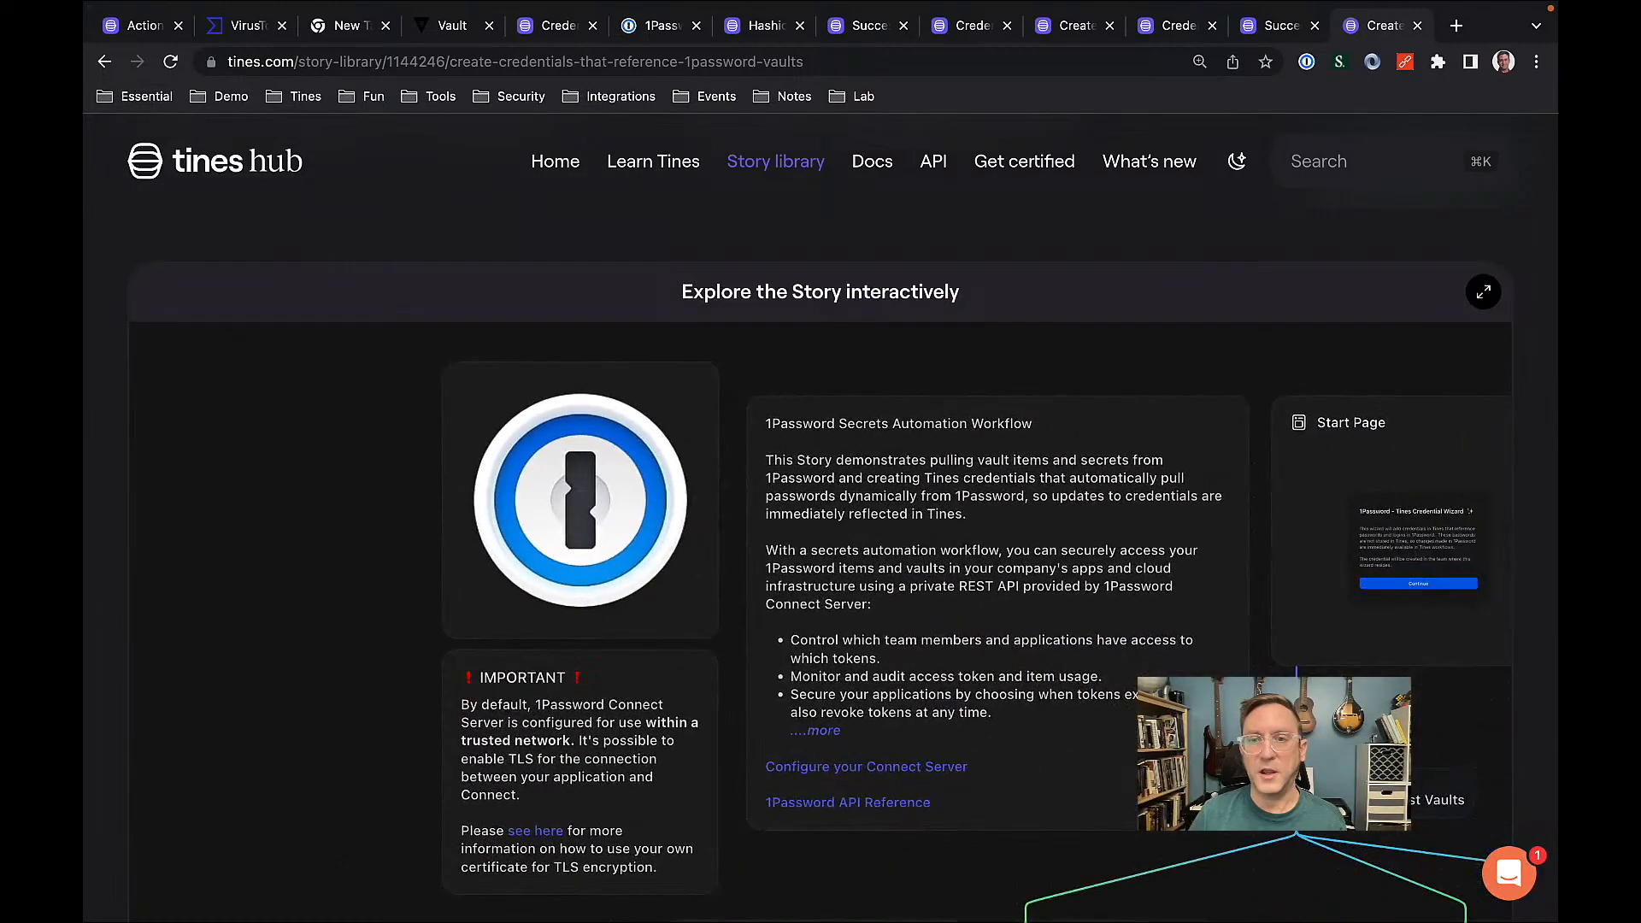
pyautogui.moveTo(1208, 753); pyautogui.dragTo(997, 535)
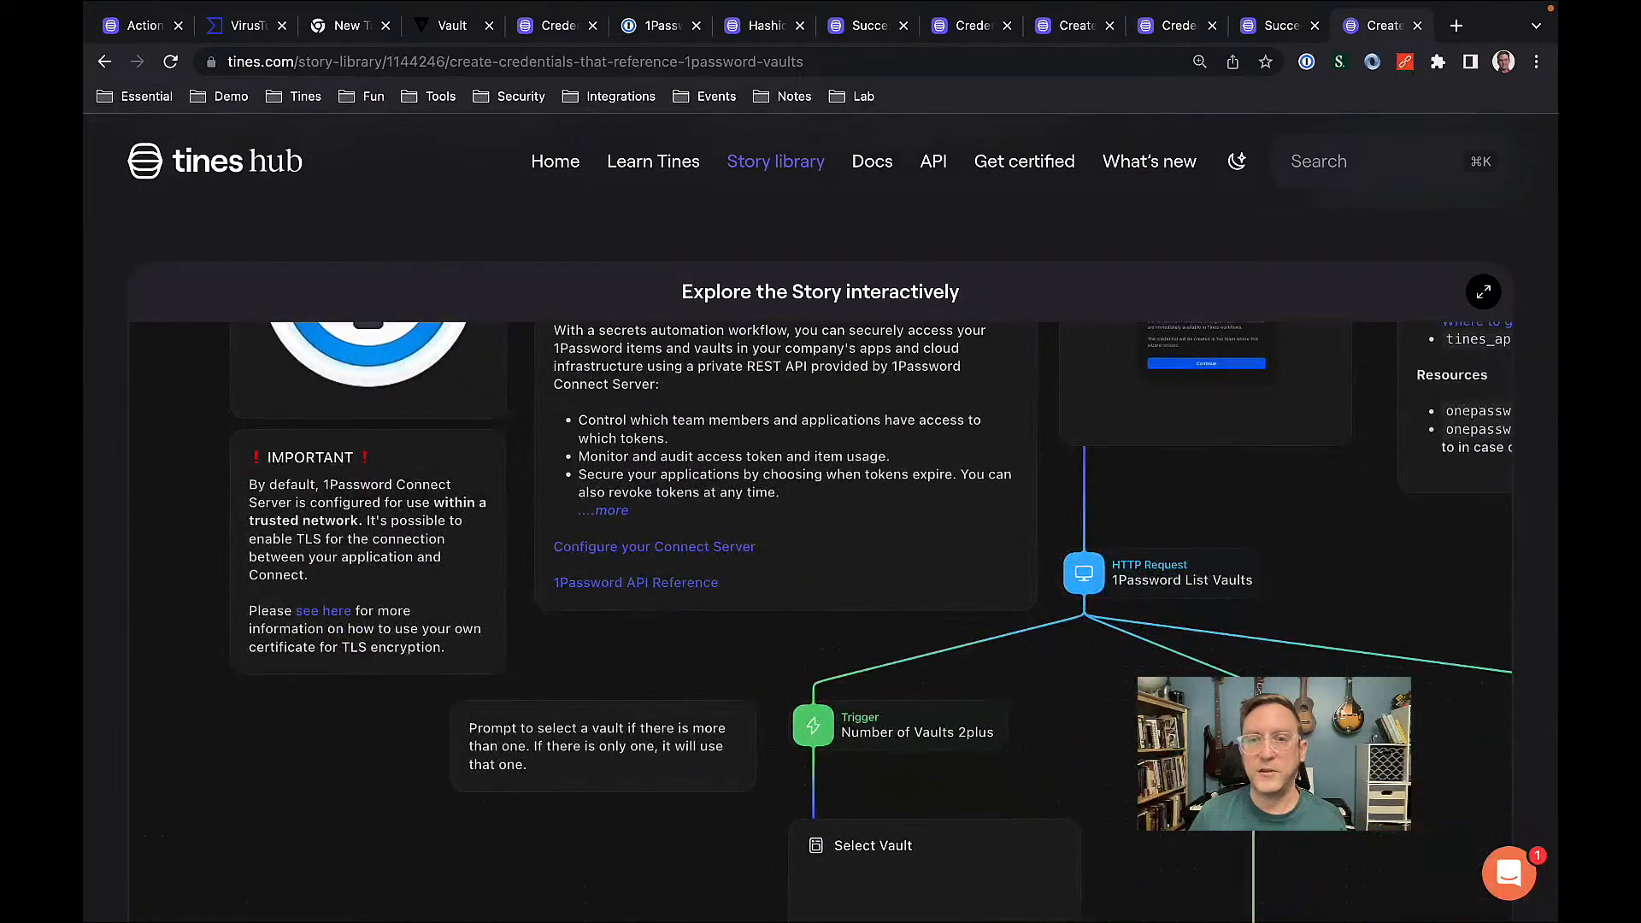
pyautogui.moveTo(1157, 763); pyautogui.dragTo(941, 535)
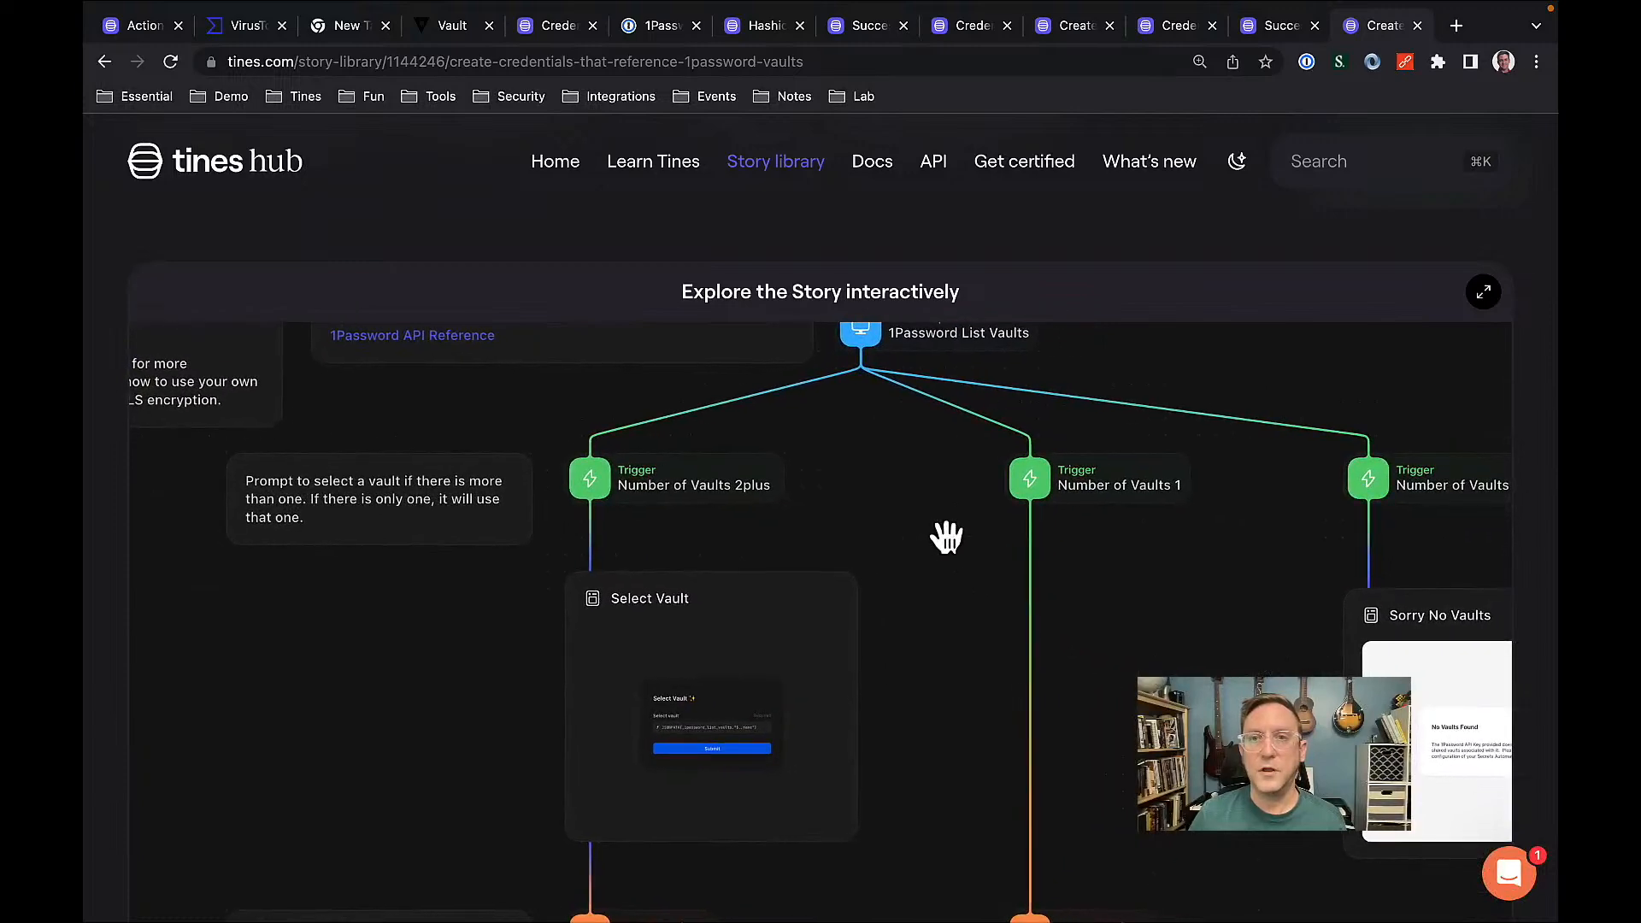
pyautogui.scroll(1, 1067, 270)
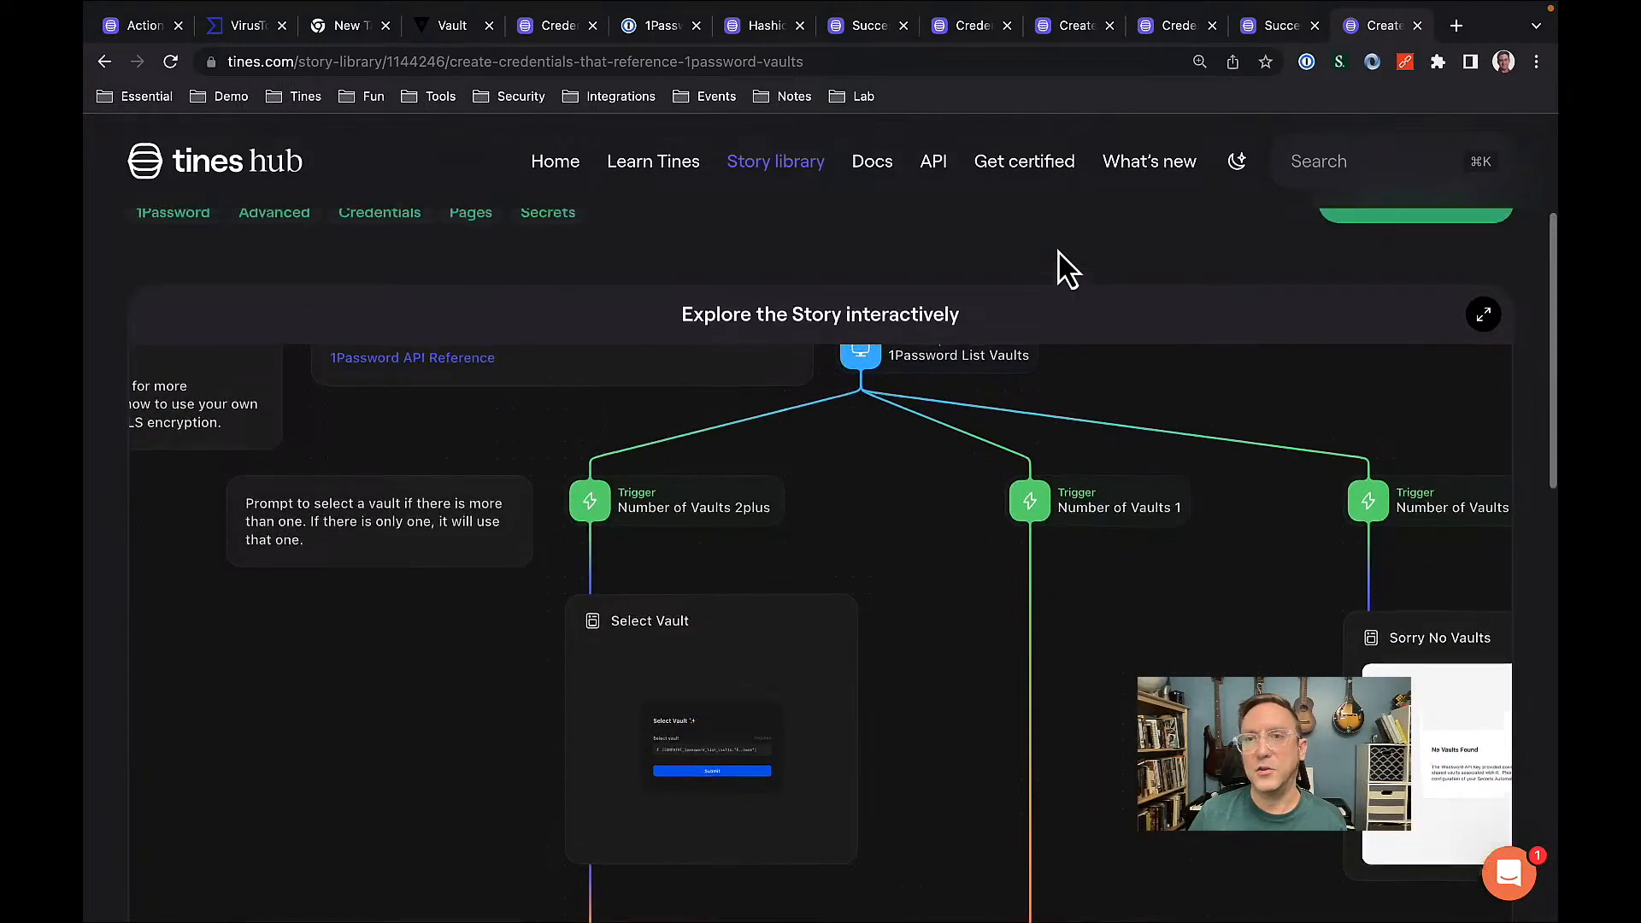
pyautogui.scroll(4, 1067, 270)
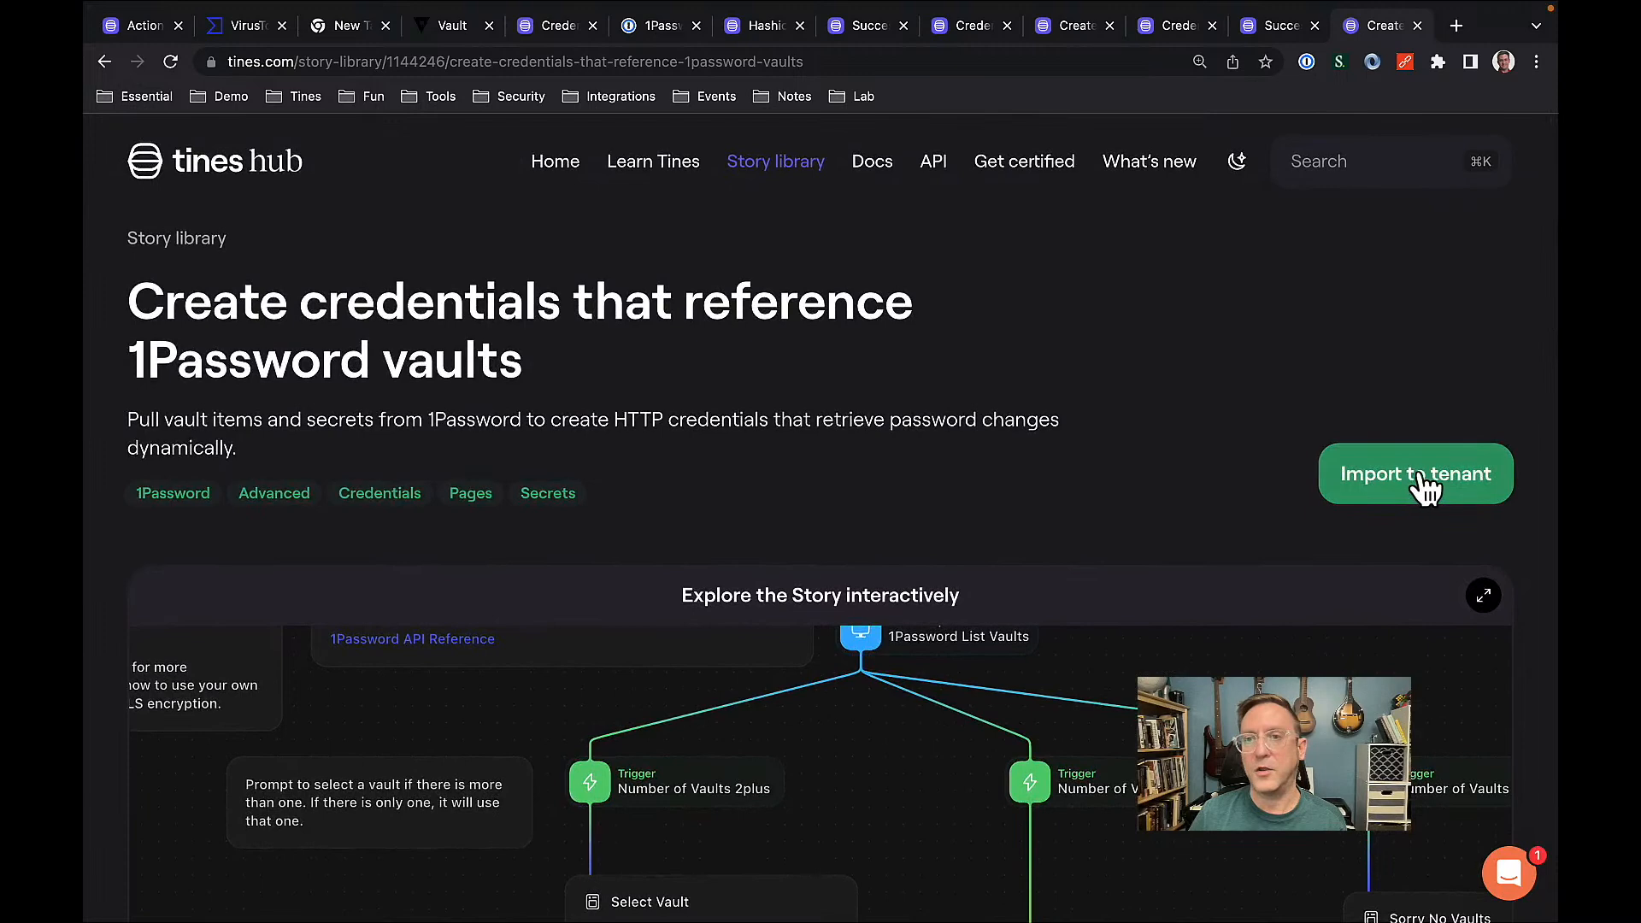